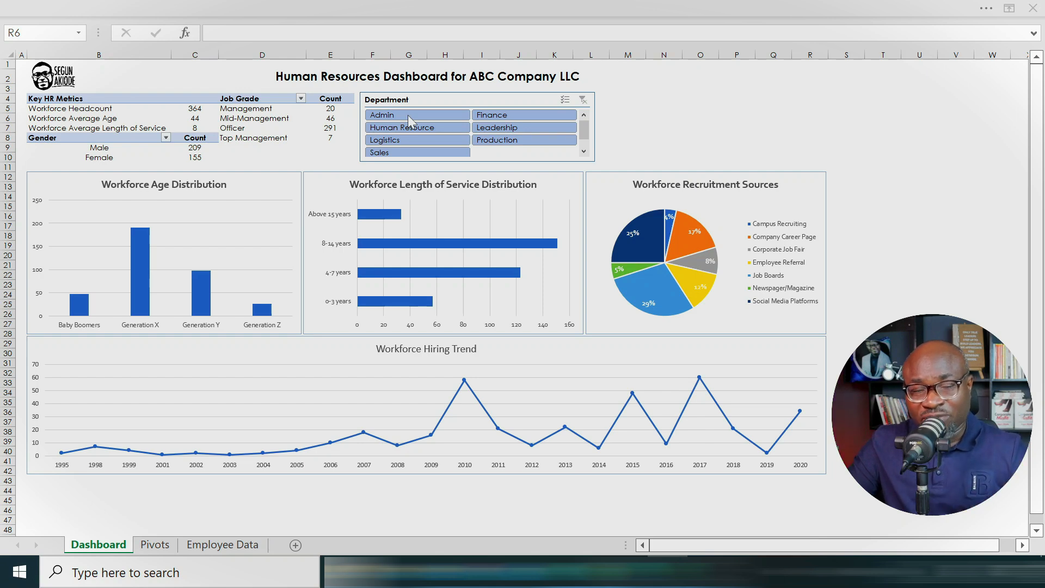
# Step: Filter the dashboard by Human Resource, Leadership, Production and Logistics in turn, and clear the department filter
pyautogui.click(407, 116)
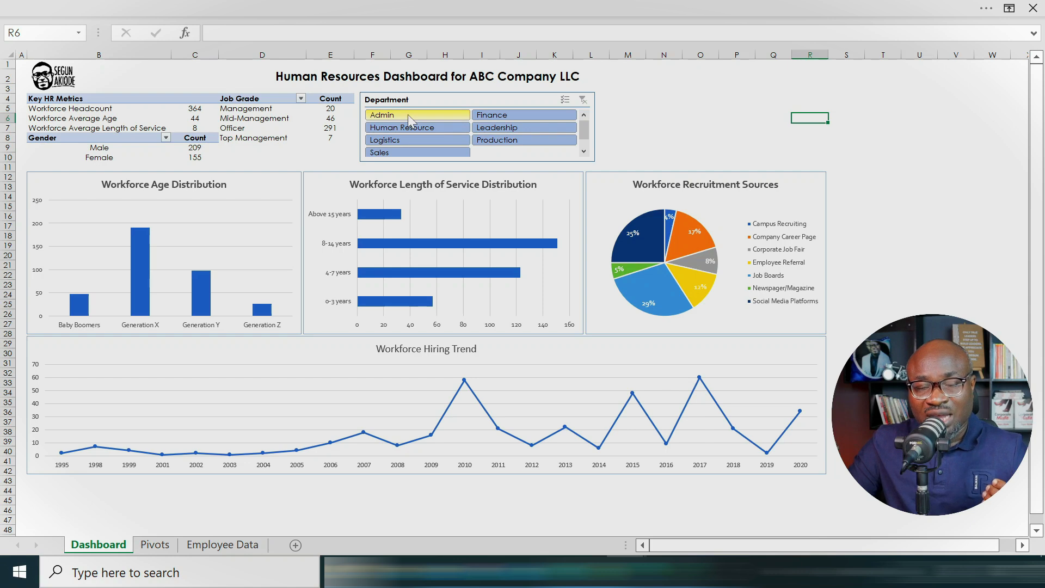
pyautogui.click(419, 130)
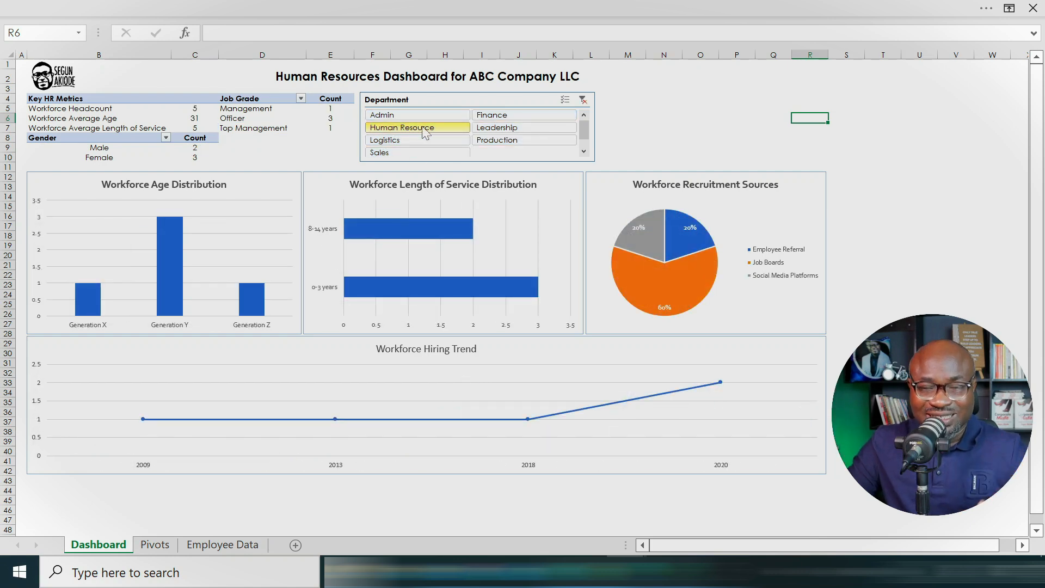
pyautogui.click(489, 130)
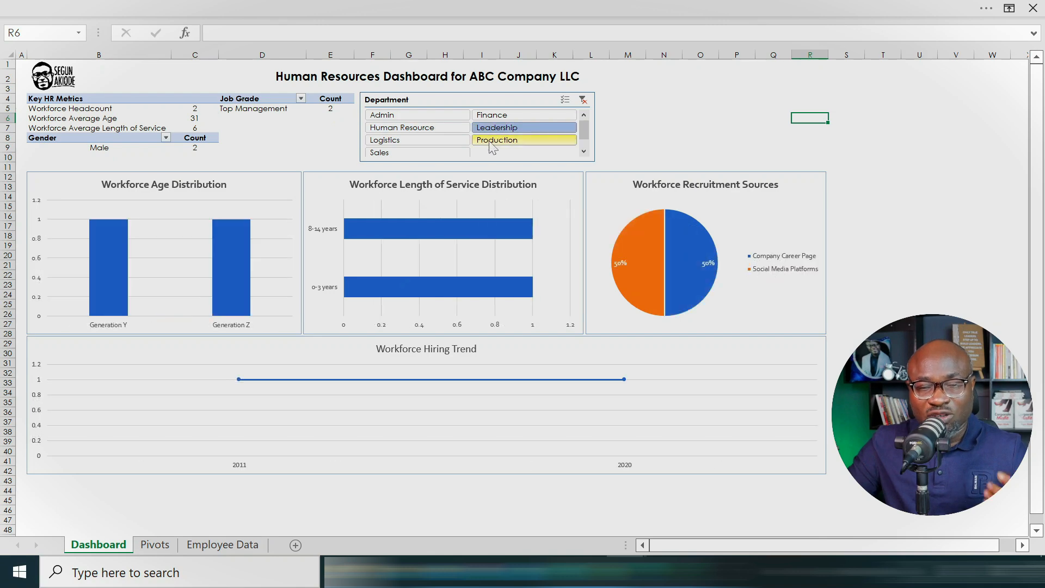
pyautogui.click(488, 141)
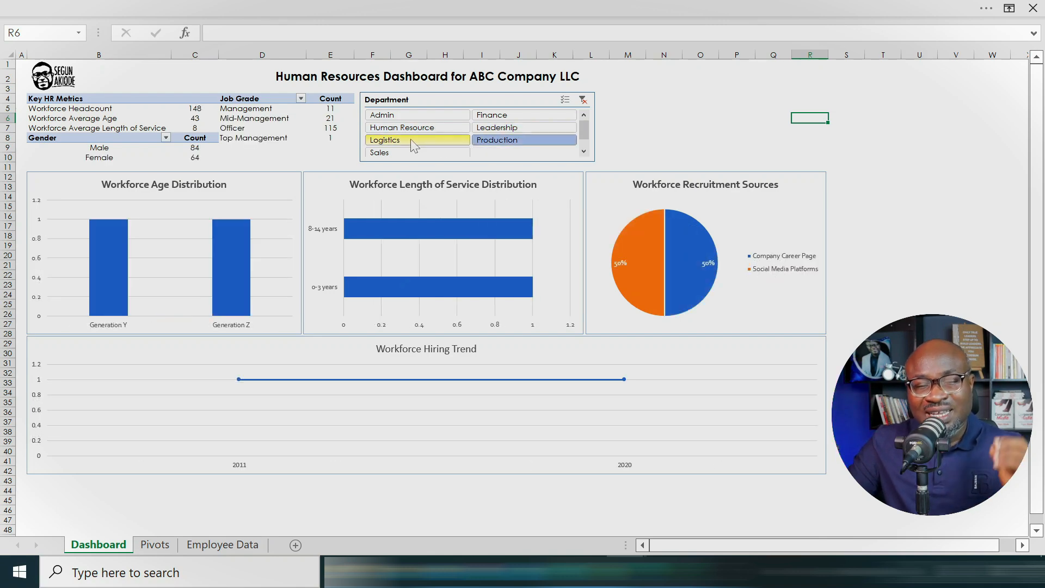
pyautogui.click(410, 141)
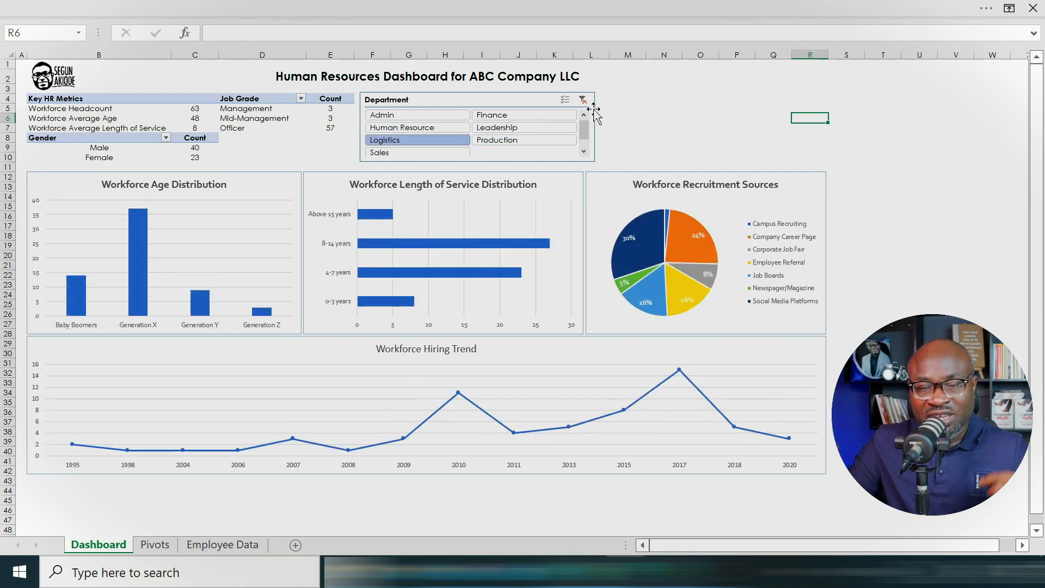
pyautogui.click(583, 101)
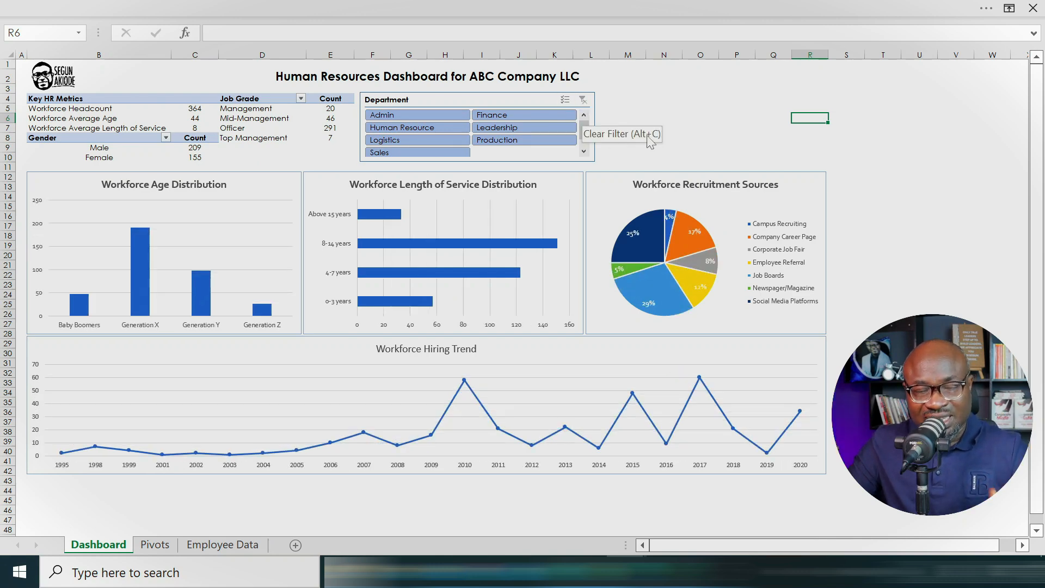
# Step: View the source table on the Employee Data sheet and return to the Dashboard sheet
pyautogui.click(206, 545)
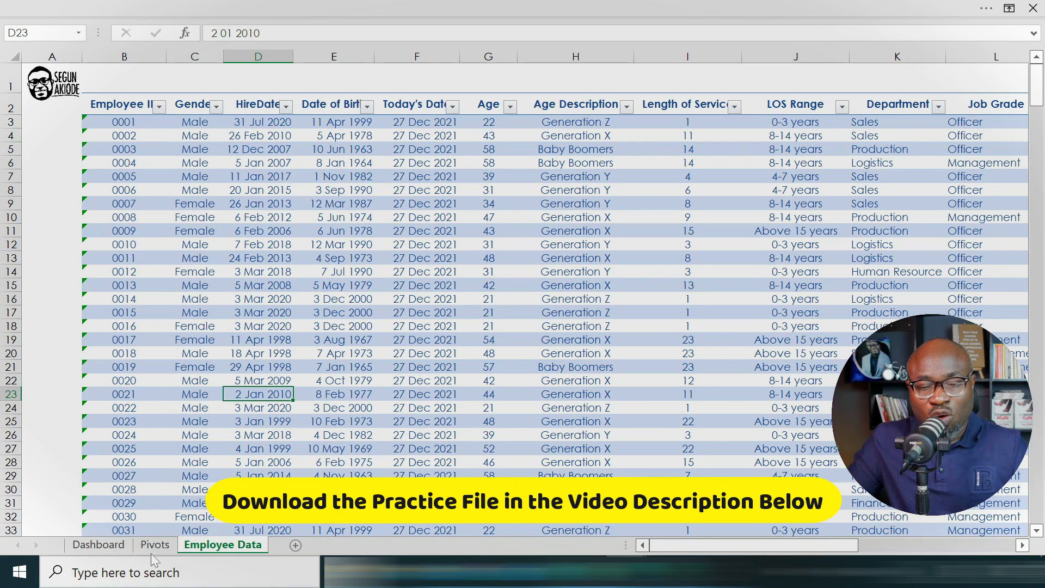
pyautogui.click(105, 546)
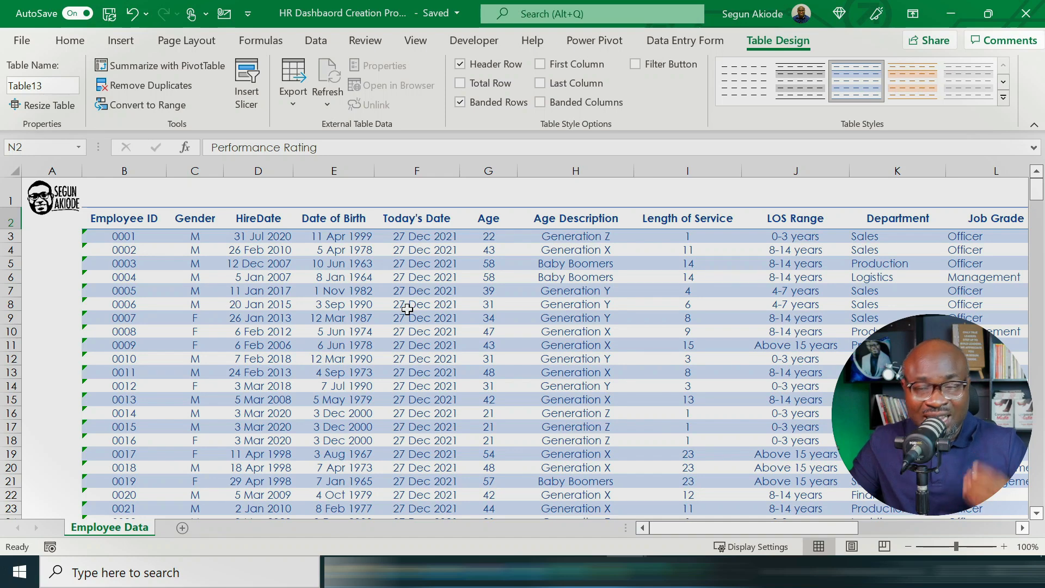
# Step: Examine the first-row formulas of the Age, Age Description, Length of Service and LOS Range columns in the employee table
pyautogui.click(508, 238)
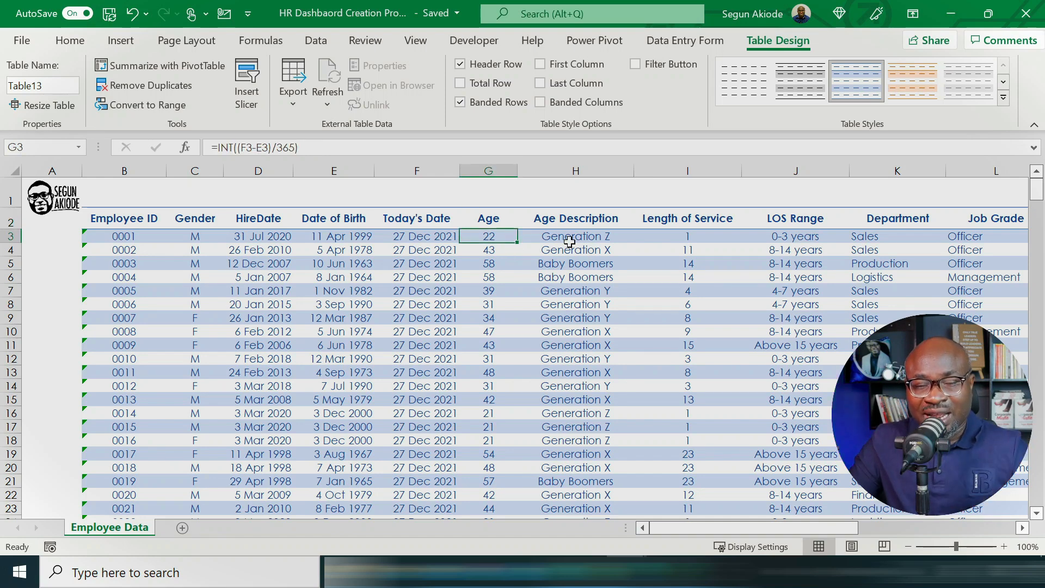
pyautogui.click(565, 238)
pyautogui.click(494, 236)
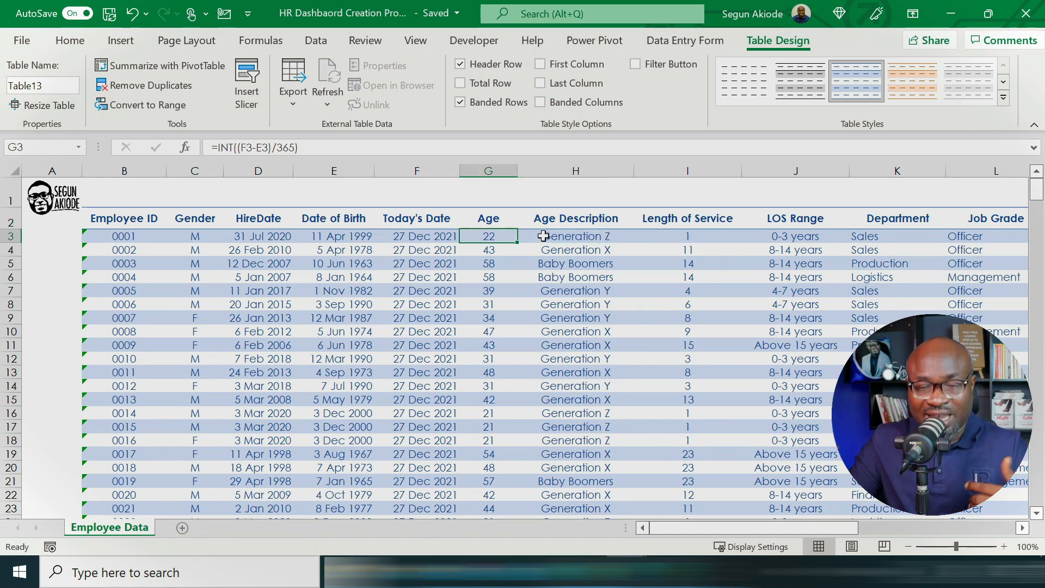
pyautogui.click(577, 248)
pyautogui.click(695, 238)
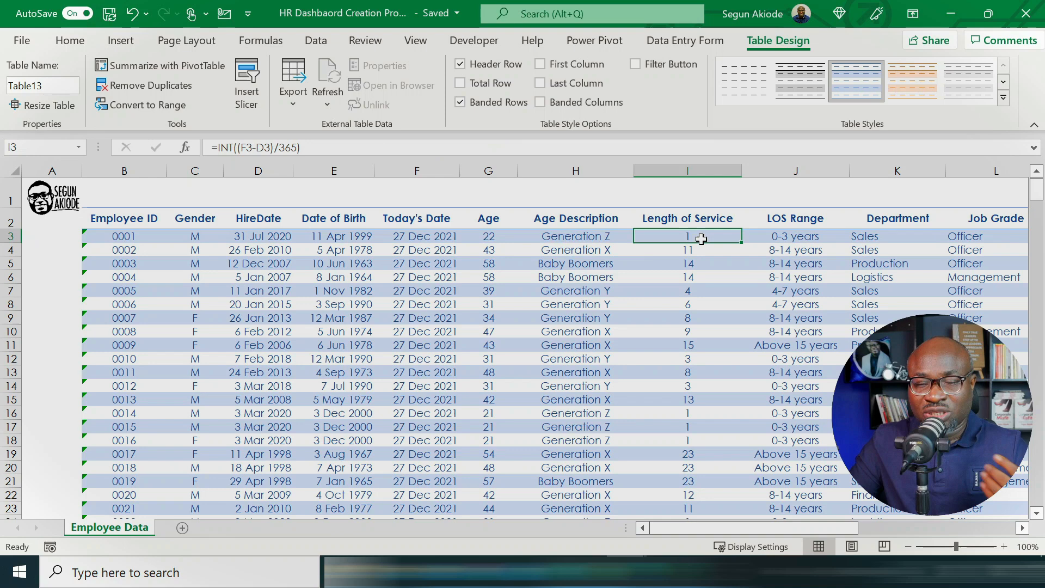
pyautogui.click(820, 238)
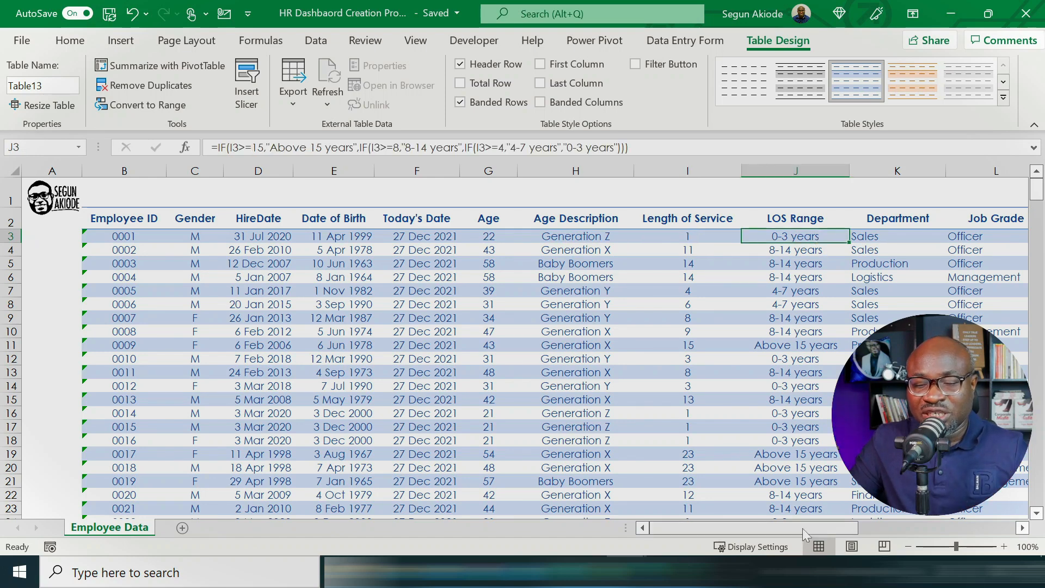
# Step: Review the Department, Job Grade, Recruitment Sources and Performance Rating columns of the employee table
pyautogui.moveTo(804, 527); pyautogui.dragTo(943, 526)
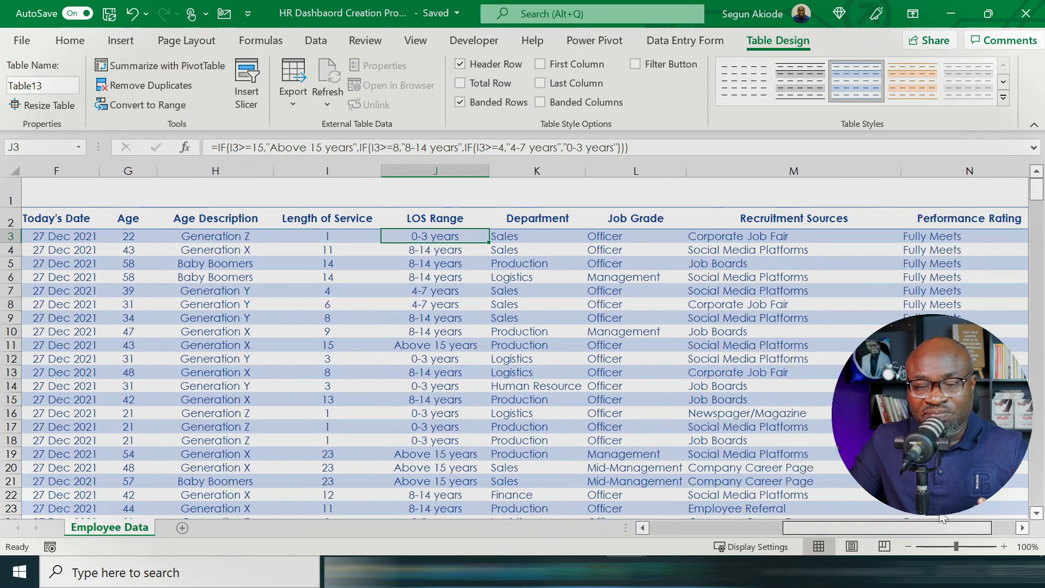
pyautogui.click(544, 216)
pyautogui.click(656, 217)
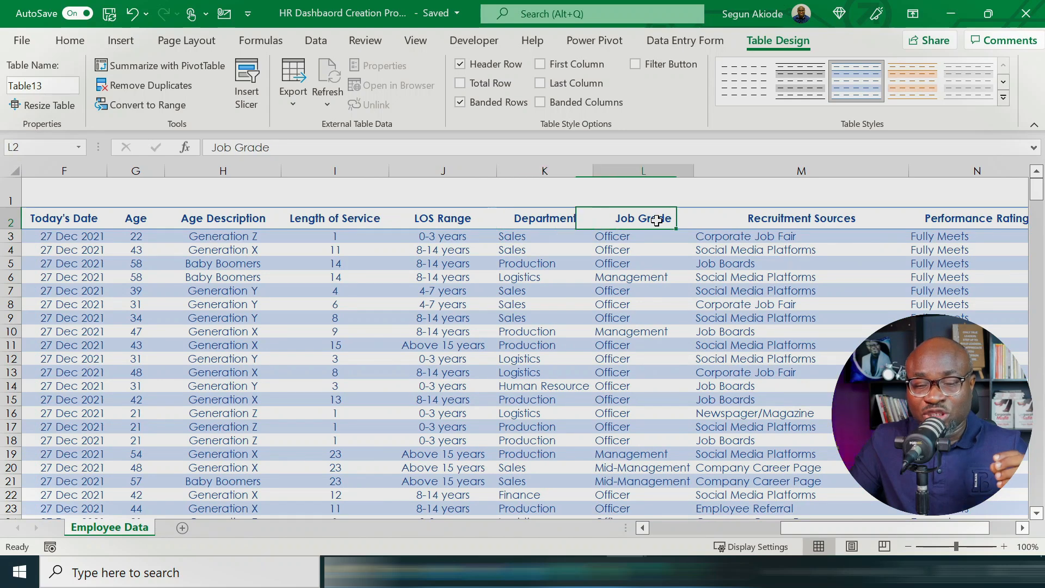
pyautogui.click(776, 217)
pyautogui.click(952, 217)
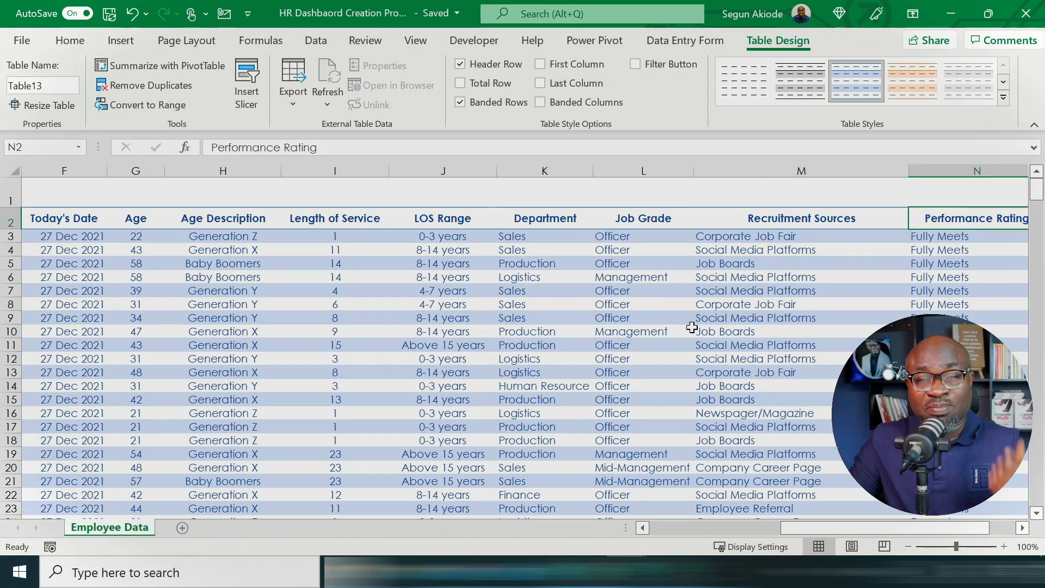
pyautogui.moveTo(831, 531); pyautogui.dragTo(700, 528)
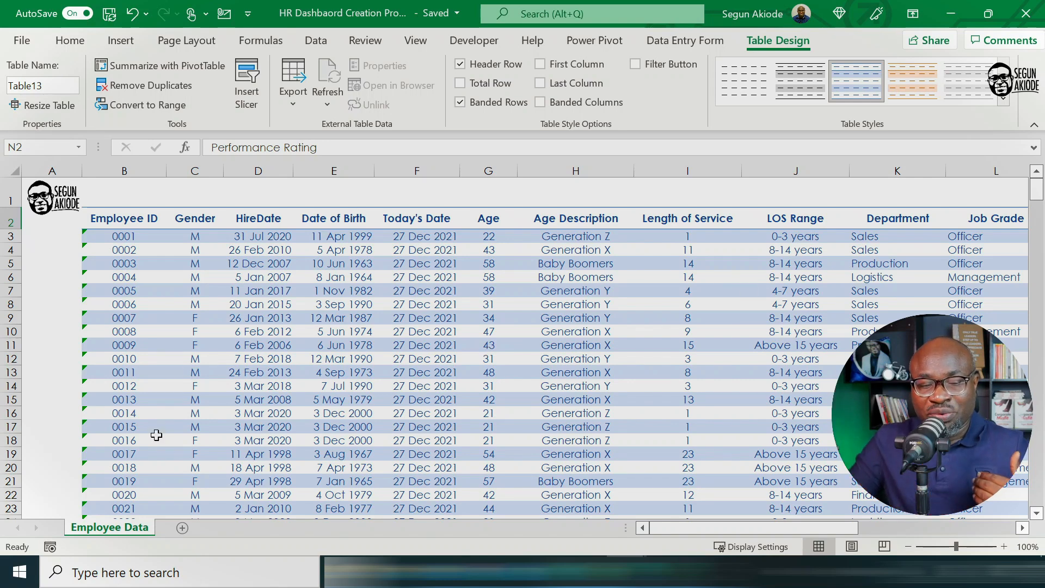
# Step: Add a new worksheet named Dashboard and place it before the Employee Data sheet
pyautogui.click(182, 528)
pyautogui.rightClick(184, 529)
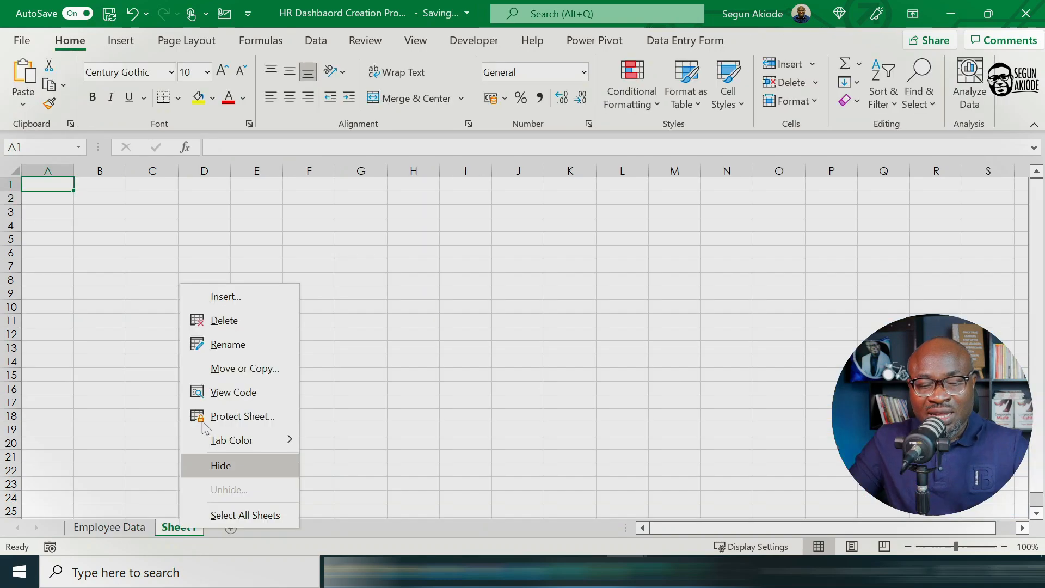
pyautogui.click(226, 342)
pyautogui.write('Dashboard')
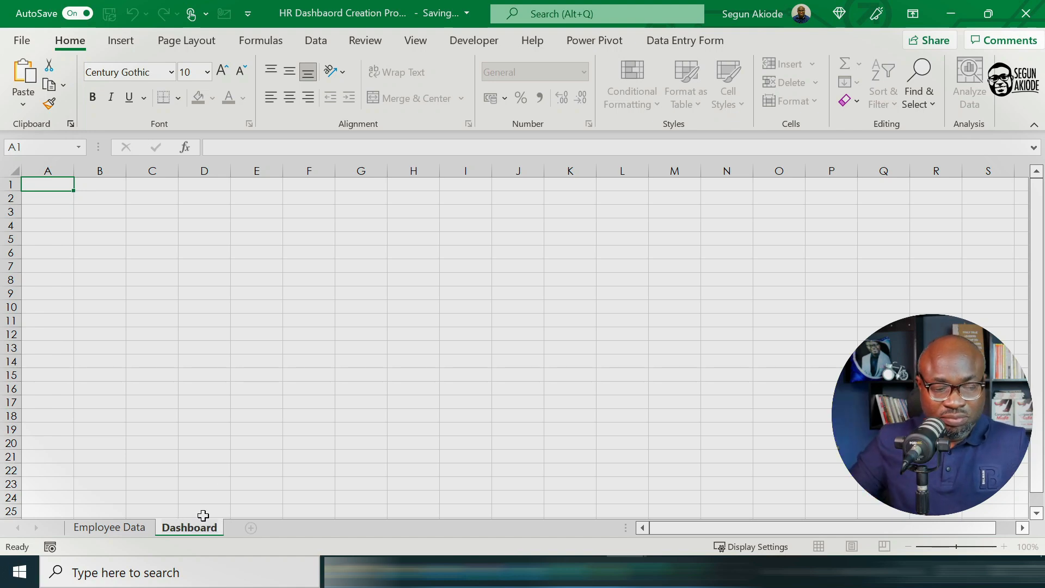
pyautogui.click(214, 470)
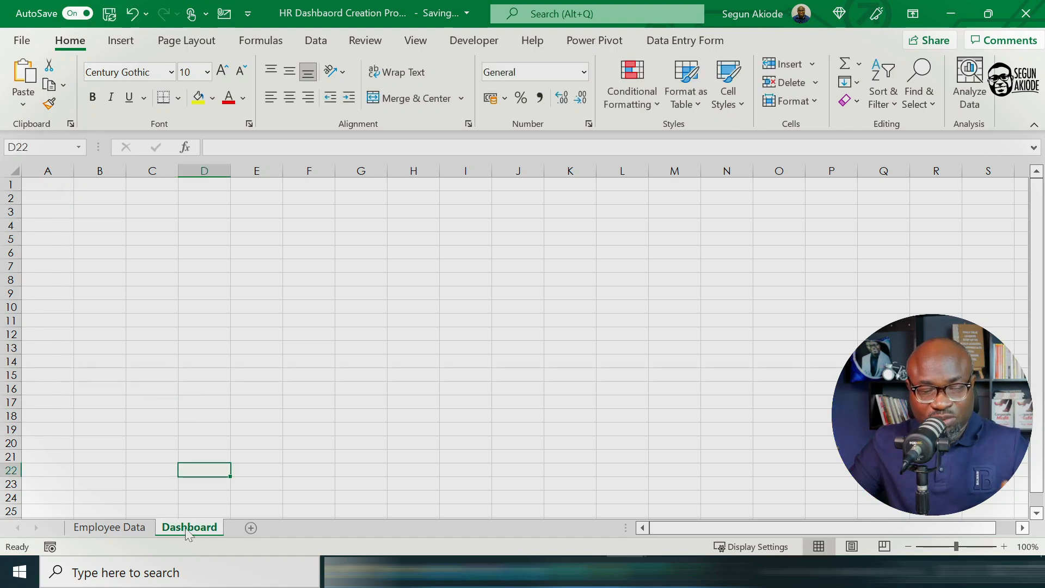
pyautogui.moveTo(70, 523); pyautogui.dragTo(77, 531)
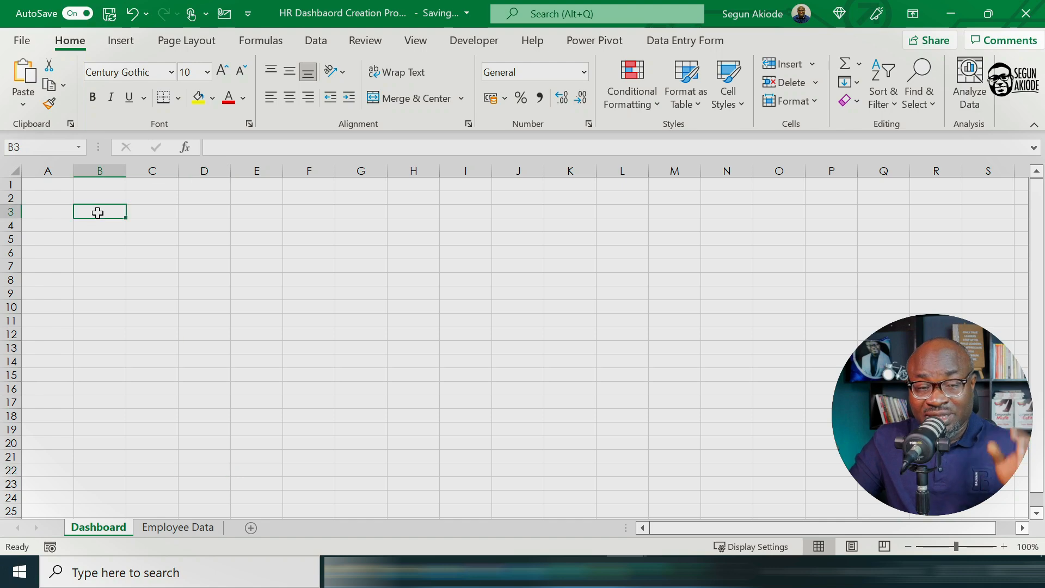
# Step: Summarize the employee table, Table13, with a PivotTable placed at cell B3 of the existing Dashboard sheet
pyautogui.click(177, 528)
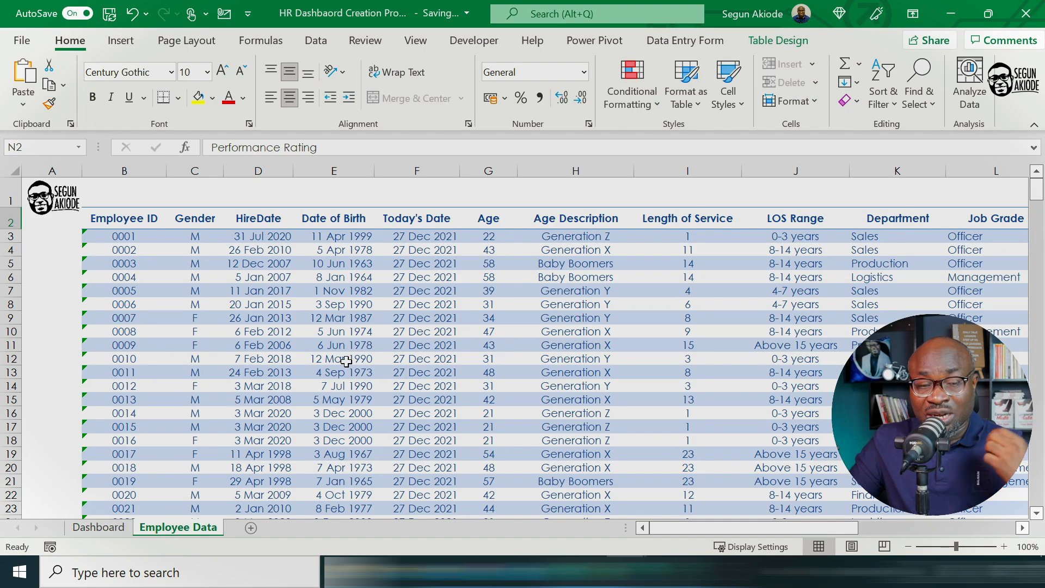
pyautogui.click(388, 330)
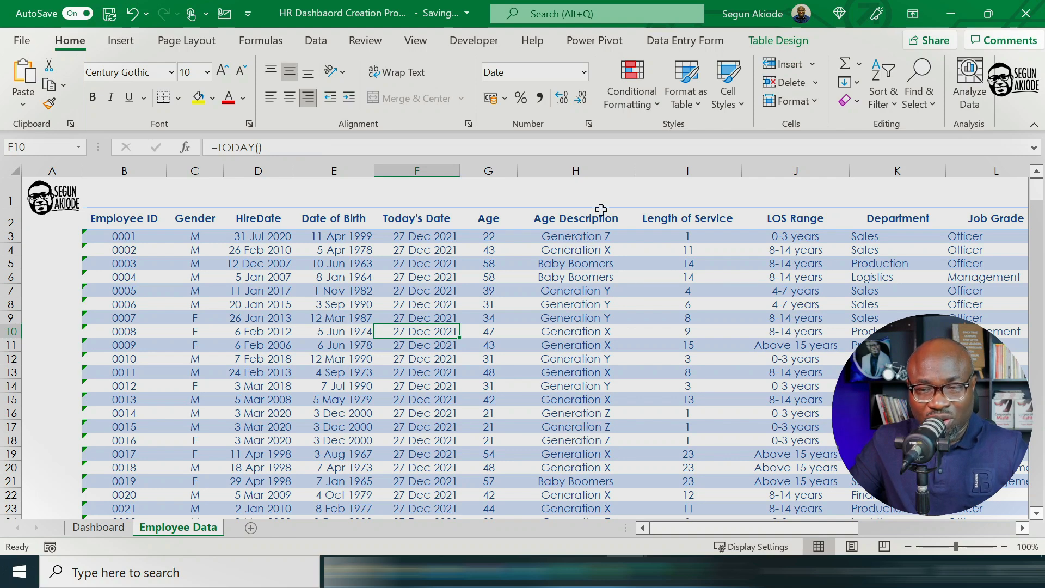
pyautogui.click(773, 48)
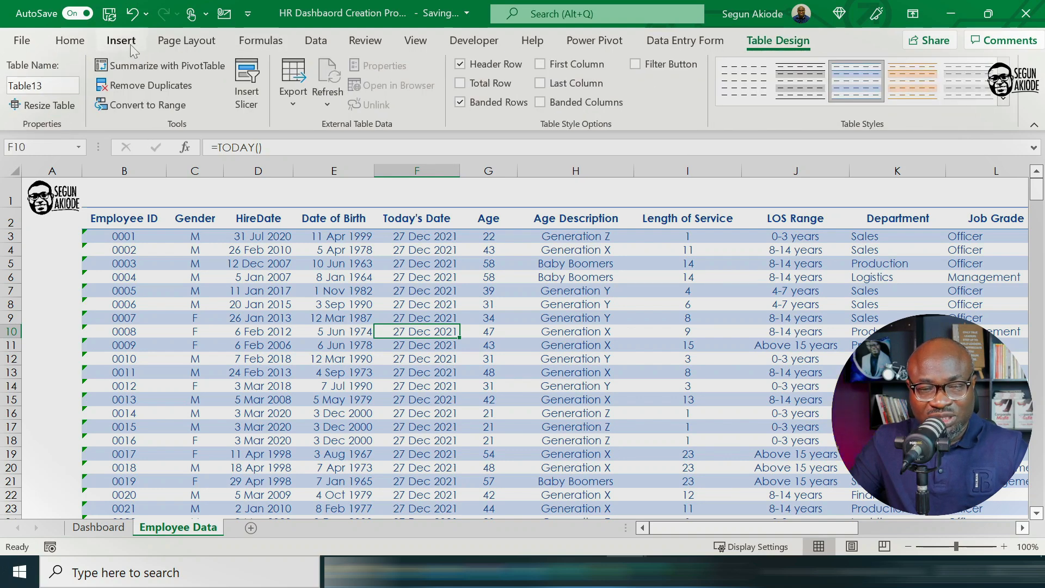
pyautogui.click(149, 68)
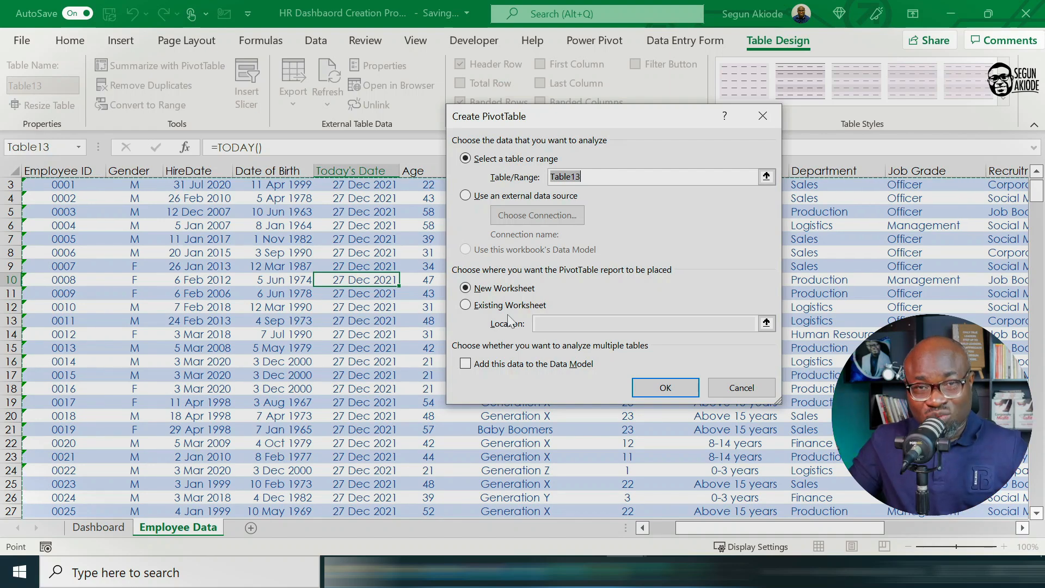
pyautogui.click(466, 306)
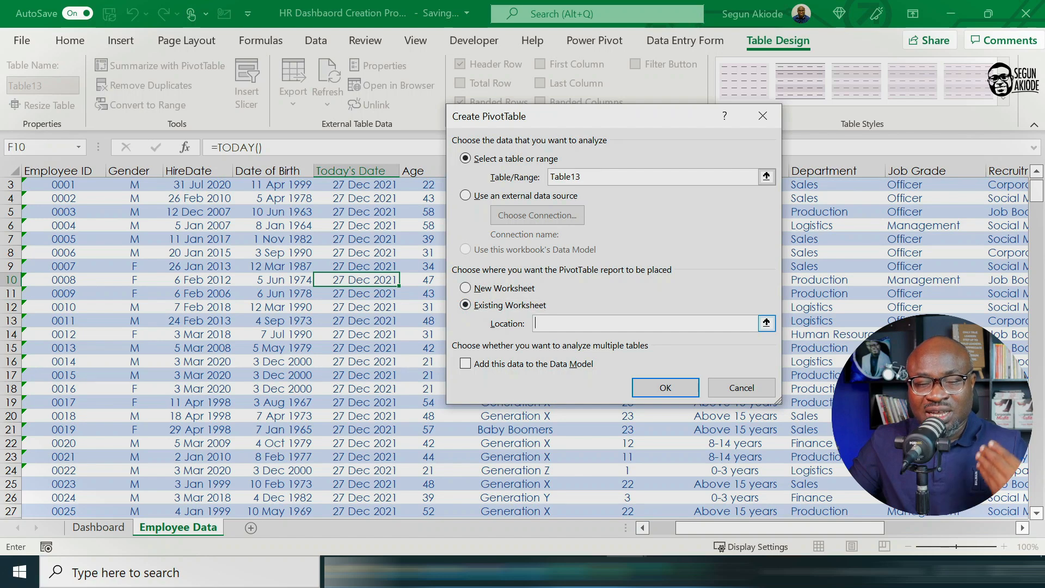
pyautogui.click(98, 527)
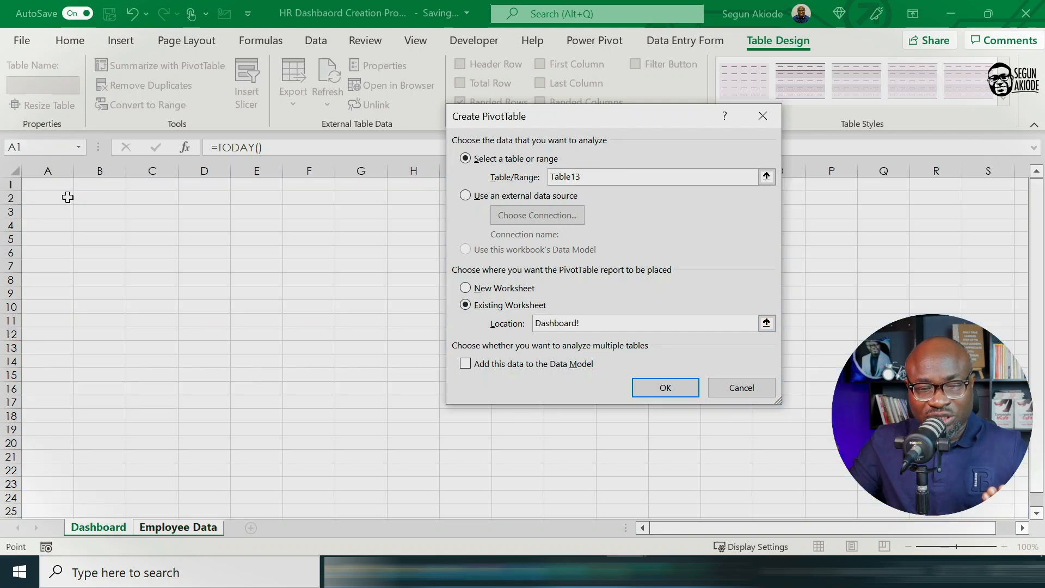
pyautogui.click(97, 212)
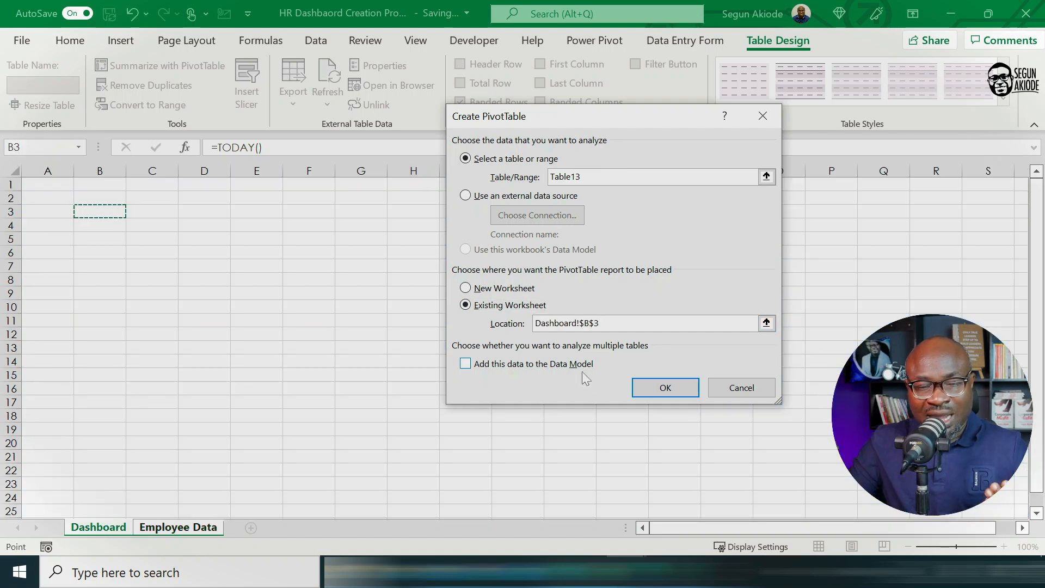
pyautogui.click(665, 387)
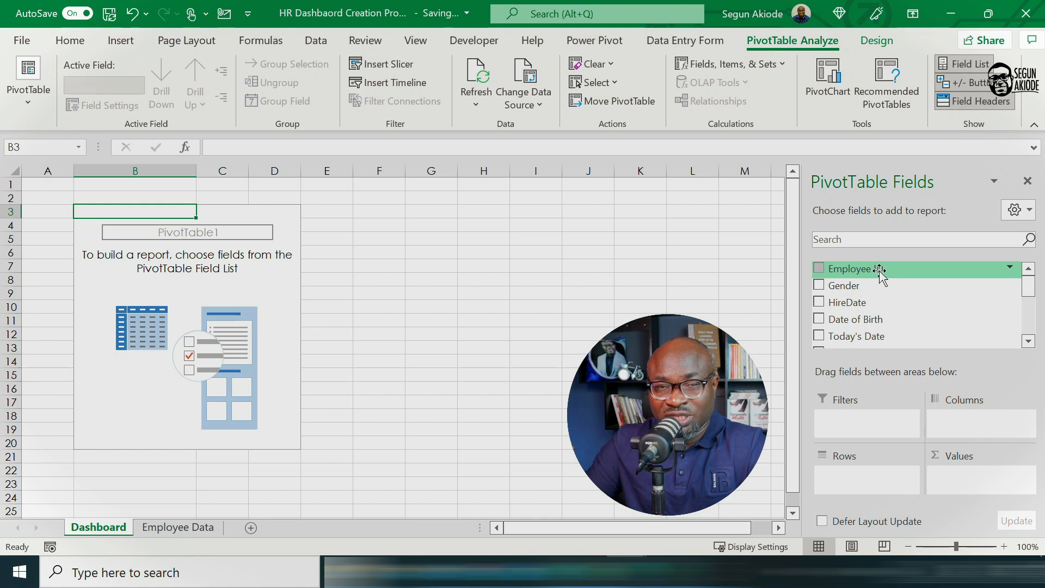
# Step: Add Employee ID, Age and Length of Service as PivotTable values and arrange the values in rows instead of columns
pyautogui.moveTo(880, 270); pyautogui.dragTo(1000, 489)
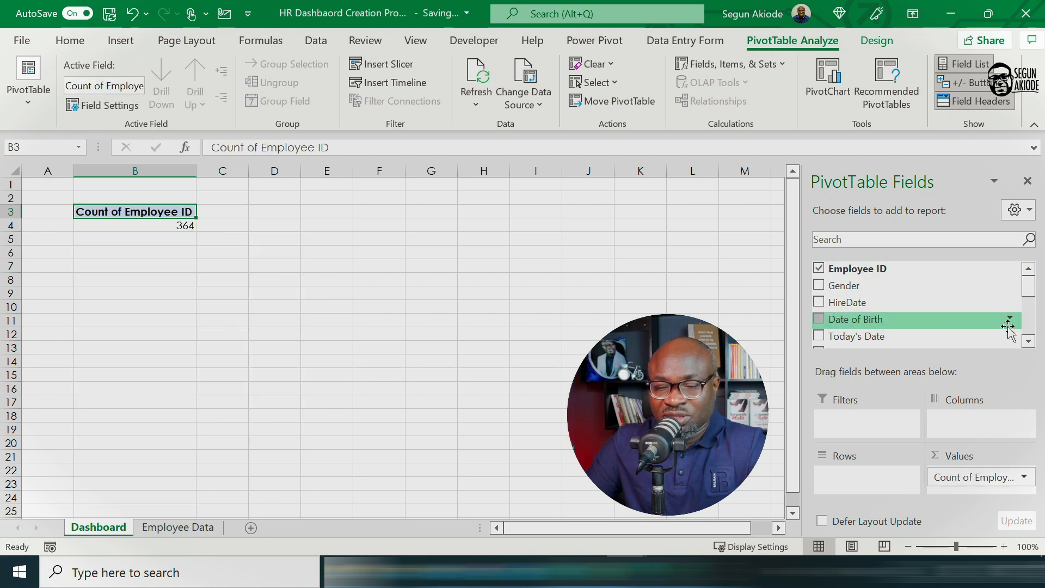
pyautogui.click(1028, 342)
pyautogui.click(1028, 342)
pyautogui.click(1029, 342)
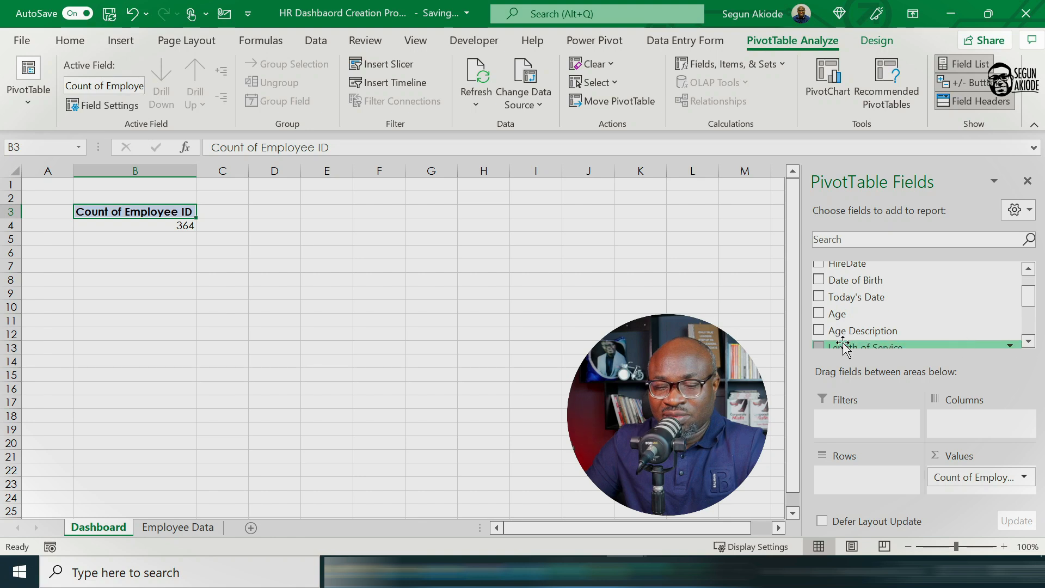
pyautogui.moveTo(850, 315); pyautogui.dragTo(969, 487)
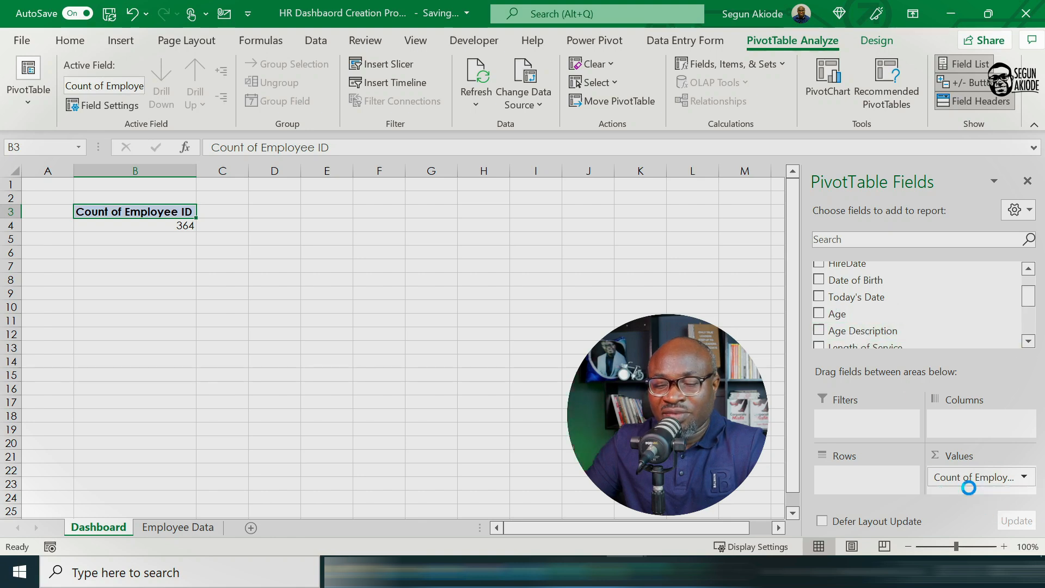
pyautogui.click(1030, 339)
pyautogui.click(1031, 338)
pyautogui.click(1031, 339)
pyautogui.moveTo(864, 310); pyautogui.dragTo(980, 487)
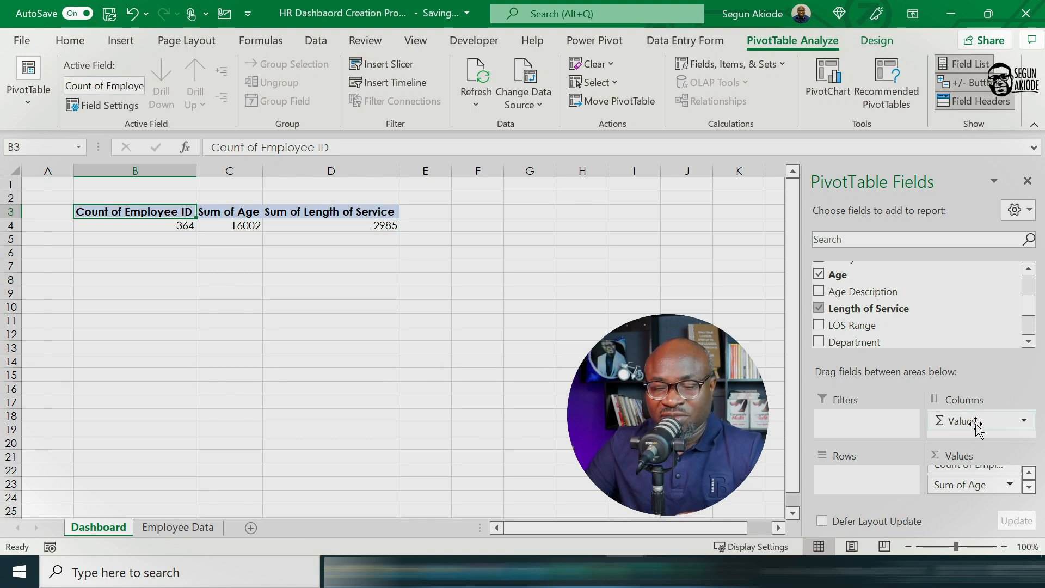
pyautogui.moveTo(976, 428); pyautogui.dragTo(853, 484)
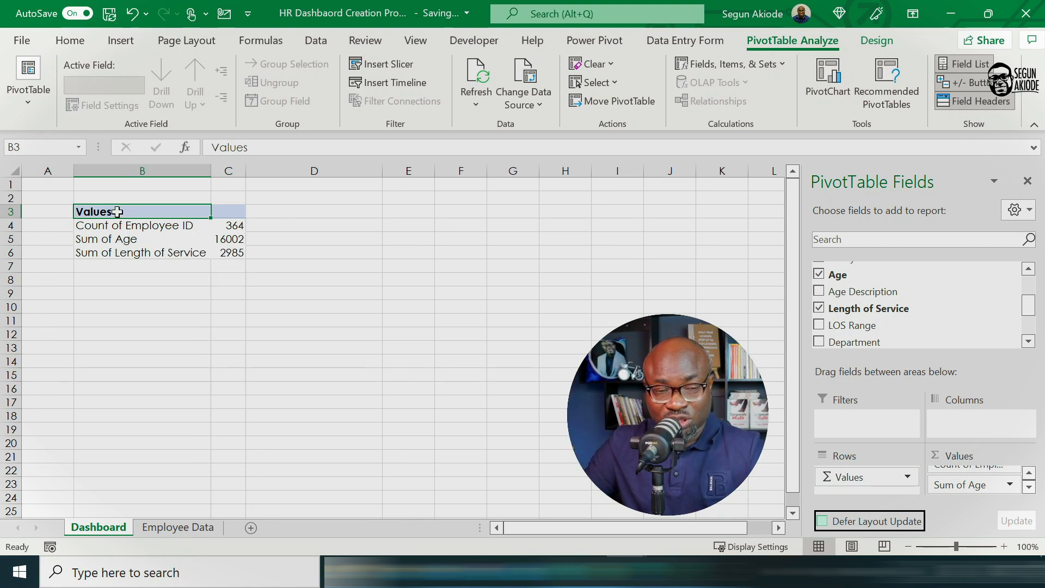
# Step: Rename the PivotTable's header cell as Key HR Metrics and the Count of Employee ID label as Workforce Headcount
pyautogui.write('Key ')
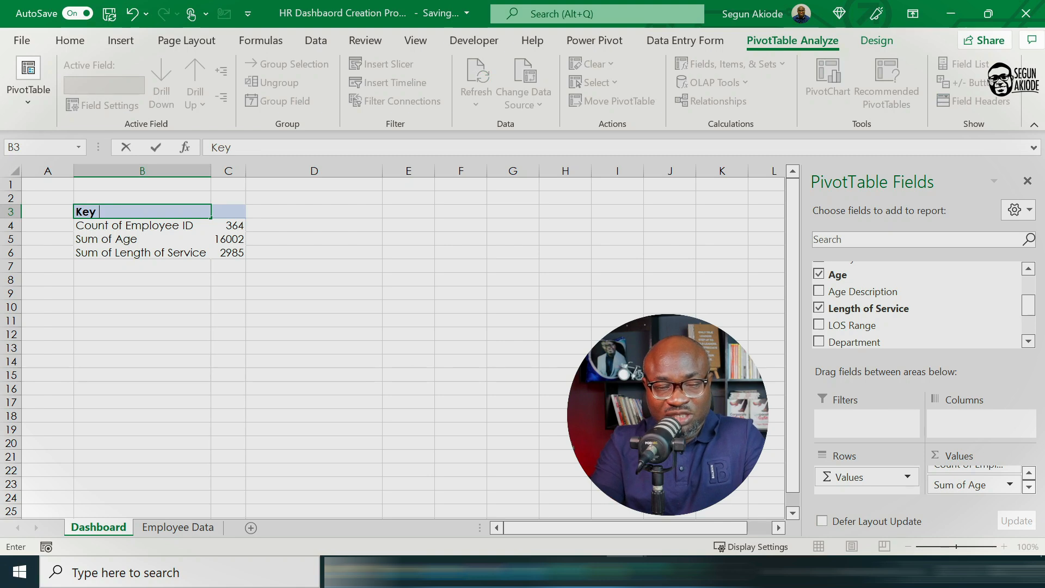
pyautogui.write('HR Metrics')
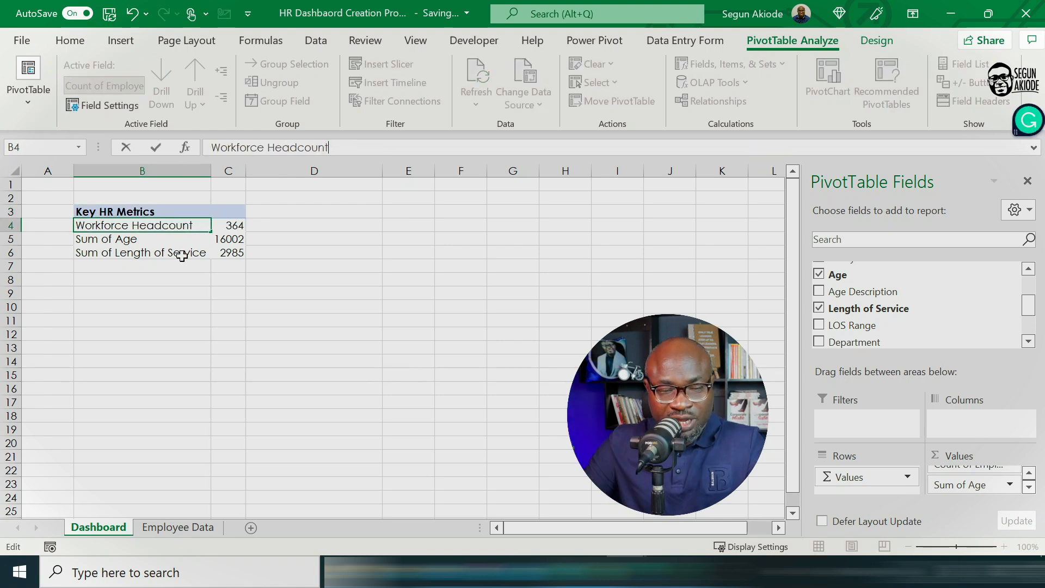
pyautogui.click(181, 252)
# Step: Widen column C slightly and summarize the PivotTable's Age value by Average
pyautogui.click(152, 239)
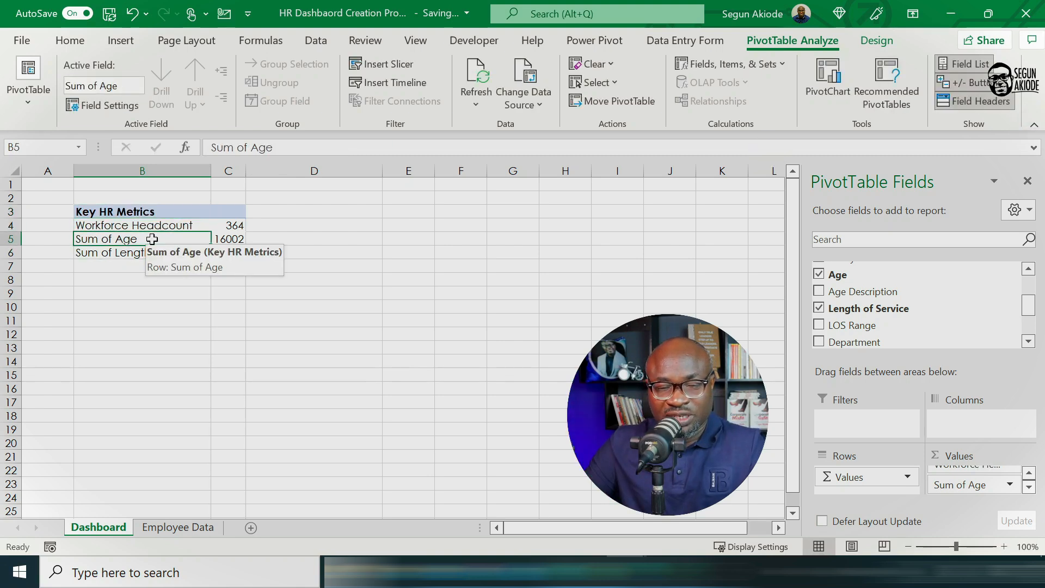
pyautogui.moveTo(246, 170); pyautogui.dragTo(256, 170)
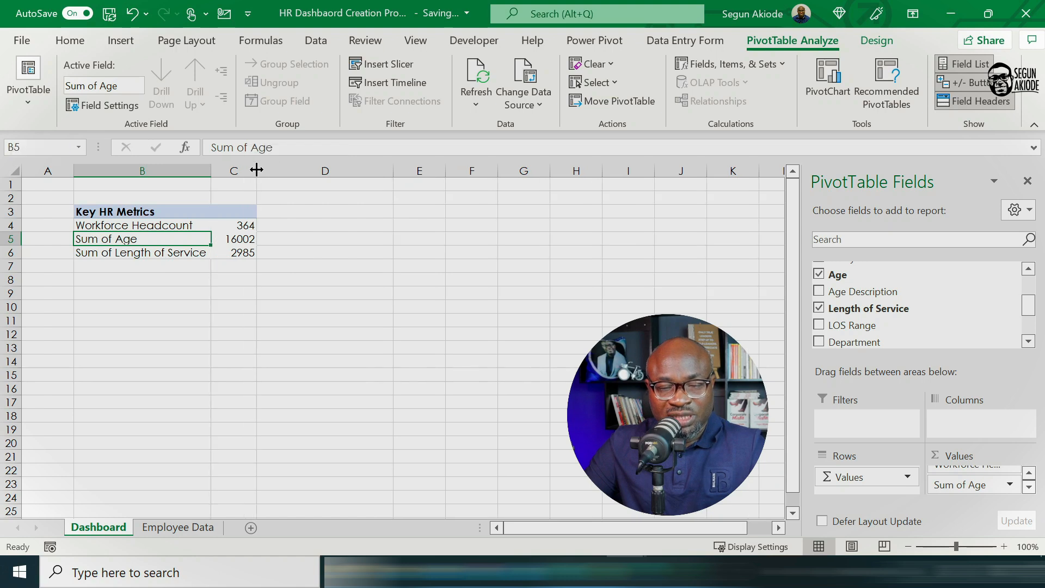
pyautogui.rightClick(164, 243)
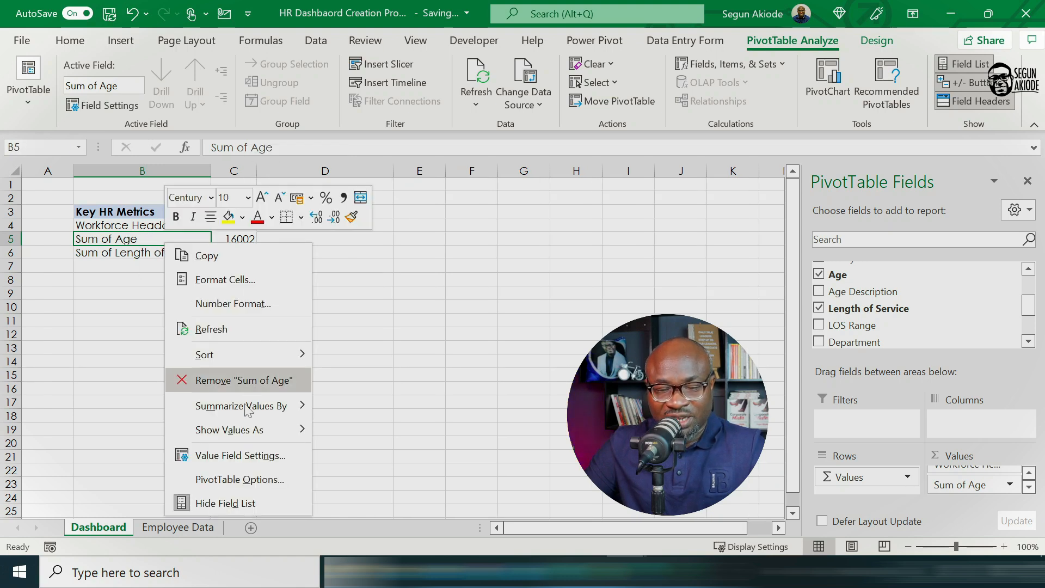
pyautogui.click(243, 457)
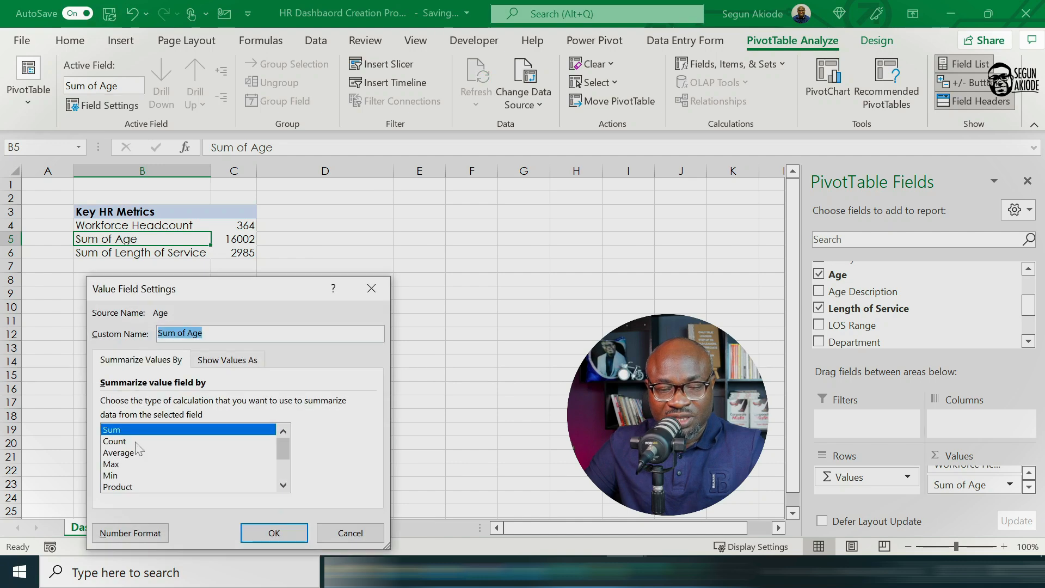
pyautogui.click(121, 453)
pyautogui.click(273, 532)
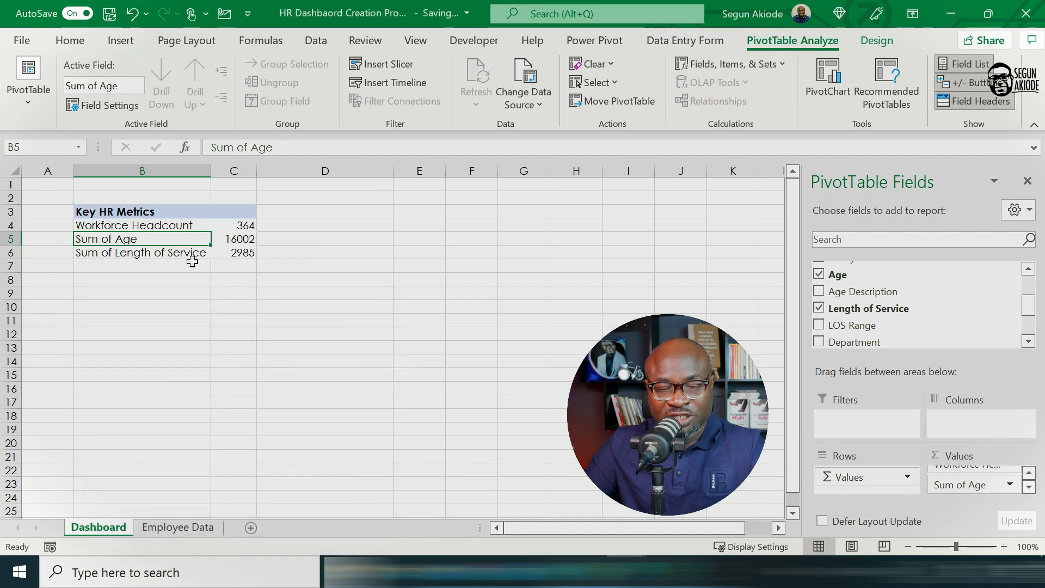
# Step: Summarize the PivotTable's Length of Service value by Average
pyautogui.rightClick(163, 253)
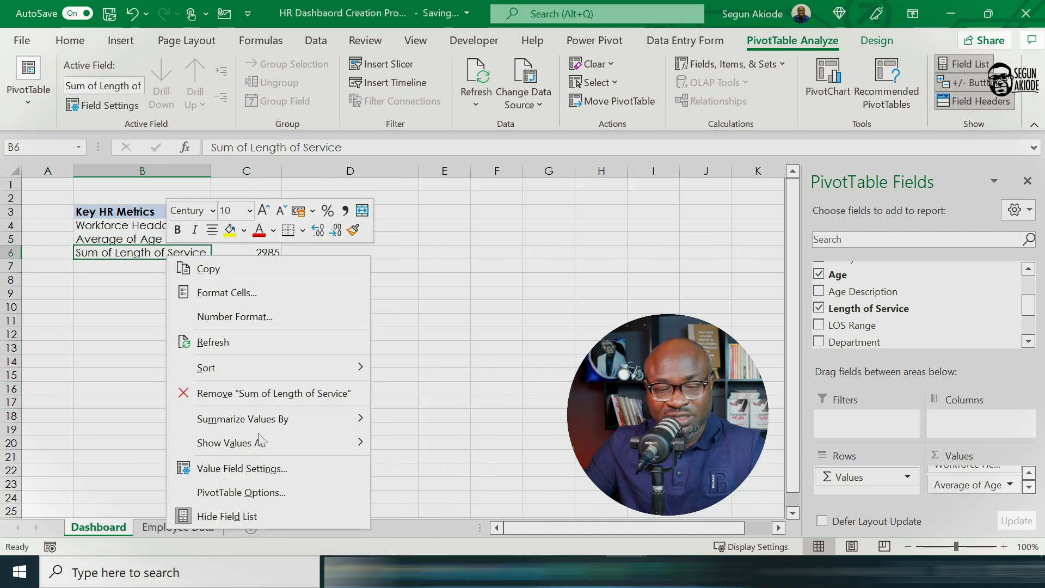
pyautogui.click(238, 466)
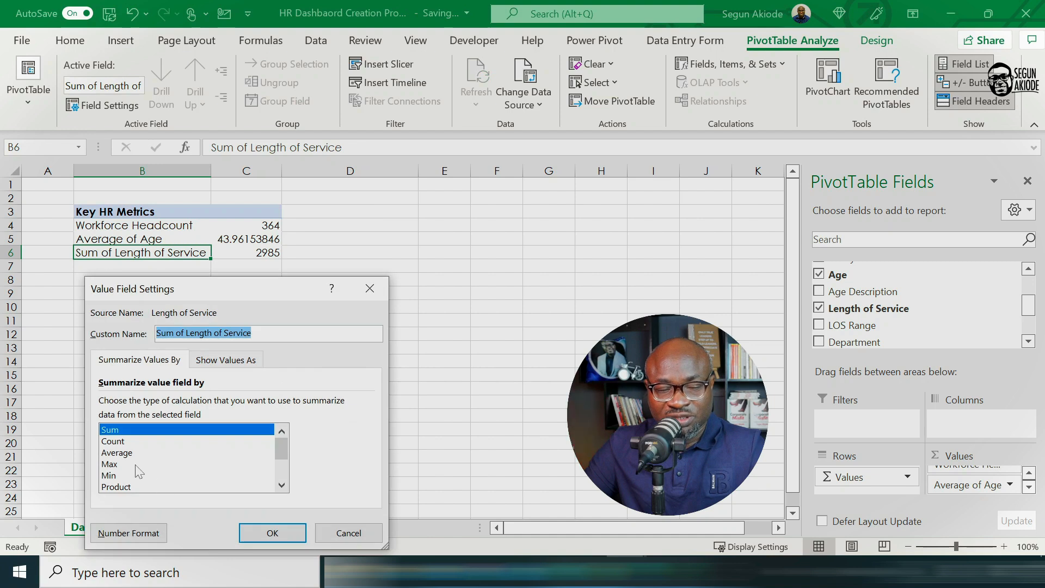
pyautogui.click(122, 454)
pyautogui.click(271, 533)
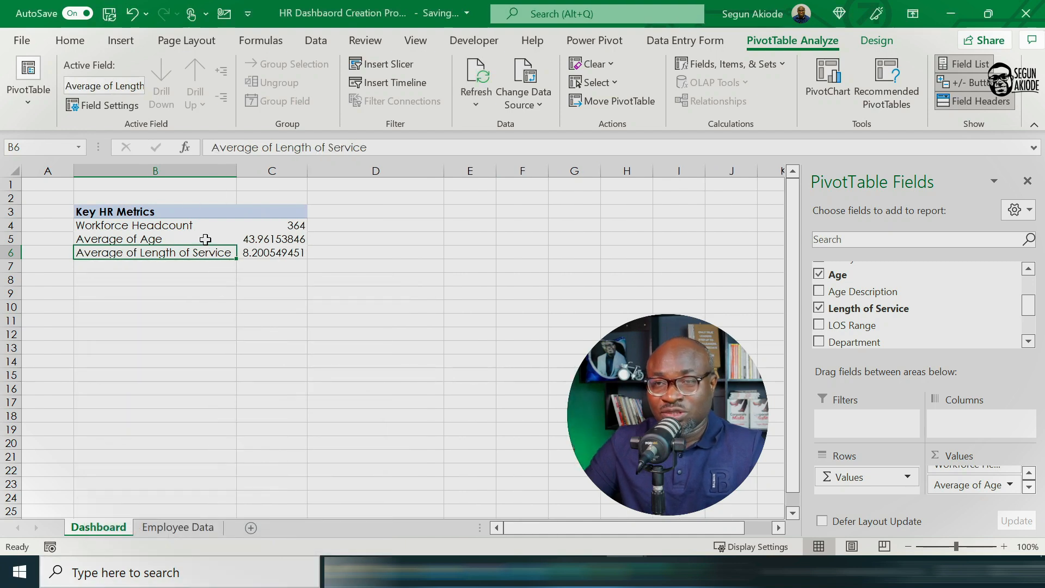
# Step: Turn off autofitting of column widths on update in the PivotTable's options
pyautogui.click(187, 240)
pyautogui.rightClick(187, 240)
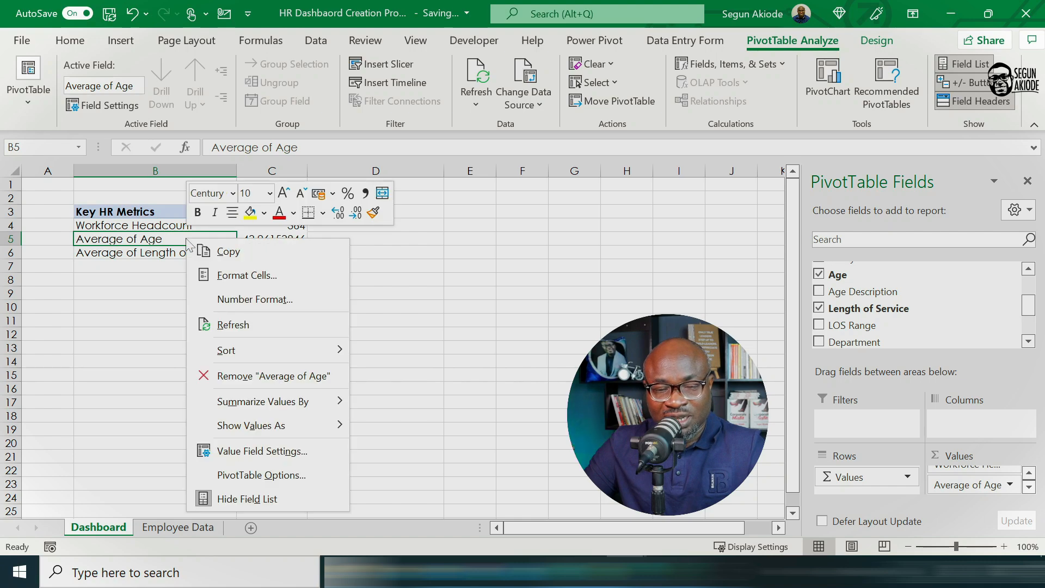
pyautogui.click(266, 472)
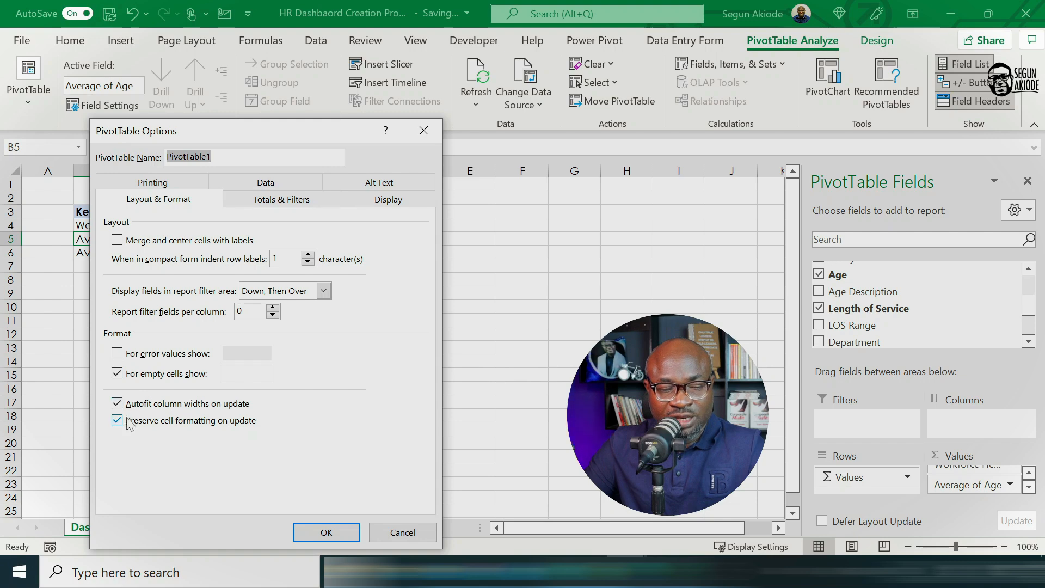
pyautogui.click(116, 404)
pyautogui.click(338, 531)
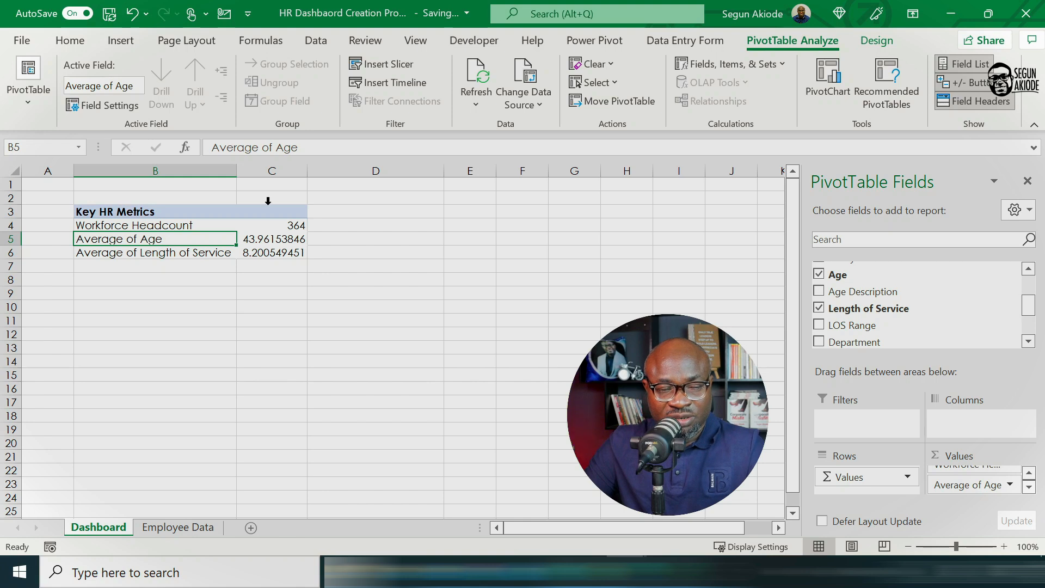
# Step: Set the number format of the average age value to Number with 0 decimal places
pyautogui.click(265, 239)
pyautogui.rightClick(266, 239)
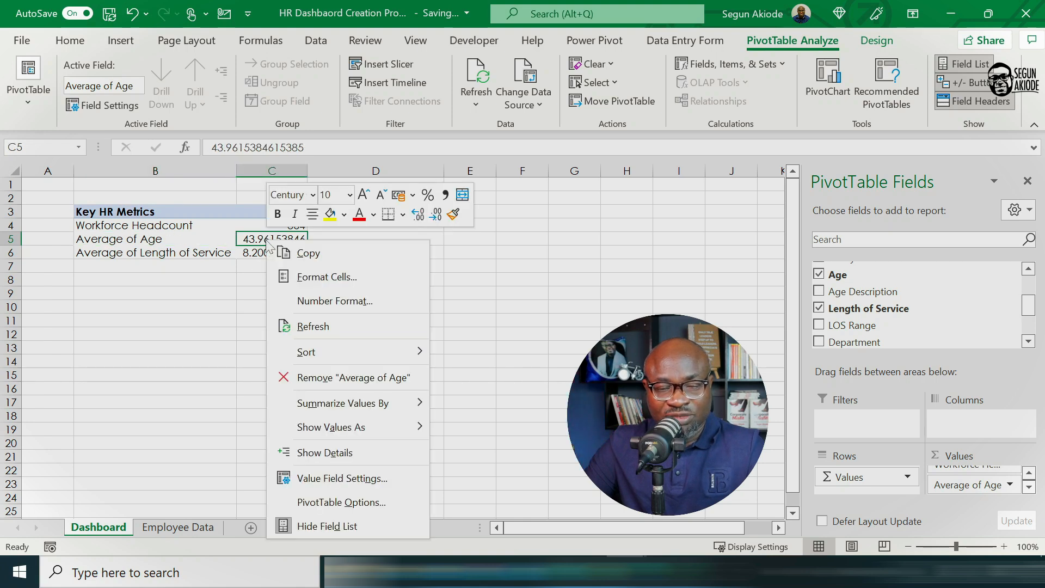
pyautogui.click(320, 300)
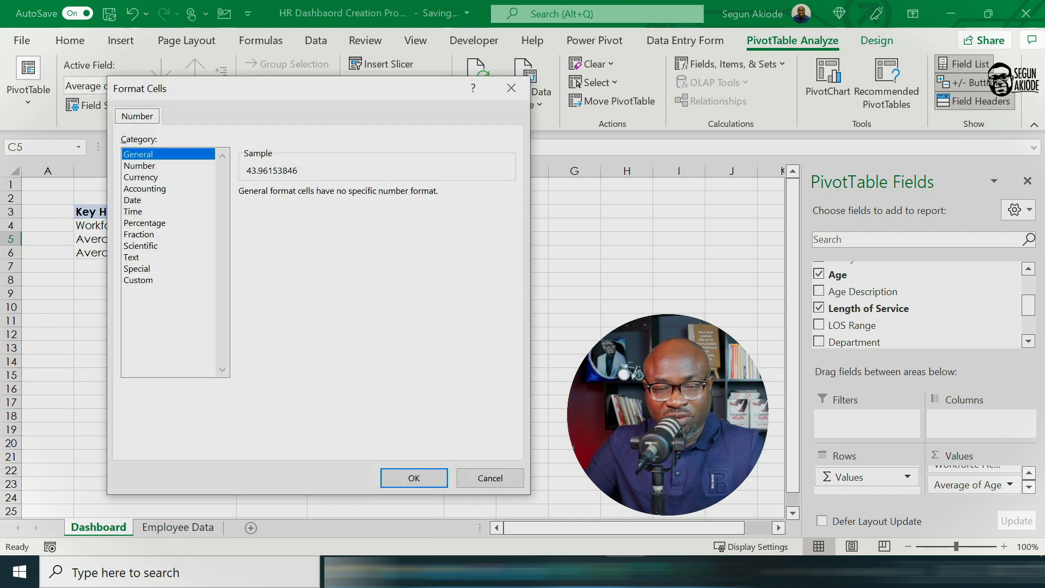
pyautogui.click(139, 166)
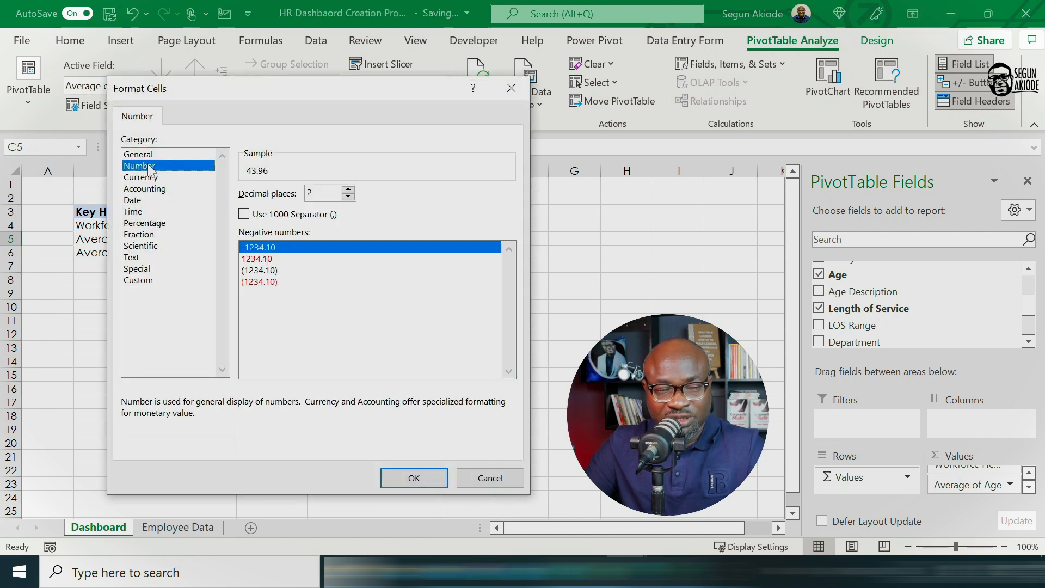
pyautogui.click(348, 197)
pyautogui.click(348, 197)
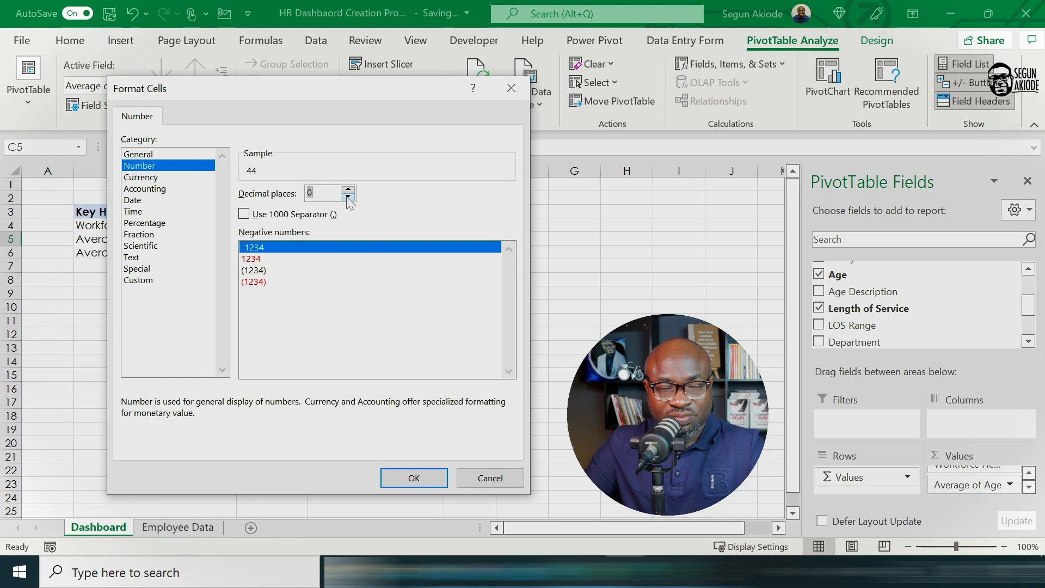
pyautogui.click(413, 478)
# Step: Set the number format of the average length of service value to Number with 0 decimal places
pyautogui.click(279, 252)
pyautogui.rightClick(279, 253)
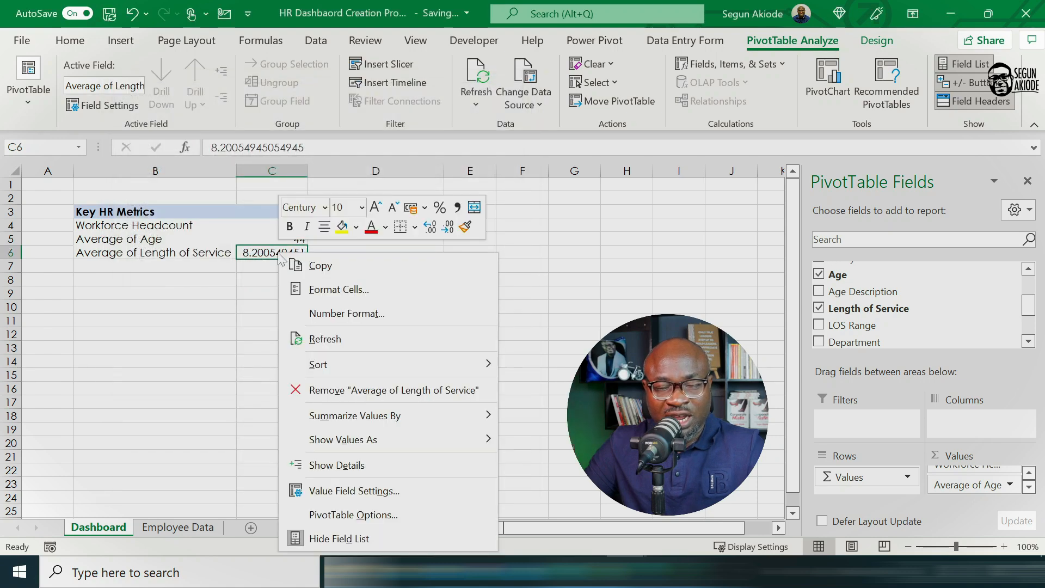
pyautogui.click(335, 318)
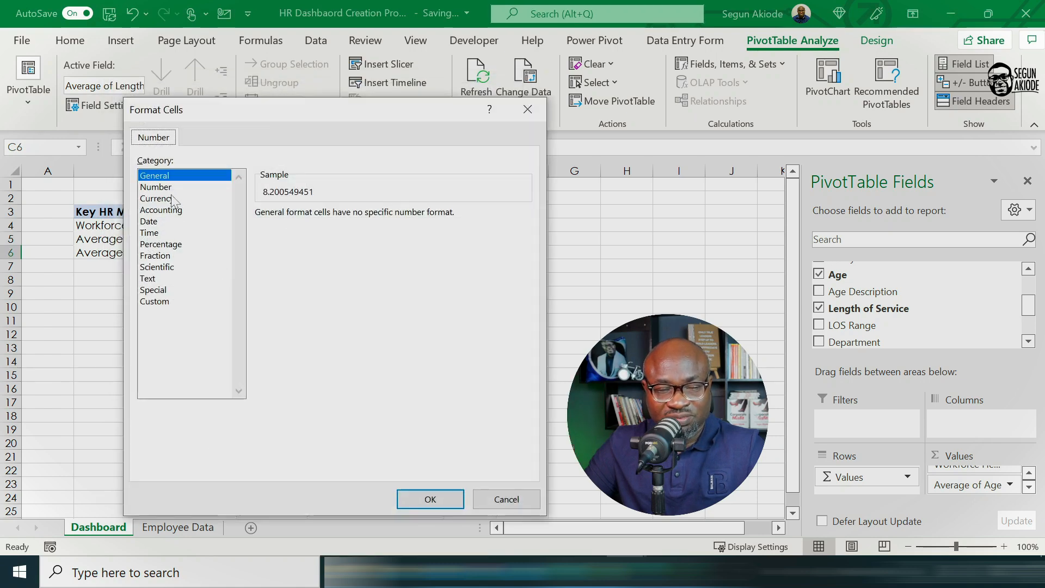
pyautogui.click(158, 187)
pyautogui.click(365, 218)
pyautogui.click(365, 218)
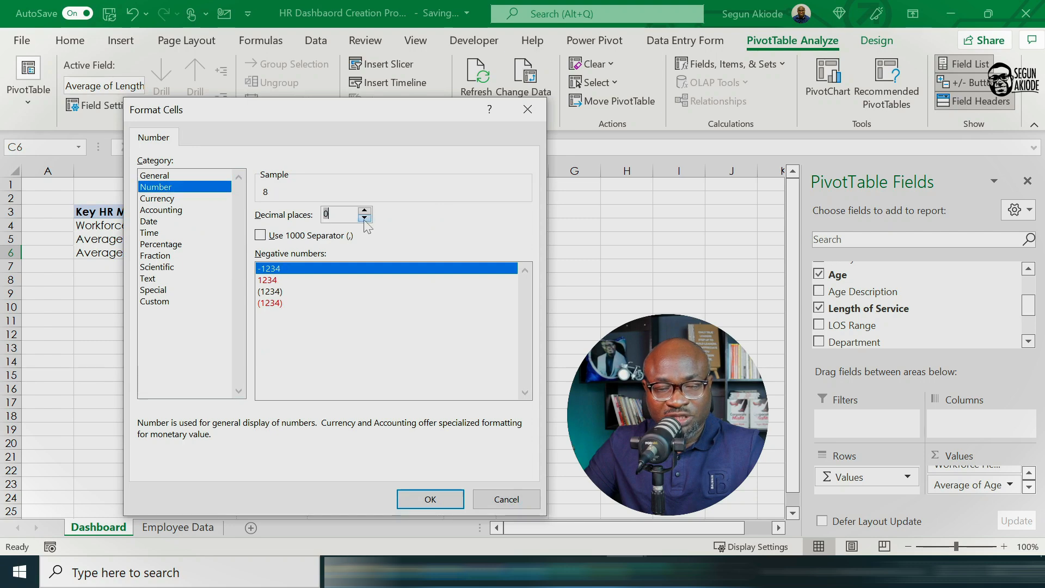
pyautogui.click(422, 505)
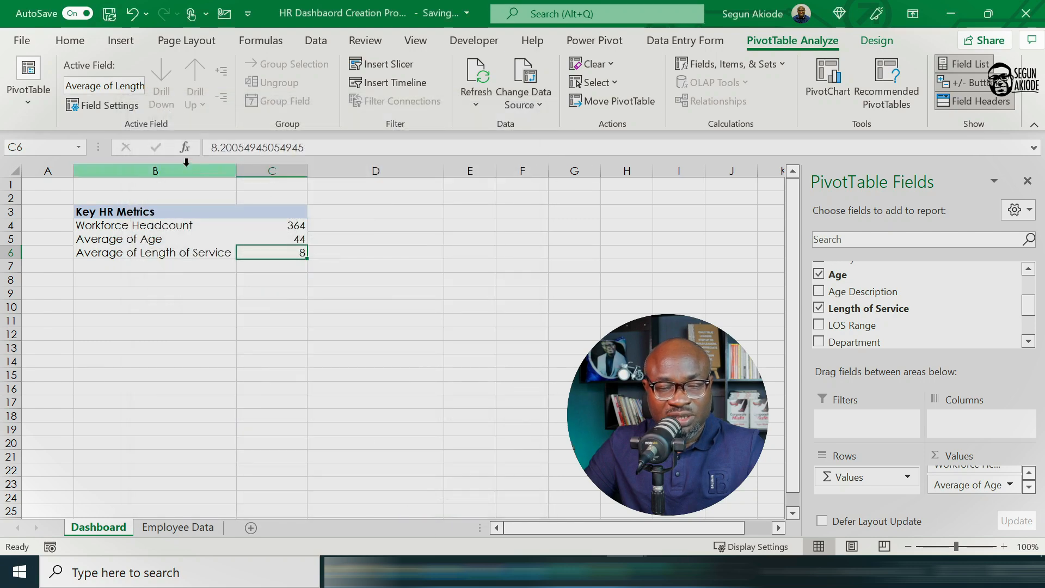
# Step: Center the contents of column C horizontally
pyautogui.click(270, 172)
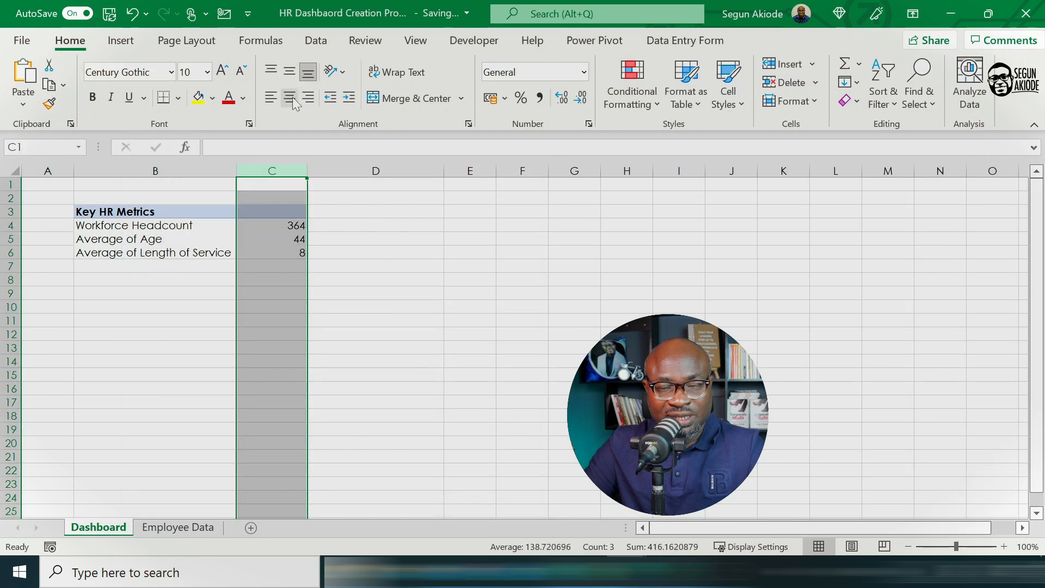
pyautogui.click(289, 98)
pyautogui.click(209, 306)
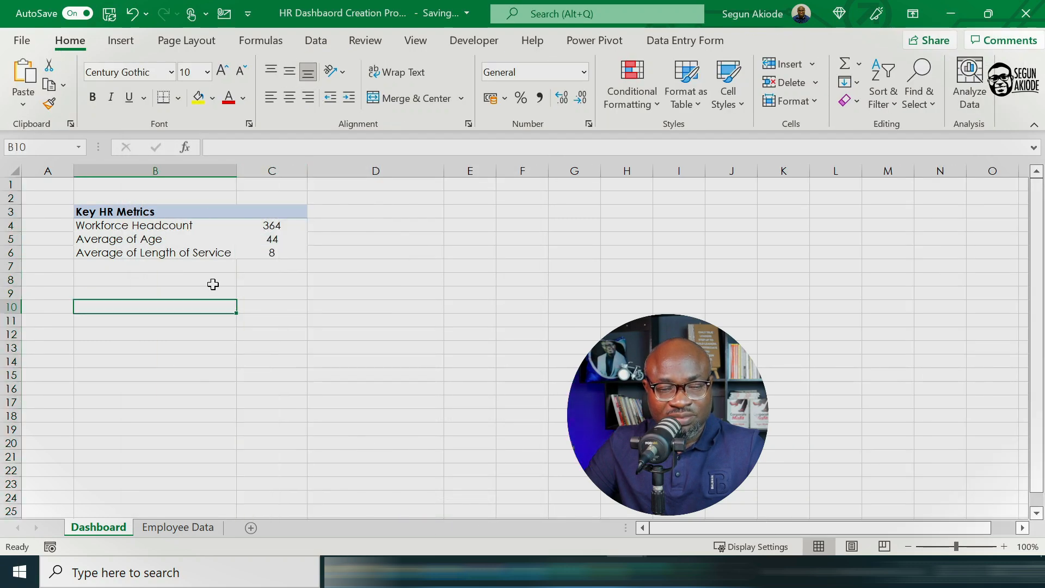
# Step: Rename the Average of Age label in the PivotTable as Workforce Average Age
pyautogui.click(82, 240)
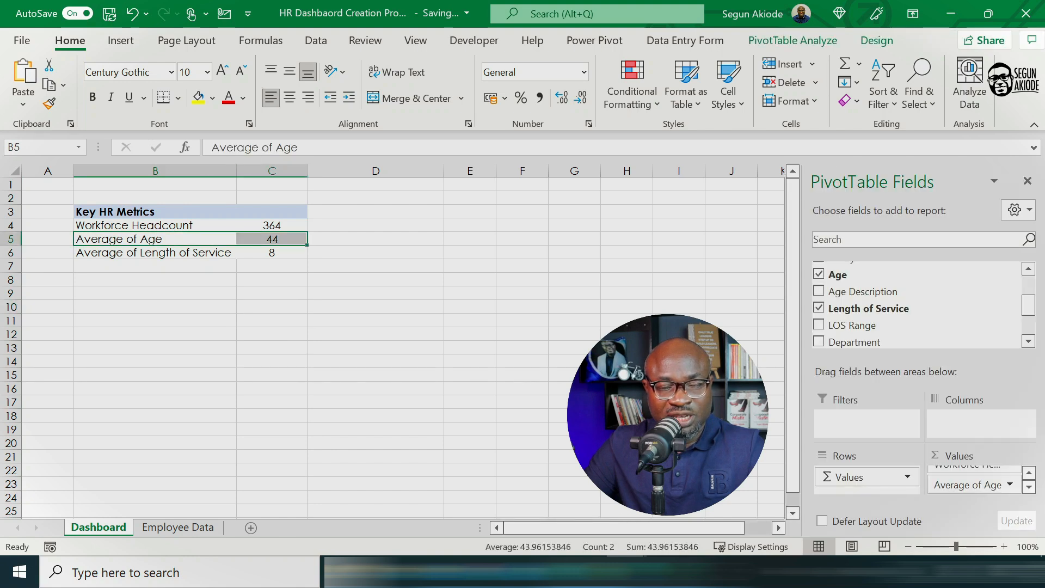
pyautogui.click(212, 148)
pyautogui.write('Wor')
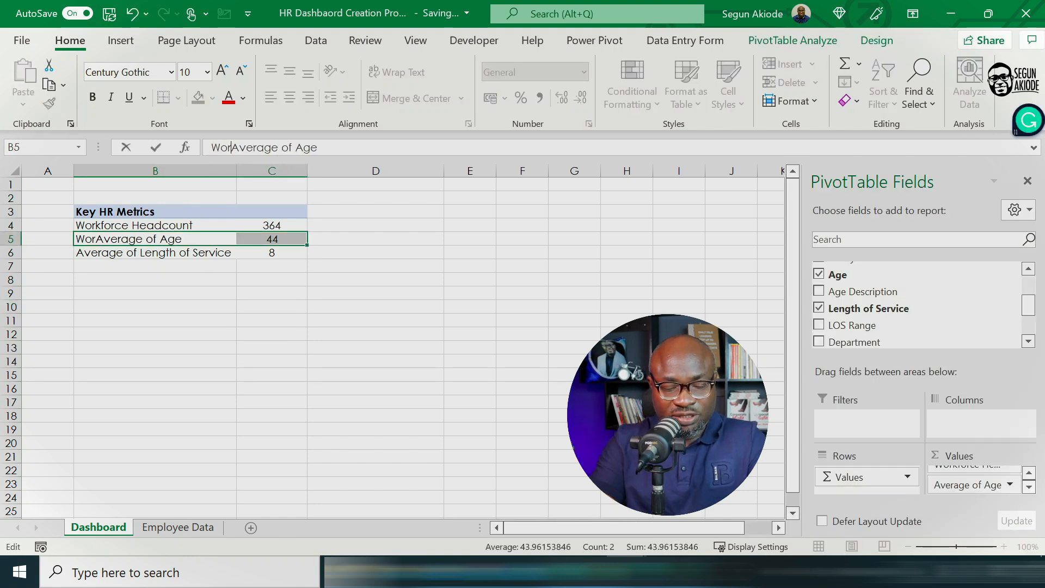
pyautogui.write('kfo')
pyautogui.press('BackSpace')
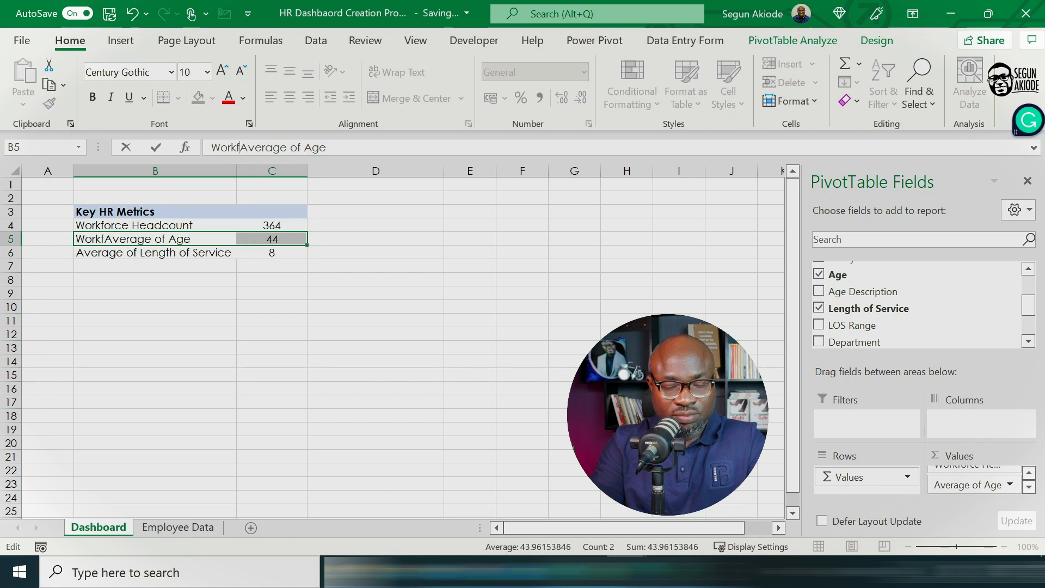
pyautogui.write('orce')
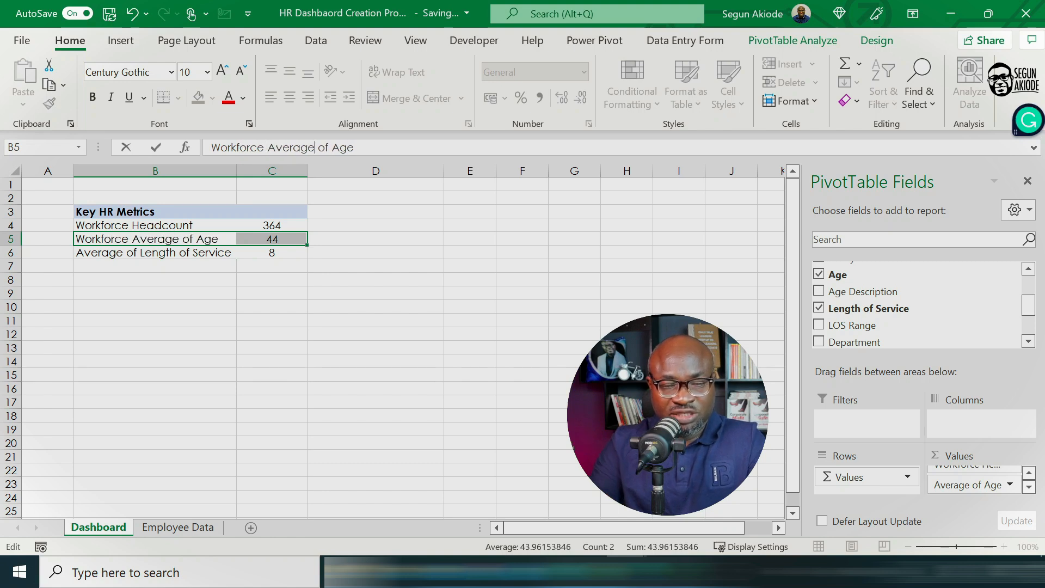
pyautogui.press('Delete')
pyautogui.press('Delete')
pyautogui.press('Delete')
pyautogui.press('Tab')
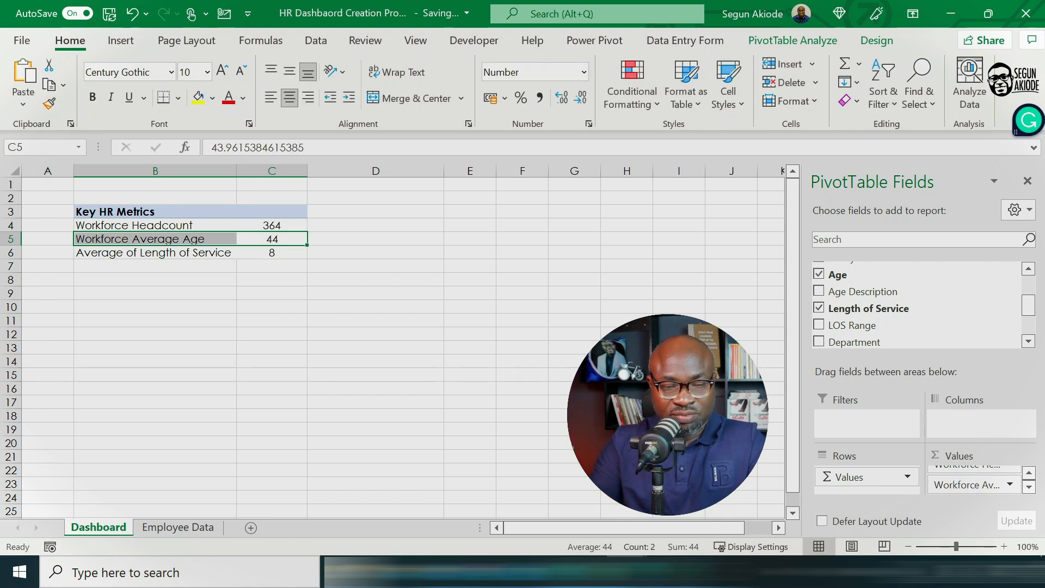
# Step: Rename the Average of Length of Service label in the PivotTable as Workforce Average LOS
pyautogui.click(152, 253)
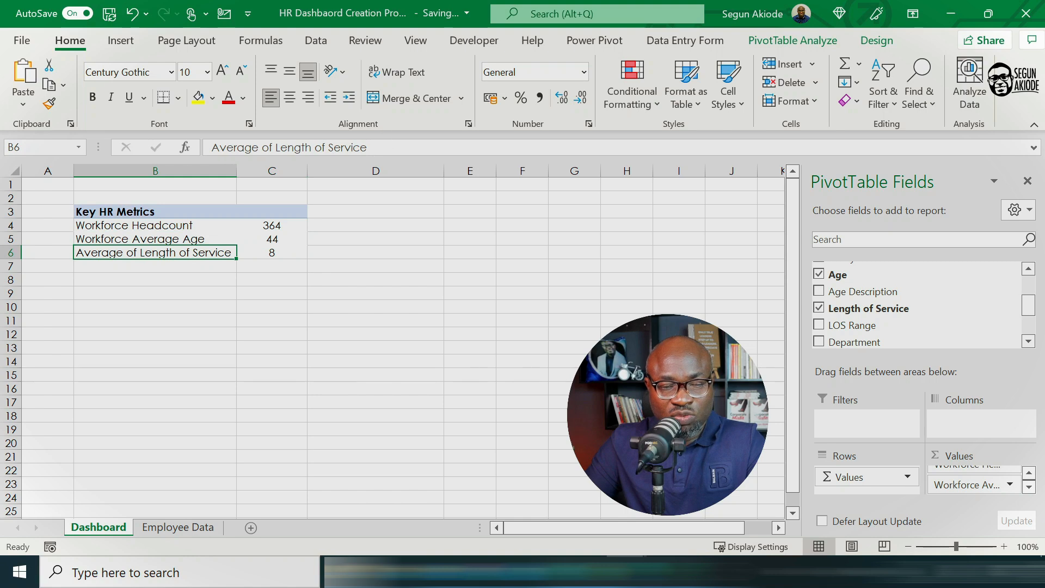
pyautogui.click(212, 148)
pyautogui.write('Wor')
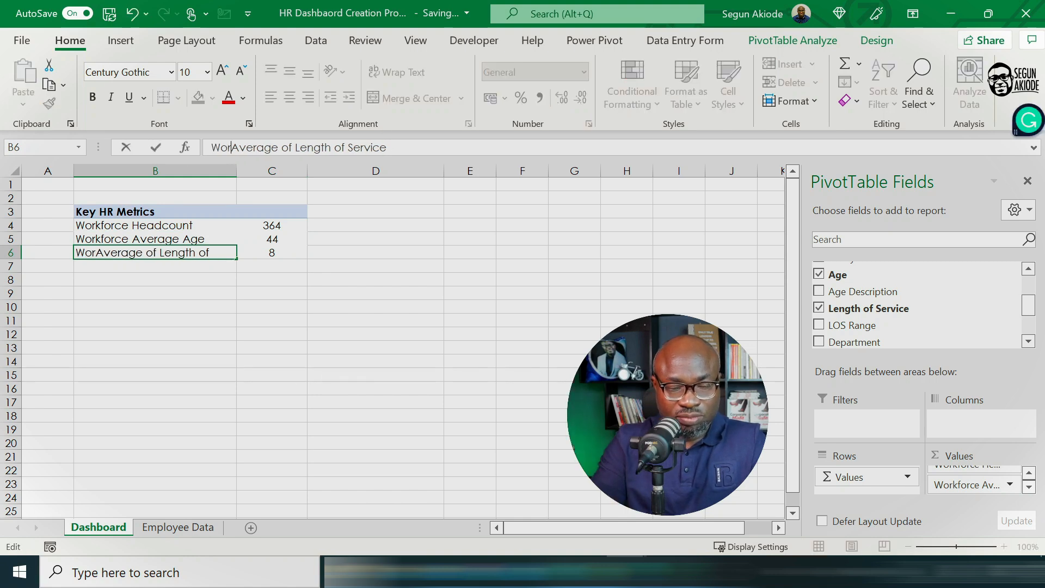
pyautogui.write('kforce')
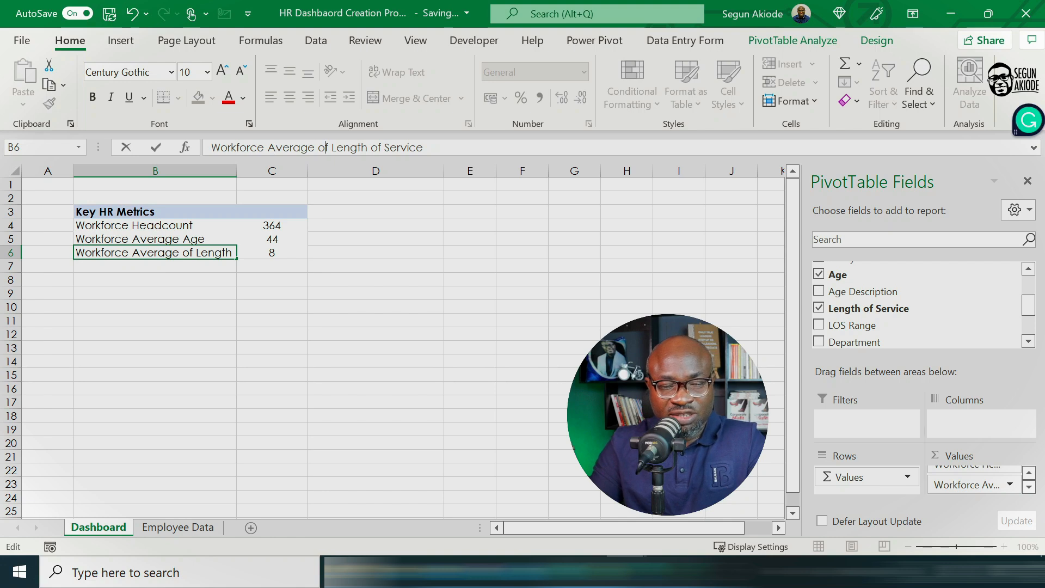
pyautogui.press('BackSpace')
pyautogui.press('Delete')
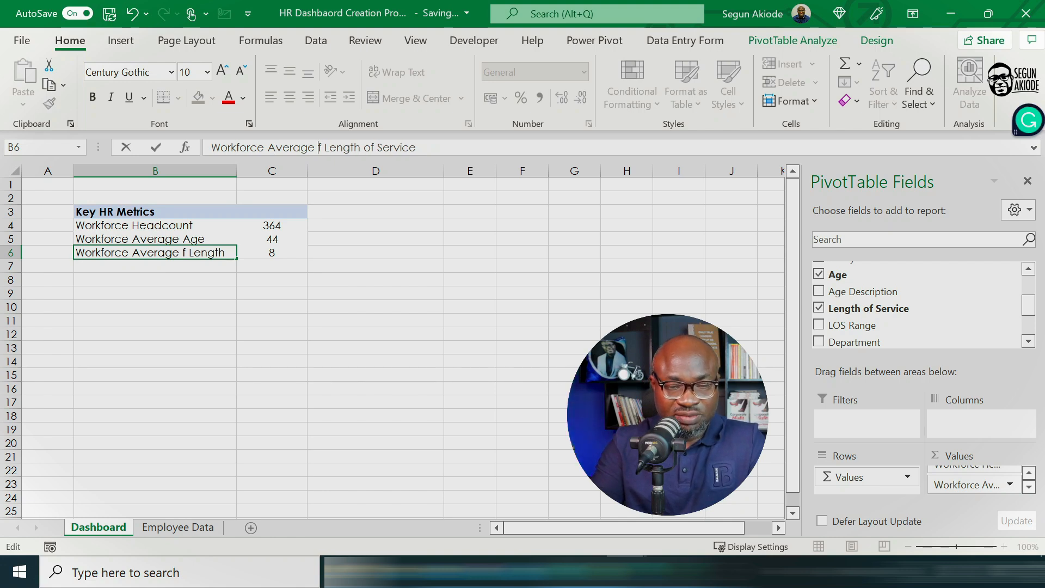
pyautogui.press('Delete')
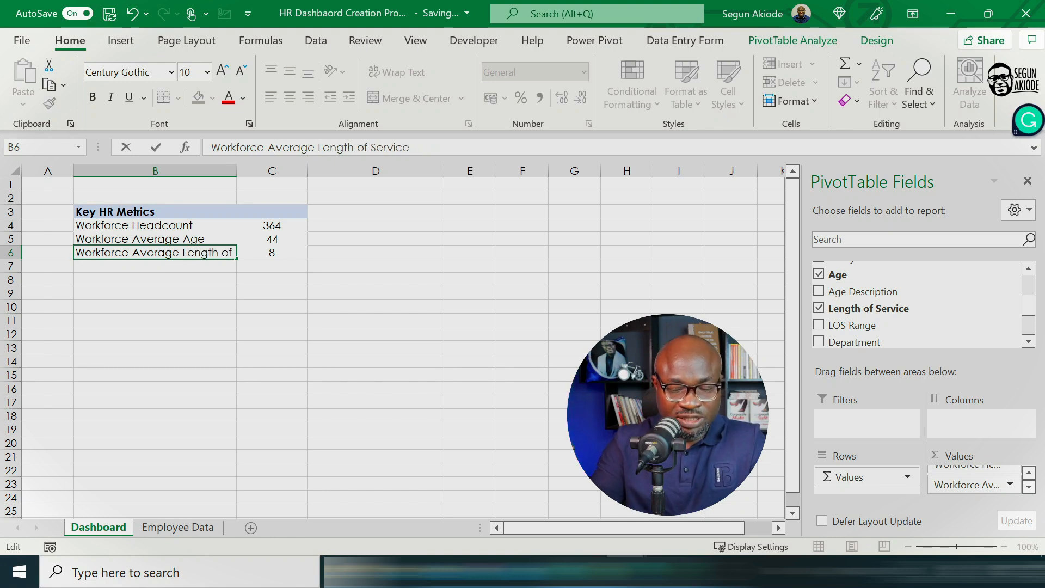
pyautogui.write('LO')
pyautogui.press('Delete')
pyautogui.press('Delete')
pyautogui.press('Delete')
pyautogui.write('S')
pyautogui.press('Delete')
pyautogui.press('Delete')
pyautogui.press('Delete')
pyautogui.press('Delete')
pyautogui.press('Delete')
pyautogui.press('Delete')
pyautogui.press('Delete')
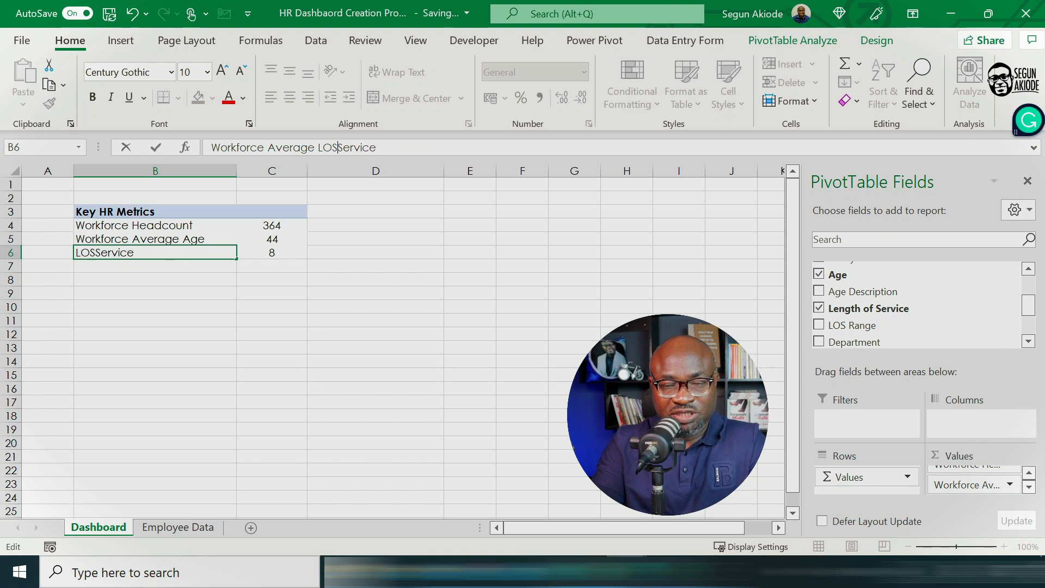
pyautogui.press('Delete')
pyautogui.press('Delete')
pyautogui.press('Delete')
pyautogui.press('Delete')
pyautogui.press('Delete')
pyautogui.press('Delete')
pyautogui.press('Return')
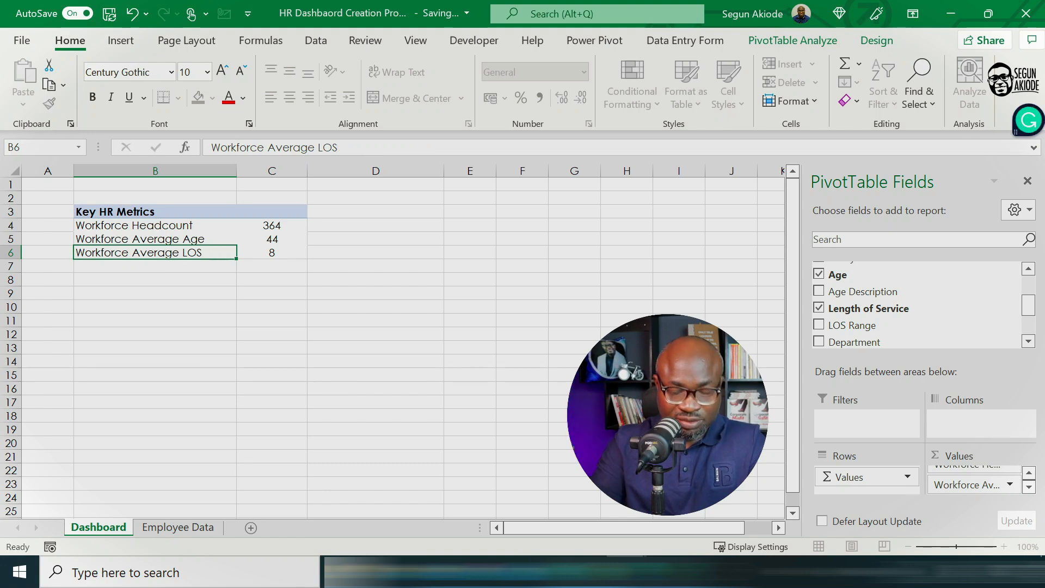
pyautogui.moveTo(227, 320); pyautogui.dragTo(227, 331)
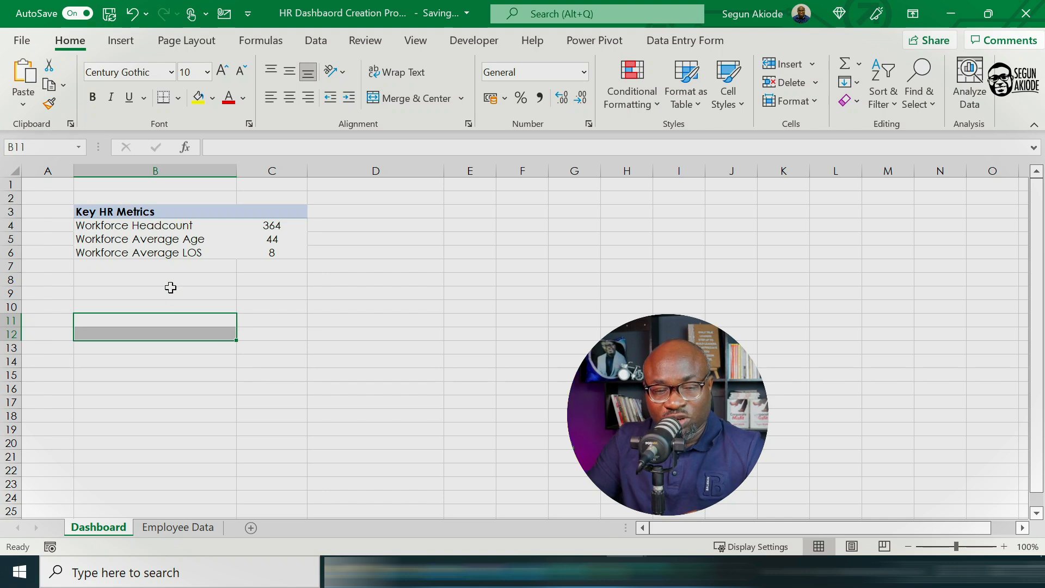
pyautogui.click(166, 264)
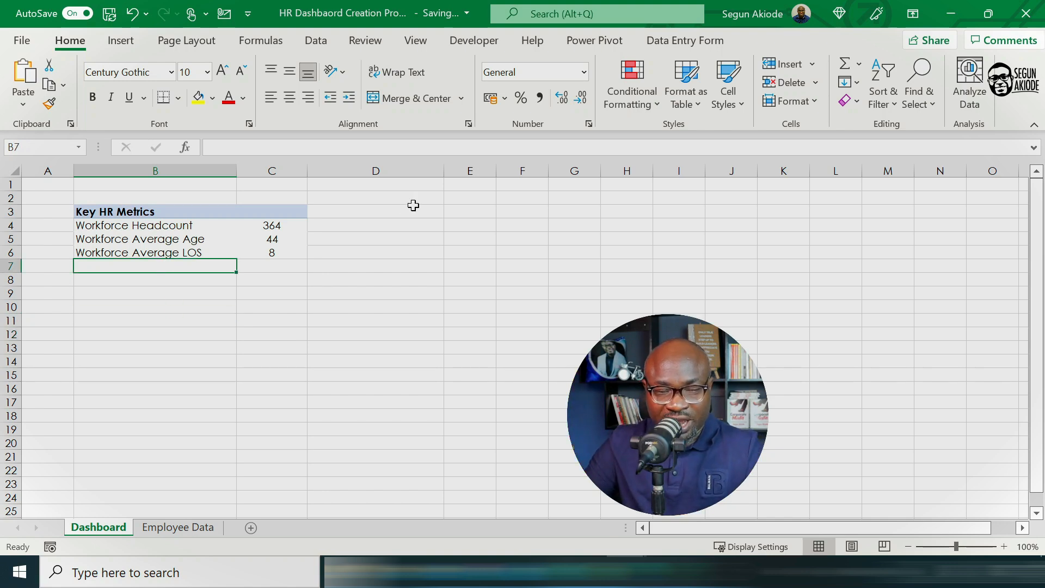
pyautogui.click(356, 212)
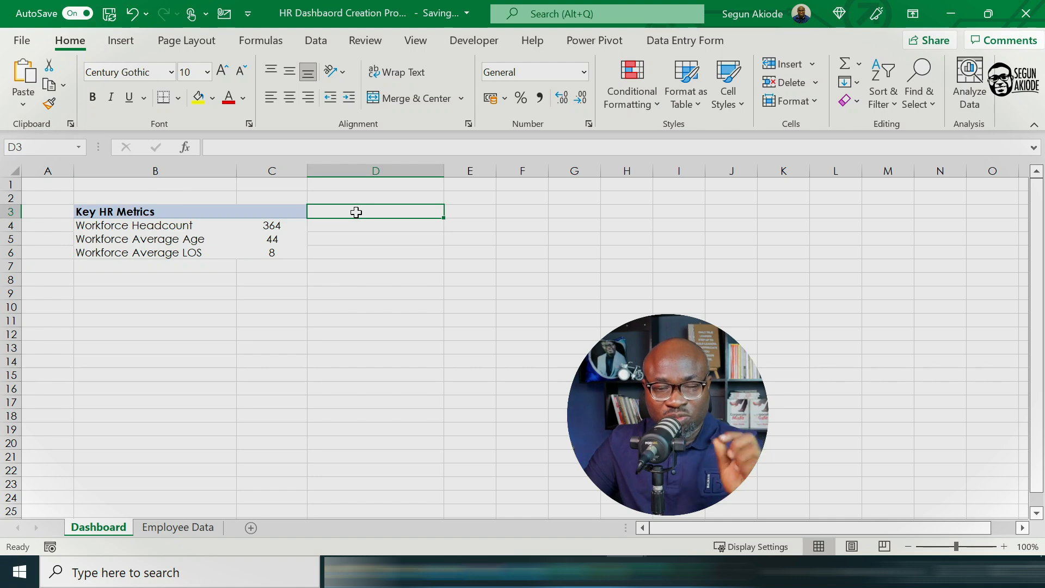
pyautogui.click(163, 267)
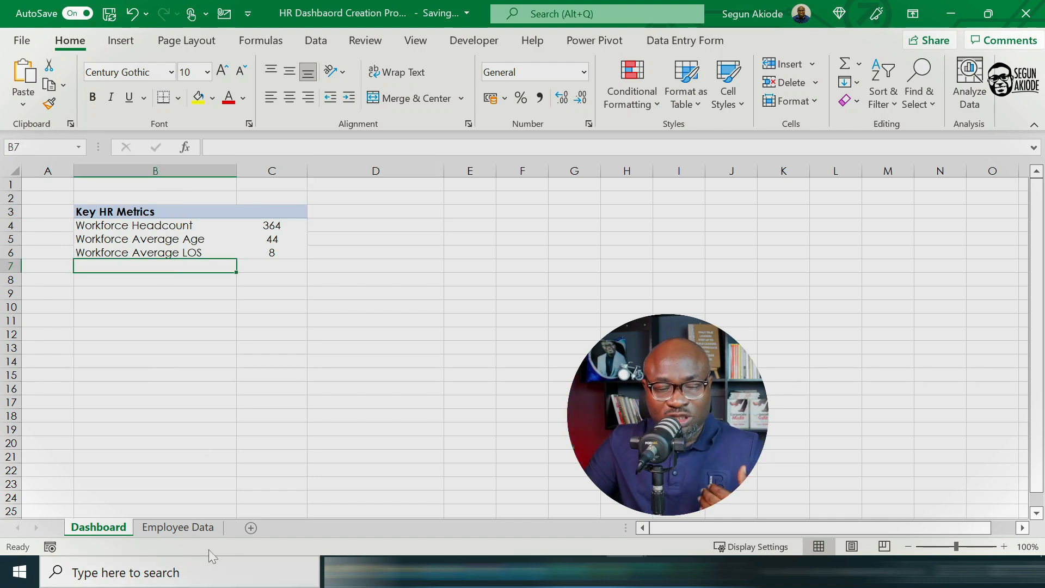
# Step: Create a PivotTable from the employee data table, placed on the existing Dashboard sheet at cell B7 below the Key HR Metrics
pyautogui.click(186, 528)
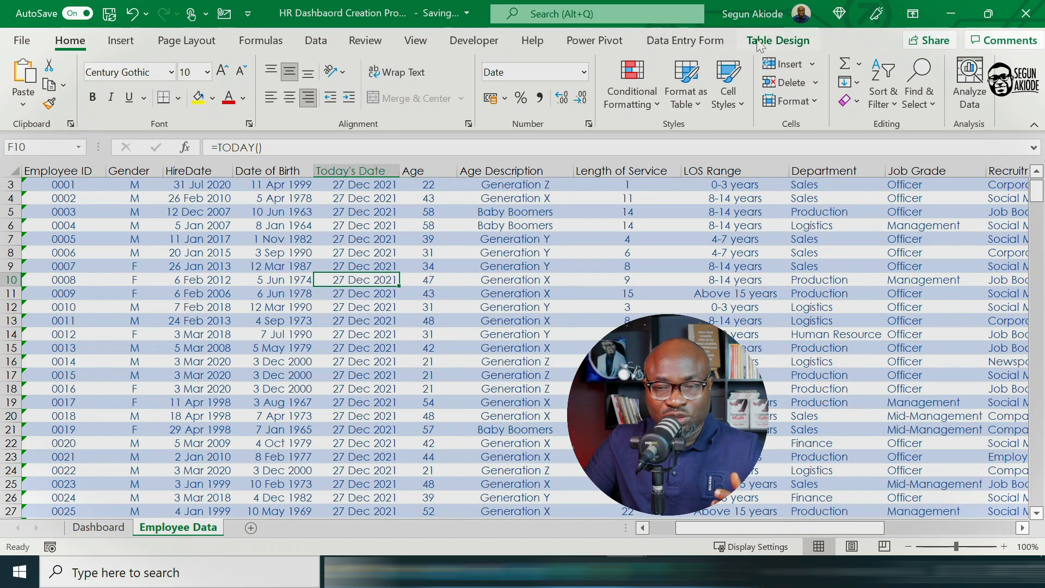
pyautogui.click(773, 44)
pyautogui.click(133, 64)
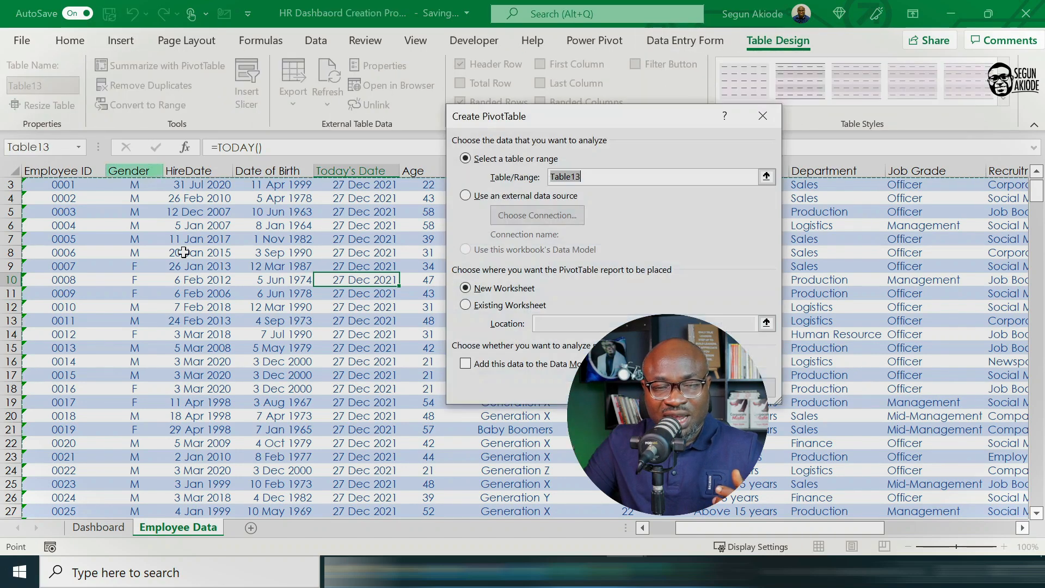
pyautogui.click(468, 306)
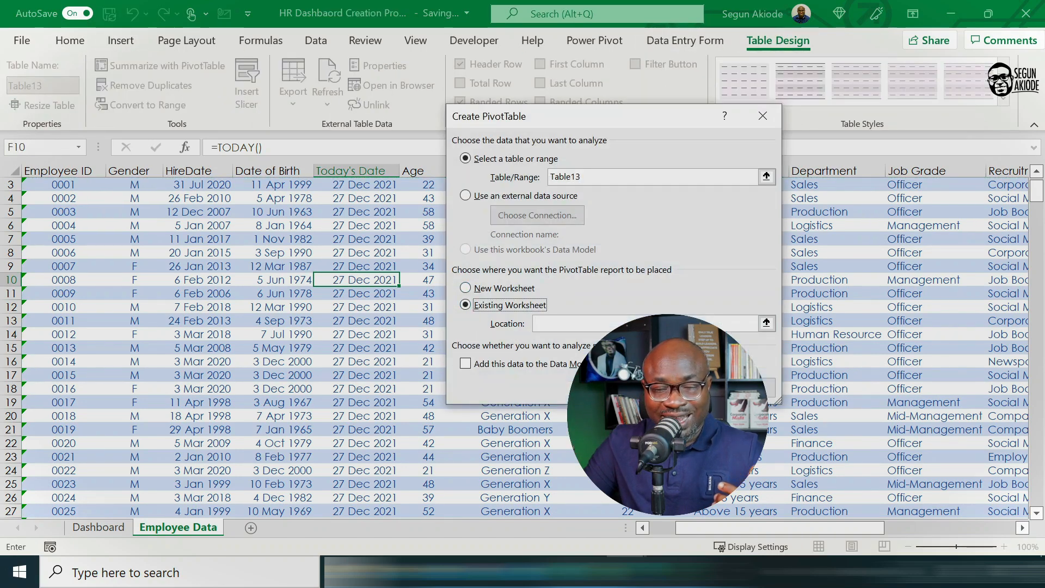
pyautogui.press('Return')
pyautogui.press('Return')
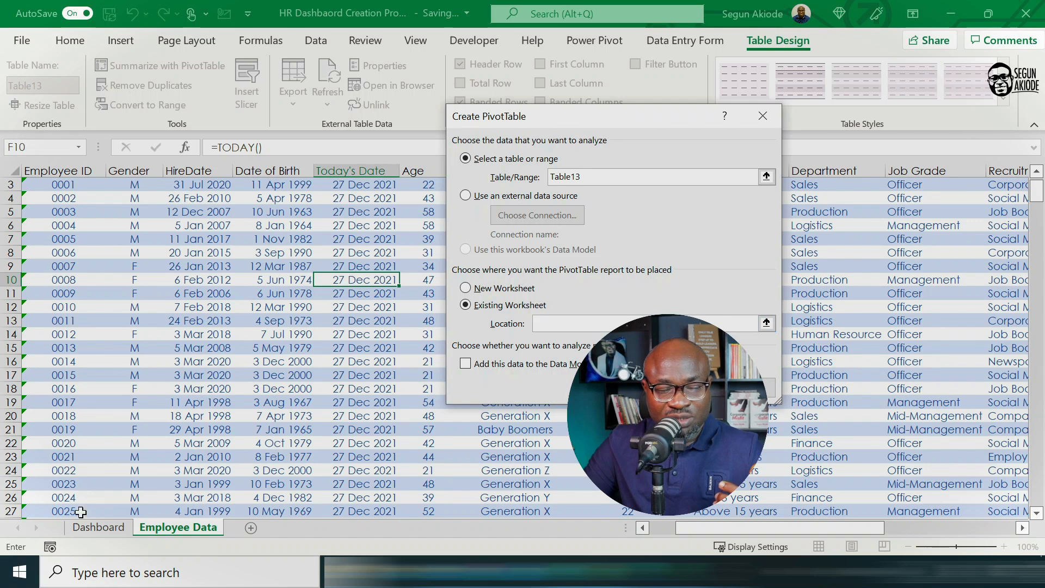
pyautogui.click(100, 531)
pyautogui.click(99, 267)
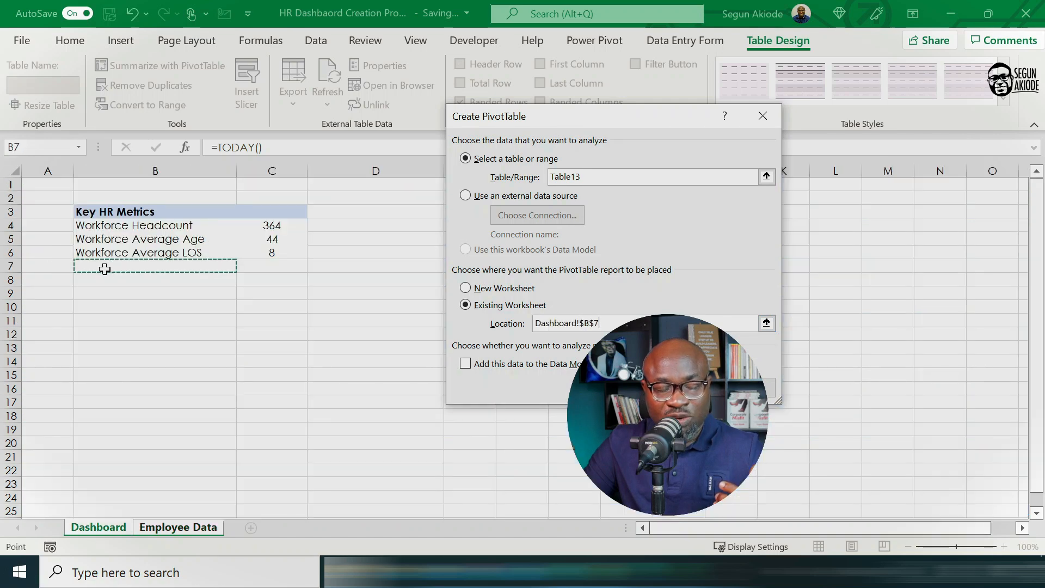
pyautogui.press('Return')
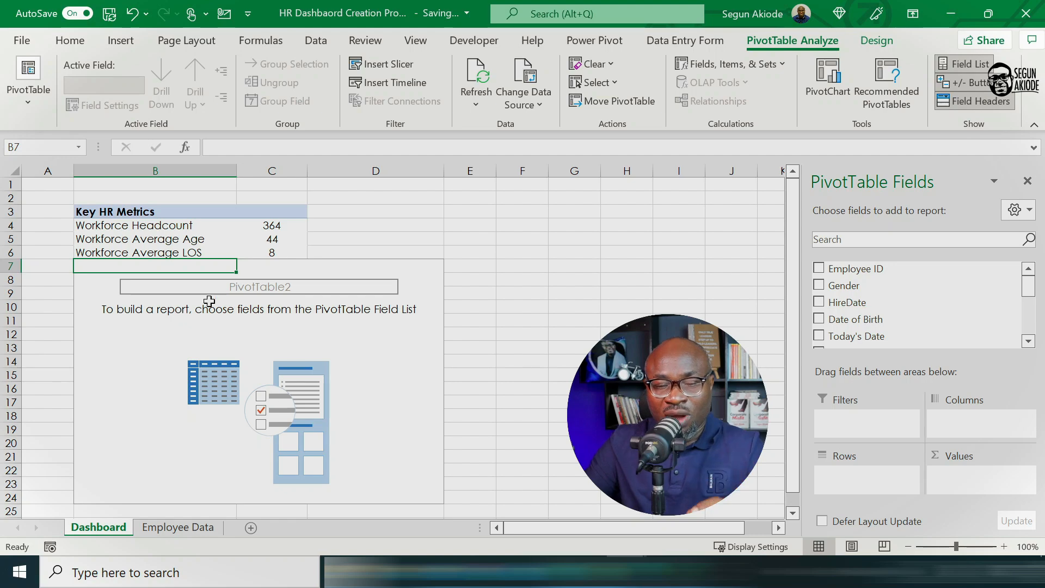
# Step: Turn off autofitting of column widths on update for the new PivotTable at B7
pyautogui.rightClick(187, 268)
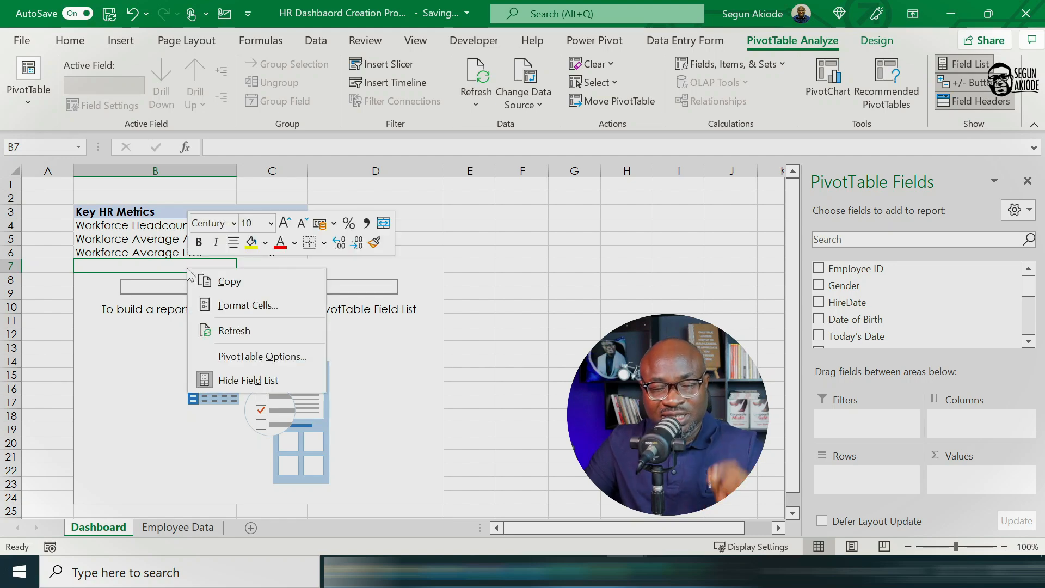
pyautogui.click(250, 355)
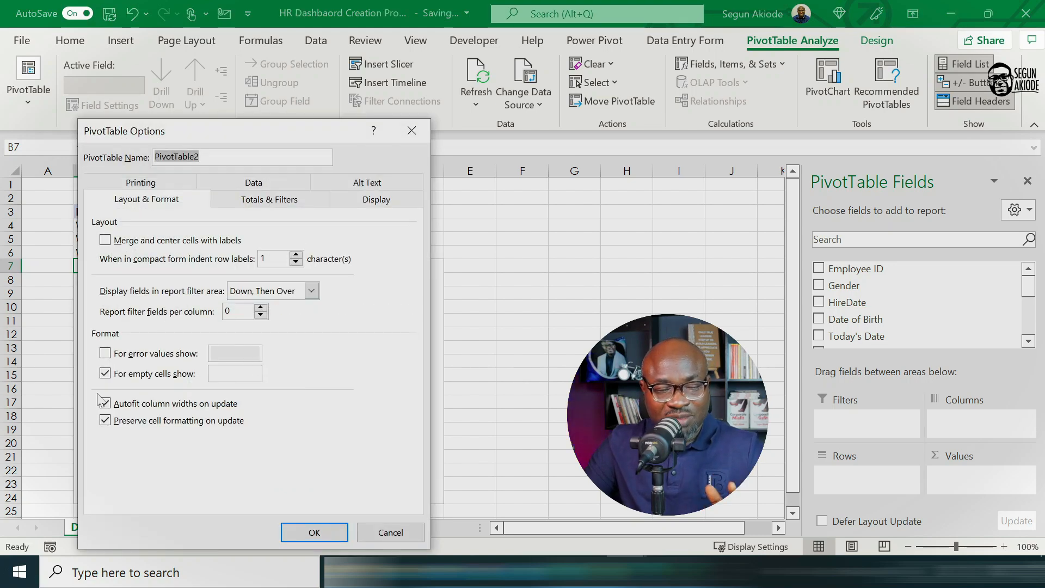
pyautogui.click(105, 404)
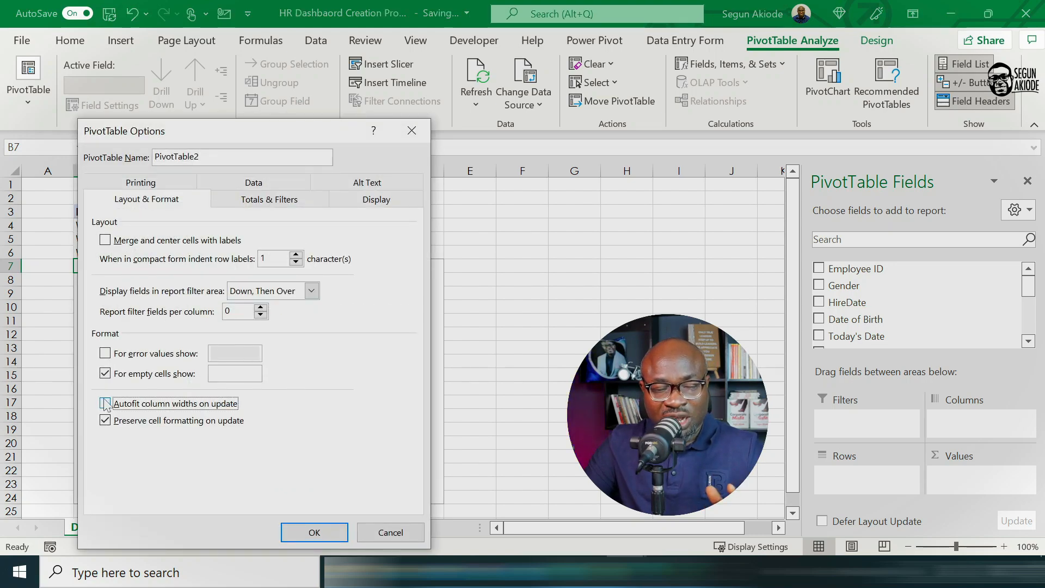
pyautogui.click(335, 534)
# Step: Break down the count of Employee ID by Gender rows in the B7 PivotTable and rename its Row Labels header as Gender
pyautogui.moveTo(847, 286)
pyautogui.mouseDown()
pyautogui.moveTo(904, 484)
pyautogui.moveTo(882, 495)
pyautogui.moveTo(851, 479)
pyautogui.mouseUp()
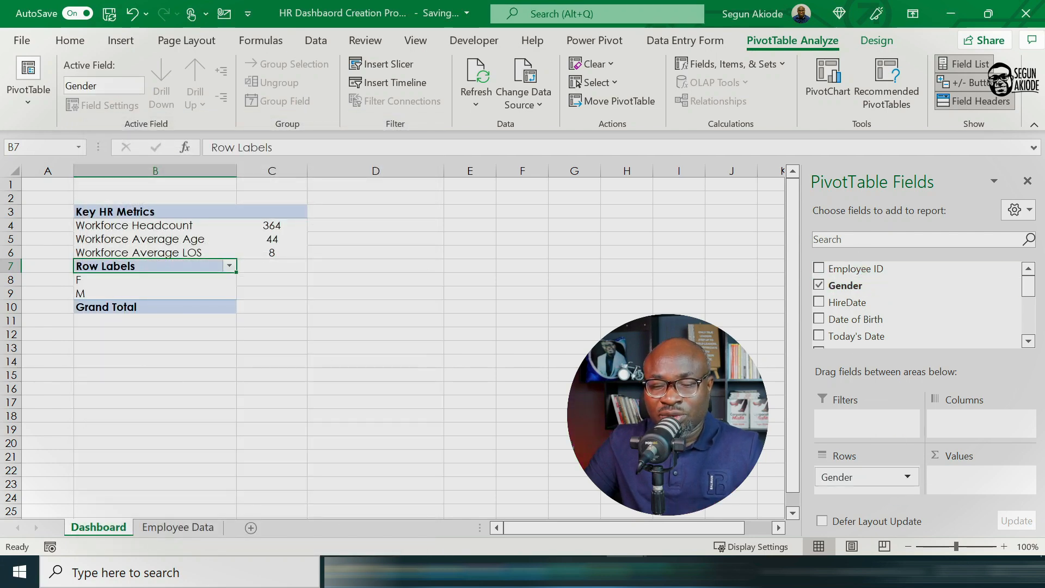
pyautogui.moveTo(860, 270); pyautogui.dragTo(958, 480)
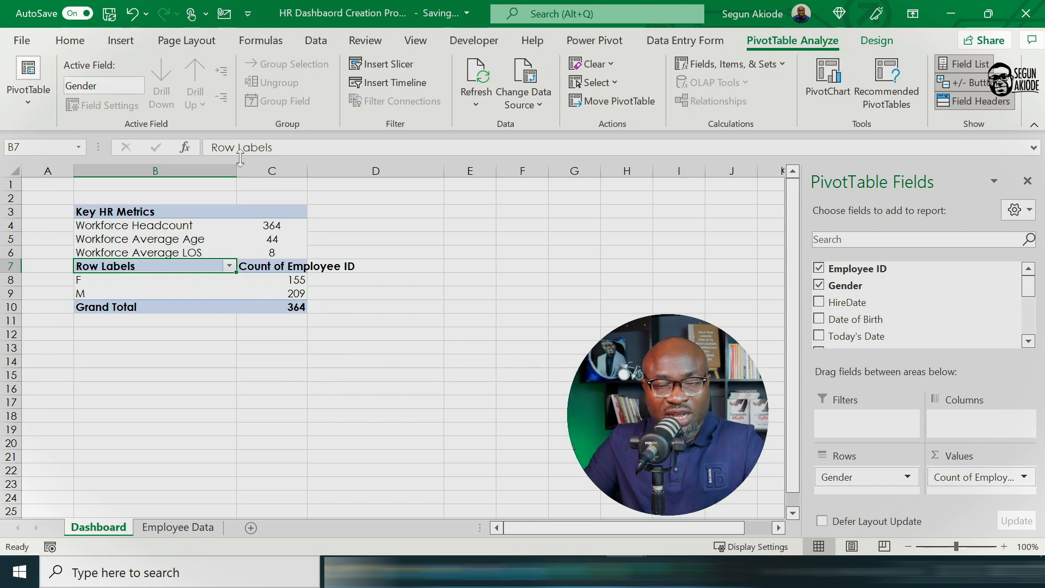
pyautogui.write('G')
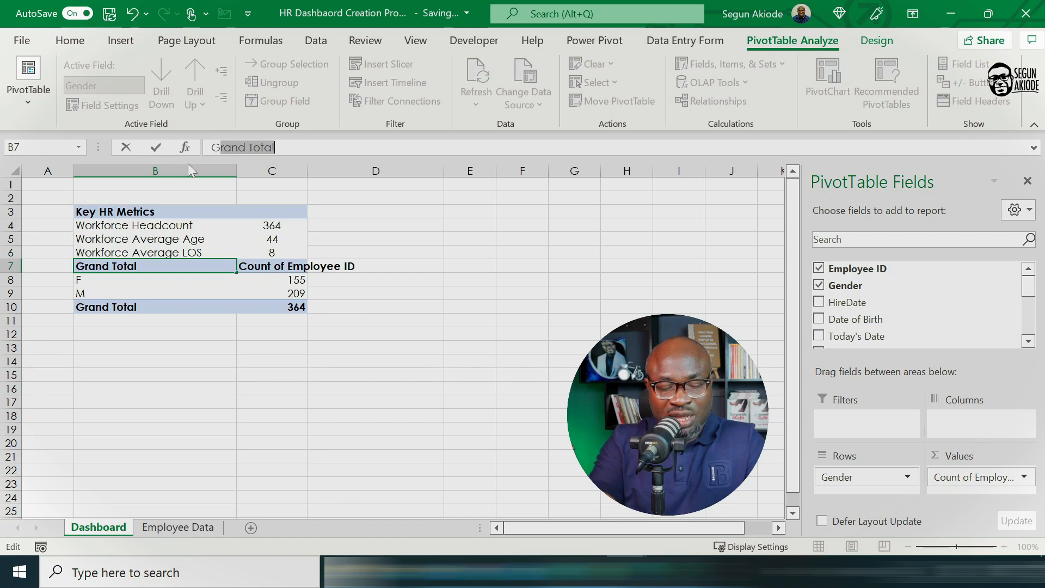
pyautogui.write('ender')
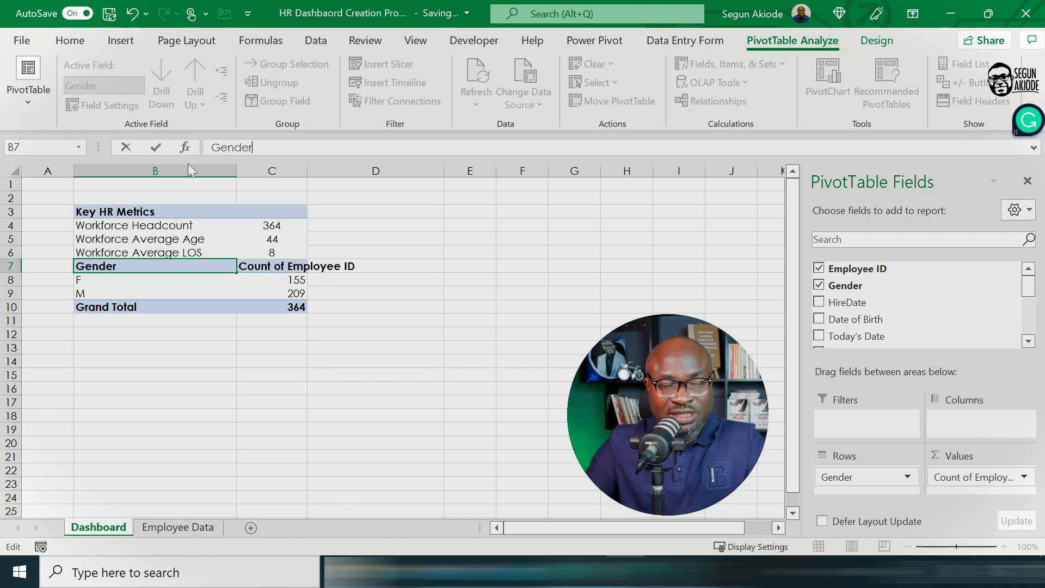
pyautogui.click(149, 319)
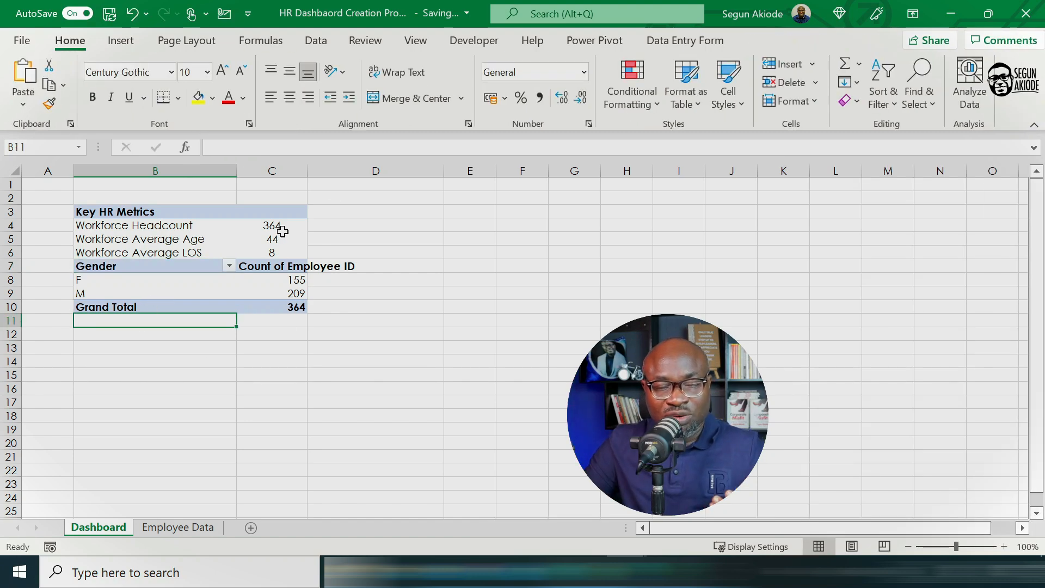
# Step: Turn off the grand totals for both rows and columns in the Gender PivotTable
pyautogui.moveTo(287, 229)
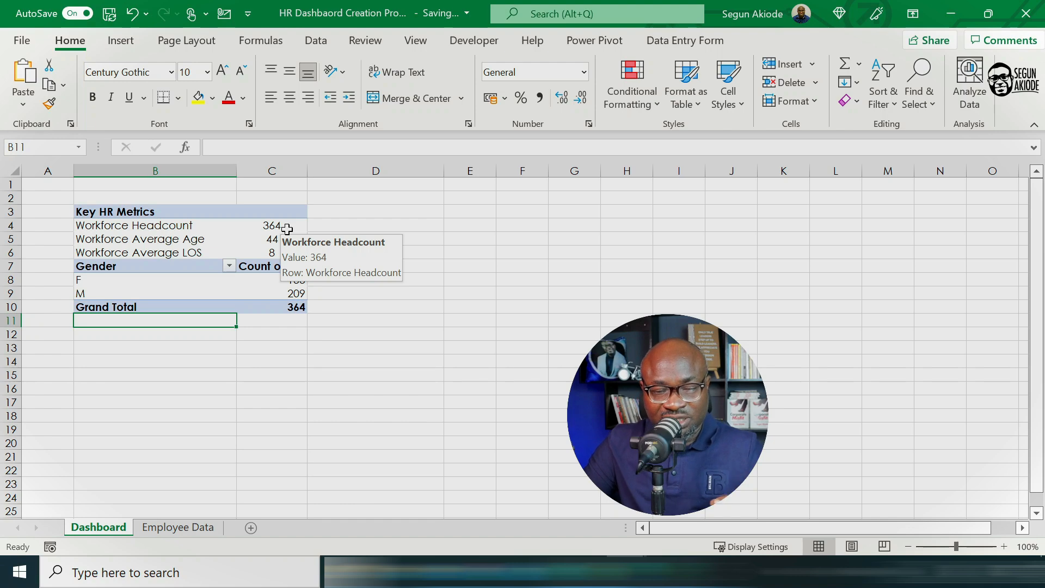
pyautogui.click(176, 305)
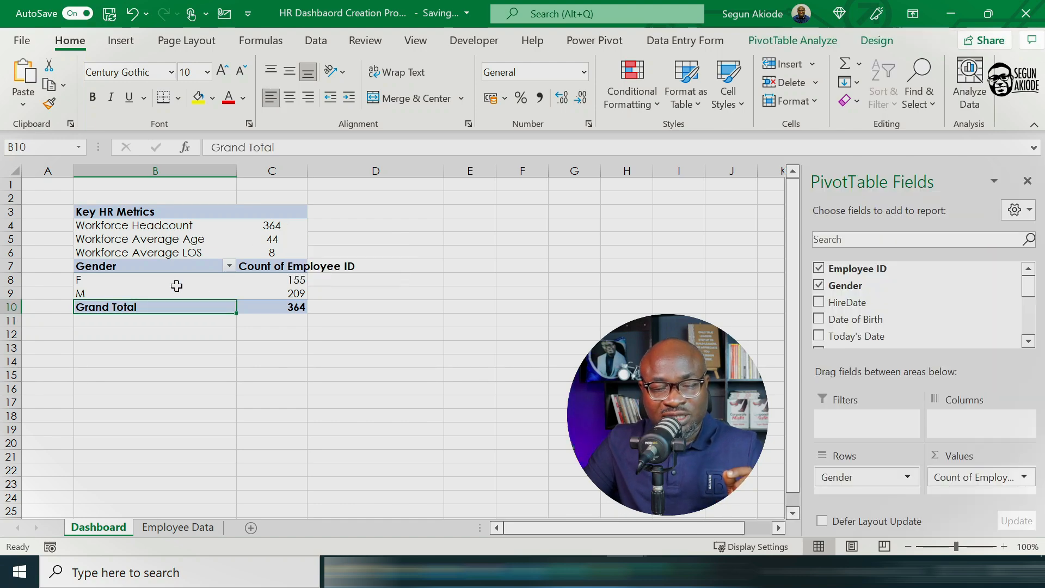
pyautogui.rightClick(145, 307)
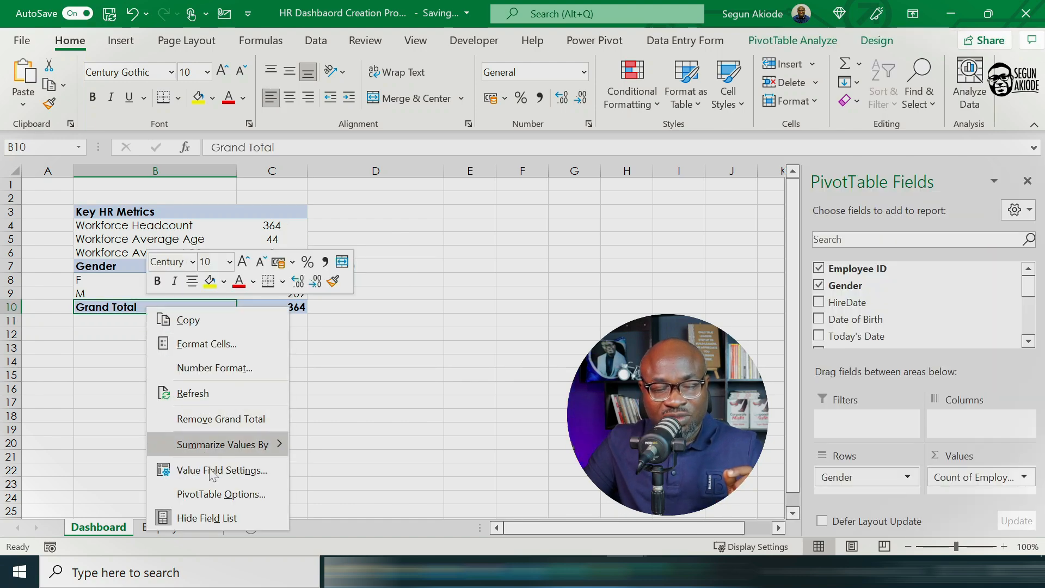
pyautogui.click(217, 496)
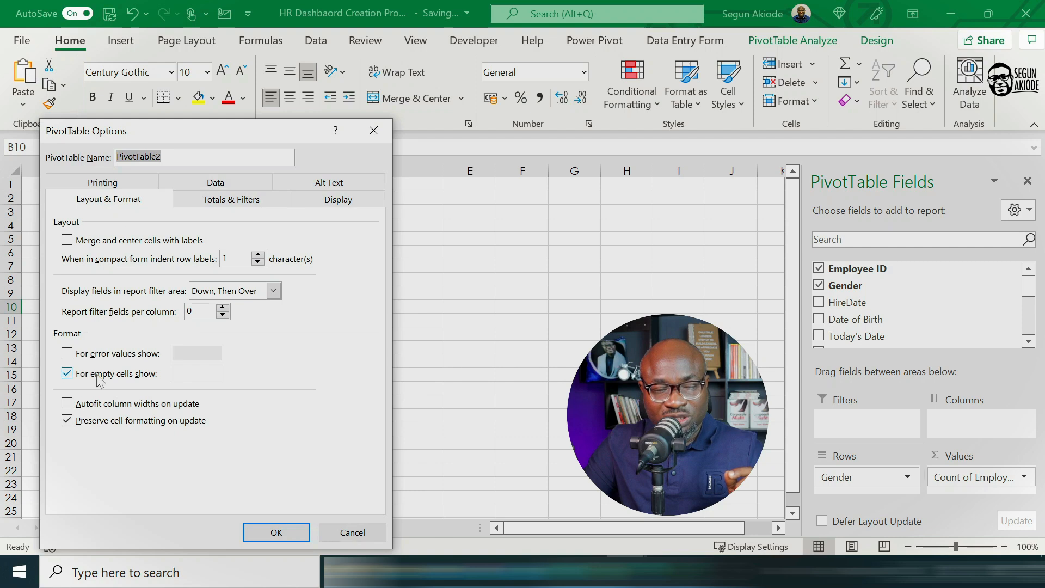
pyautogui.click(231, 200)
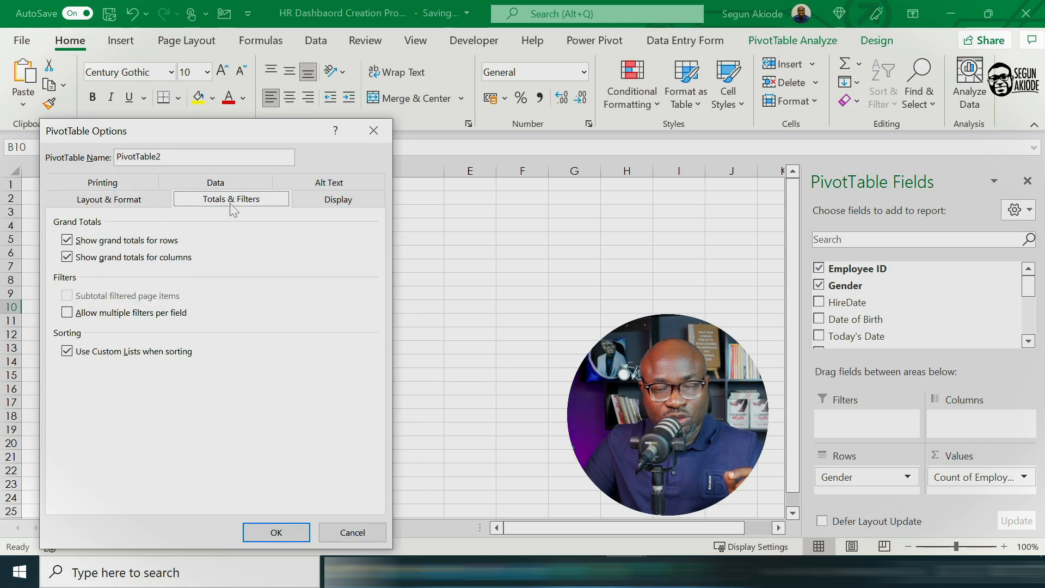
pyautogui.click(66, 241)
pyautogui.click(67, 257)
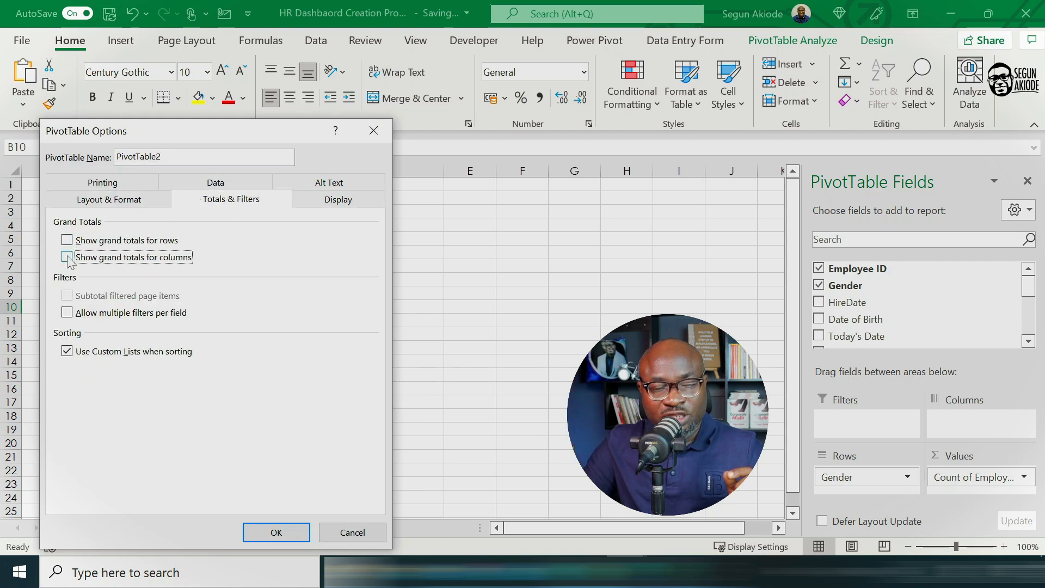
pyautogui.click(285, 538)
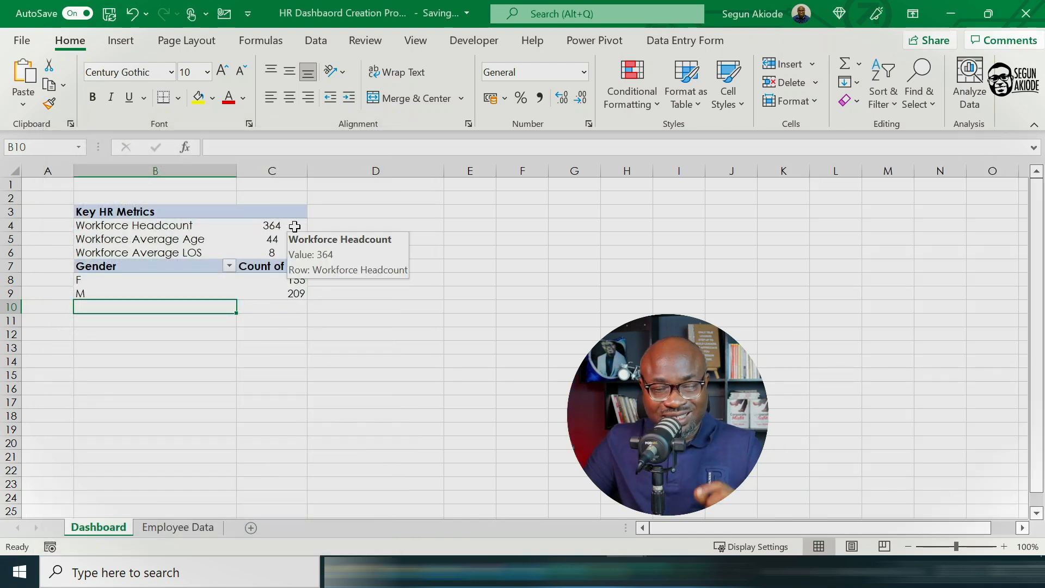
# Step: Rename the Count of Employee ID header in the Gender PivotTable as Count
pyautogui.click(300, 265)
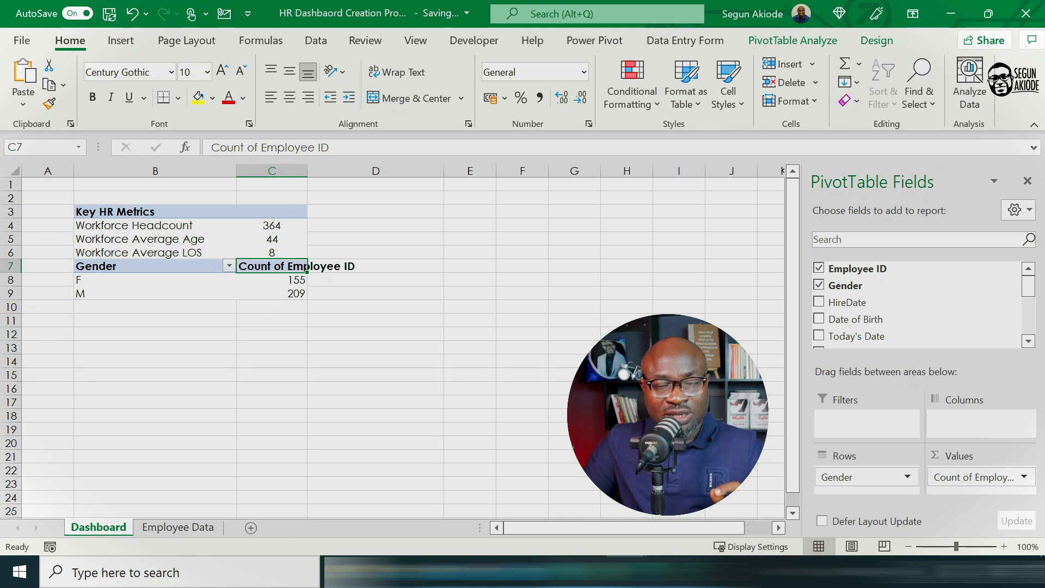
pyautogui.moveTo(247, 147); pyautogui.dragTo(330, 148)
pyautogui.press('BackSpace')
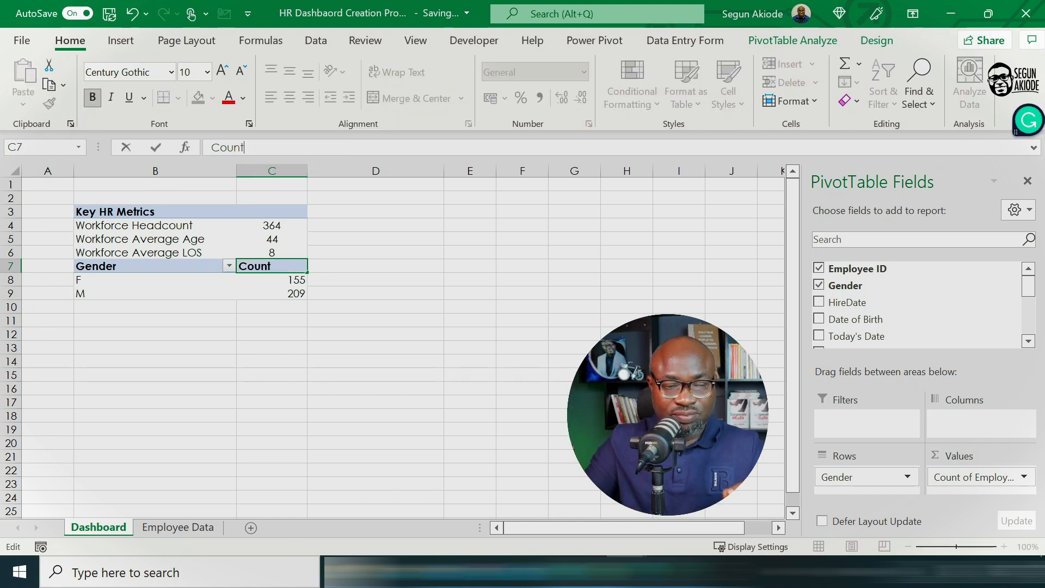
pyautogui.click(287, 292)
# Step: Center the contents of column C horizontally, including the Gender PivotTable's counts
pyautogui.click(247, 175)
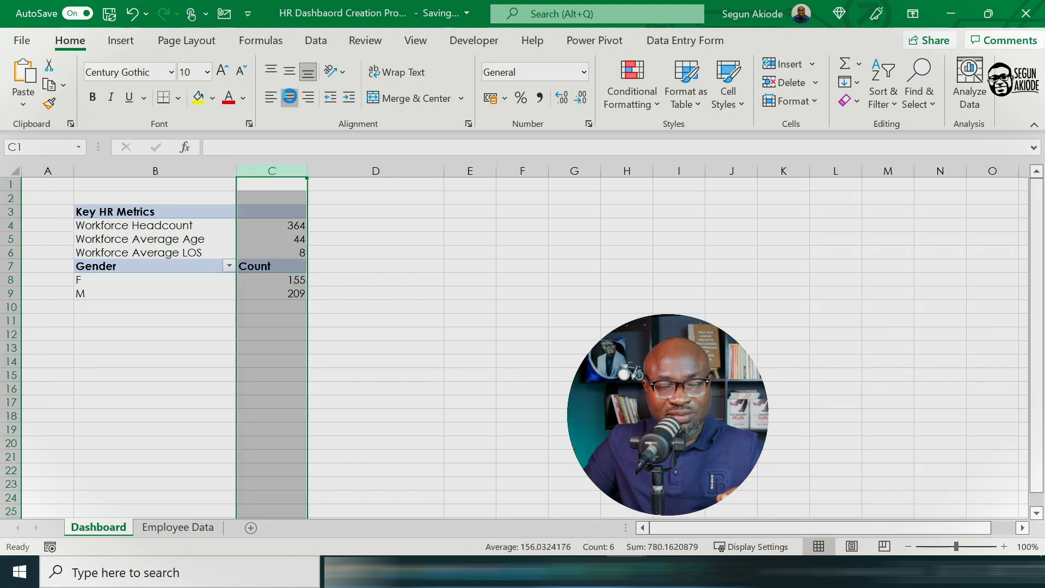
pyautogui.click(290, 98)
pyautogui.click(368, 299)
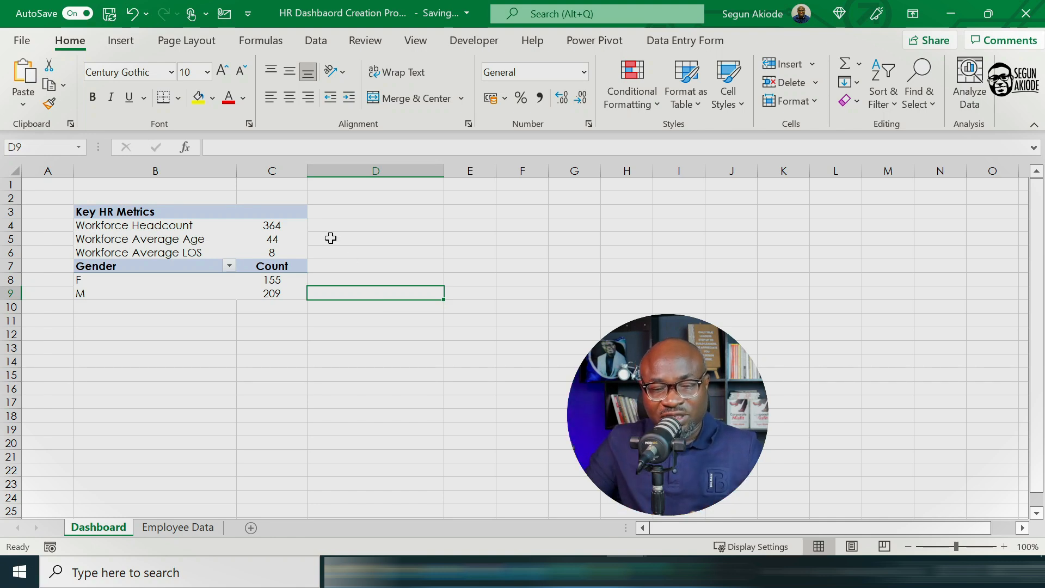
# Step: Insert a PivotTable from the employee data table Table13 on the existing Dashboard sheet at cell D3
pyautogui.click(329, 211)
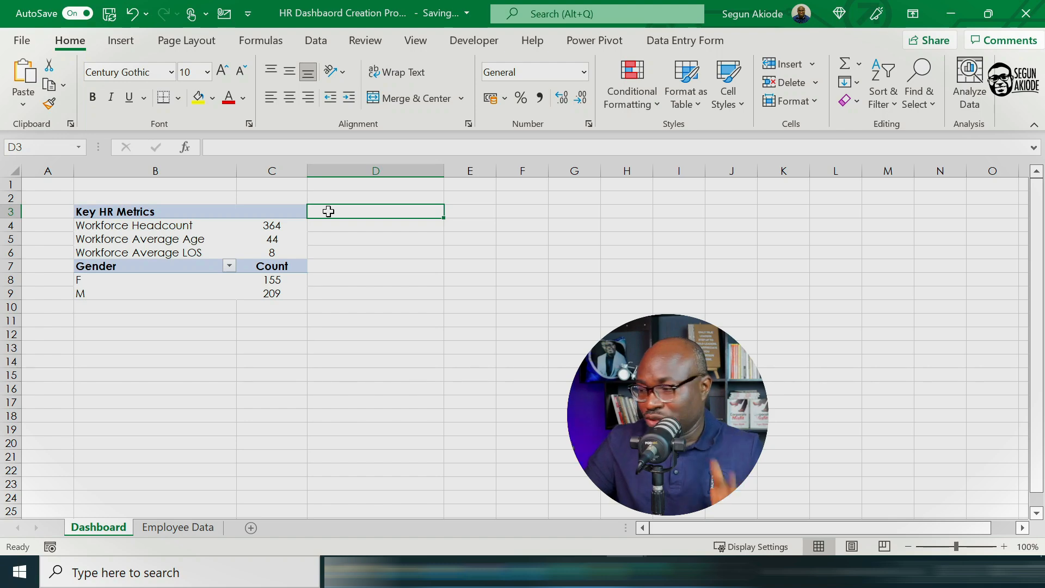
pyautogui.click(169, 528)
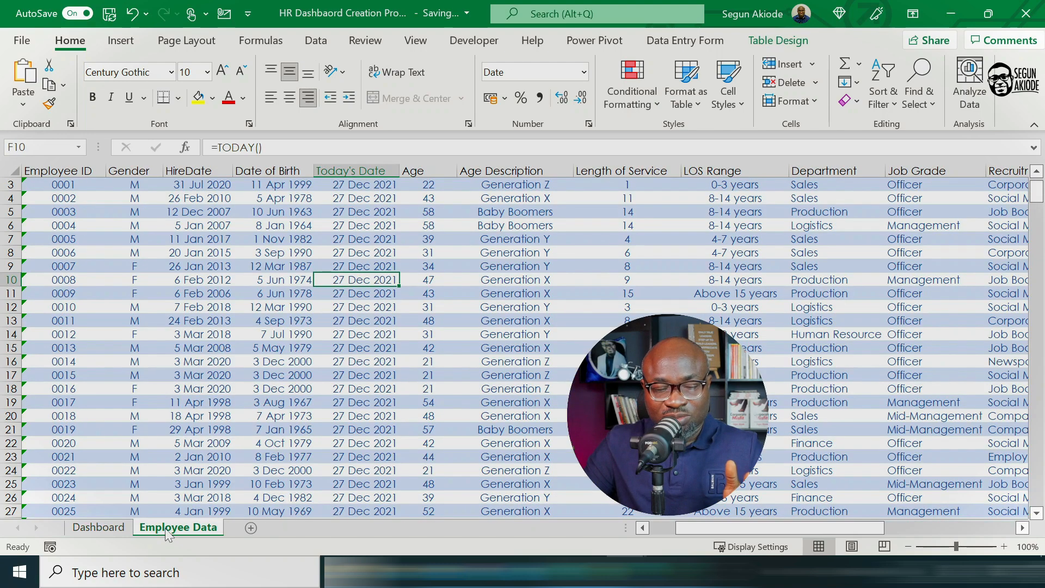
pyautogui.click(778, 40)
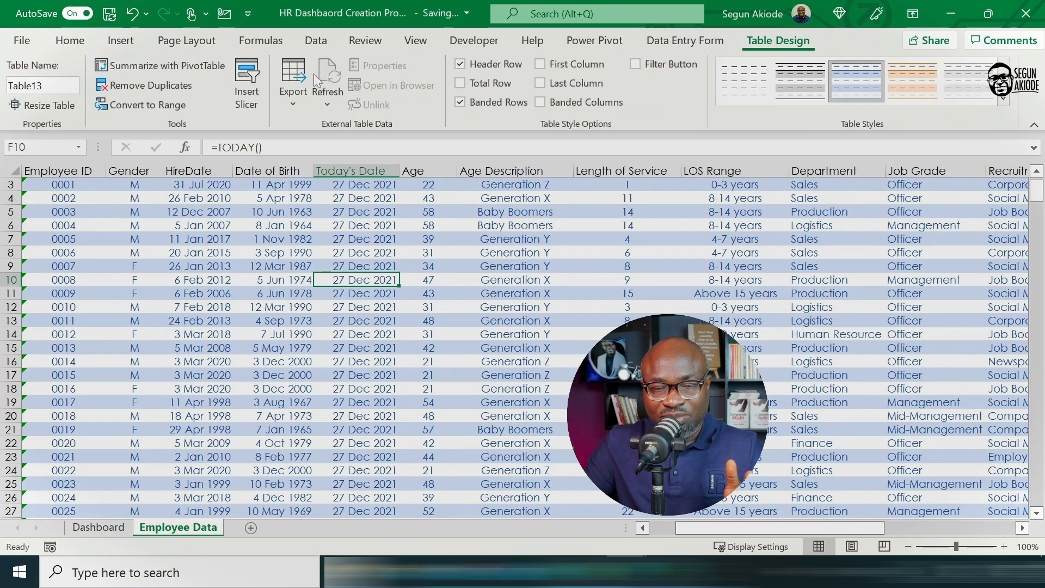
pyautogui.click(158, 66)
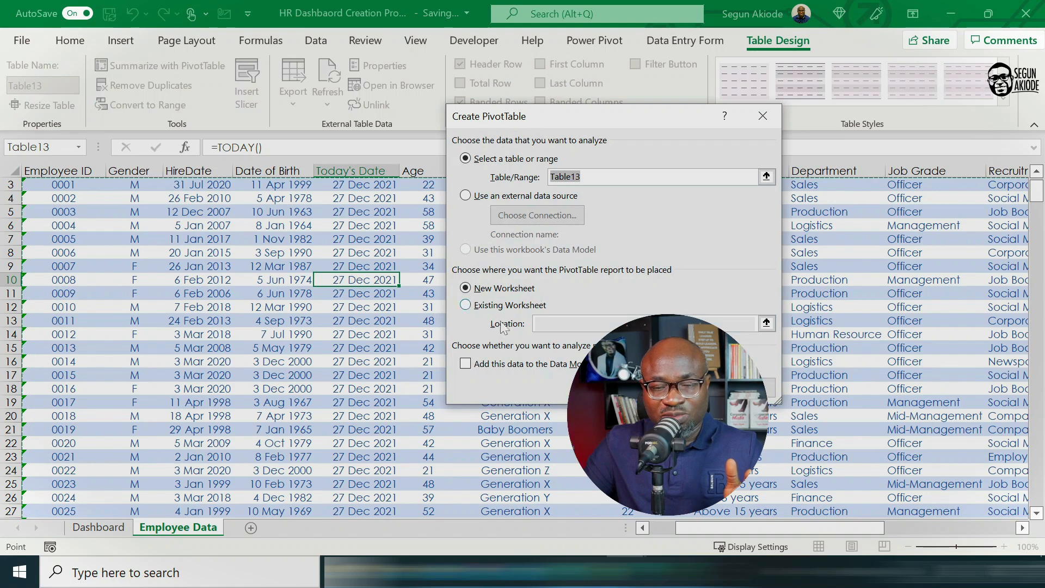
pyautogui.click(467, 305)
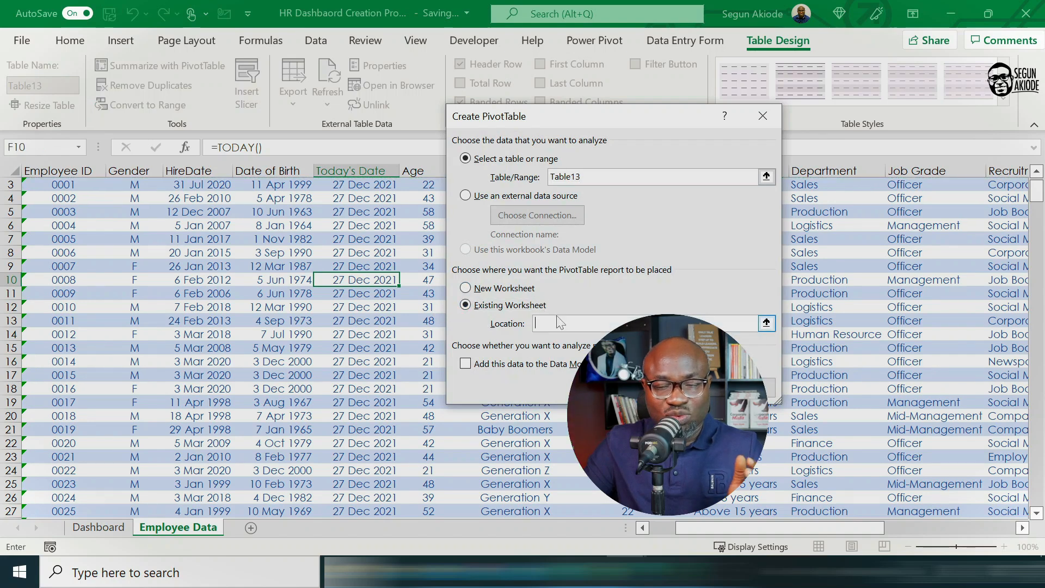
pyautogui.click(98, 527)
pyautogui.click(343, 211)
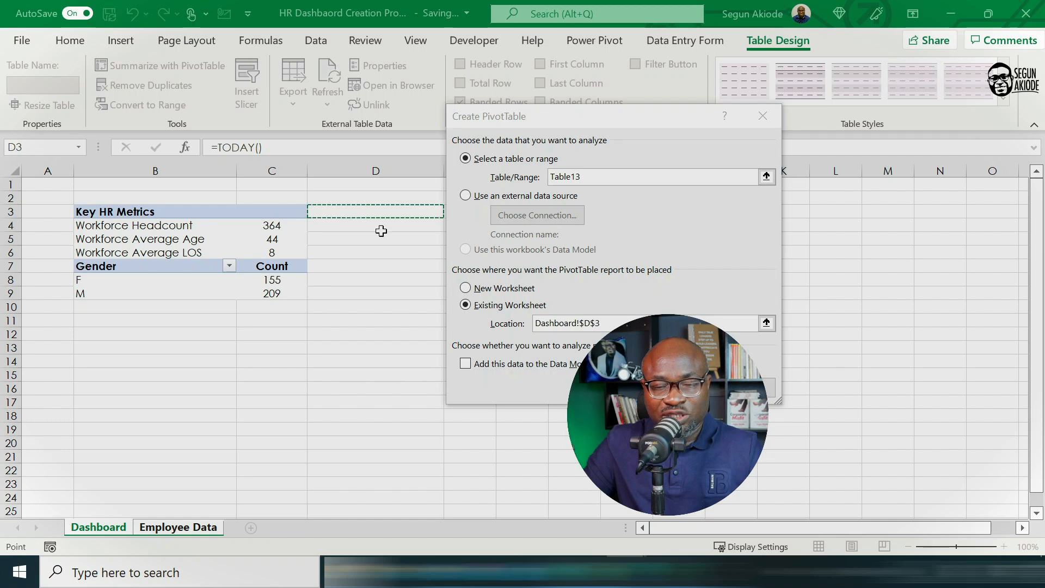
pyautogui.press('Return')
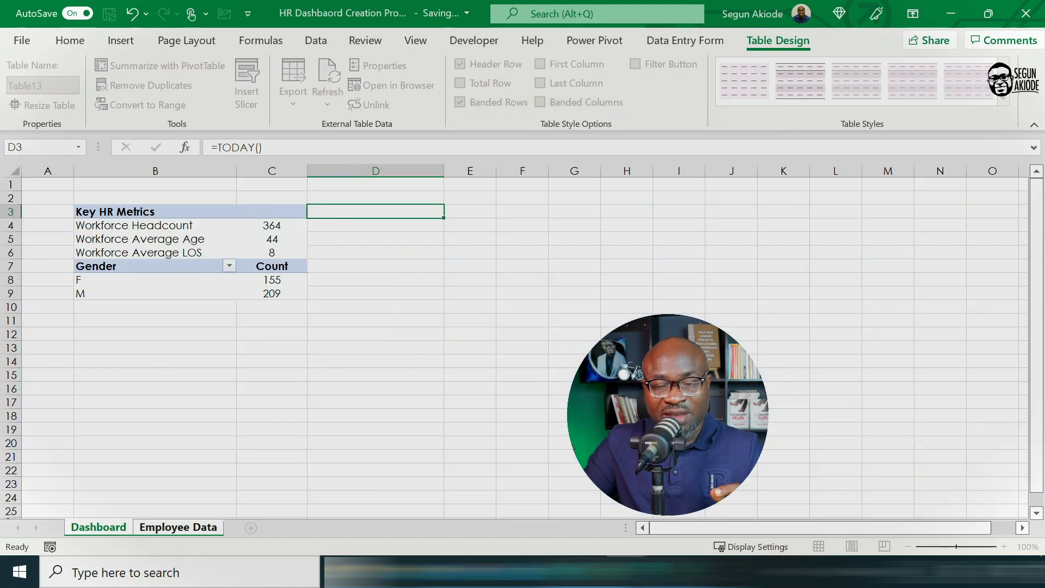
# Step: Turn off column width autofit on update and the grand totals for rows and columns in the D3 PivotTable
pyautogui.rightClick(378, 229)
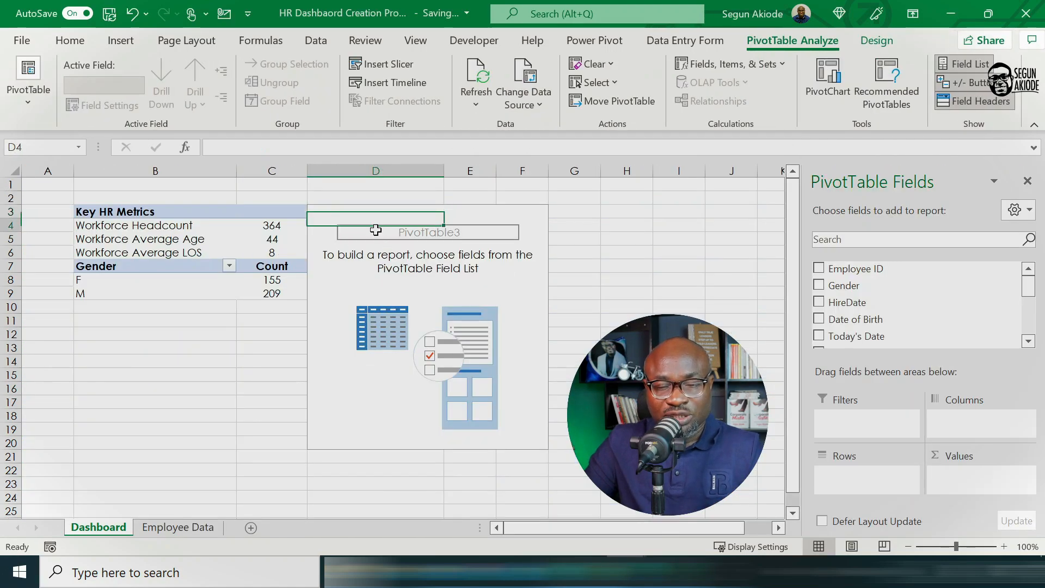
pyautogui.click(437, 325)
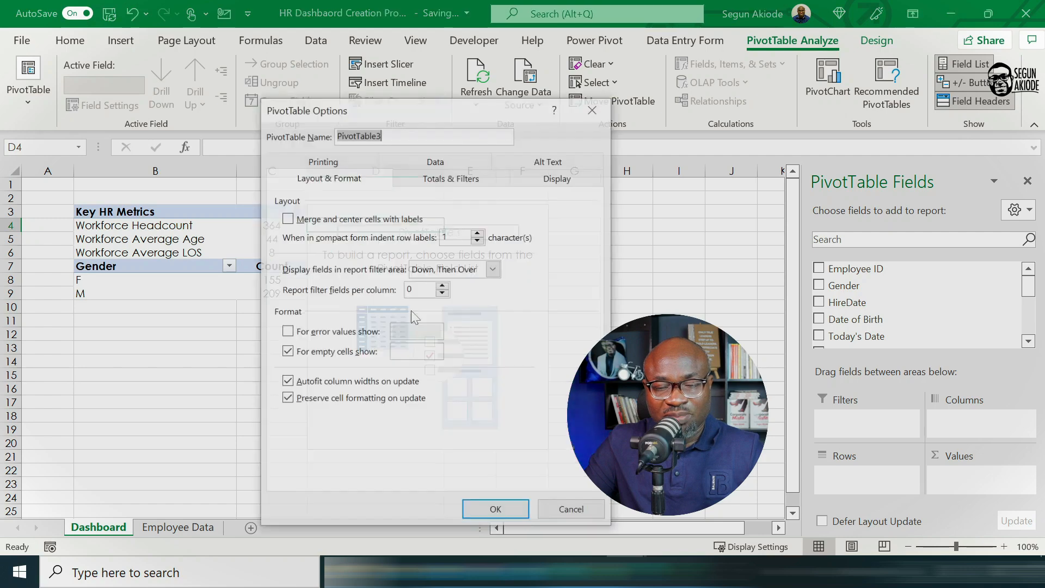
pyautogui.click(287, 382)
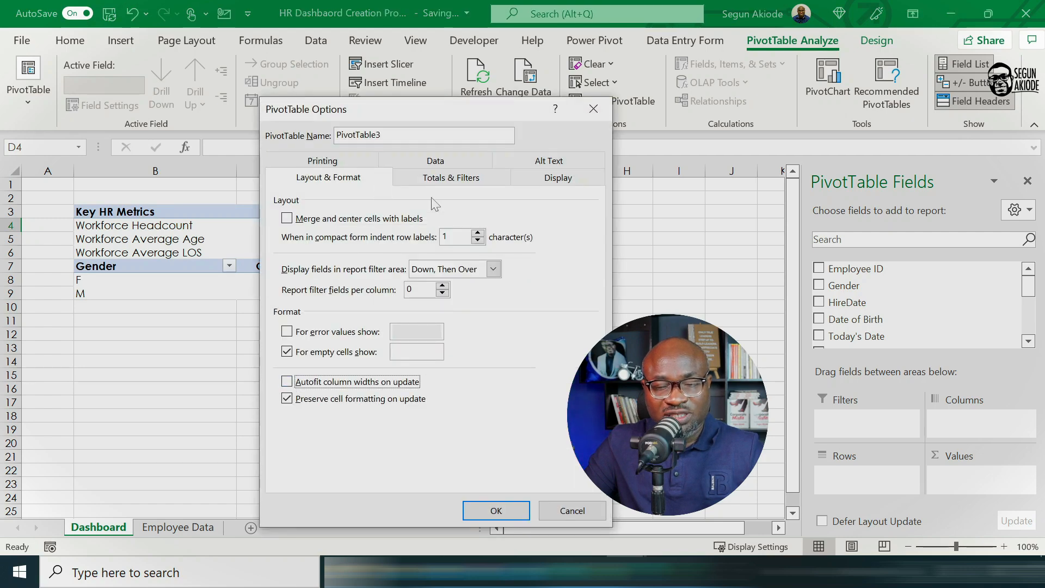
pyautogui.click(461, 180)
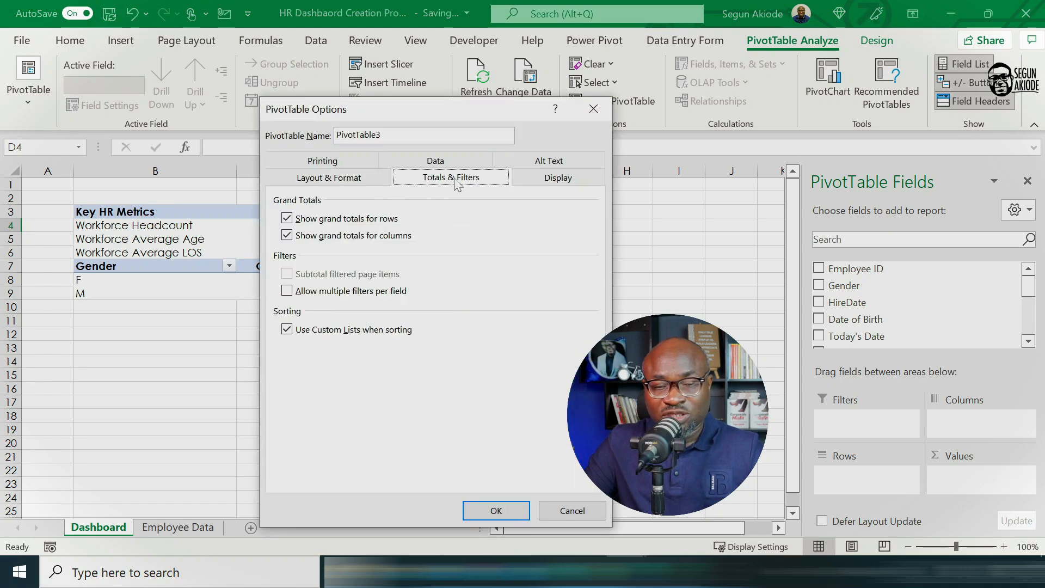
pyautogui.click(287, 236)
pyautogui.click(287, 218)
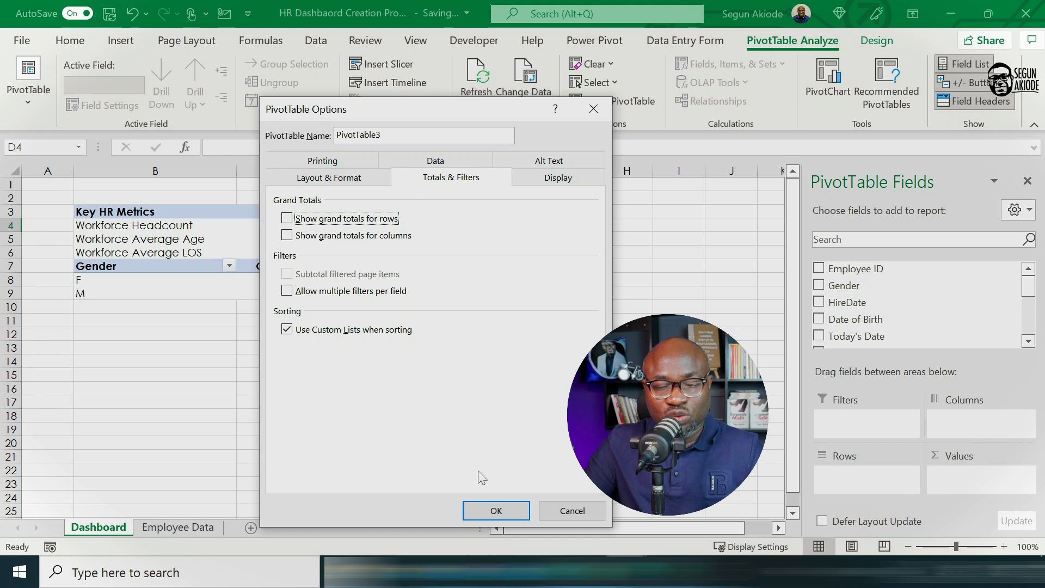
pyautogui.click(495, 510)
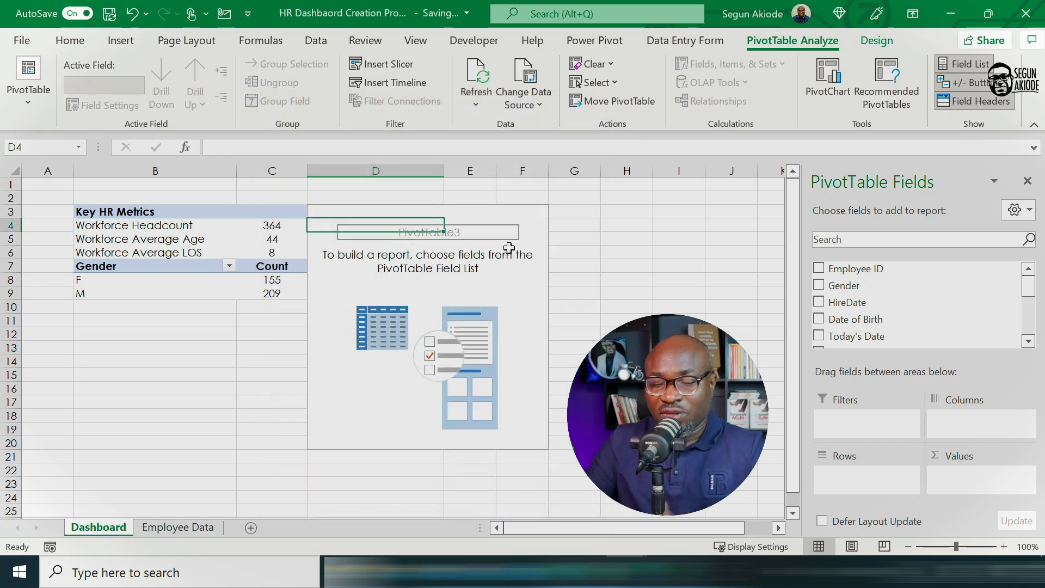
# Step: Break down the count of Employee ID by Job Grade rows in the D3 PivotTable
pyautogui.click(1029, 341)
pyautogui.click(1029, 342)
pyautogui.click(1029, 341)
pyautogui.click(1029, 342)
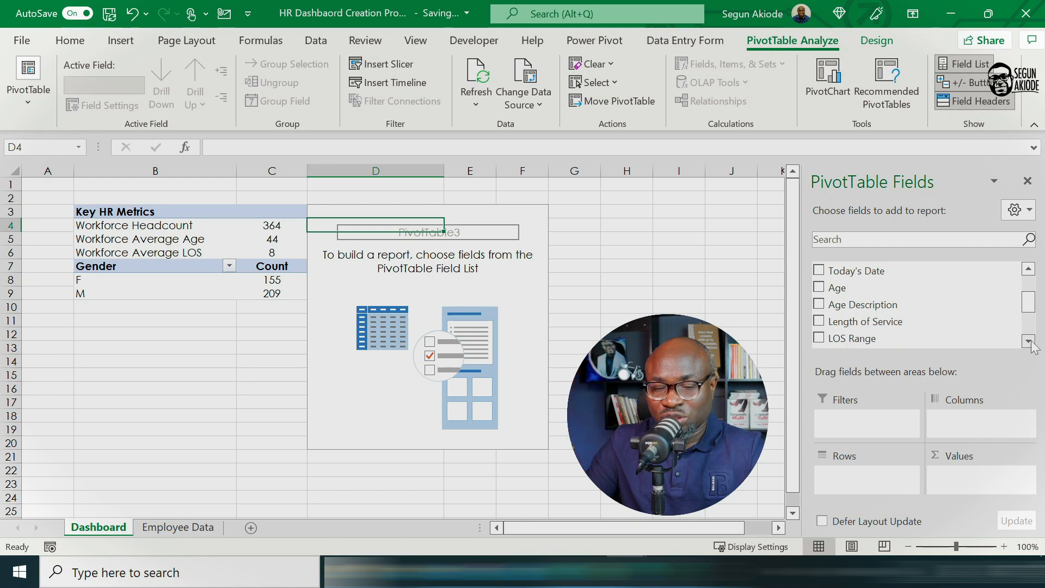
pyautogui.click(1029, 341)
pyautogui.scroll(2, 1033, 346)
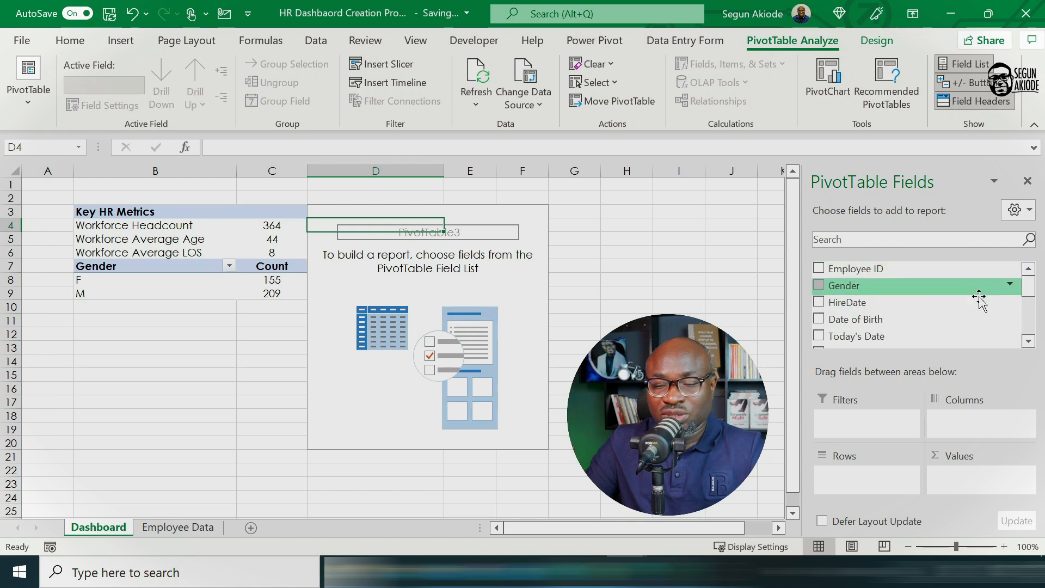
pyautogui.scroll(-2, 1033, 346)
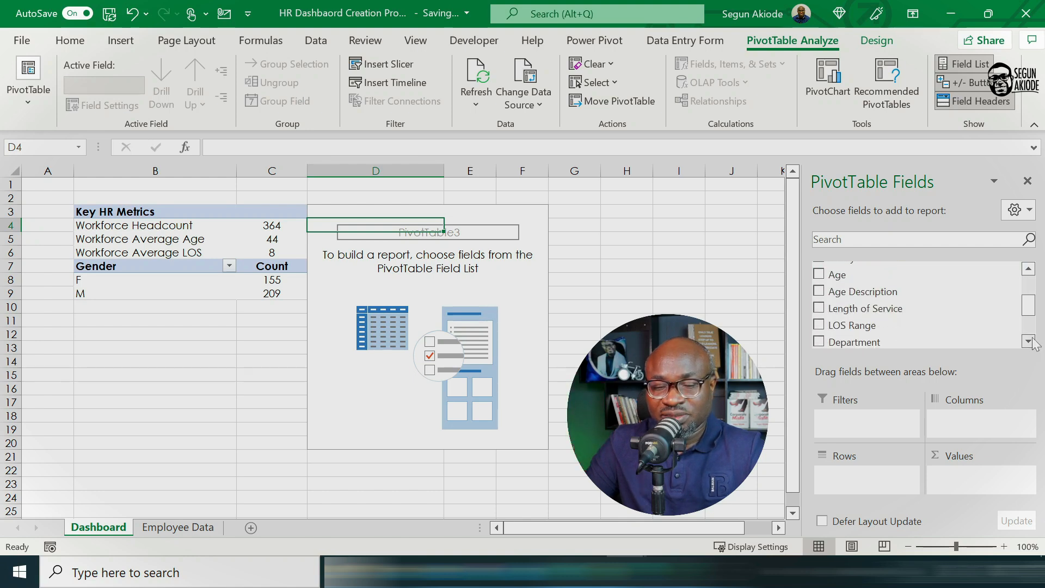
pyautogui.scroll(-1, 1033, 343)
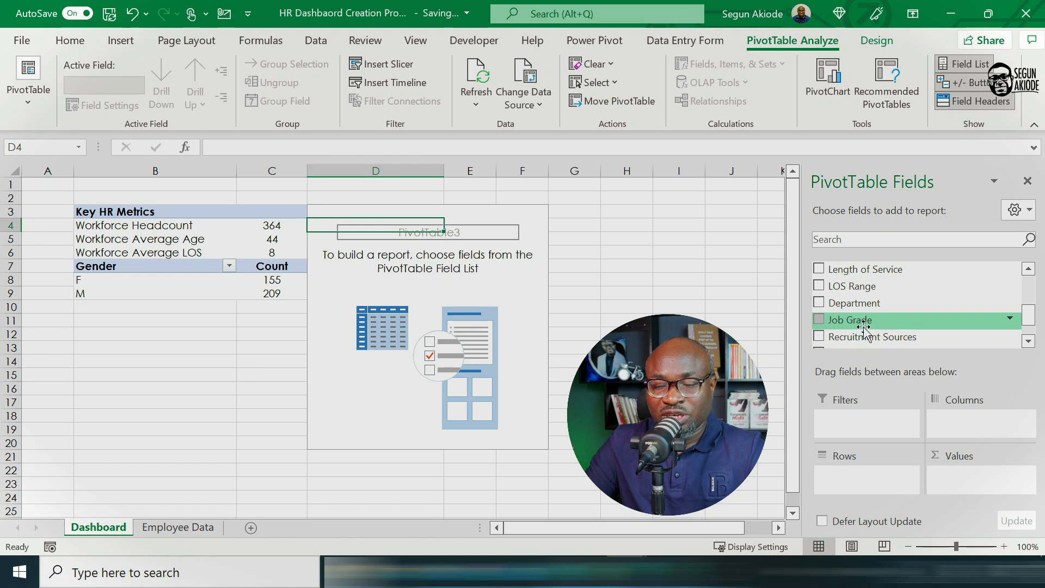
pyautogui.moveTo(858, 321); pyautogui.dragTo(893, 491)
pyautogui.scroll(3, 1028, 318)
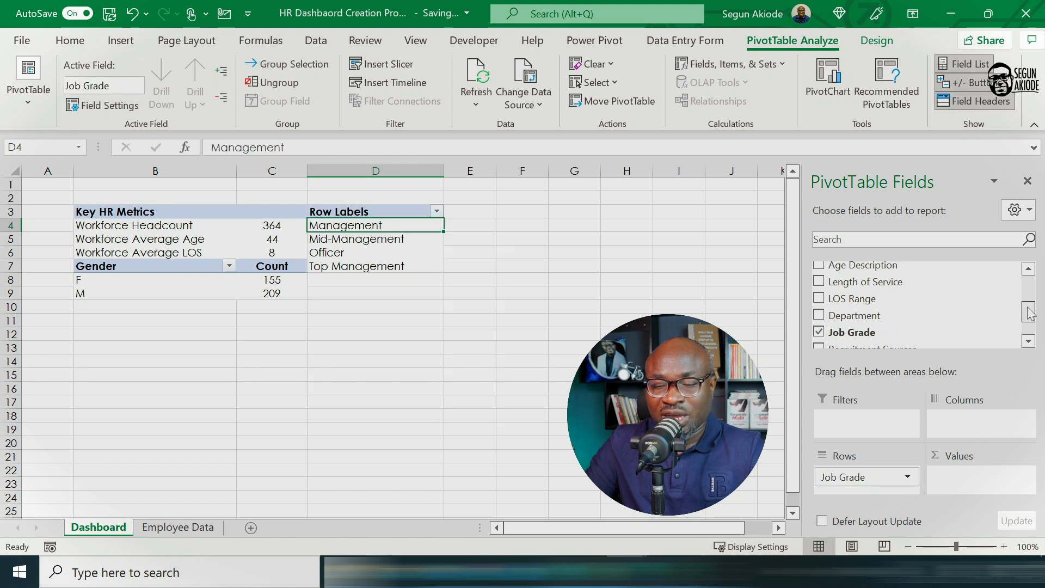
pyautogui.moveTo(910, 271); pyautogui.dragTo(979, 485)
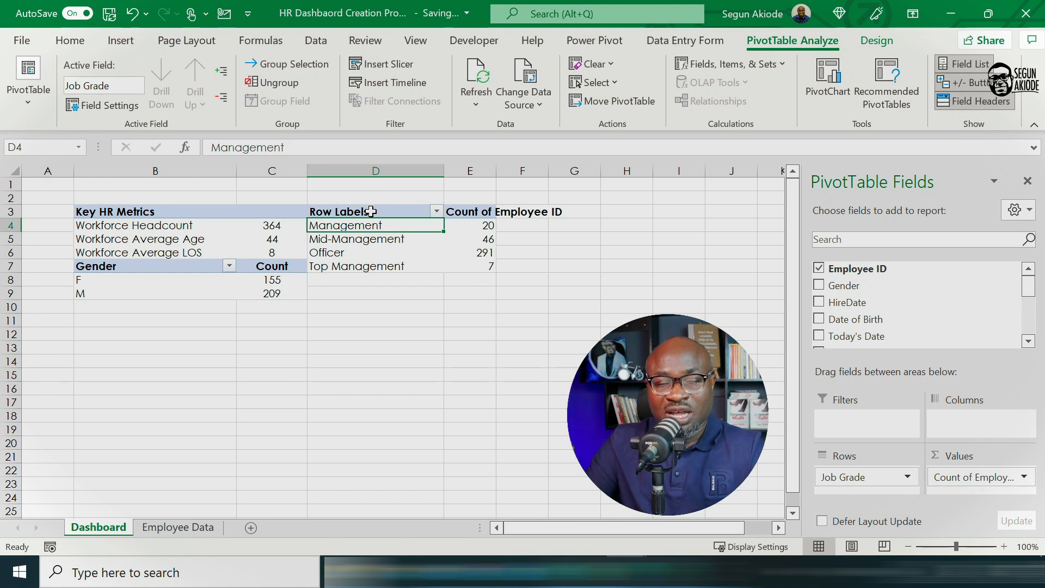
# Step: Rename the Row Labels header in cell D3 as Job Grade
pyautogui.click(370, 211)
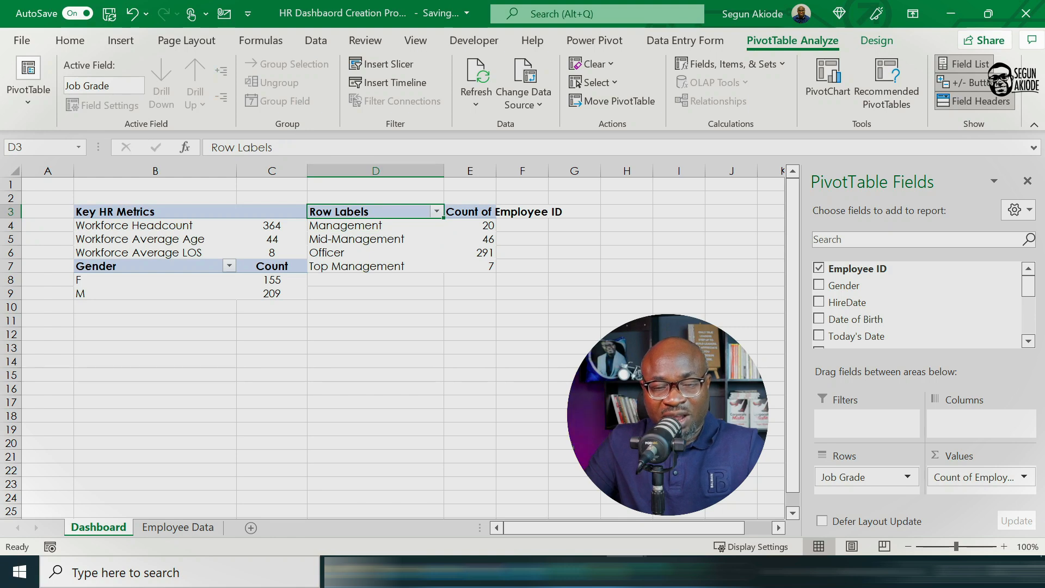
pyautogui.doubleClick(255, 148)
pyautogui.write('J')
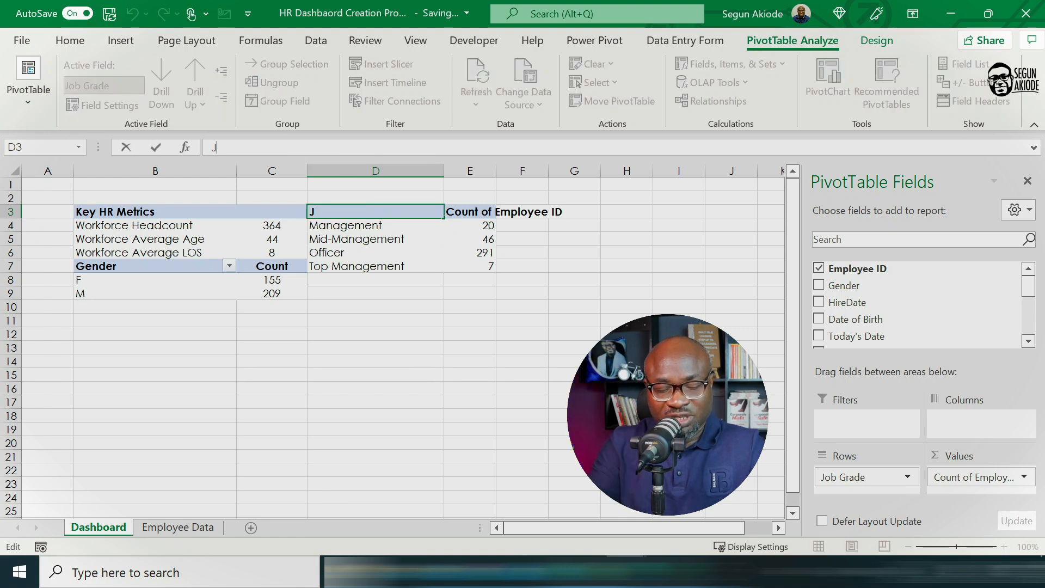
pyautogui.write('ob Gra')
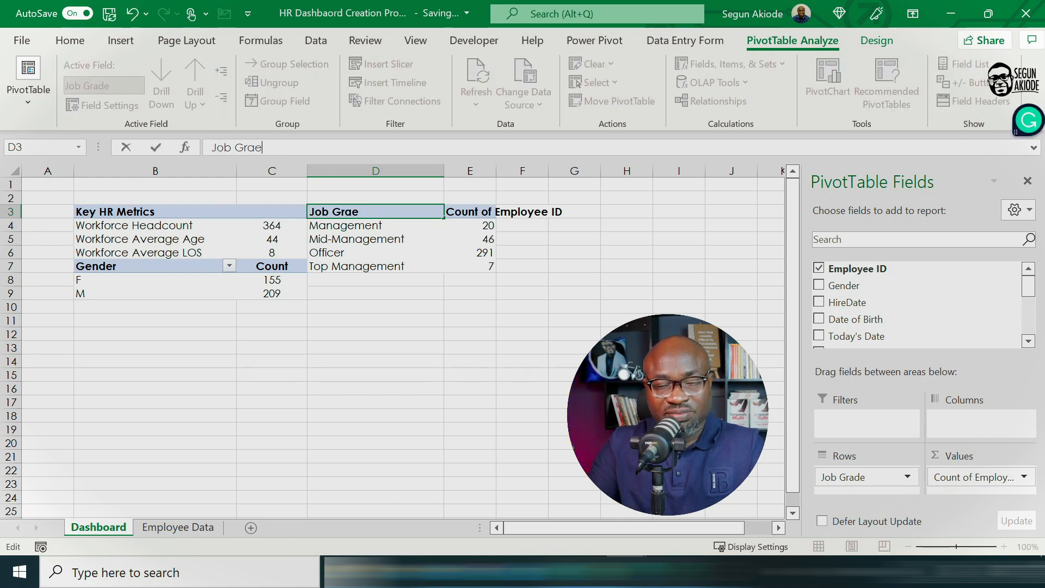
pyautogui.write('de')
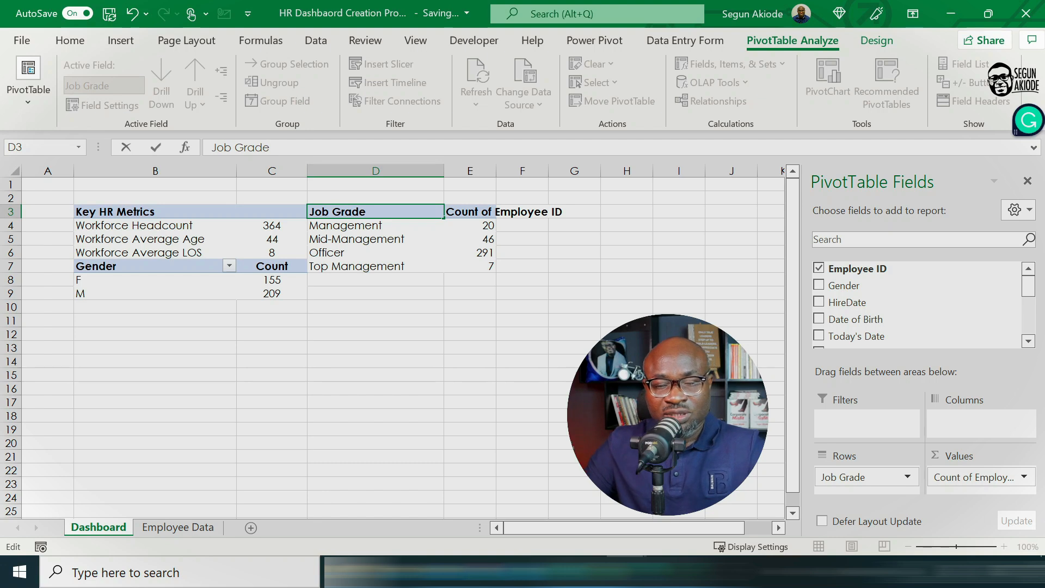
# Step: Rename the Count of Employee ID header in the Job Grade PivotTable as Count
pyautogui.click(481, 212)
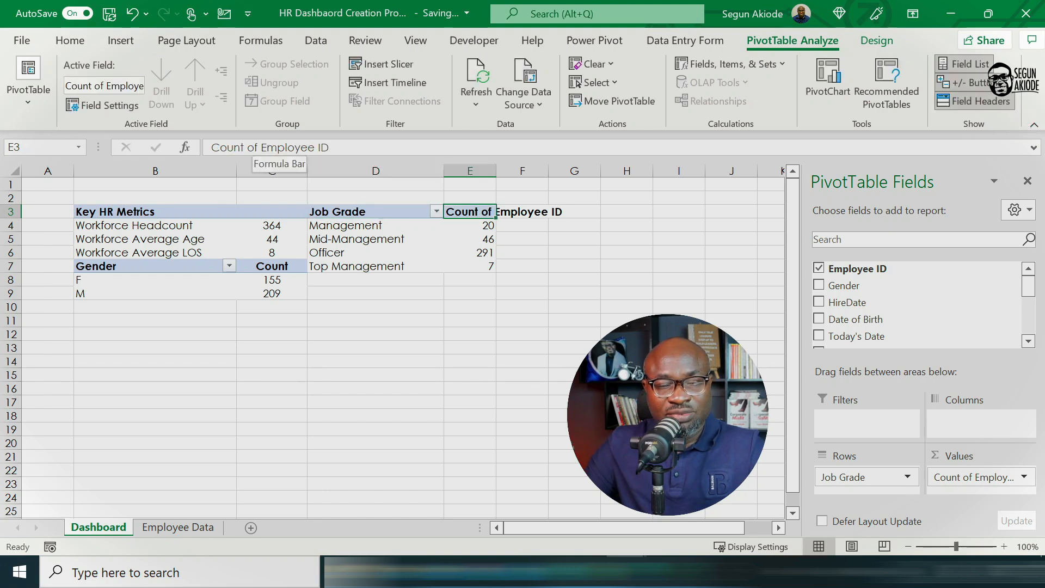
pyautogui.moveTo(261, 147); pyautogui.dragTo(330, 147)
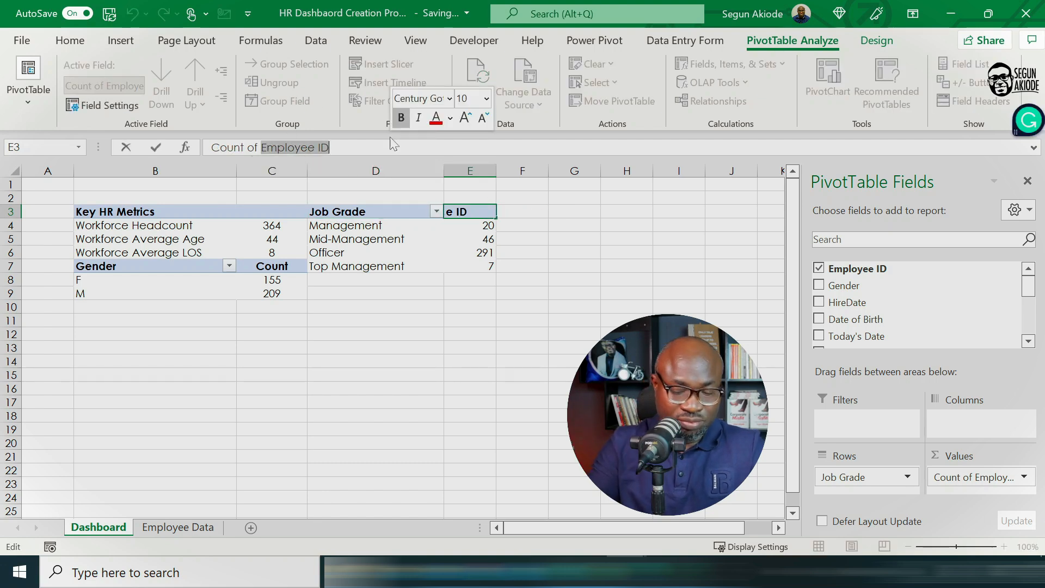
pyautogui.press('BackSpace')
pyautogui.press('BackSpace')
pyautogui.press('BackSpace')
pyautogui.press('BackSpace')
pyautogui.press('BackSpace')
pyautogui.press('Return')
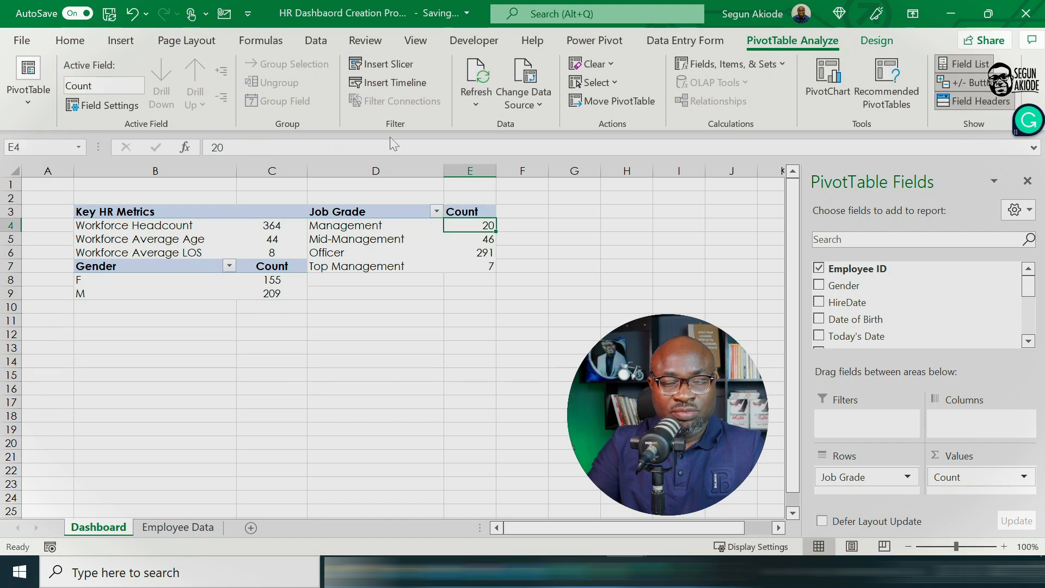
# Step: Center the contents of column E horizontally, including the Job Grade PivotTable's counts
pyautogui.click(460, 163)
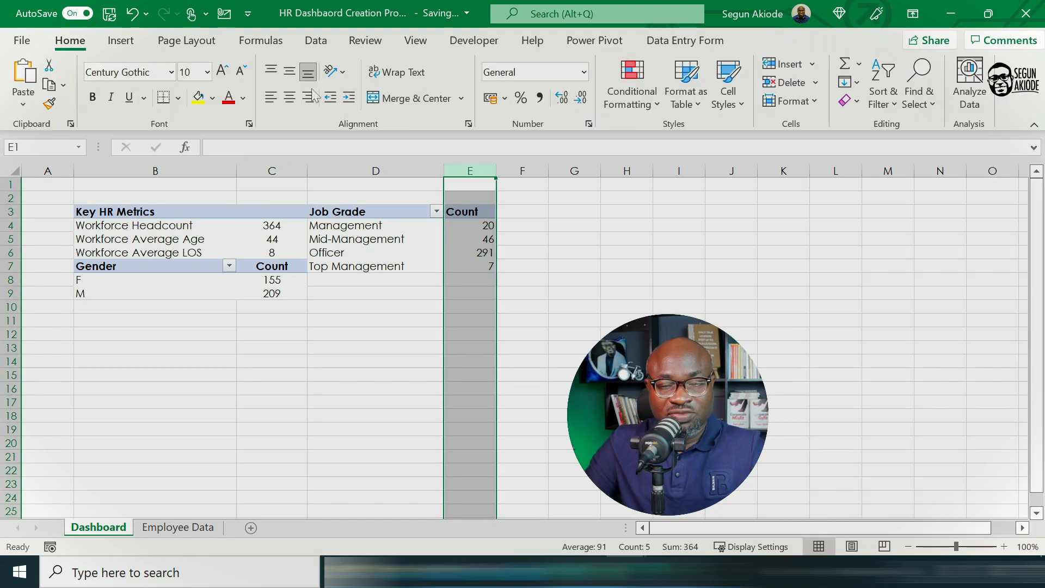
pyautogui.click(432, 362)
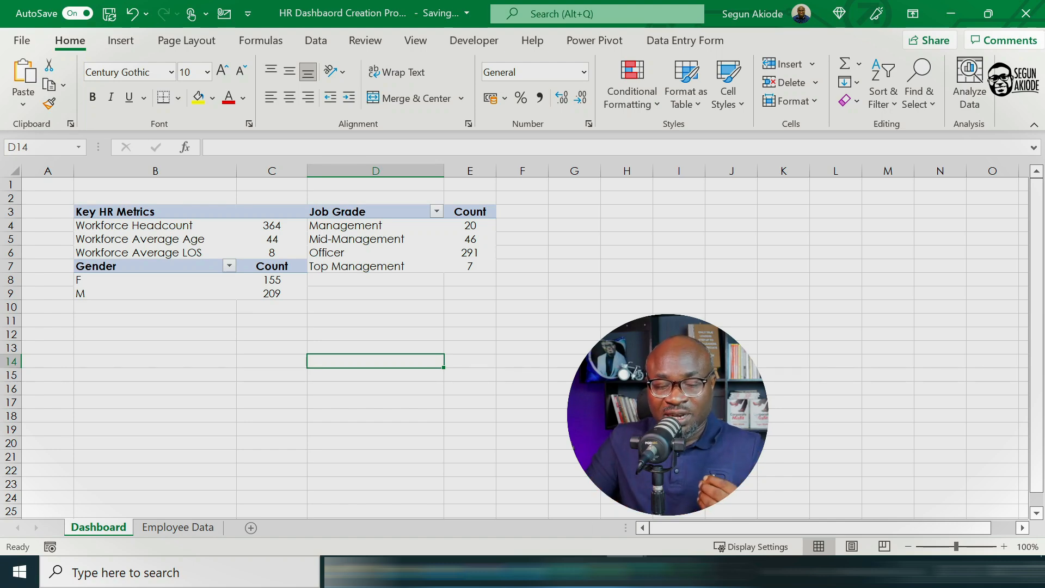
pyautogui.moveTo(627, 572)
pyautogui.click(536, 543)
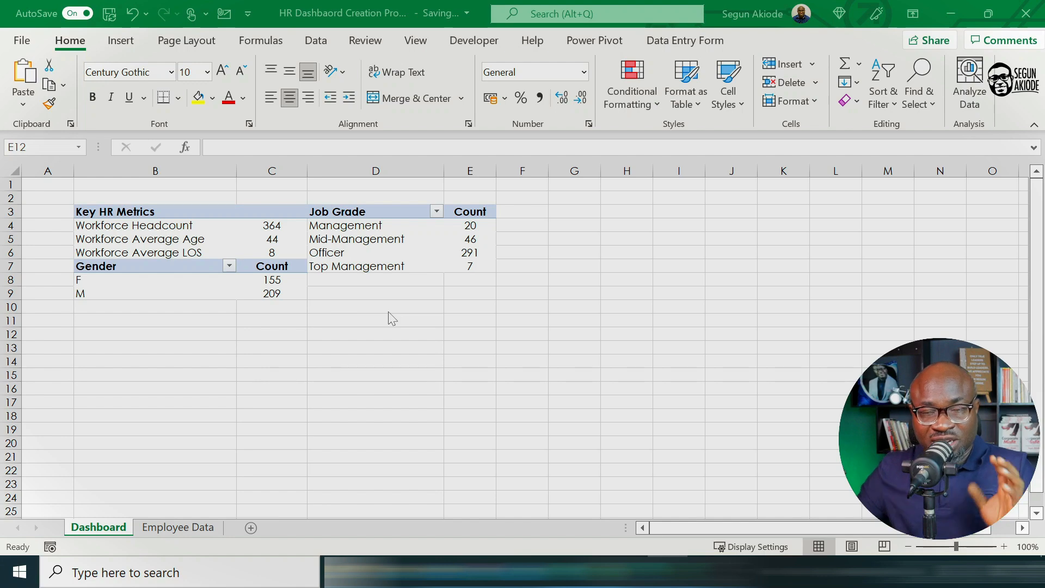
# Step: Insert another PivotTable from the employee data table Table13, placed on a new worksheet
pyautogui.click(159, 528)
pyautogui.click(160, 531)
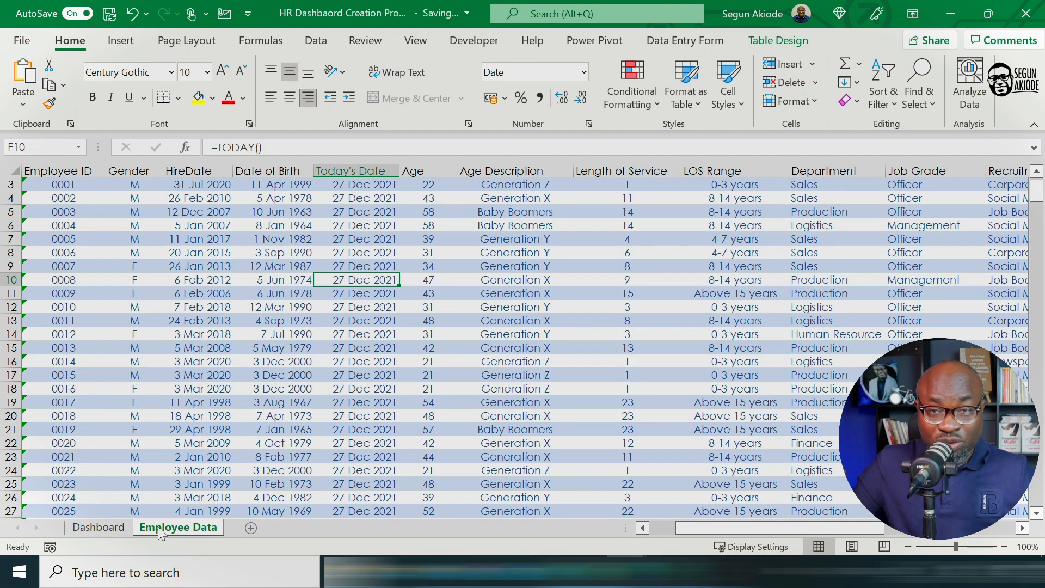
pyautogui.scroll(1, 552, 291)
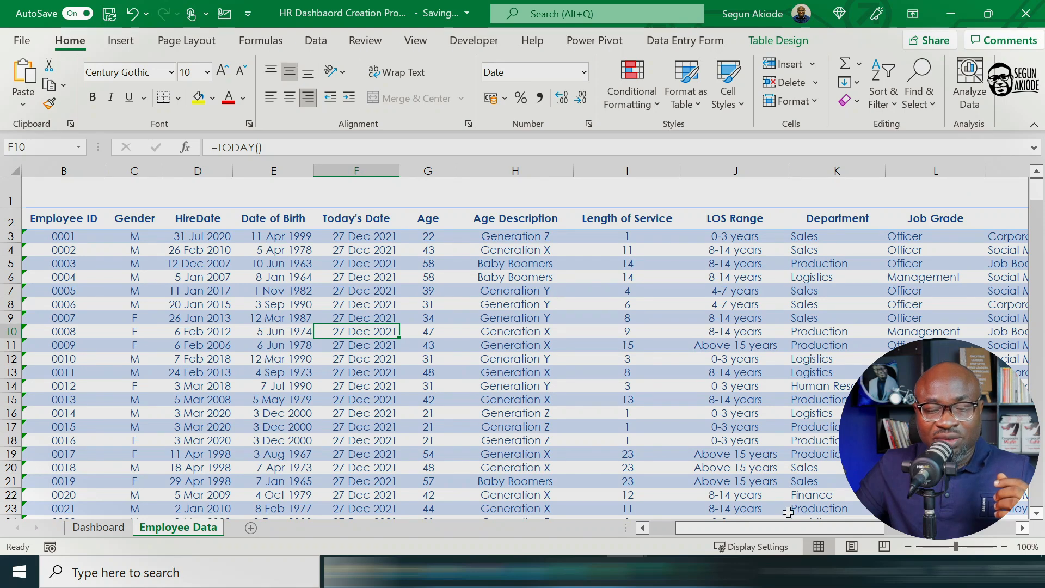
pyautogui.hscroll(-1, 789, 513)
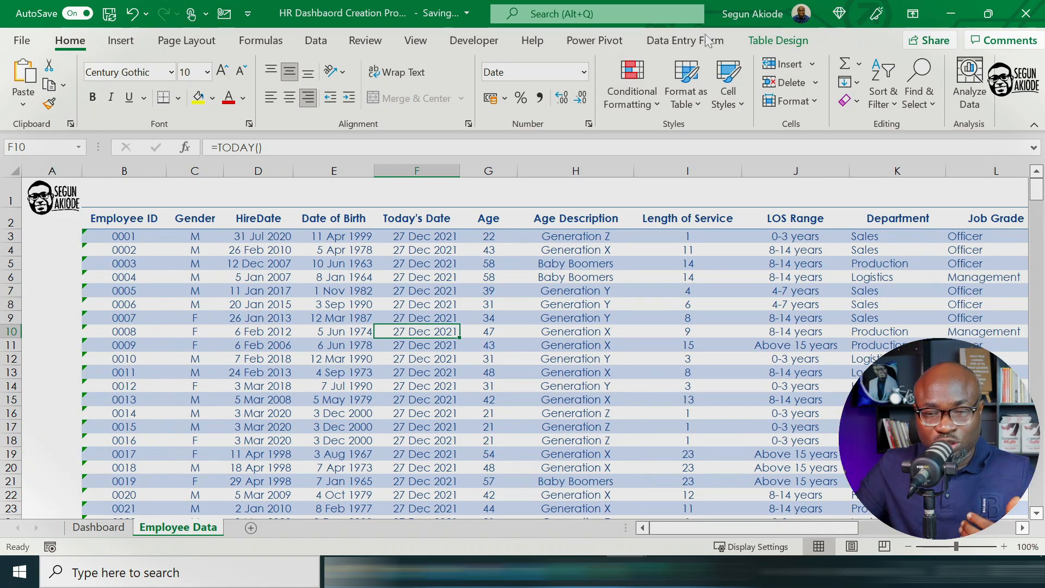
pyautogui.click(767, 40)
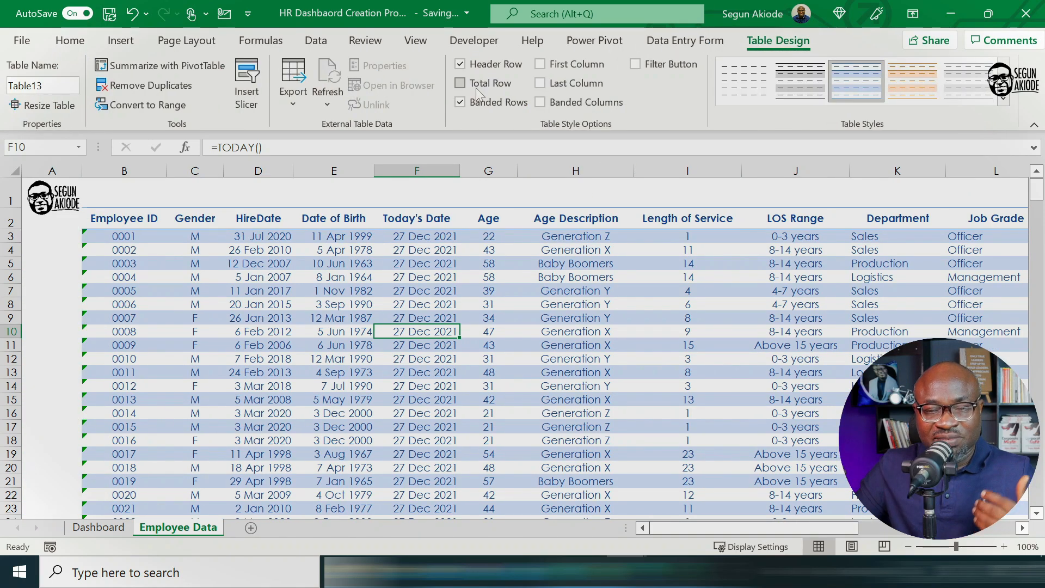
pyautogui.click(160, 66)
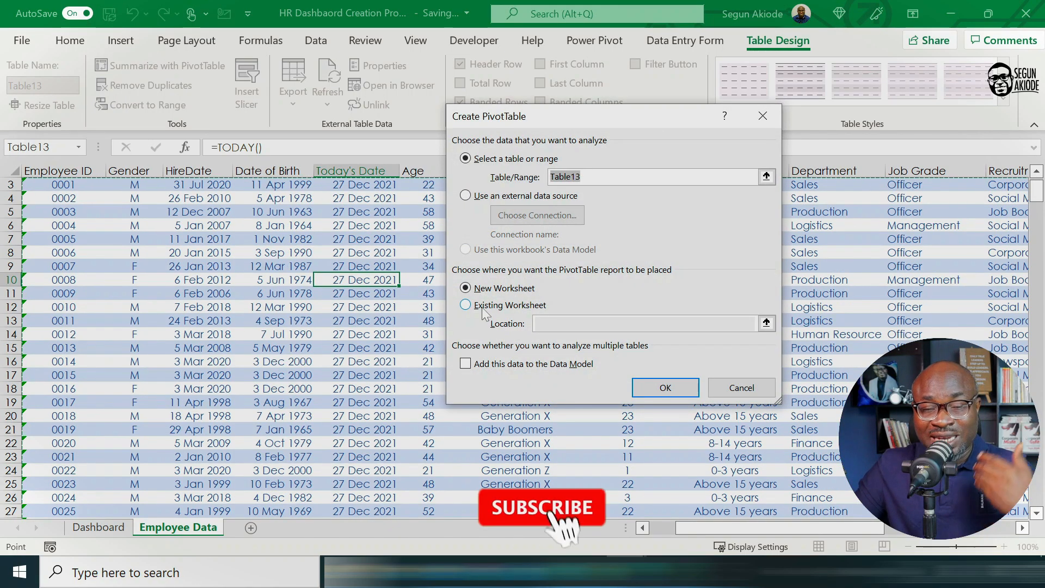
pyautogui.click(658, 393)
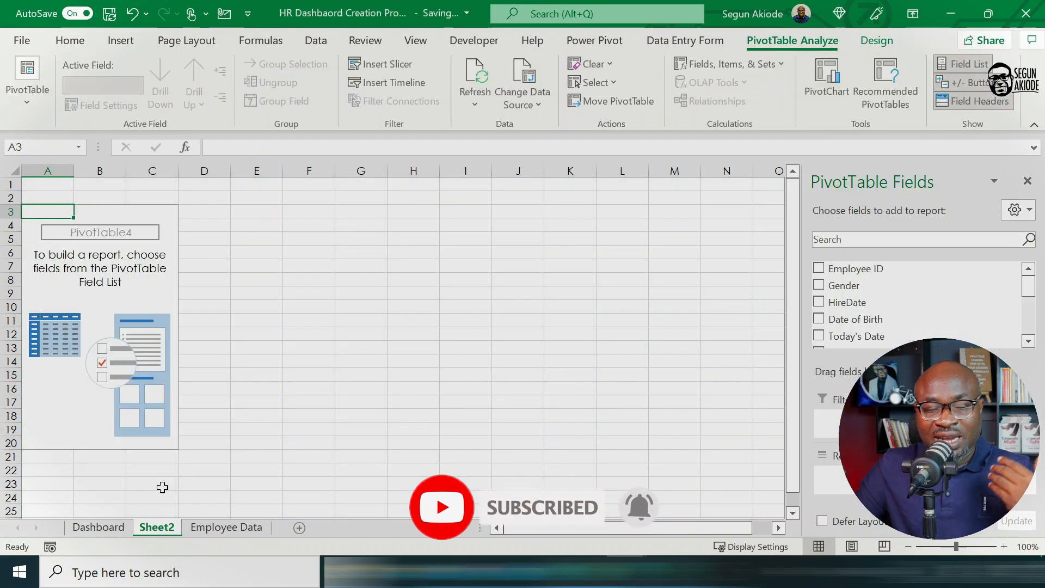
# Step: Rename the Sheet2 worksheet as Pivots
pyautogui.rightClick(165, 527)
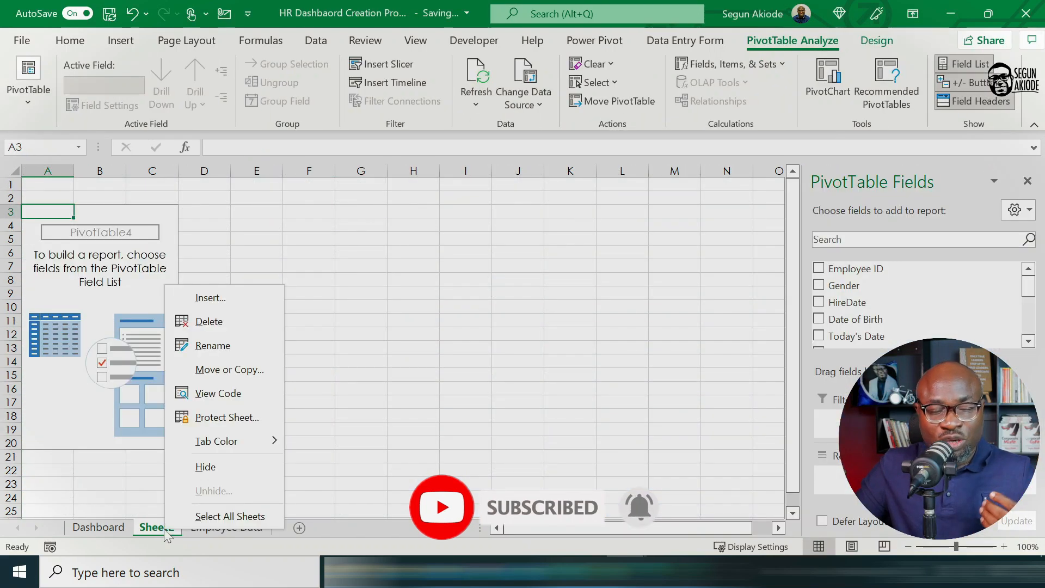
pyautogui.click(213, 346)
pyautogui.write('Pivots')
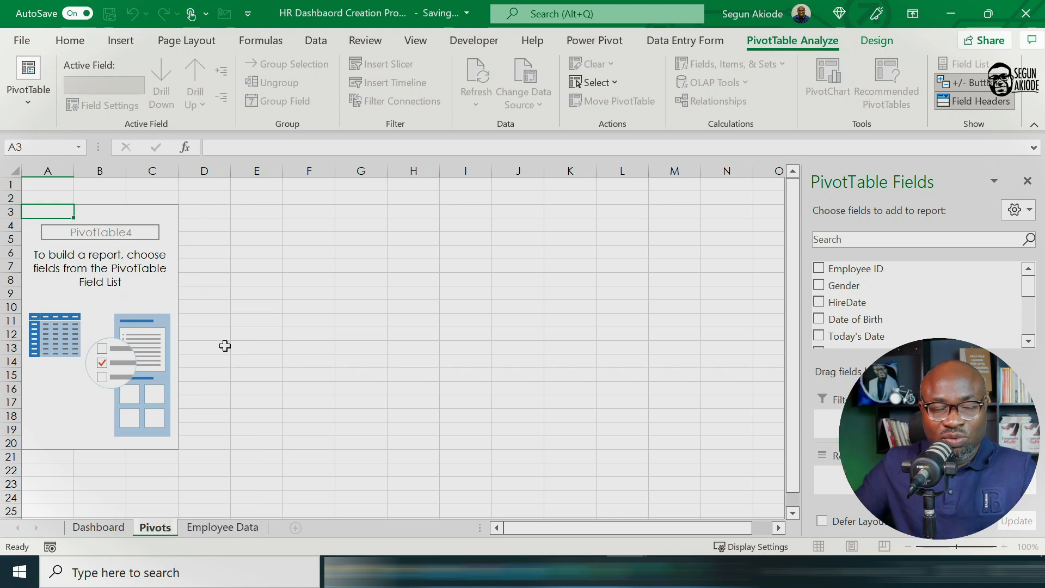
pyautogui.click(225, 345)
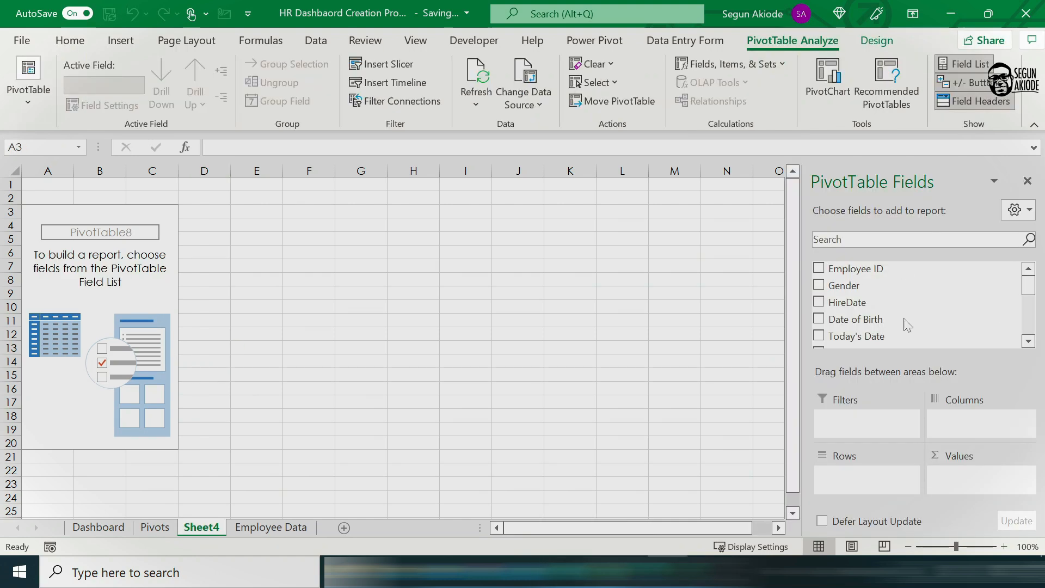
# Step: Build the new PivotTable with Age Description as rows and the count of Employee ID as values
pyautogui.click(1028, 341)
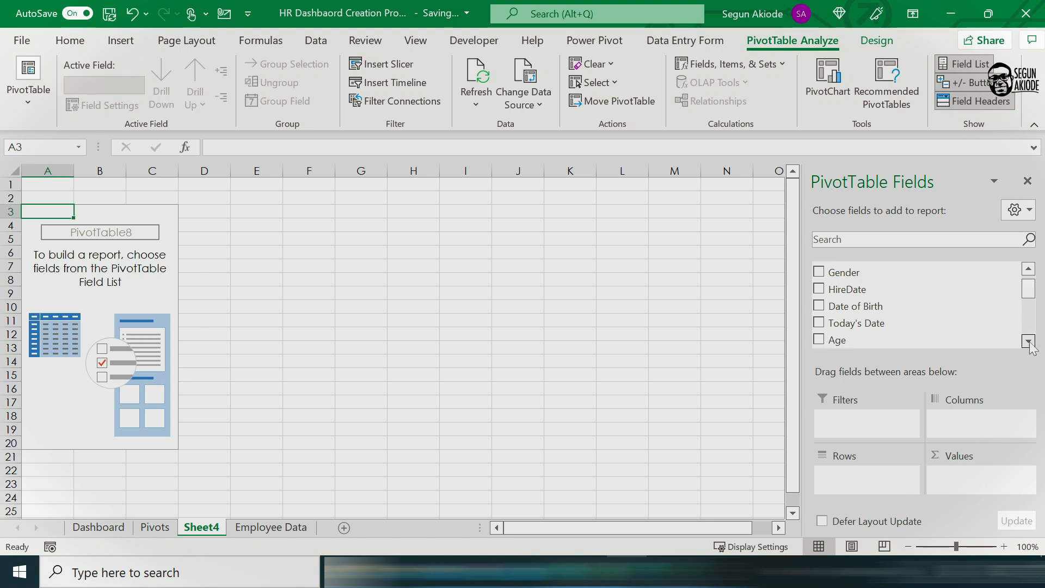
pyautogui.click(1028, 341)
pyautogui.moveTo(837, 314); pyautogui.dragTo(718, 338)
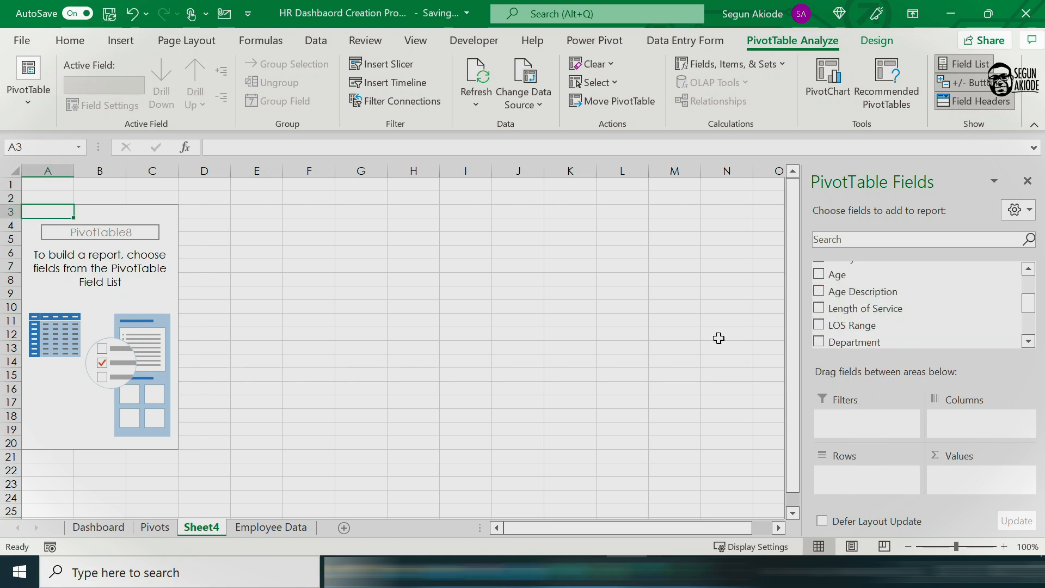
pyautogui.moveTo(861, 294); pyautogui.dragTo(866, 479)
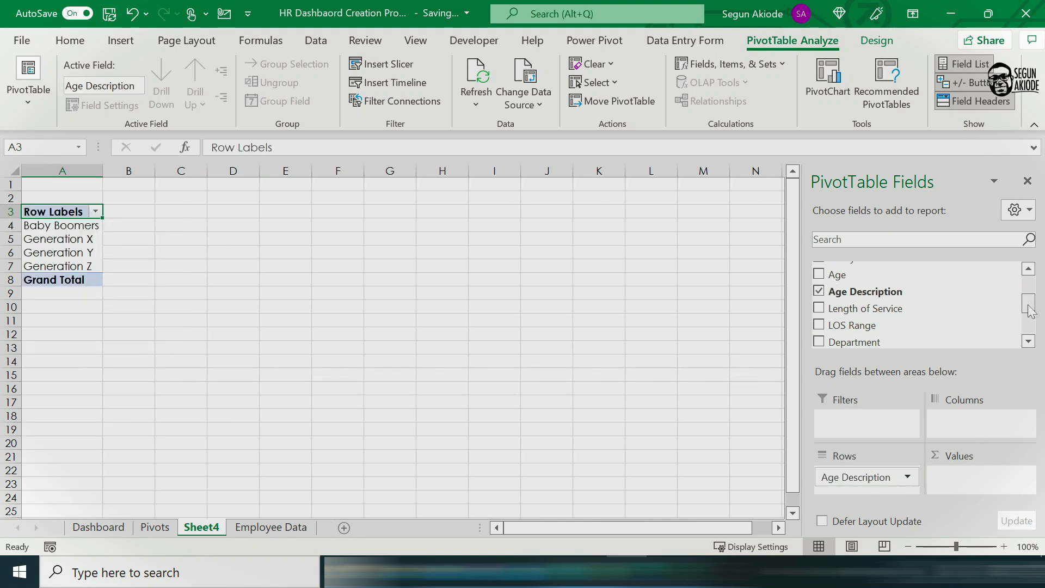
pyautogui.scroll(5, 889, 292)
pyautogui.moveTo(882, 269); pyautogui.dragTo(983, 482)
pyautogui.click(143, 240)
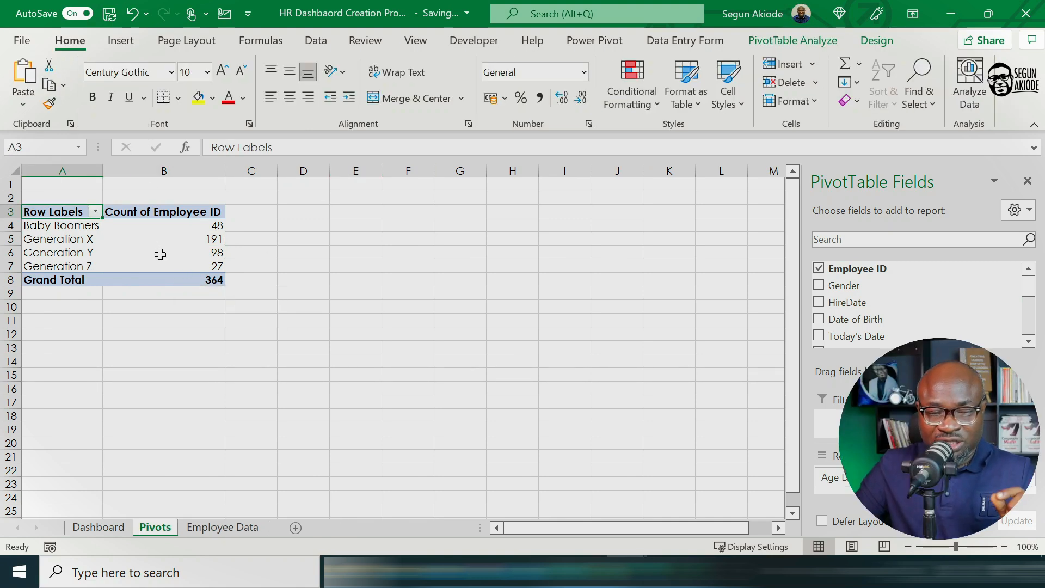
# Step: Insert a Clustered Column PivotChart from the age PivotTable on the Pivots sheet and place it beside the table
pyautogui.click(159, 254)
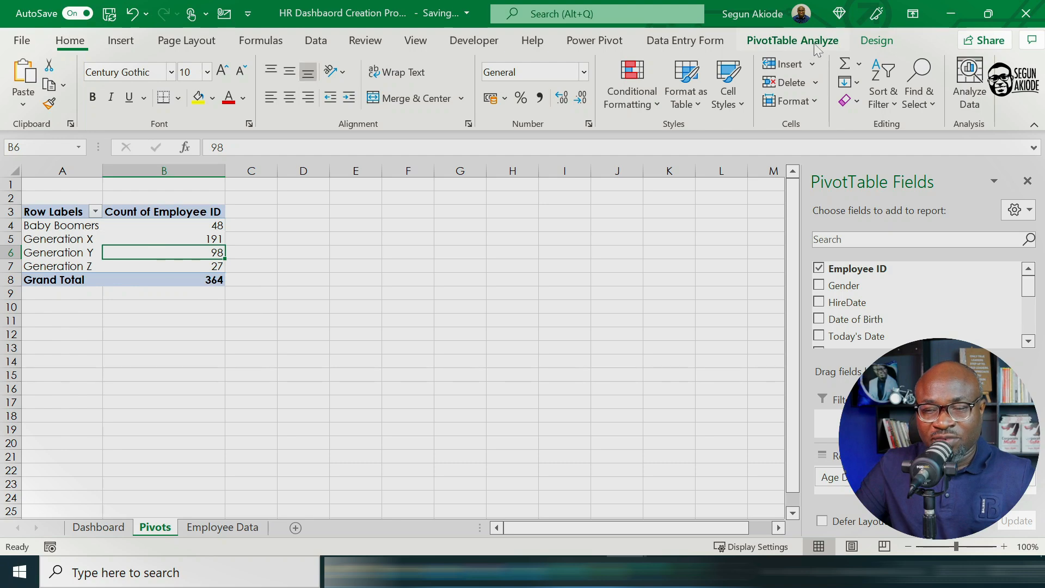
pyautogui.click(794, 43)
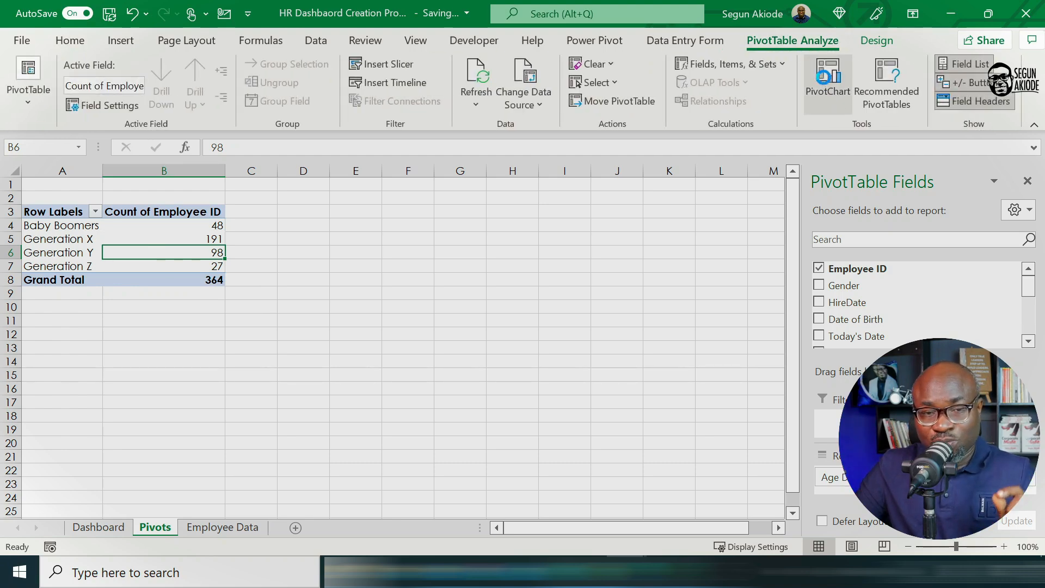
pyautogui.click(830, 86)
pyautogui.moveTo(460, 204)
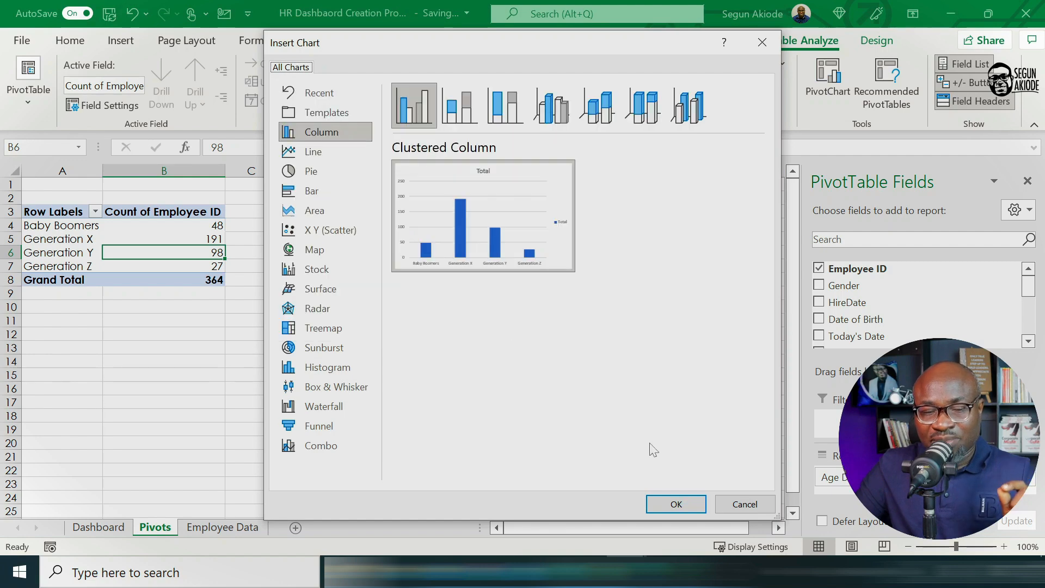
pyautogui.click(674, 502)
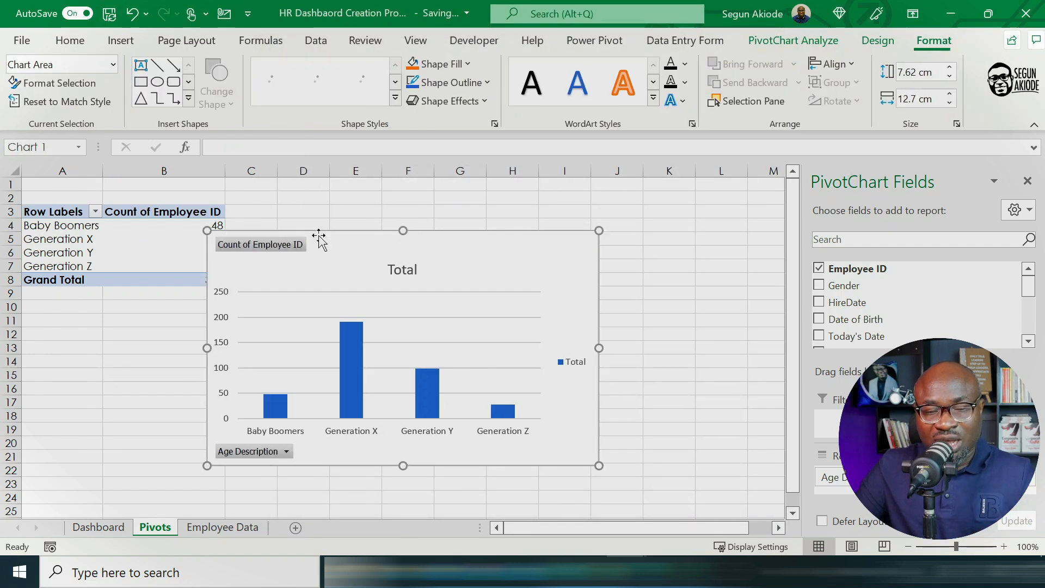
pyautogui.moveTo(345, 233); pyautogui.dragTo(375, 203)
# Step: Hide all field buttons on the age PivotChart and delete its legend
pyautogui.rightClick(300, 222)
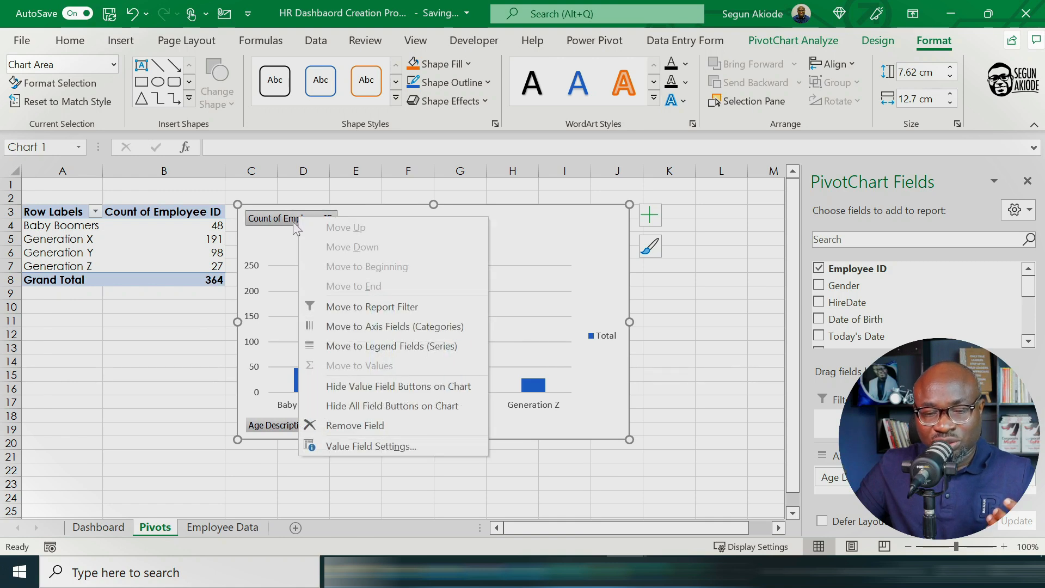
pyautogui.click(392, 406)
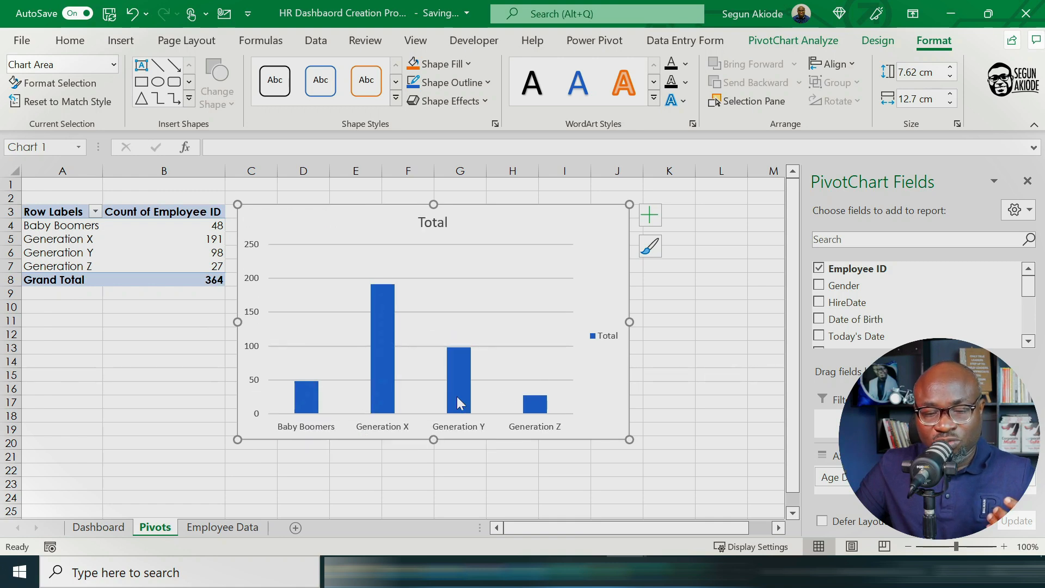
pyautogui.click(607, 340)
pyautogui.press('Delete')
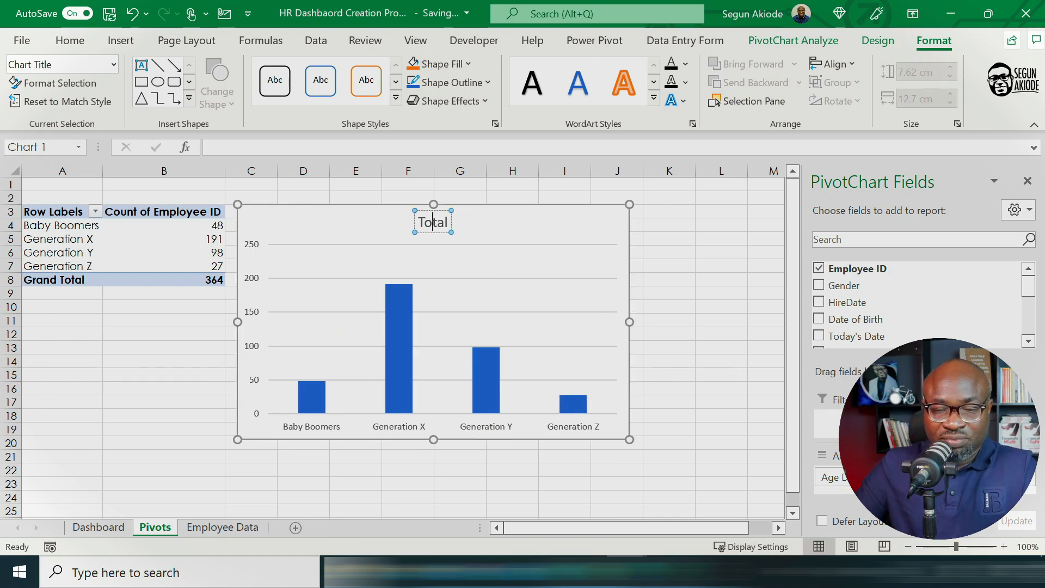
# Step: Change the PivotChart's title to Workforce Age Distribution
pyautogui.press('BackSpace')
pyautogui.press('BackSpace')
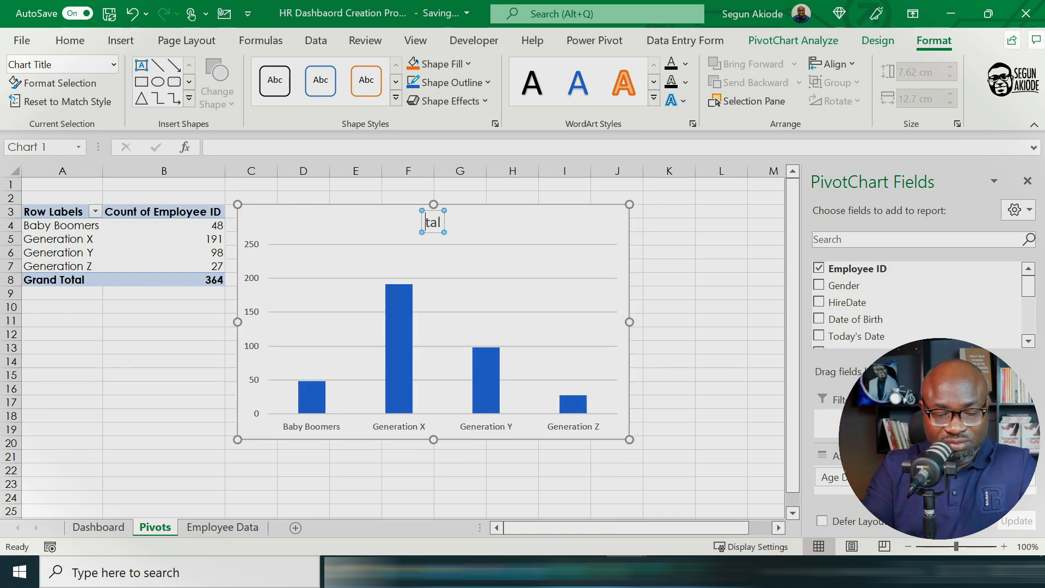
pyautogui.write('Wor')
pyautogui.write('kfroce')
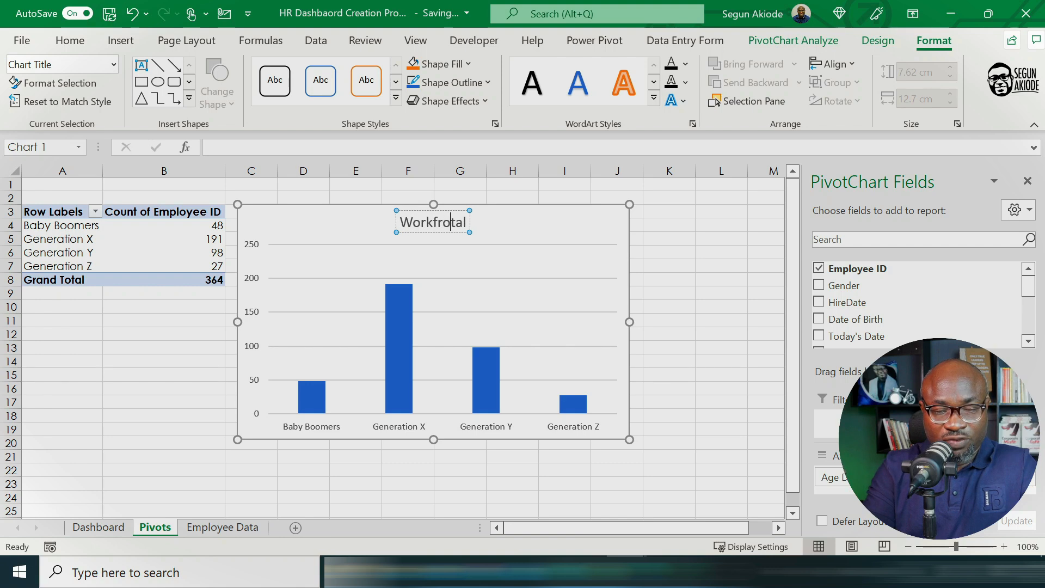
pyautogui.press('BackSpace')
pyautogui.press('BackSpace')
pyautogui.press('BackSpace')
pyautogui.press('BackSpace')
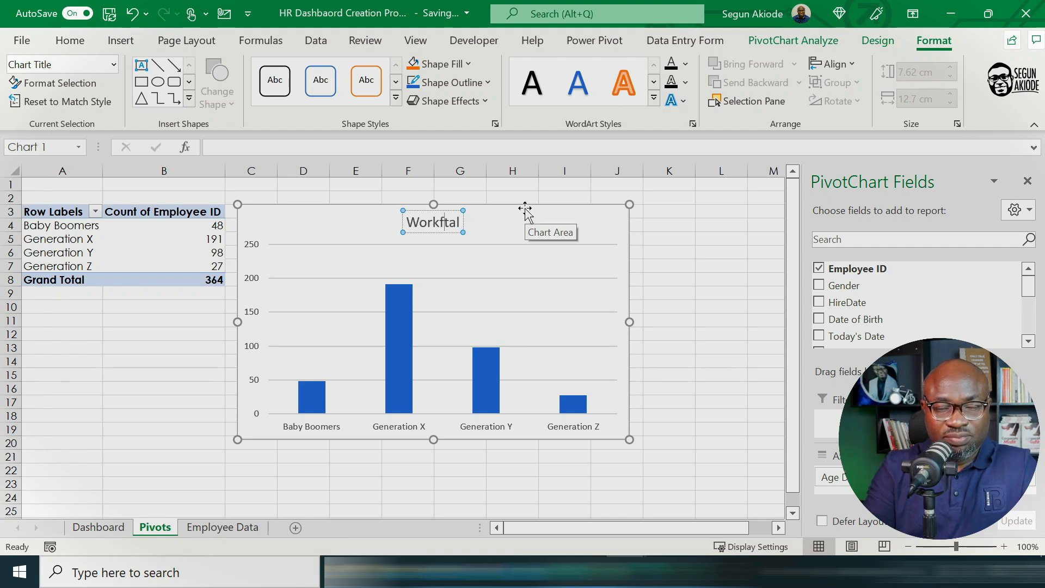
pyautogui.write('orce Age ')
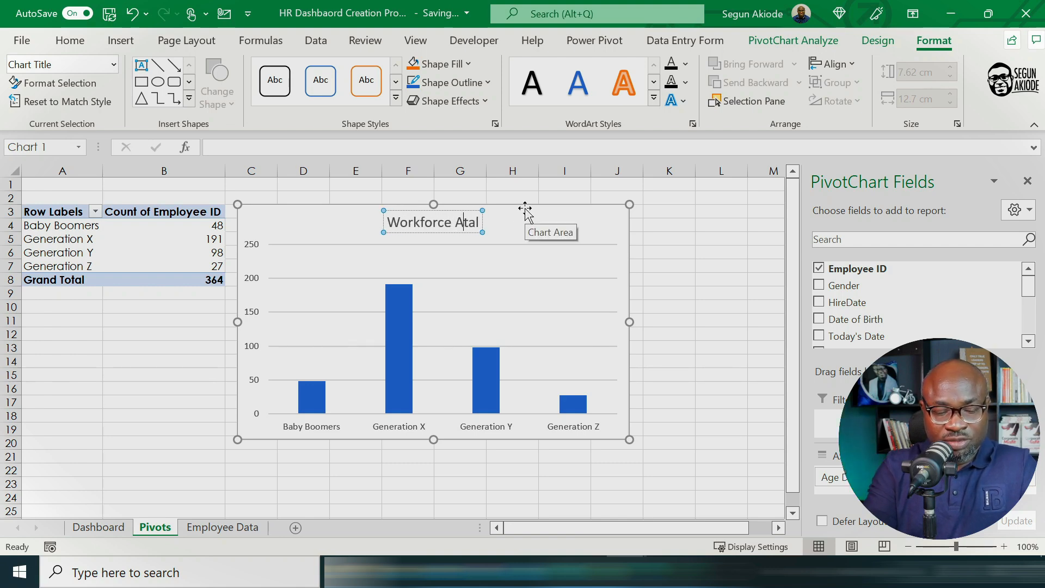
pyautogui.write('Distri')
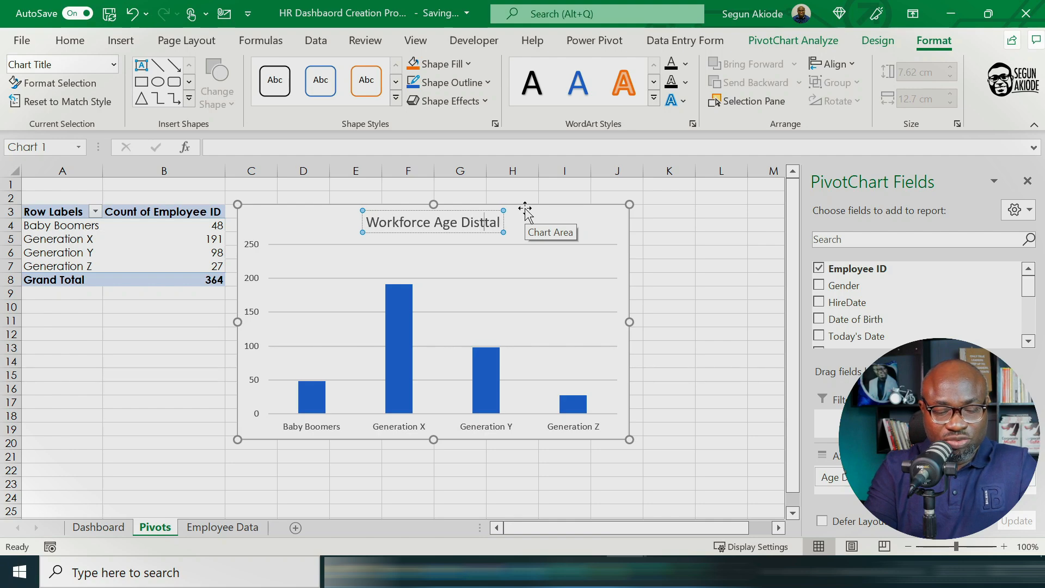
pyautogui.write('bution')
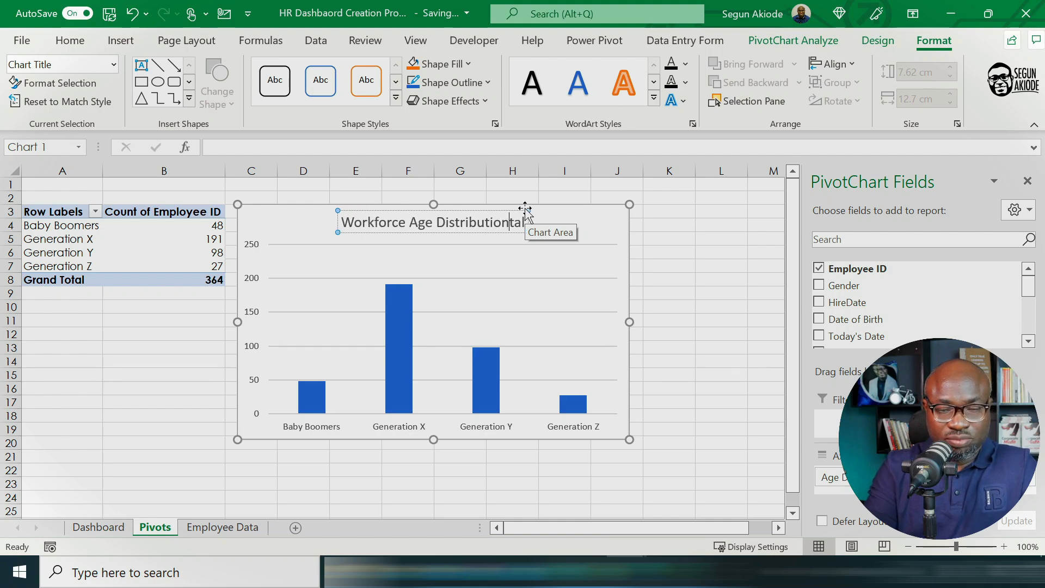
pyautogui.press('Delete')
pyautogui.press('Delete')
pyautogui.press('Delete')
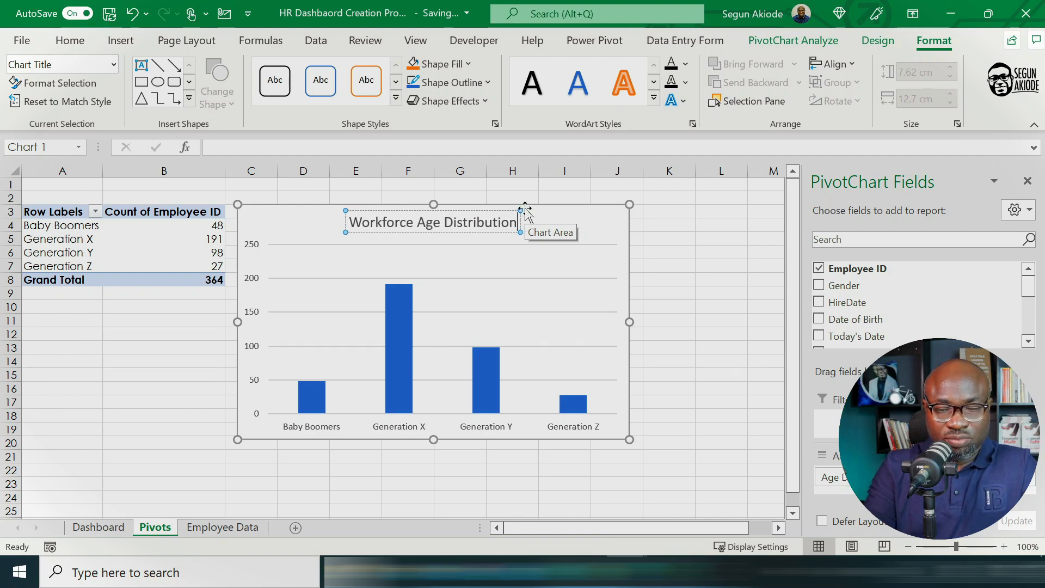
pyautogui.click(702, 323)
# Step: Move the Workforce Age Distribution chart to the Dashboard sheet and position it below the Gender PivotTable, starting at column B
pyautogui.moveTo(574, 234); pyautogui.dragTo(575, 226)
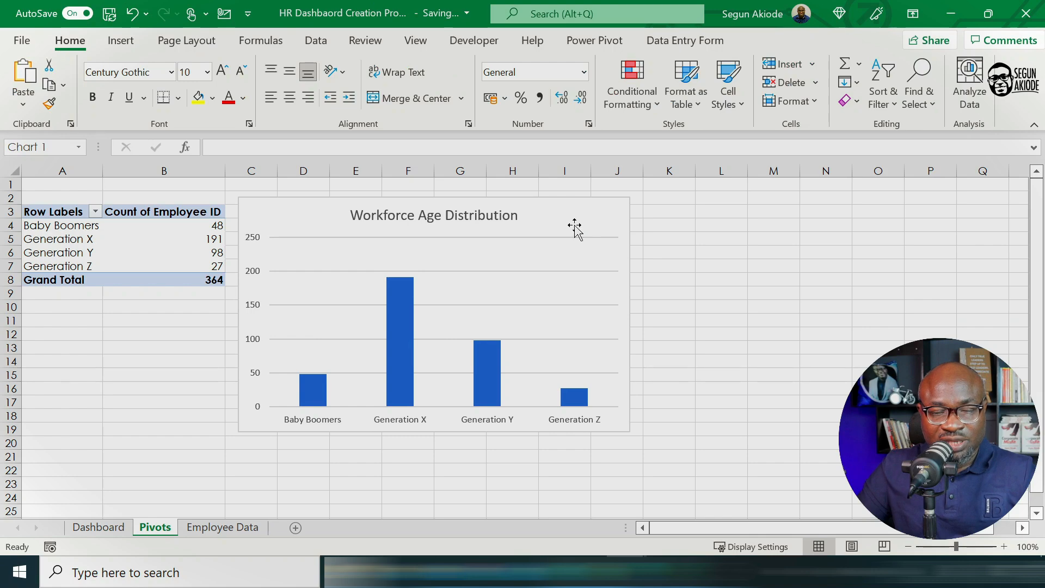
pyautogui.click(574, 225)
pyautogui.rightClick(570, 219)
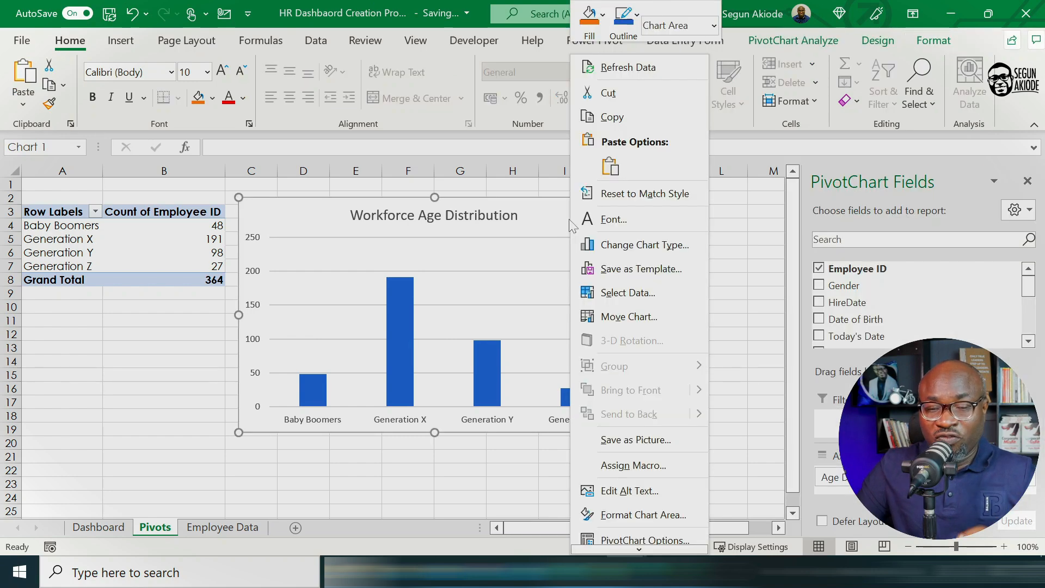
pyautogui.click(620, 317)
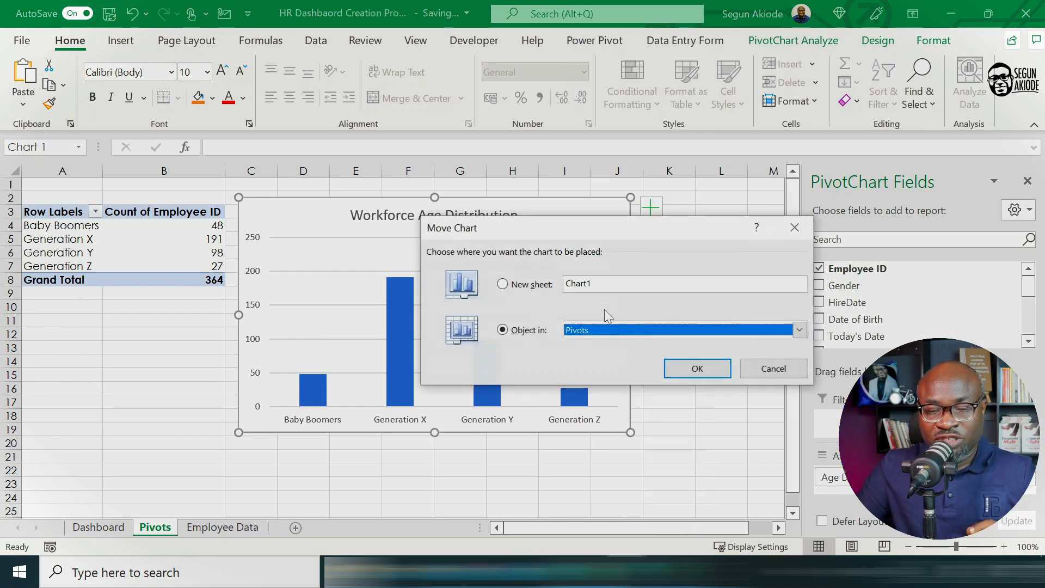
pyautogui.click(799, 330)
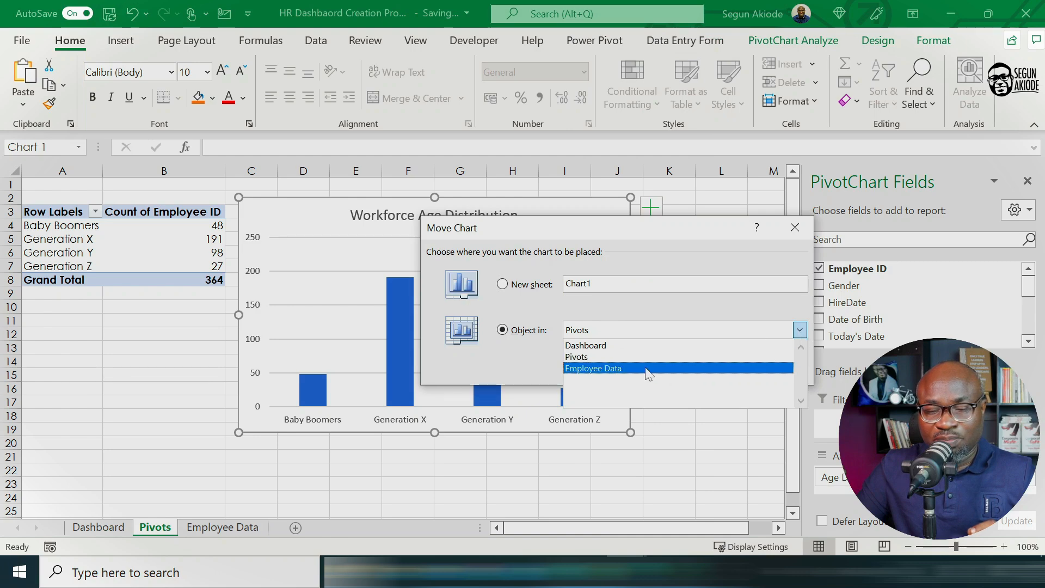
pyautogui.click(644, 345)
pyautogui.click(696, 370)
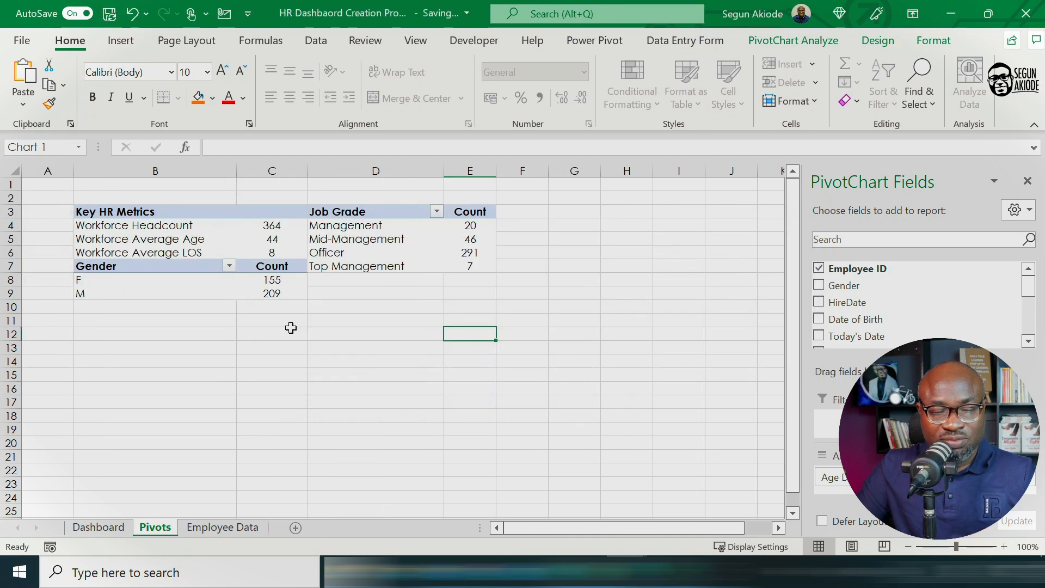
pyautogui.moveTo(283, 213); pyautogui.dragTo(119, 328)
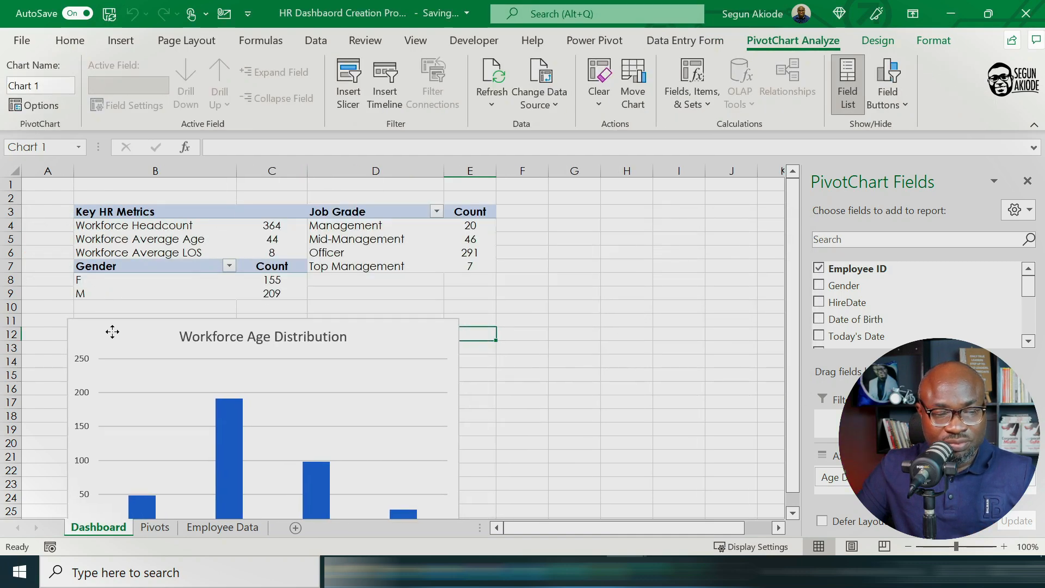
pyautogui.click(556, 364)
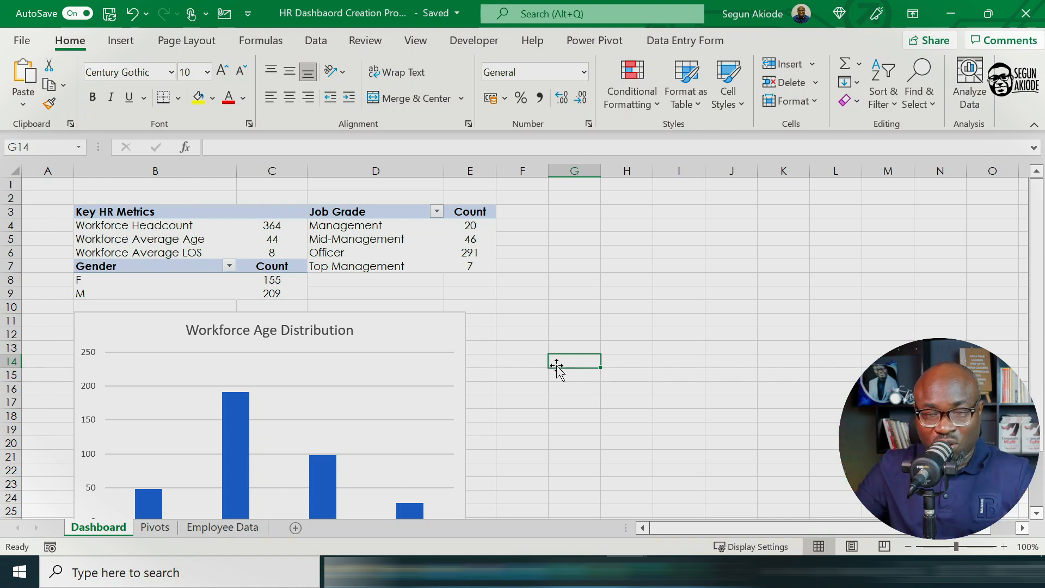
# Step: Create a PivotTable from the employee data table on the existing Pivots sheet, starting at cell A16
pyautogui.click(155, 528)
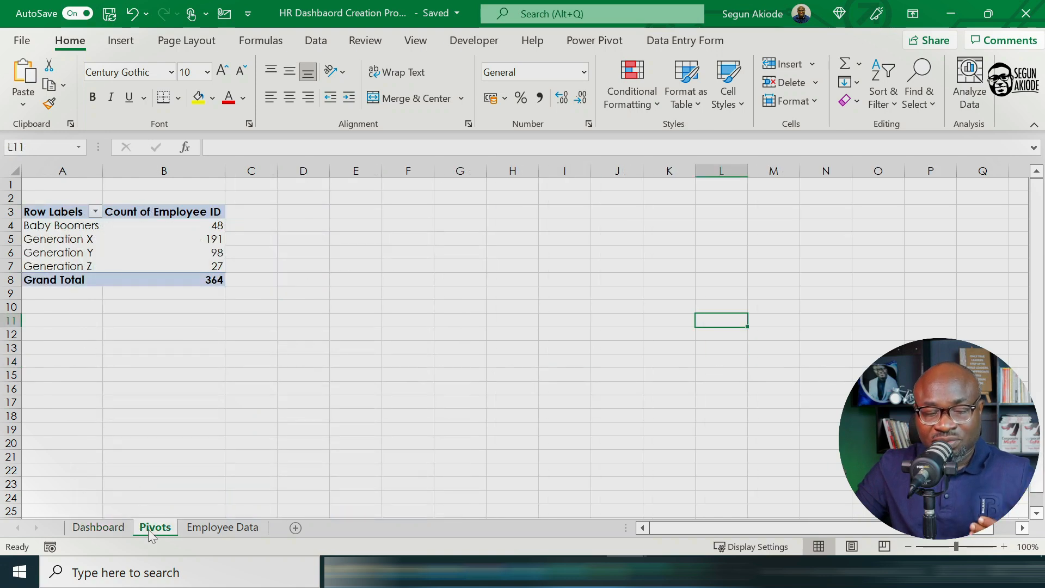
pyautogui.click(213, 532)
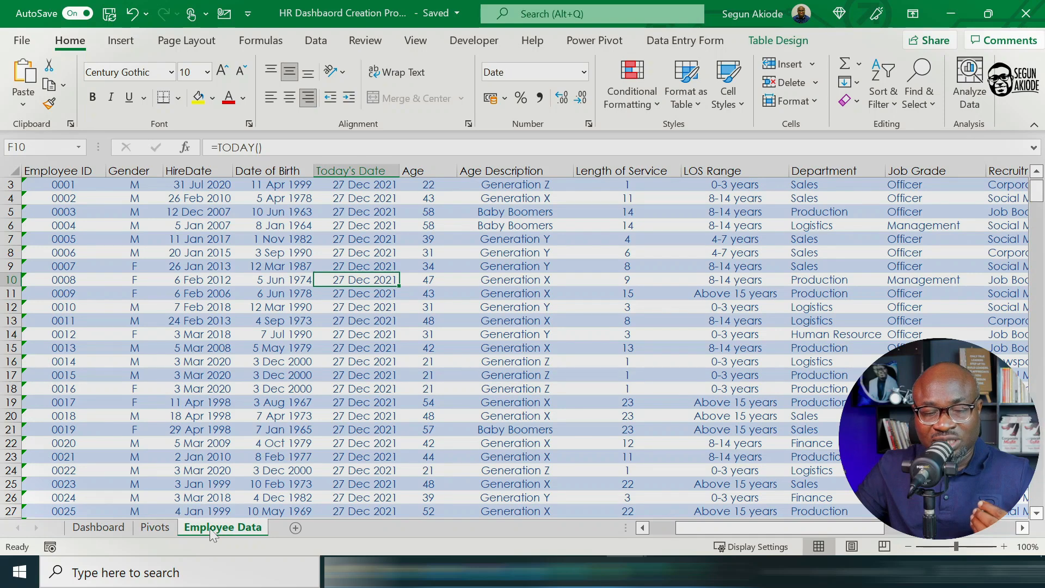
pyautogui.scroll(1, 492, 433)
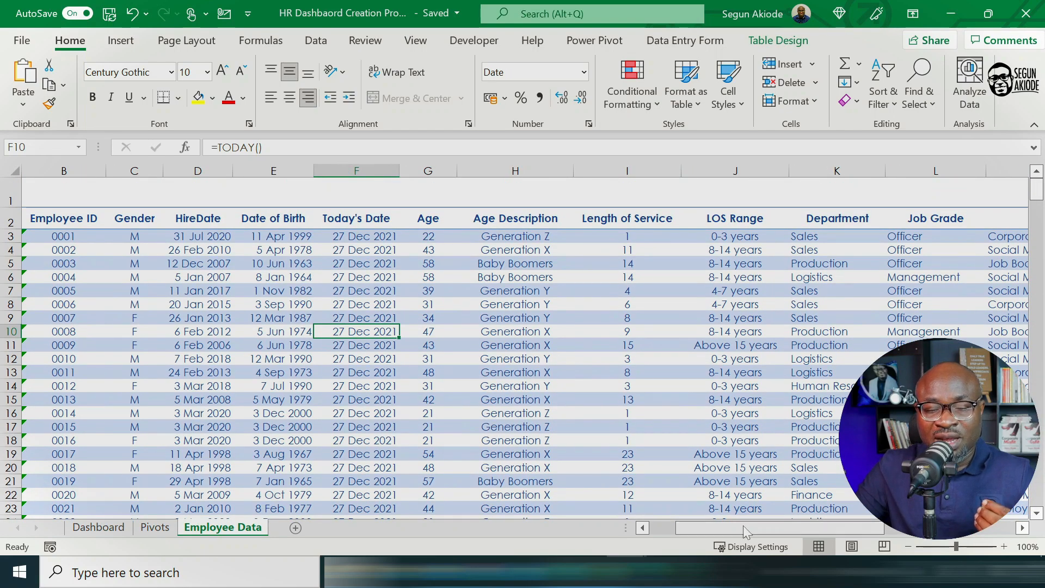
pyautogui.moveTo(746, 529); pyautogui.dragTo(633, 512)
pyautogui.click(767, 42)
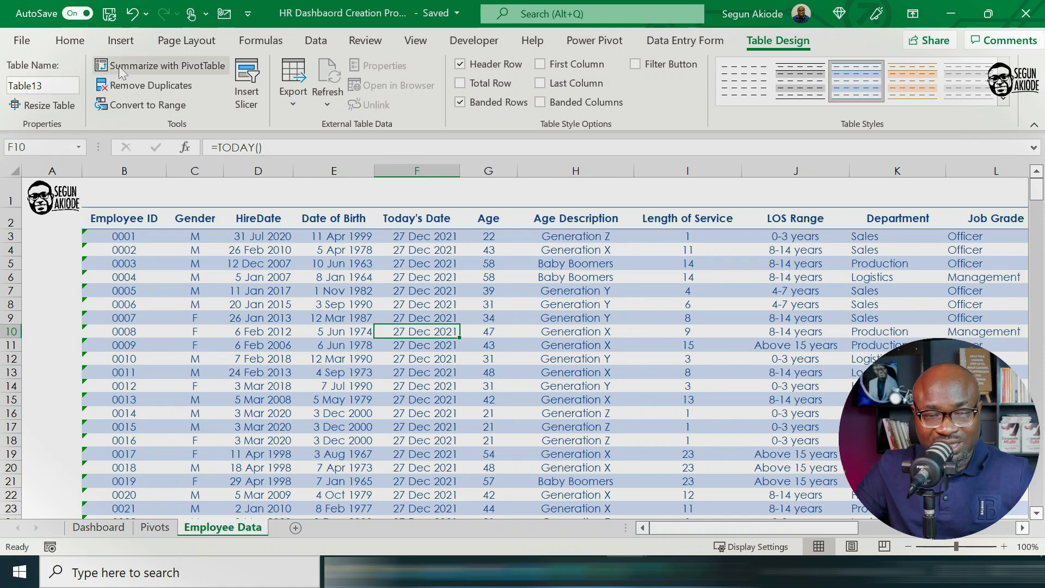
pyautogui.click(135, 67)
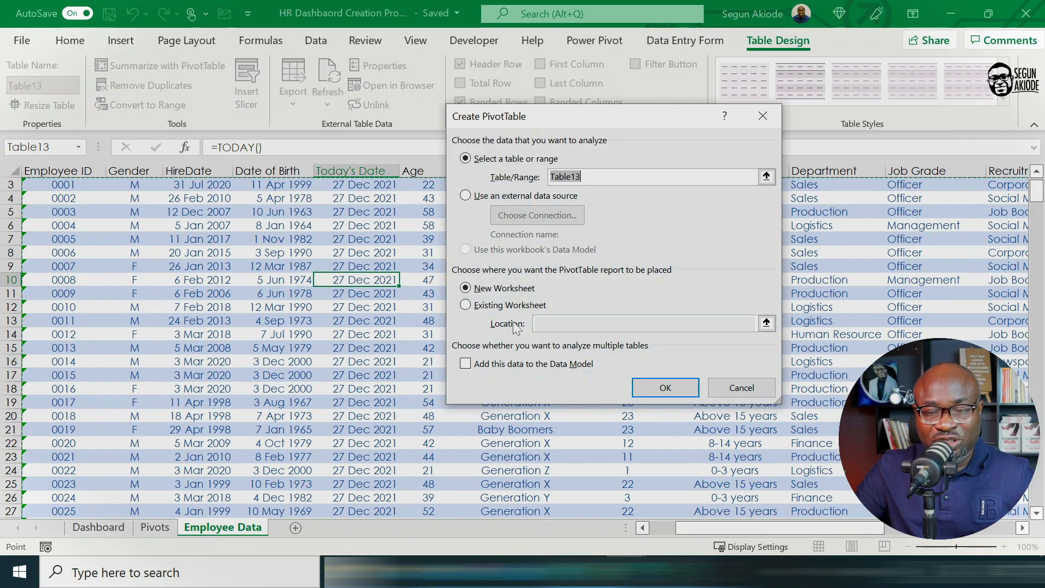
pyautogui.click(466, 305)
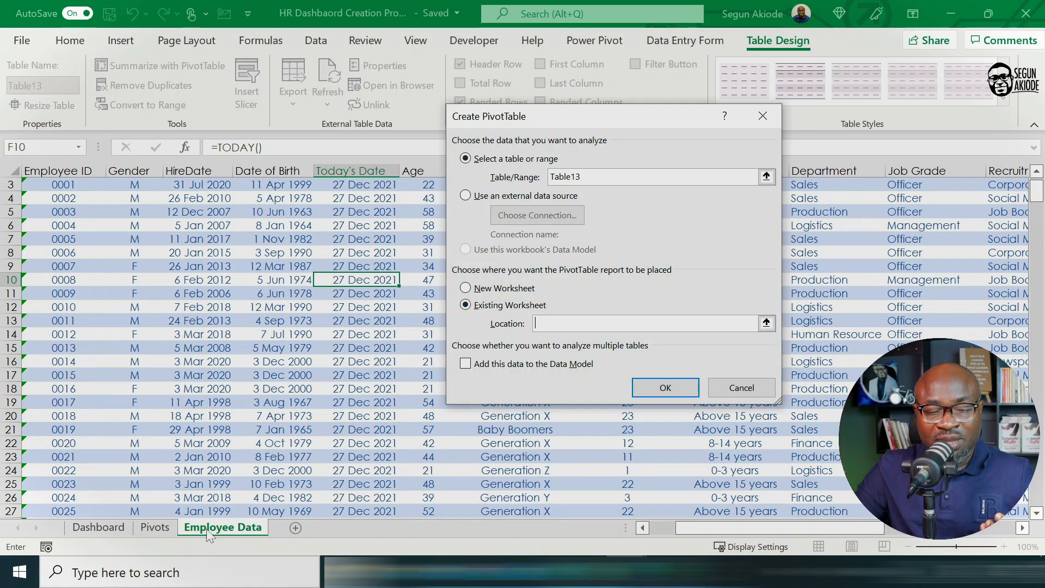
pyautogui.click(155, 527)
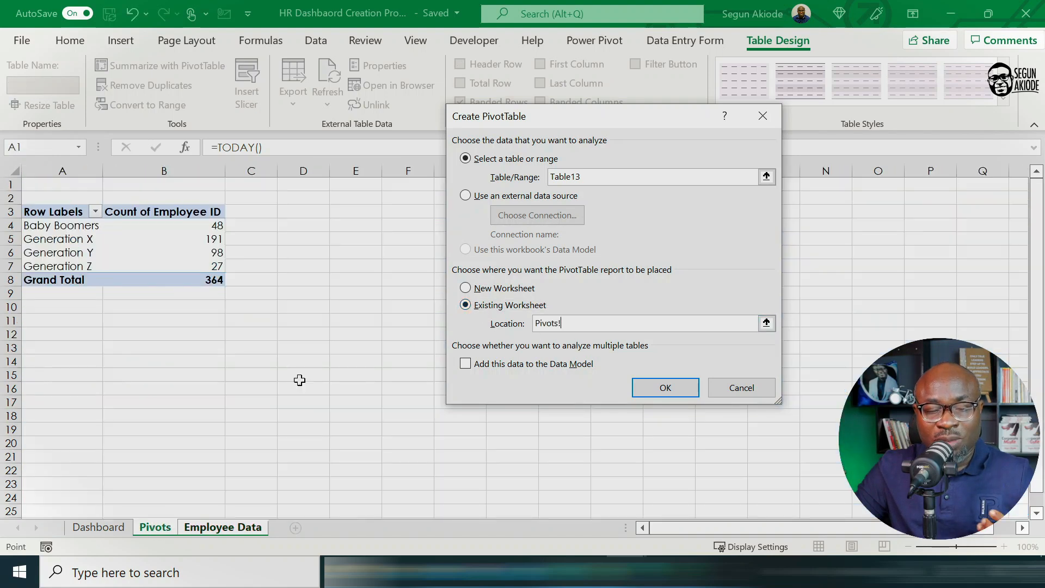
pyautogui.click(53, 388)
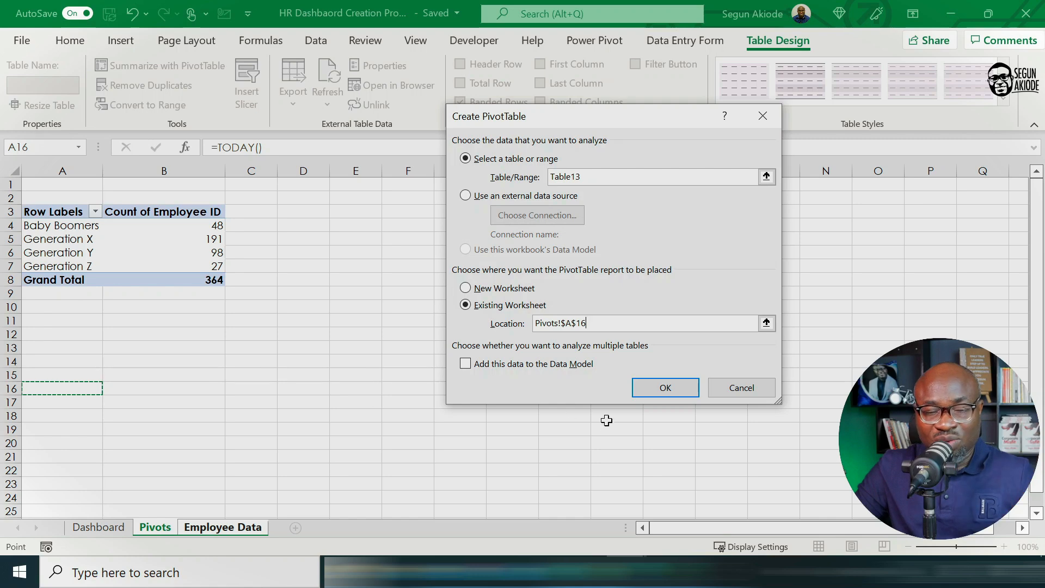
pyautogui.click(663, 389)
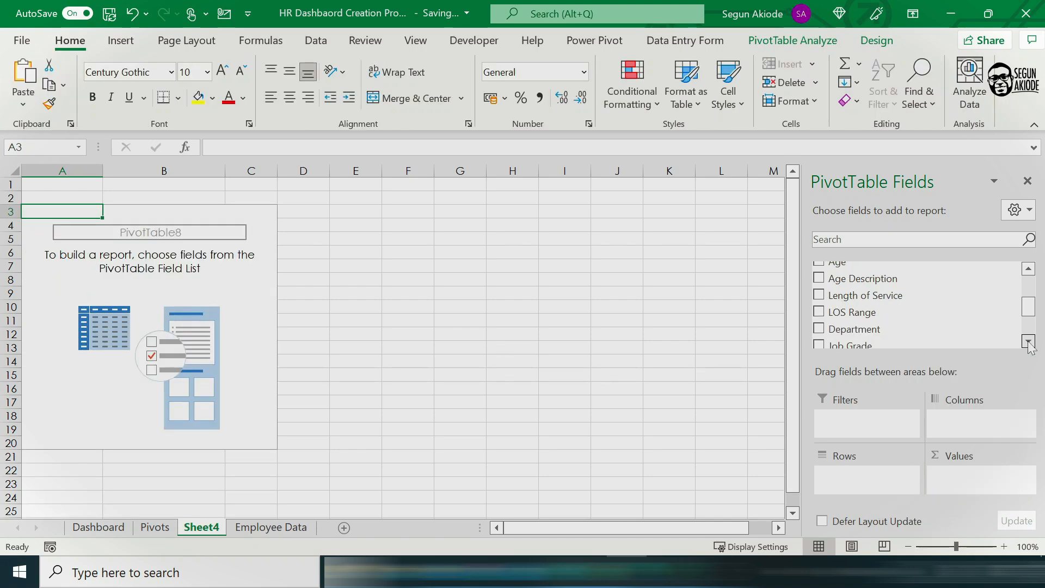
# Step: Build the new PivotTable with LOS Range as rows and the count of Employee ID as values
pyautogui.scroll(-1, 914, 305)
pyautogui.moveTo(849, 298); pyautogui.dragTo(866, 478)
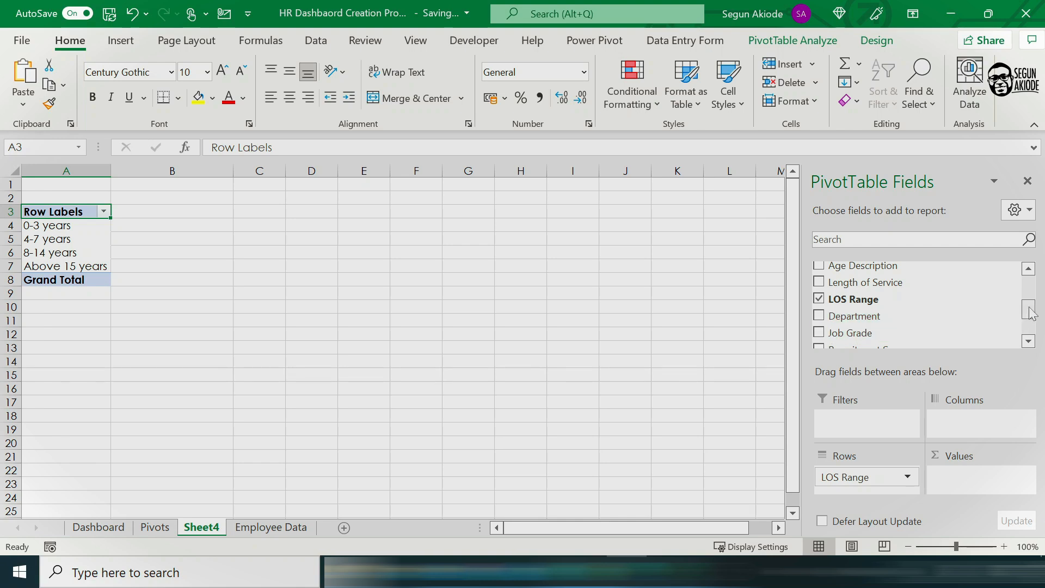
pyautogui.moveTo(1030, 313); pyautogui.dragTo(1029, 284)
pyautogui.moveTo(865, 268); pyautogui.dragTo(990, 481)
pyautogui.click(102, 242)
pyautogui.click(126, 239)
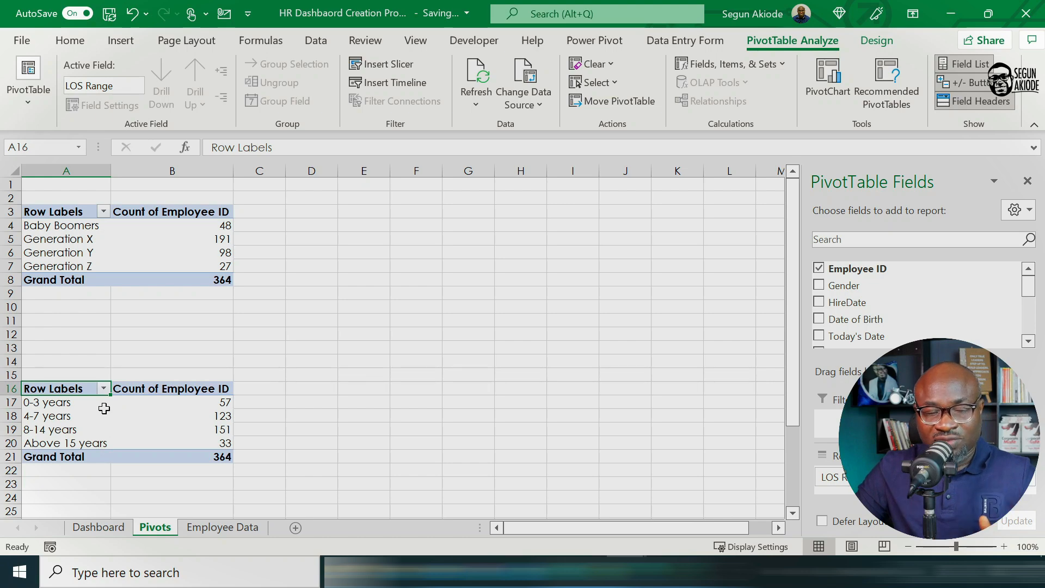
# Step: Insert a Clustered Bar PivotChart from the LOS Range PivotTable and place it beside the tables
pyautogui.click(104, 406)
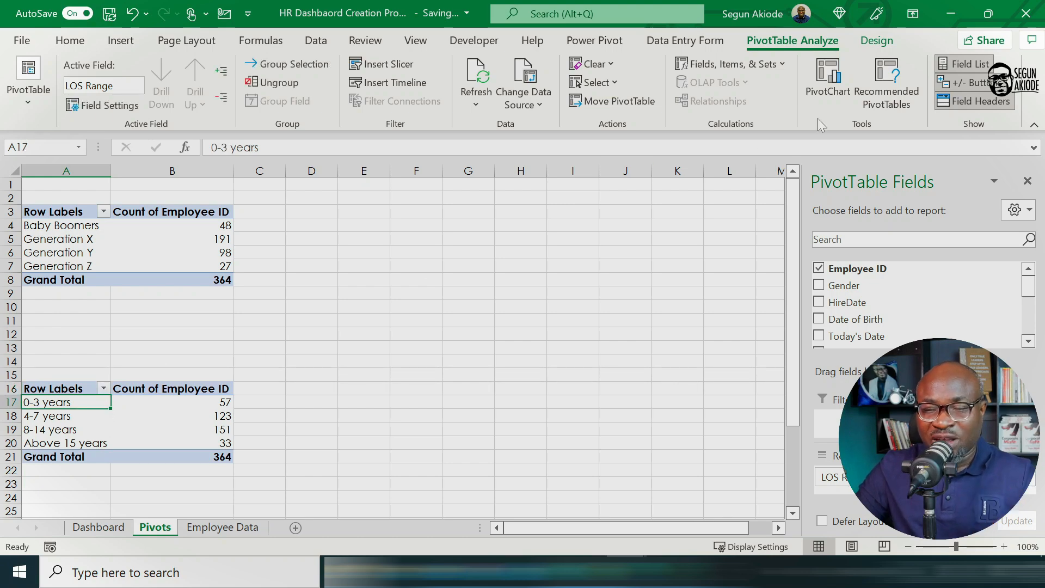
pyautogui.click(830, 82)
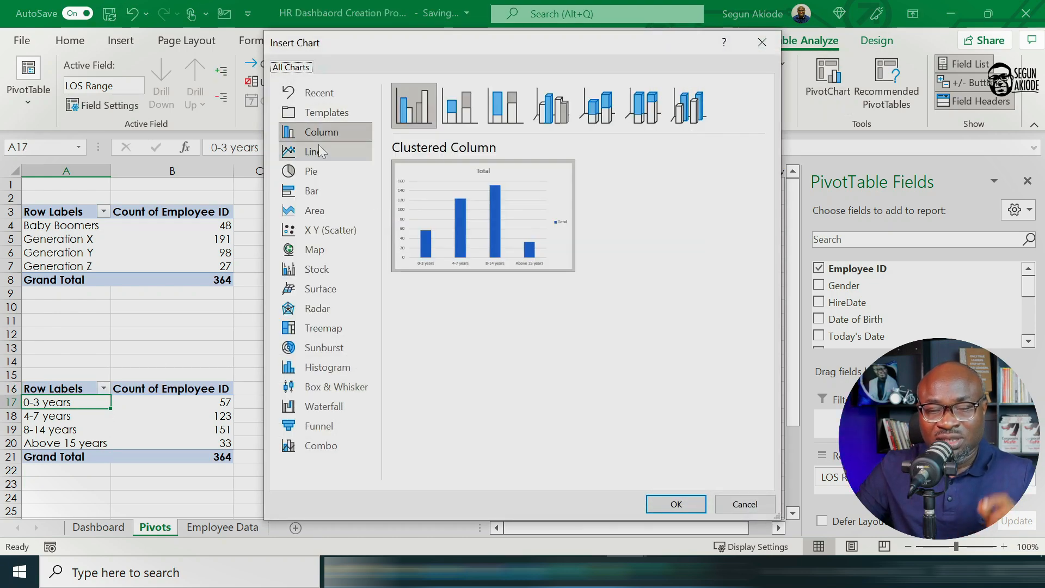
pyautogui.click(341, 195)
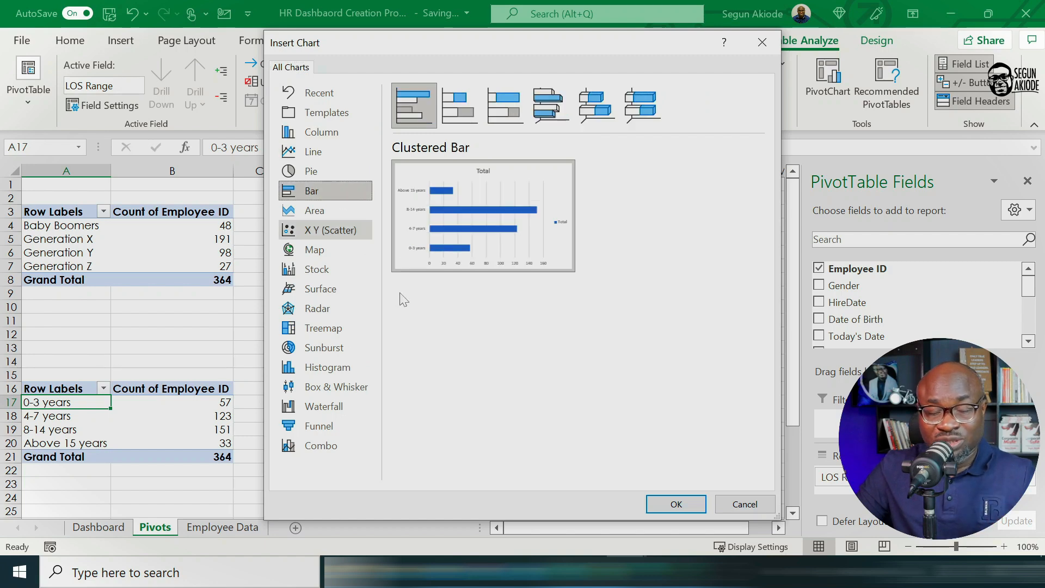
pyautogui.click(673, 504)
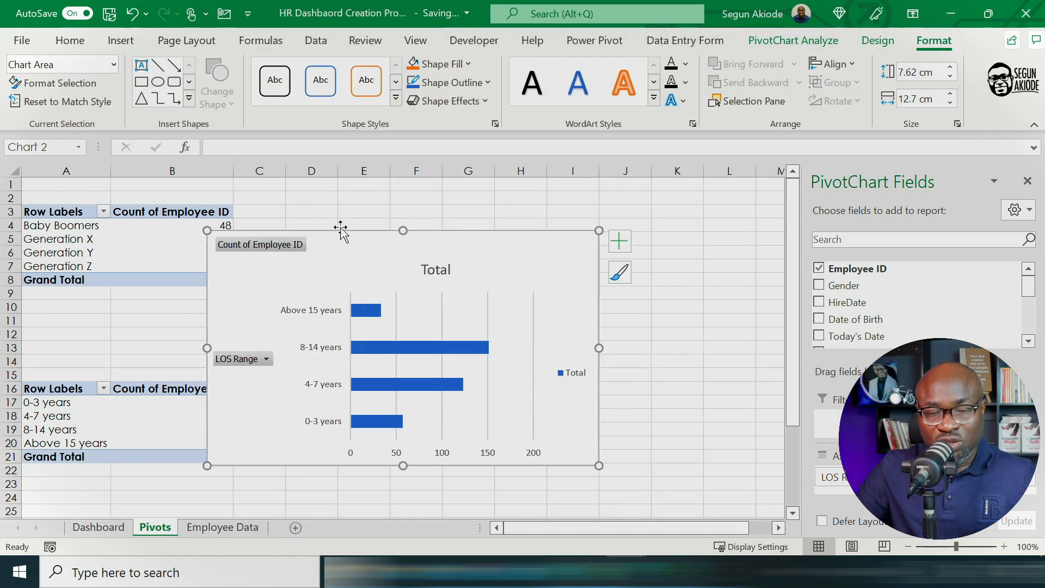
pyautogui.moveTo(341, 229); pyautogui.dragTo(401, 246)
# Step: Hide all field buttons on the LOS bar chart and delete its legend
pyautogui.rightClick(330, 261)
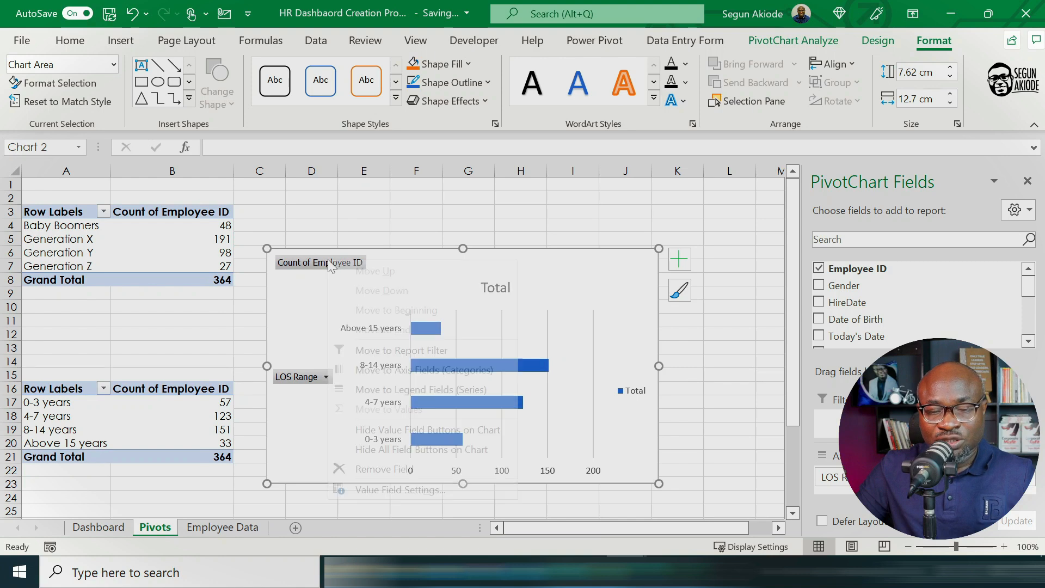
pyautogui.click(401, 449)
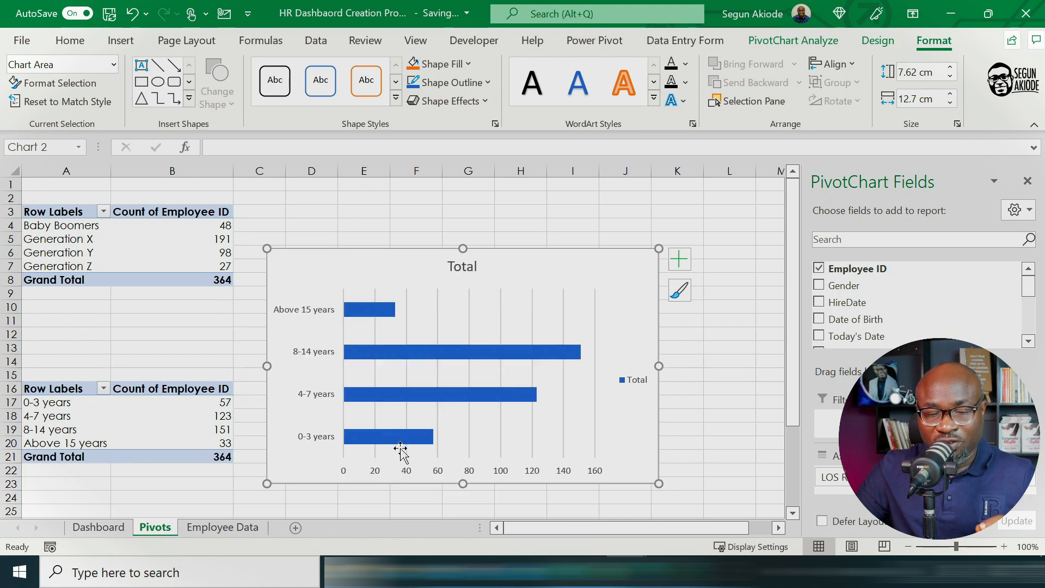
pyautogui.click(642, 386)
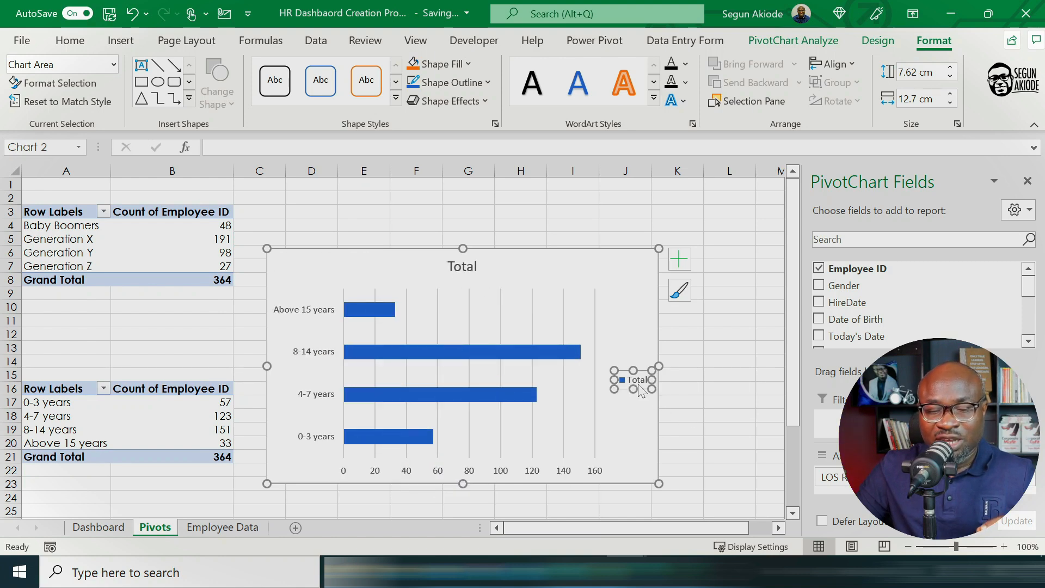
pyautogui.press('Delete')
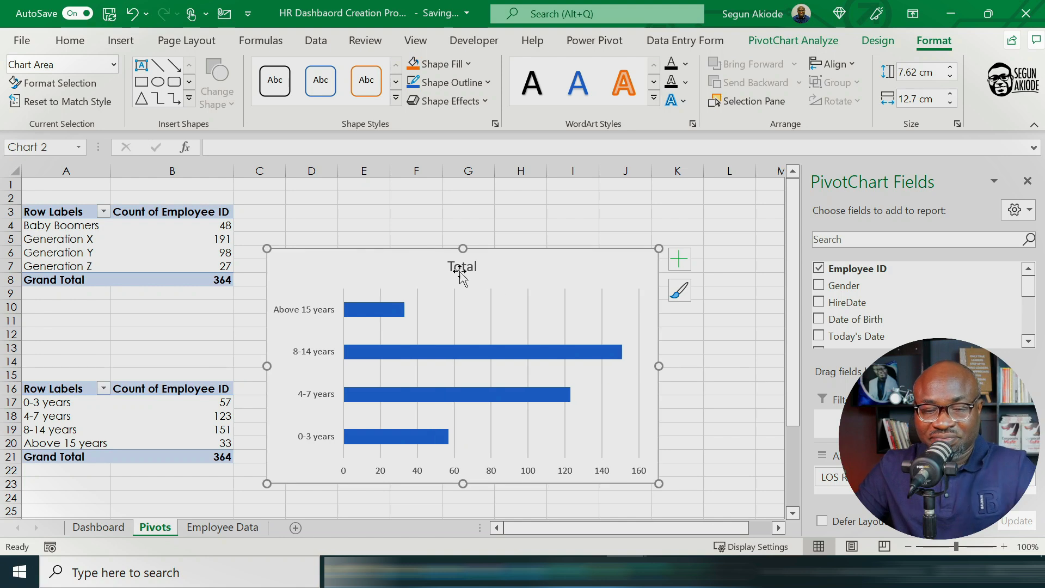
# Step: Change the LOS bar chart's title to Workforce LOS Distribution
pyautogui.click(459, 266)
pyautogui.doubleClick(458, 267)
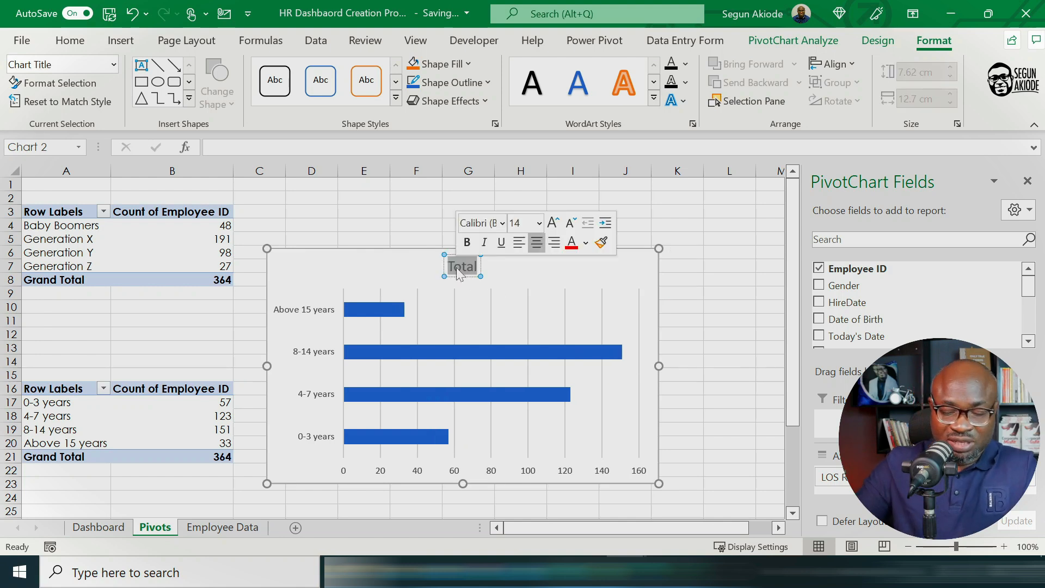
pyautogui.write('Work')
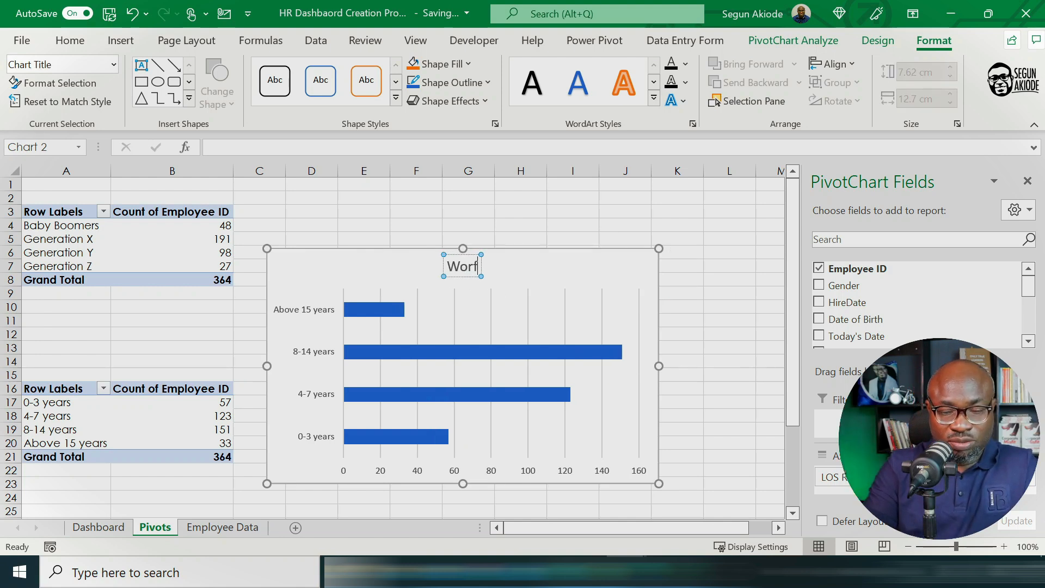
pyautogui.press('BackSpace')
pyautogui.write('kforce')
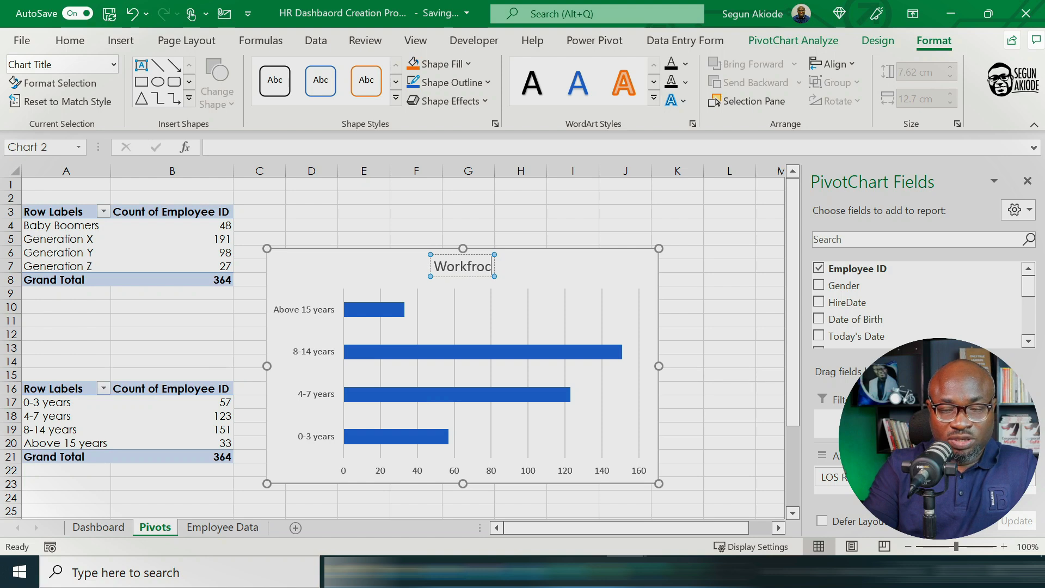
pyautogui.press('BackSpace')
pyautogui.press('BackSpace')
pyautogui.press('BackSpace')
pyautogui.press('BackSpace')
pyautogui.write('orce Le')
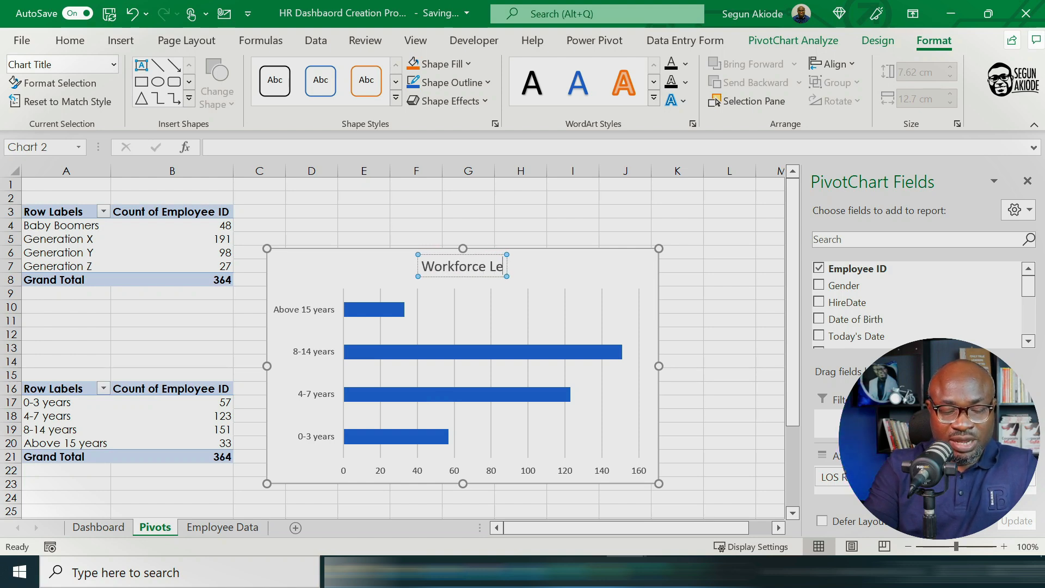
pyautogui.press('BackSpace')
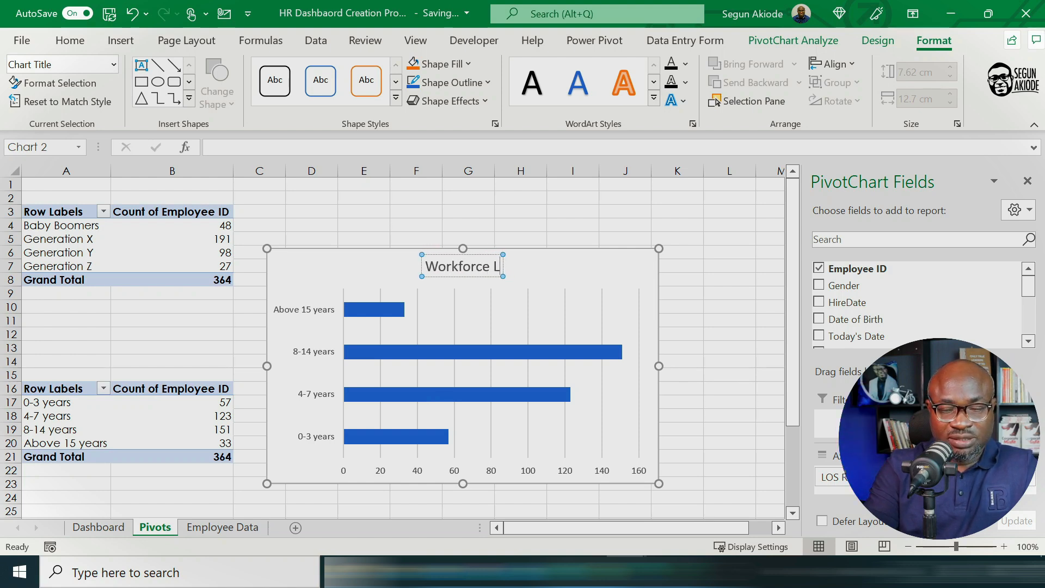
pyautogui.write('OSDistru')
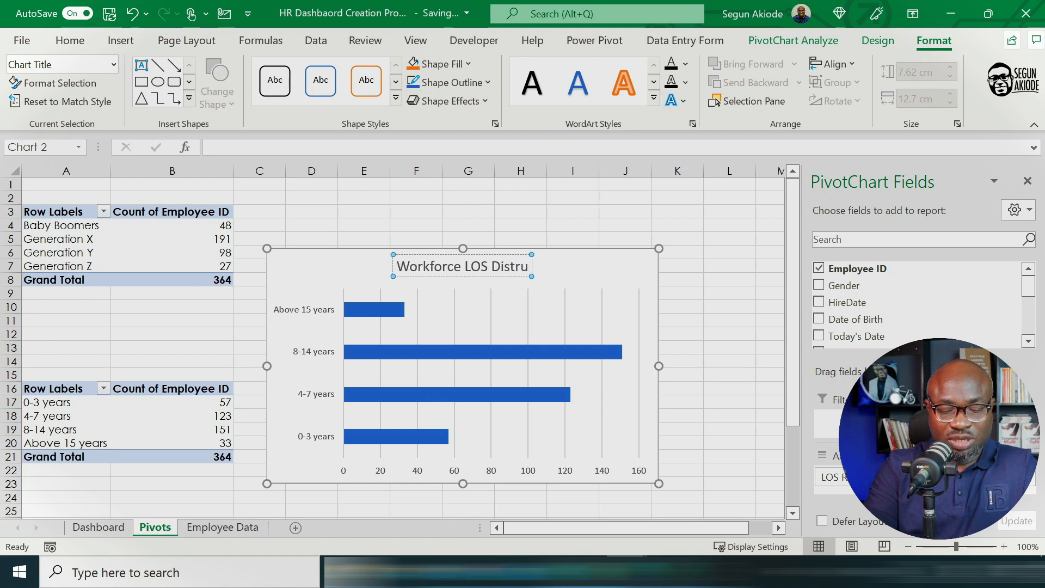
pyautogui.press('BackSpace')
pyautogui.write('i')
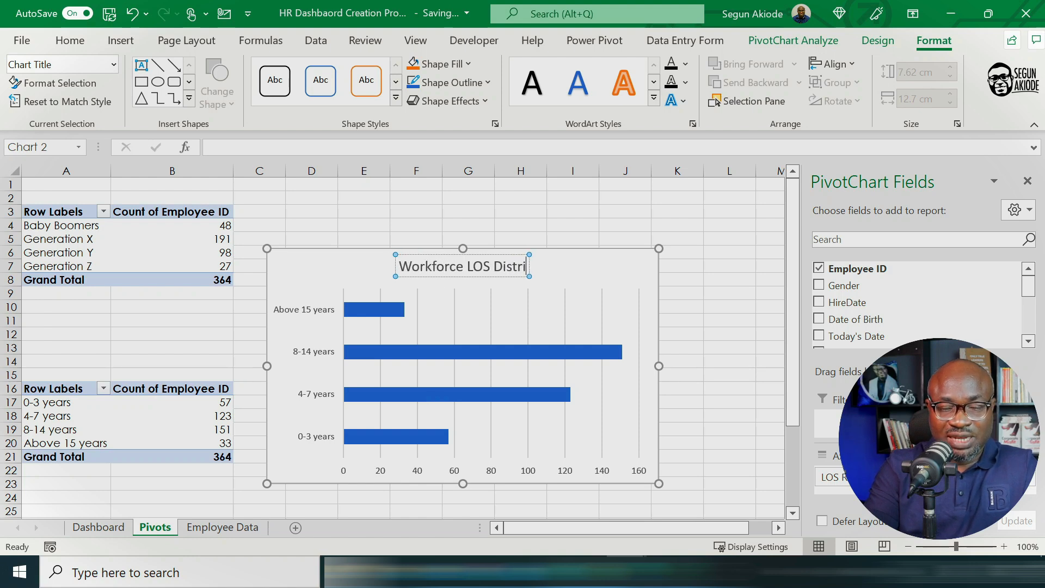
pyautogui.write('bution')
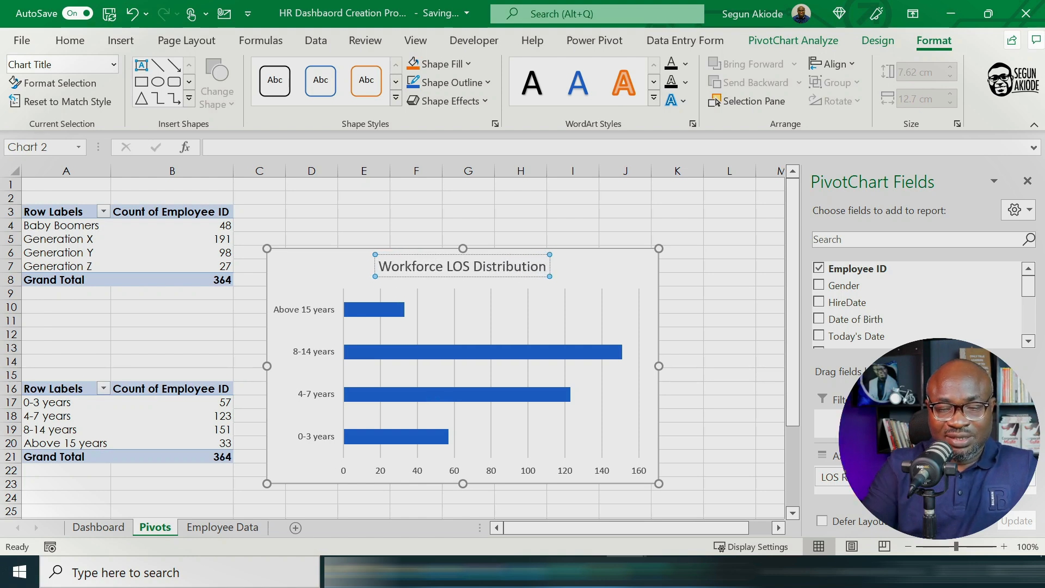
# Step: Move the Workforce LOS Distribution chart to the Dashboard sheet and position it directly right of the Workforce Age Distribution chart
pyautogui.click(627, 266)
pyautogui.rightClick(617, 255)
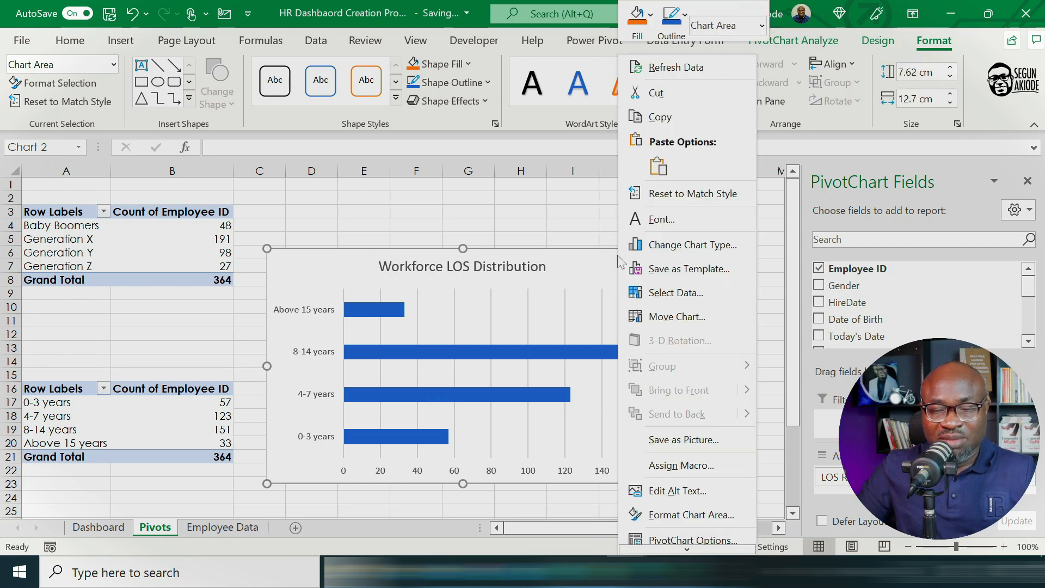
pyautogui.click(667, 312)
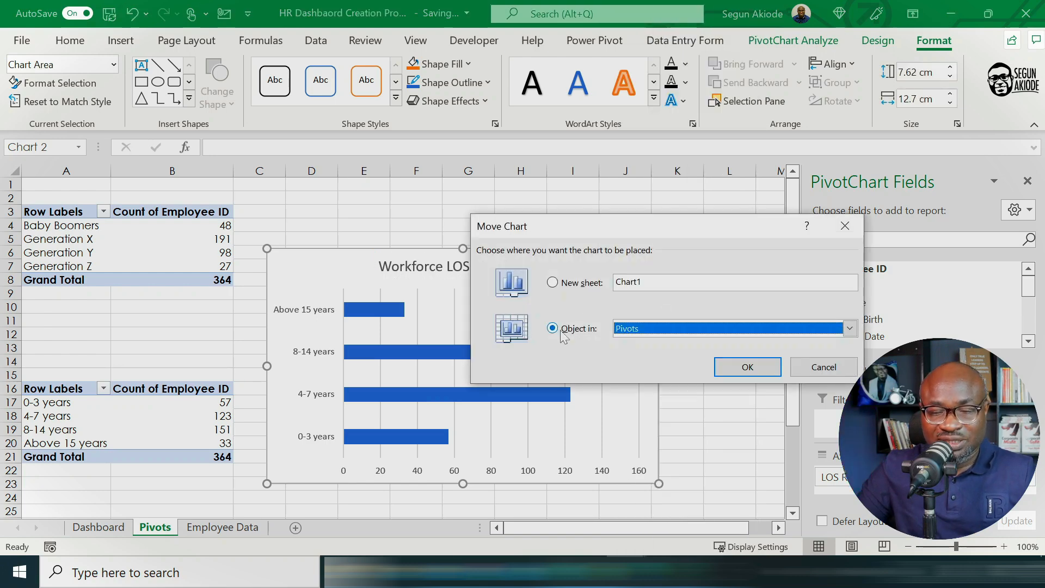
pyautogui.click(849, 328)
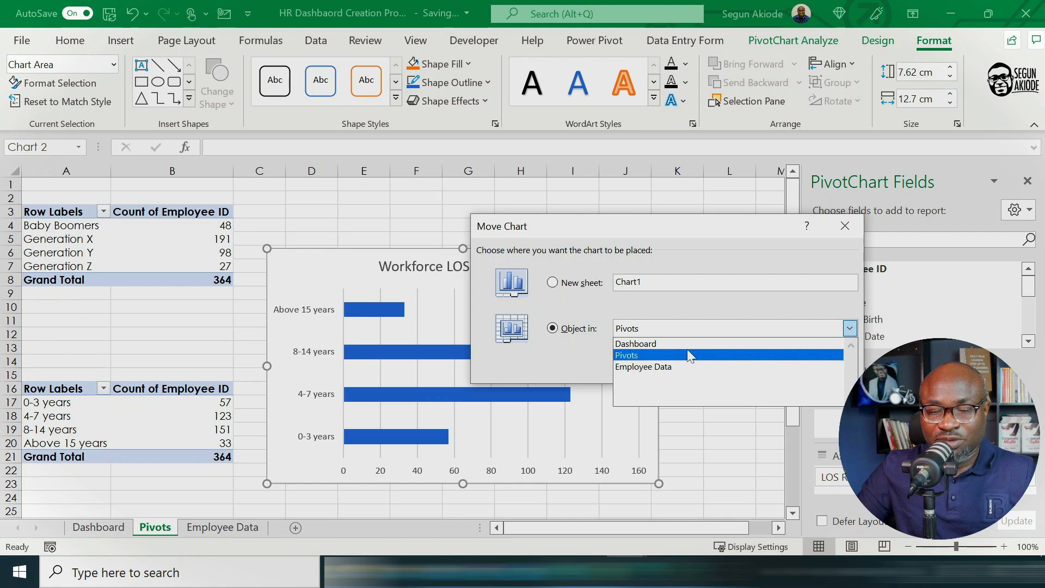
pyautogui.click(689, 351)
pyautogui.click(747, 367)
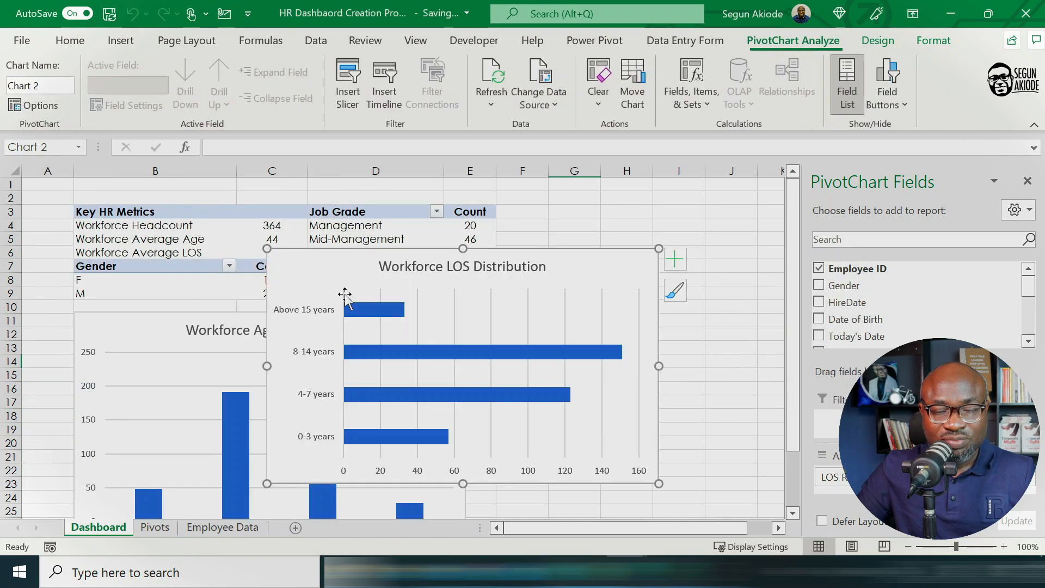
pyautogui.moveTo(369, 299); pyautogui.dragTo(528, 334)
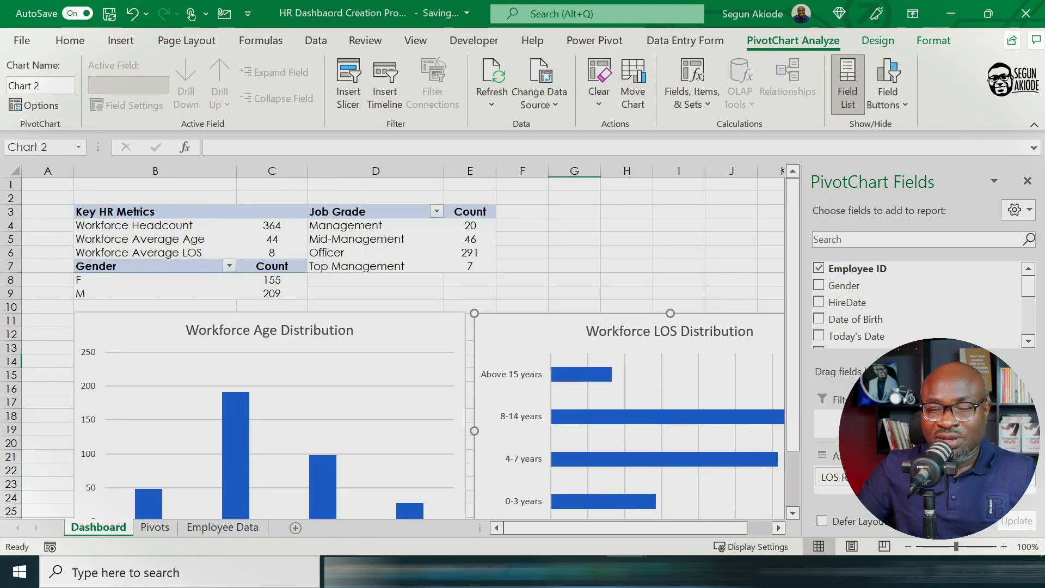
# Step: Close the PivotChart field list and zoom the Dashboard sheet out to 80%
pyautogui.click(1028, 182)
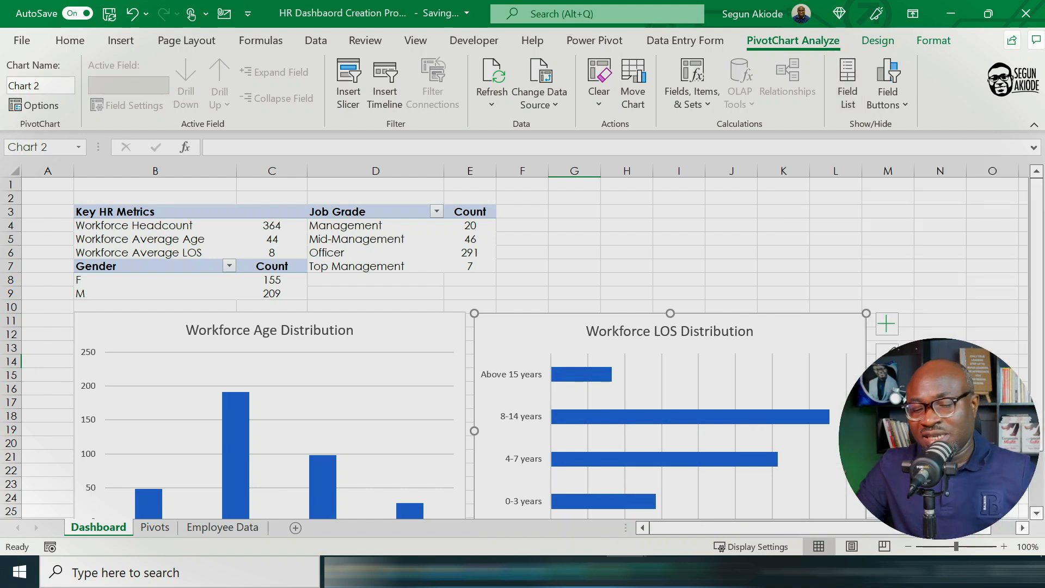
pyautogui.click(908, 547)
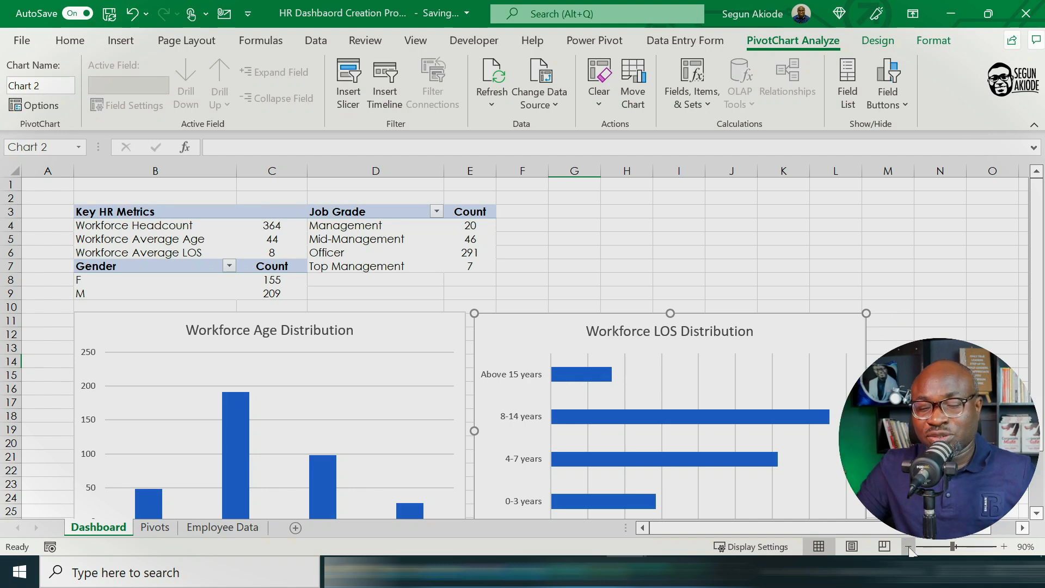
pyautogui.click(908, 547)
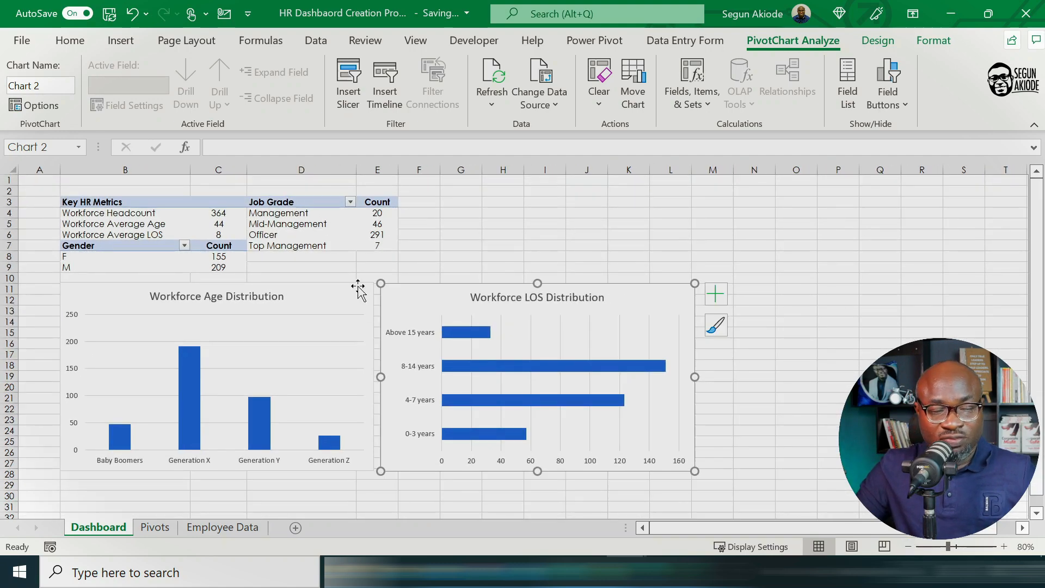
# Step: Shrink the Workforce Age Distribution chart and fit the LOS Distribution chart directly beside it at matching height on the Dashboard sheet
pyautogui.moveTo(347, 283)
pyautogui.mouseDown()
pyautogui.moveTo(338, 278)
pyautogui.moveTo(350, 283)
pyautogui.mouseUp()
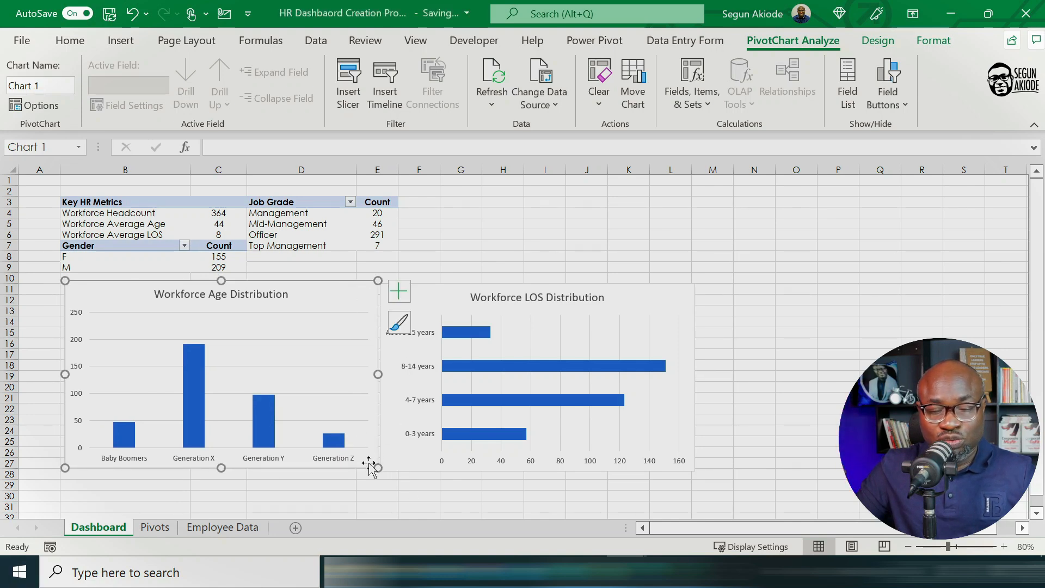
pyautogui.moveTo(377, 468); pyautogui.dragTo(365, 421)
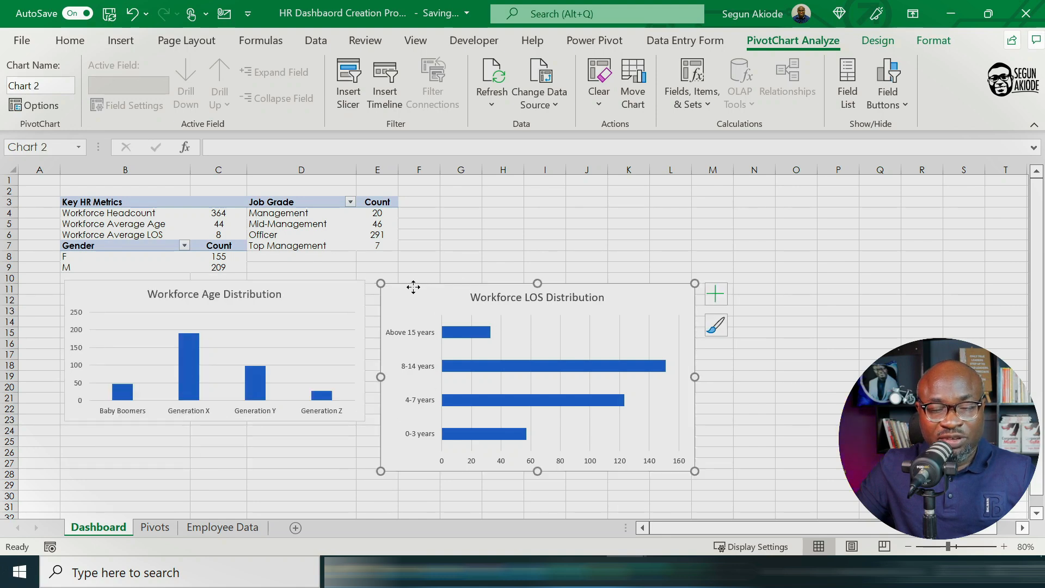
pyautogui.moveTo(413, 287); pyautogui.dragTo(399, 285)
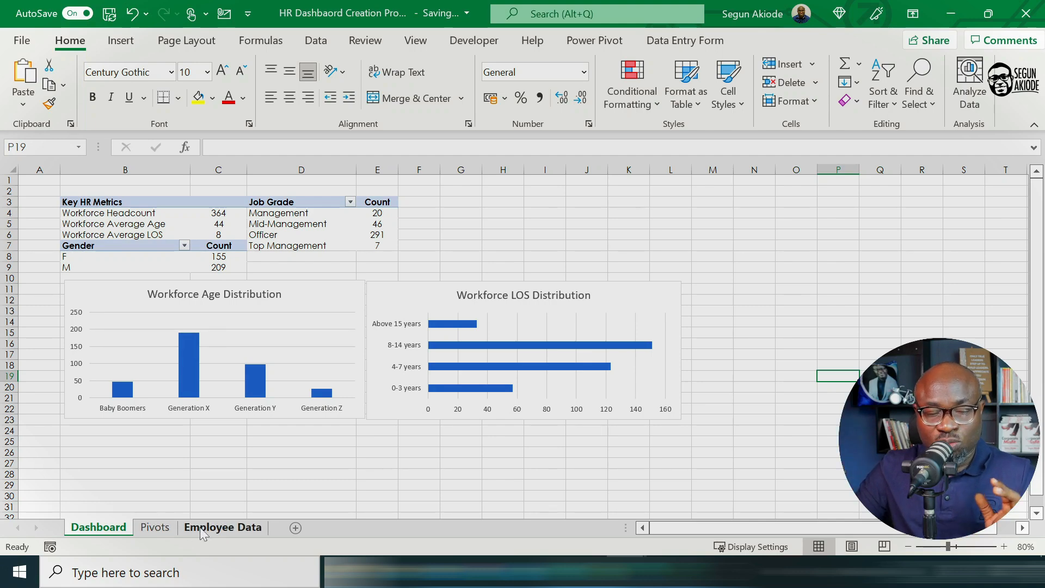
# Step: Create a PivotTable from the employee data table, placed on the existing Pivots sheet at cell A28
pyautogui.click(220, 527)
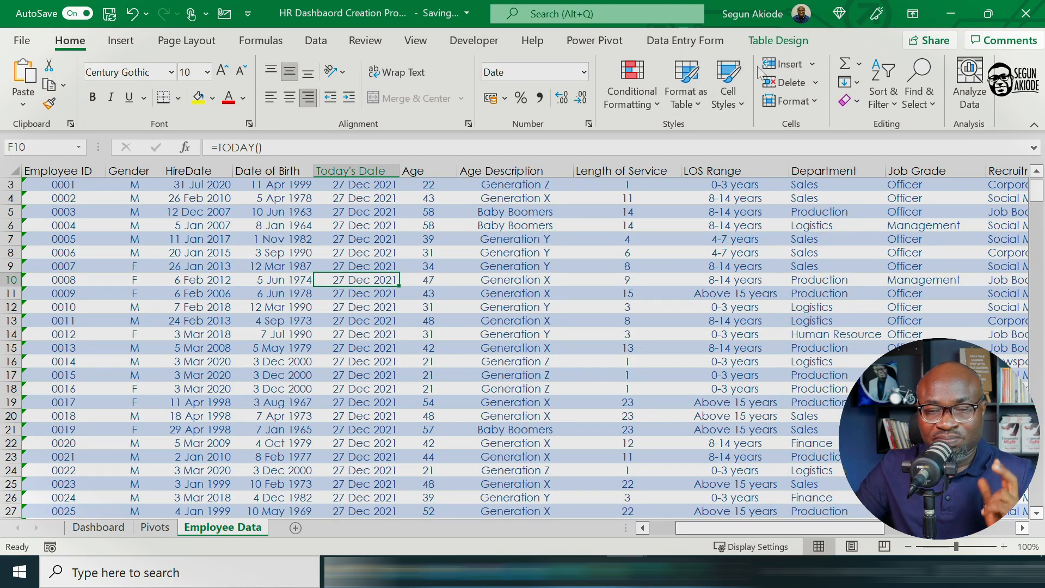
pyautogui.click(778, 43)
pyautogui.click(202, 76)
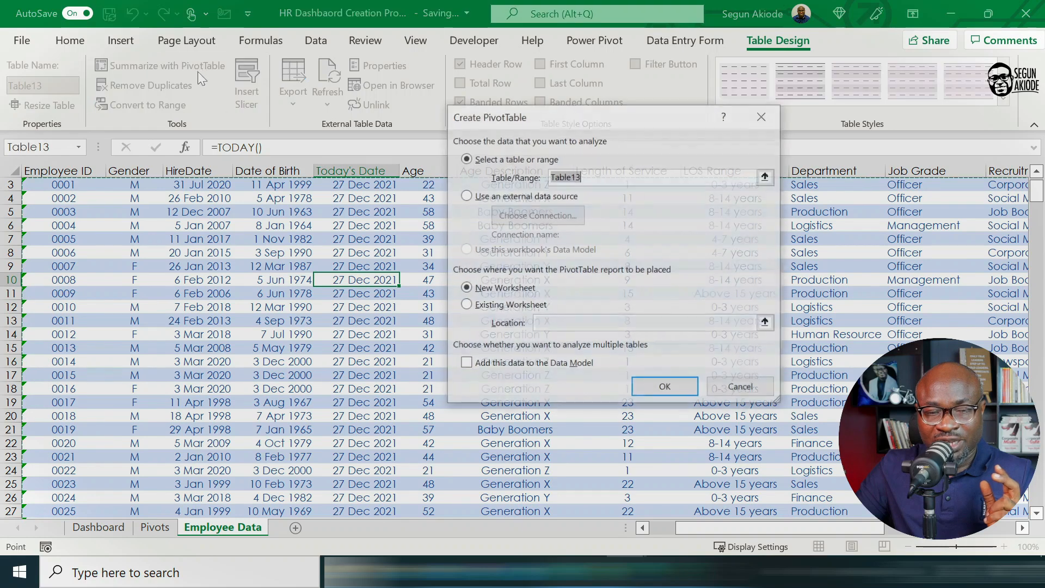
pyautogui.click(464, 306)
pyautogui.click(156, 527)
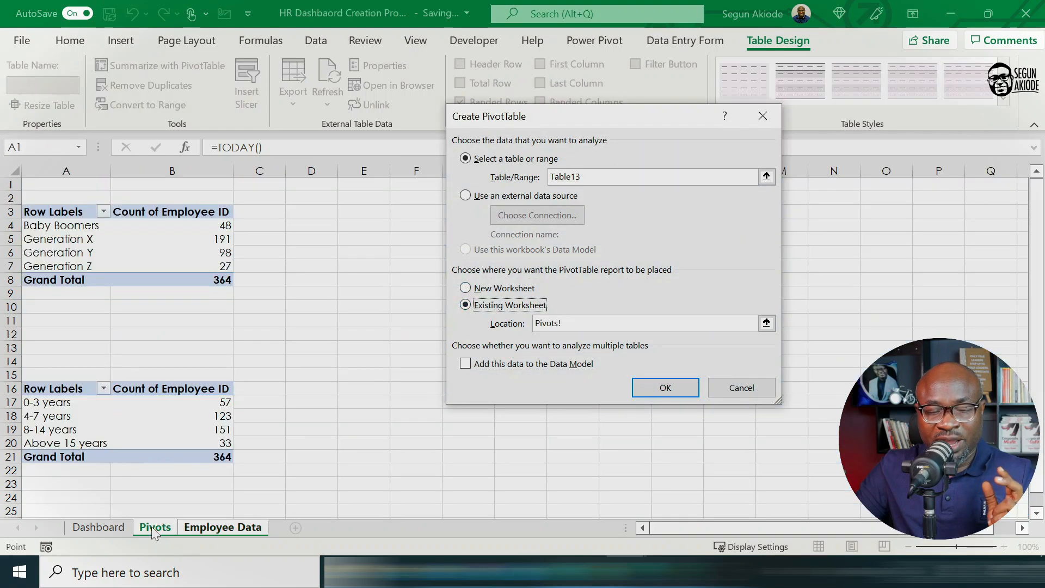
pyautogui.scroll(-3, 297, 455)
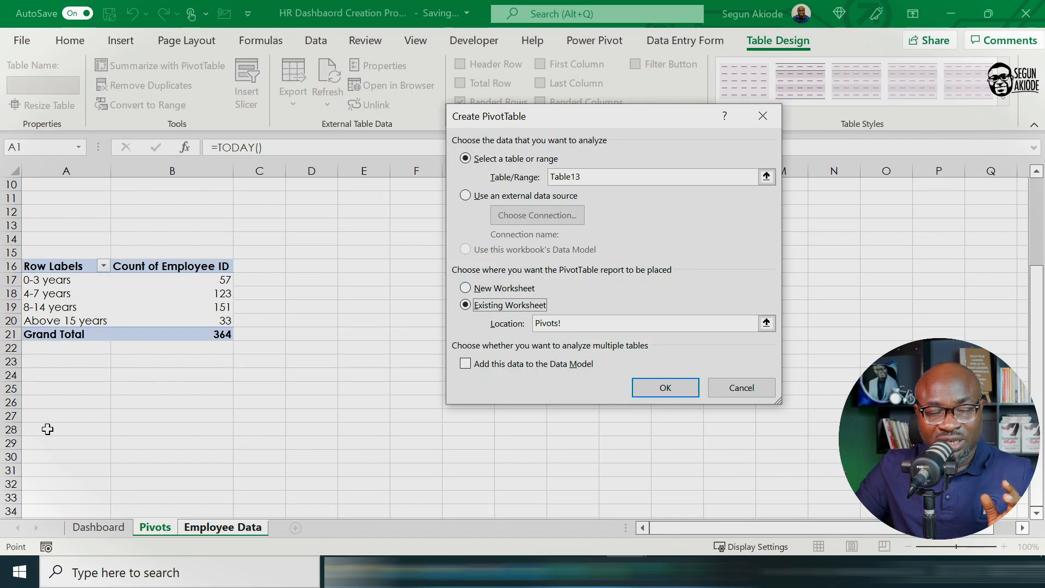
pyautogui.click(47, 430)
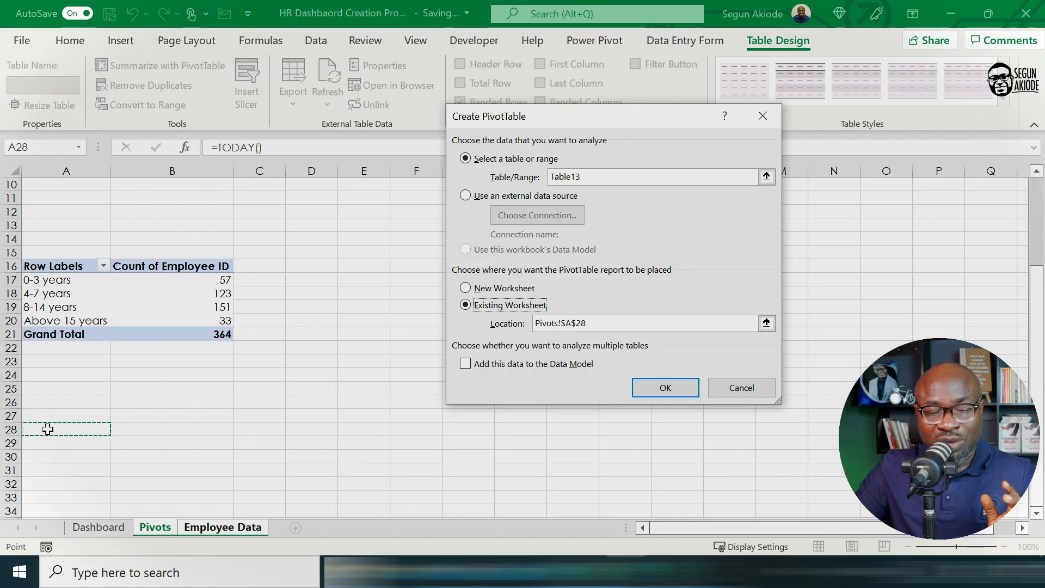
pyautogui.click(666, 387)
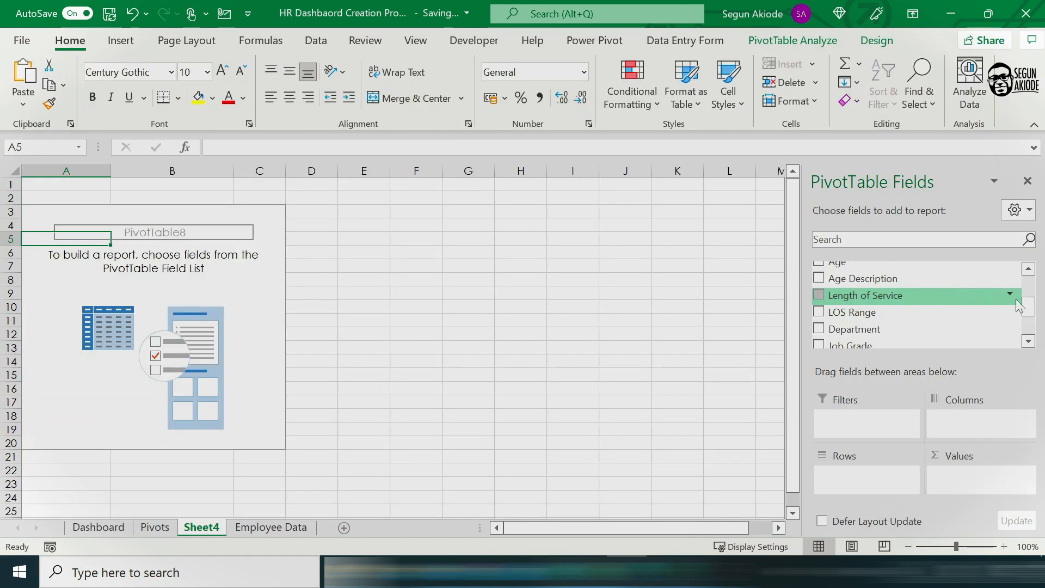
# Step: Build the new PivotTable with Recruitment Sources as rows and the count of Employee ID as values
pyautogui.scroll(5, 899, 286)
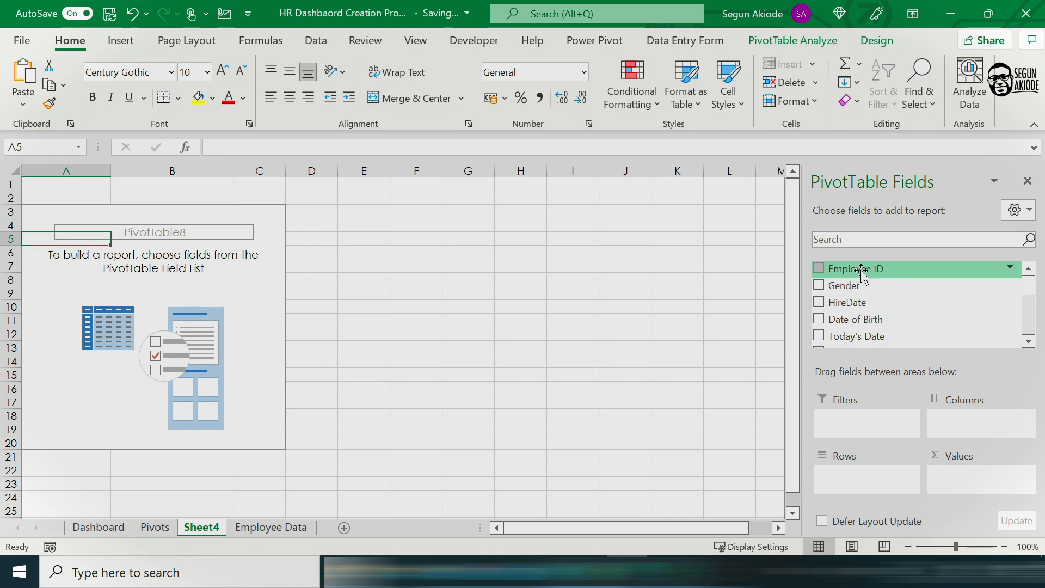
pyautogui.scroll(-7, 1034, 352)
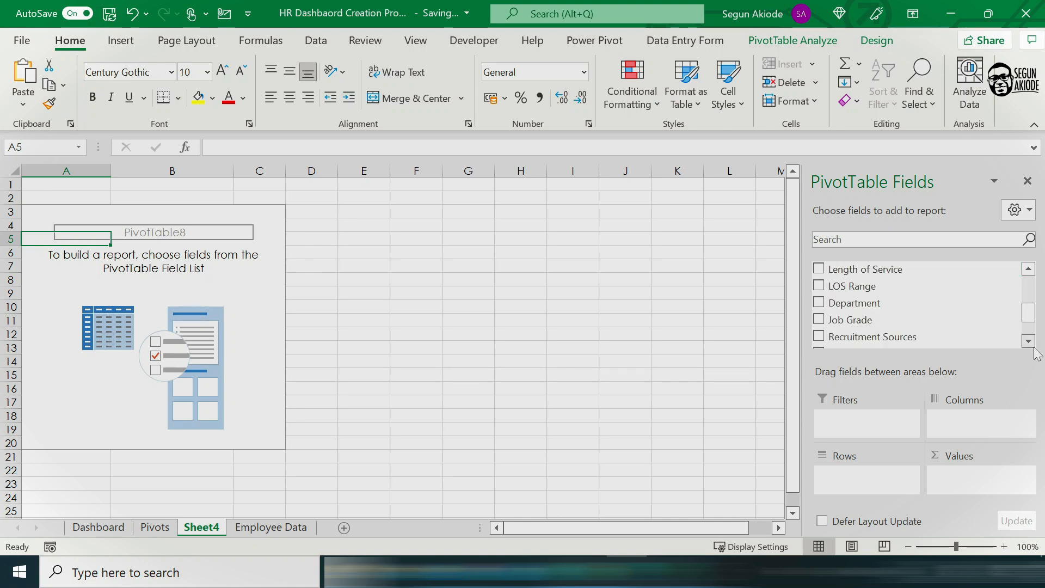
pyautogui.click(1033, 347)
pyautogui.moveTo(925, 326); pyautogui.dragTo(882, 478)
pyautogui.scroll(3, 882, 275)
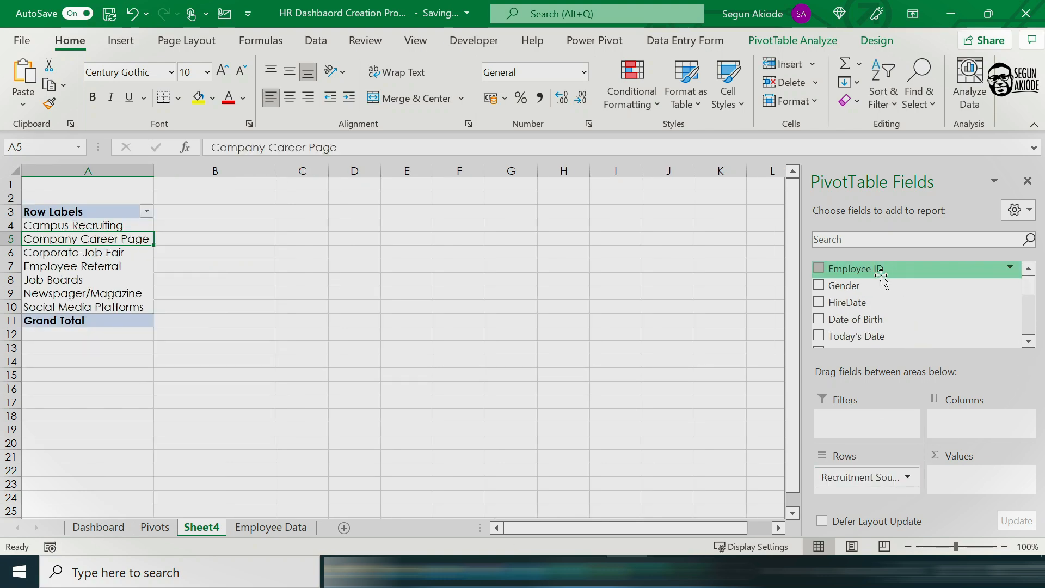
pyautogui.moveTo(875, 273); pyautogui.dragTo(972, 482)
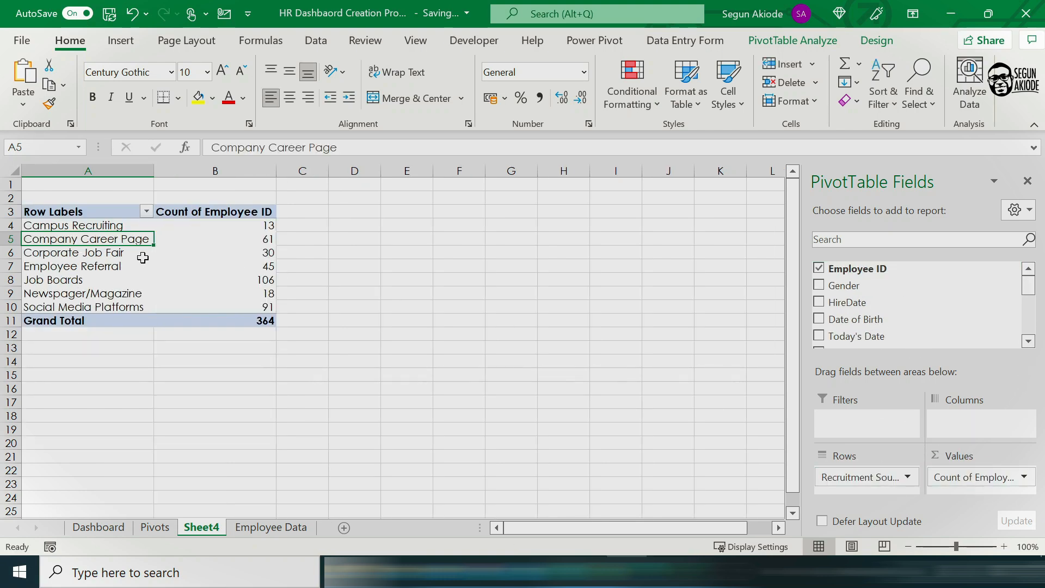
pyautogui.click(223, 248)
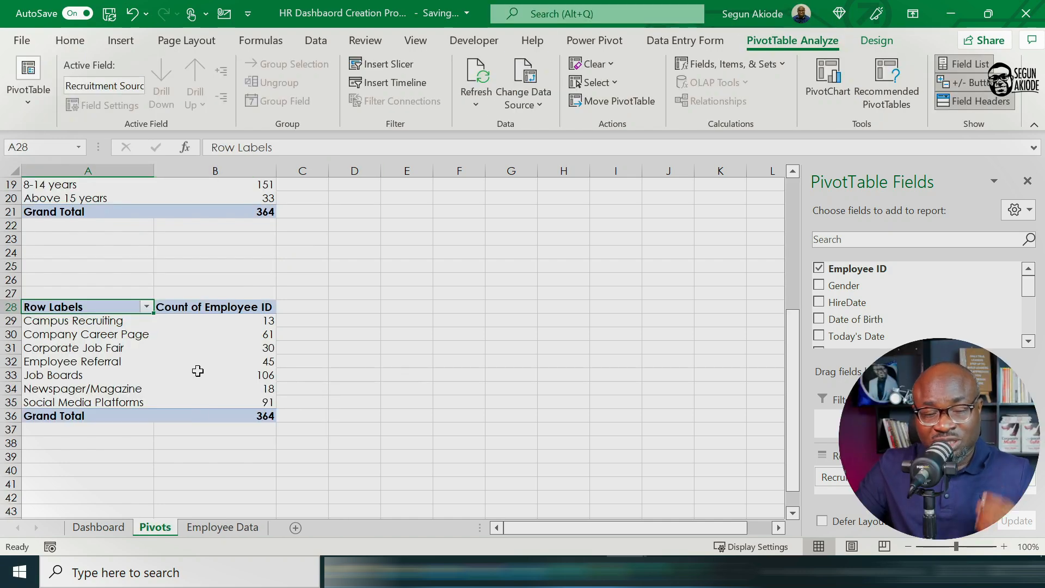
# Step: Insert a Pie PivotChart based on the recruitment sources PivotTable
pyautogui.click(166, 360)
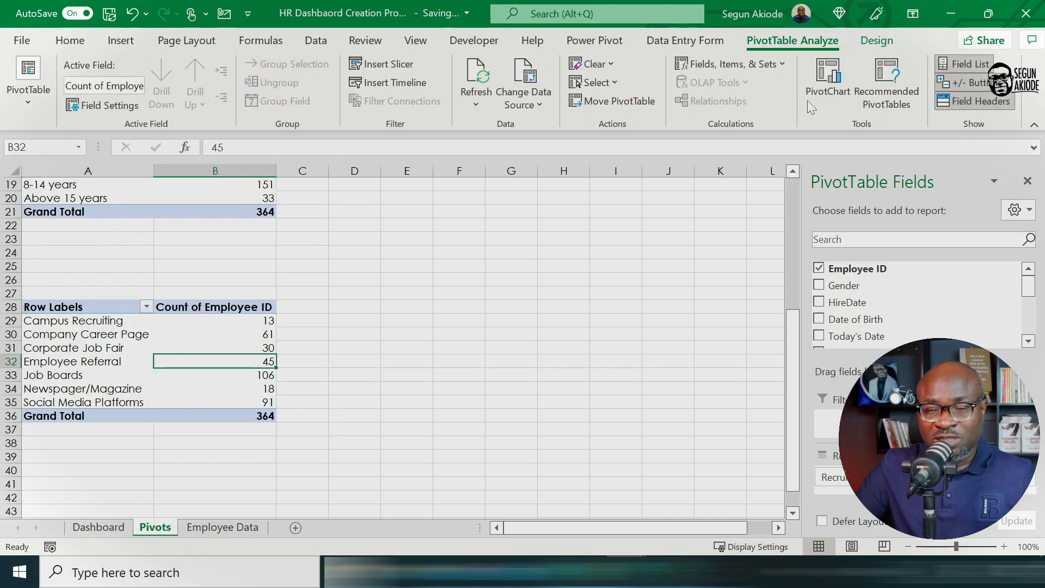
pyautogui.click(822, 91)
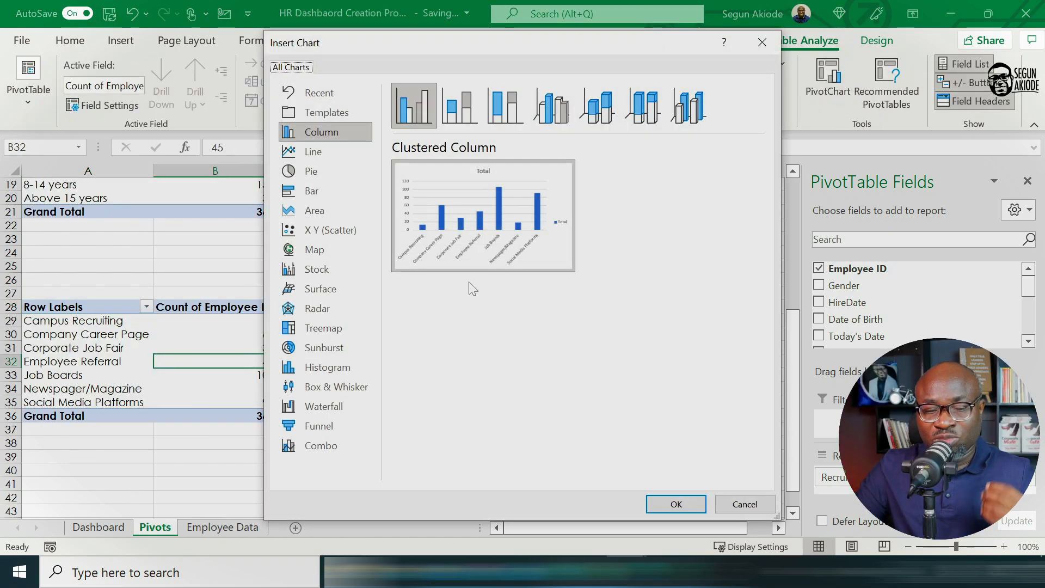
pyautogui.click(335, 172)
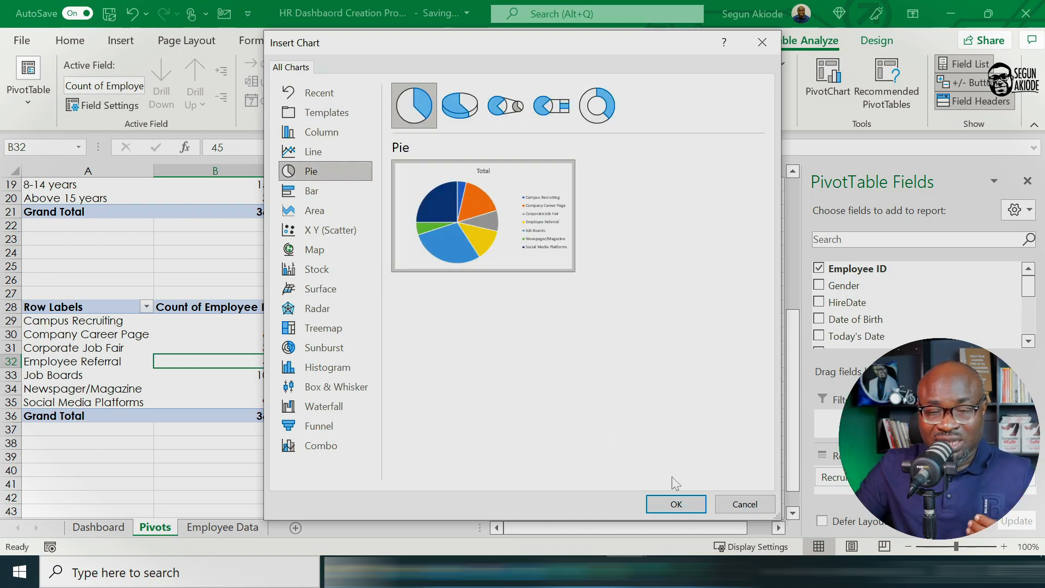
pyautogui.click(676, 505)
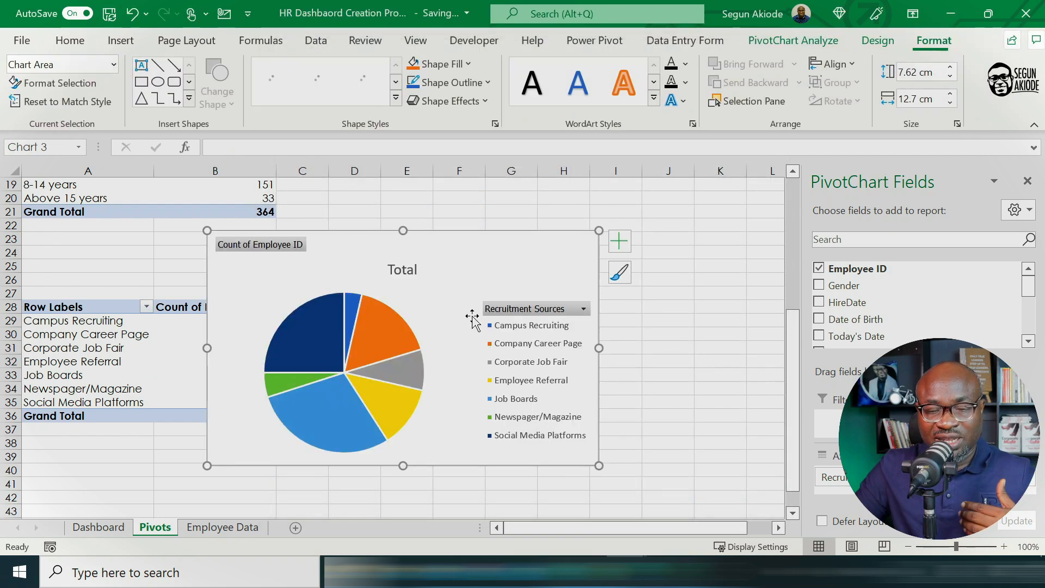
# Step: Move the pie chart beside its PivotTable and hide all field buttons on it
pyautogui.moveTo(384, 250); pyautogui.dragTo(410, 256)
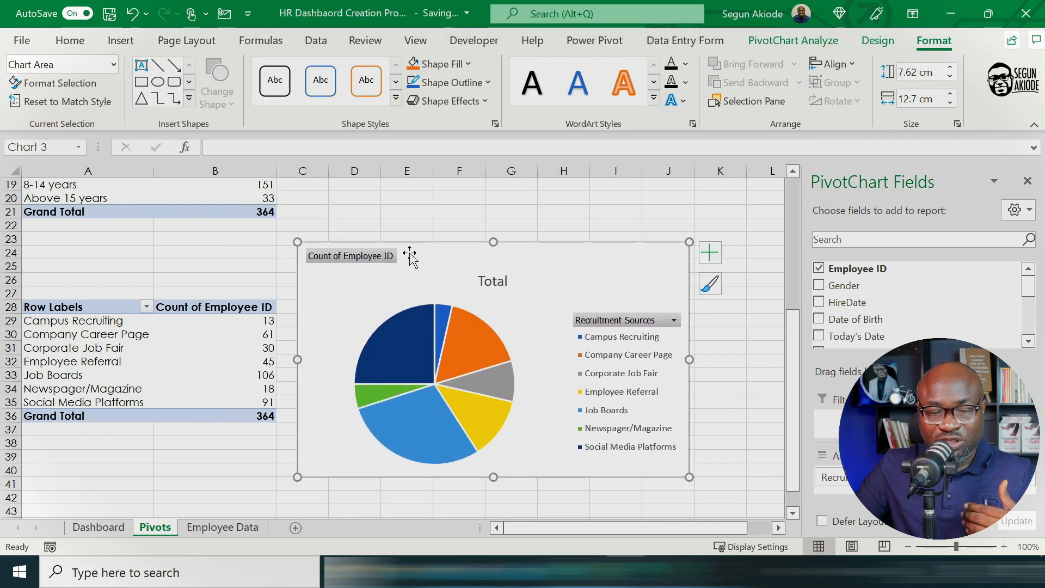
pyautogui.rightClick(375, 263)
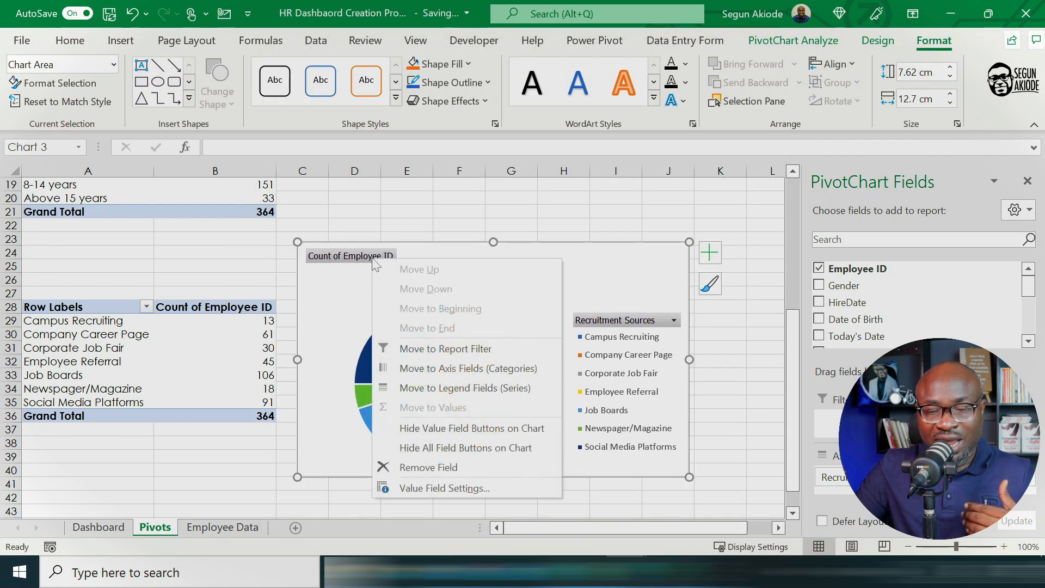
pyautogui.click(475, 456)
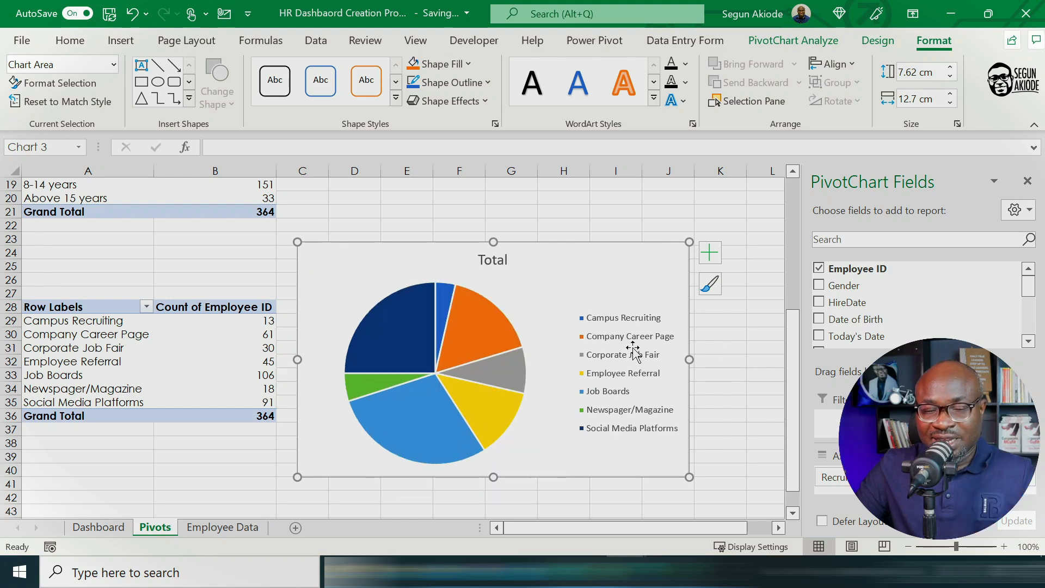
# Step: Change the pie chart's title to Workforce Recruitment Sources
pyautogui.doubleClick(477, 260)
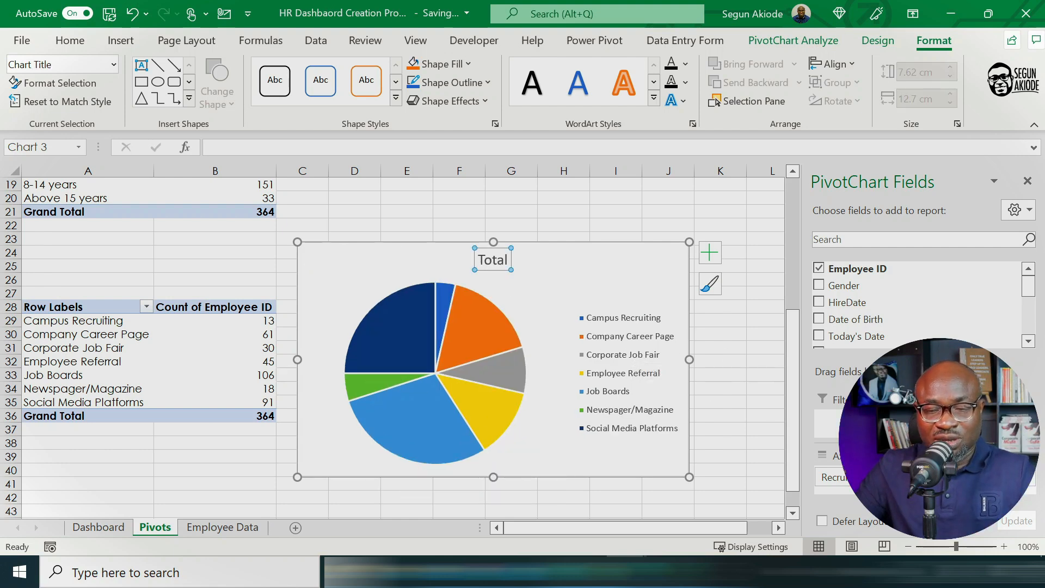
pyautogui.click(478, 259)
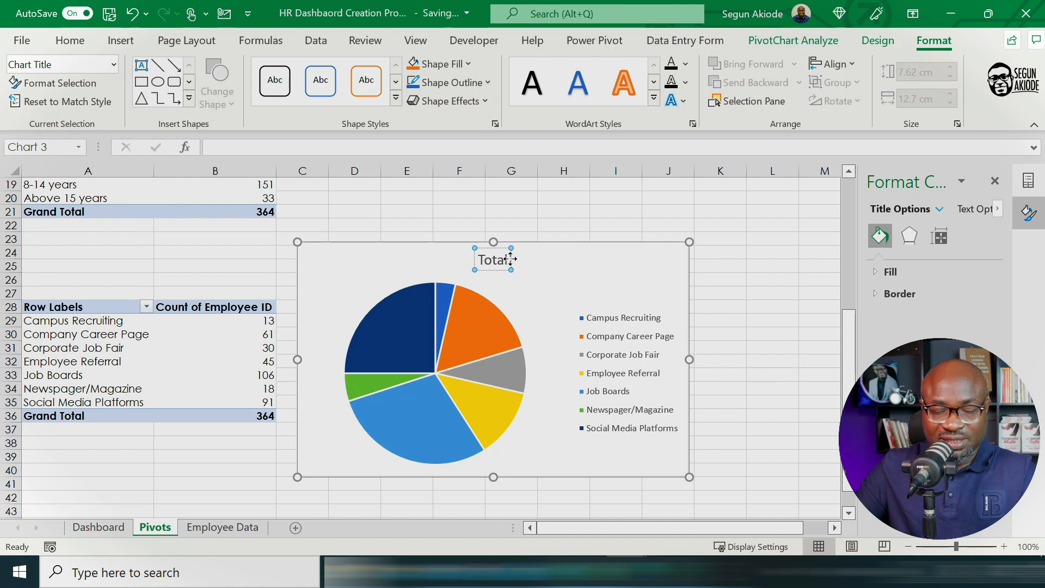
pyautogui.write('Wor')
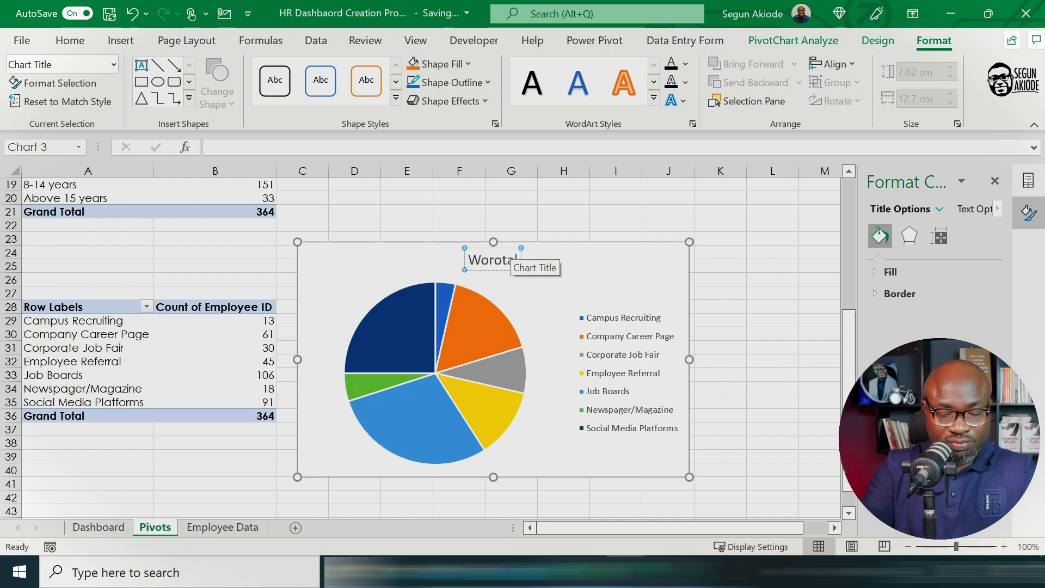
pyautogui.write('kf')
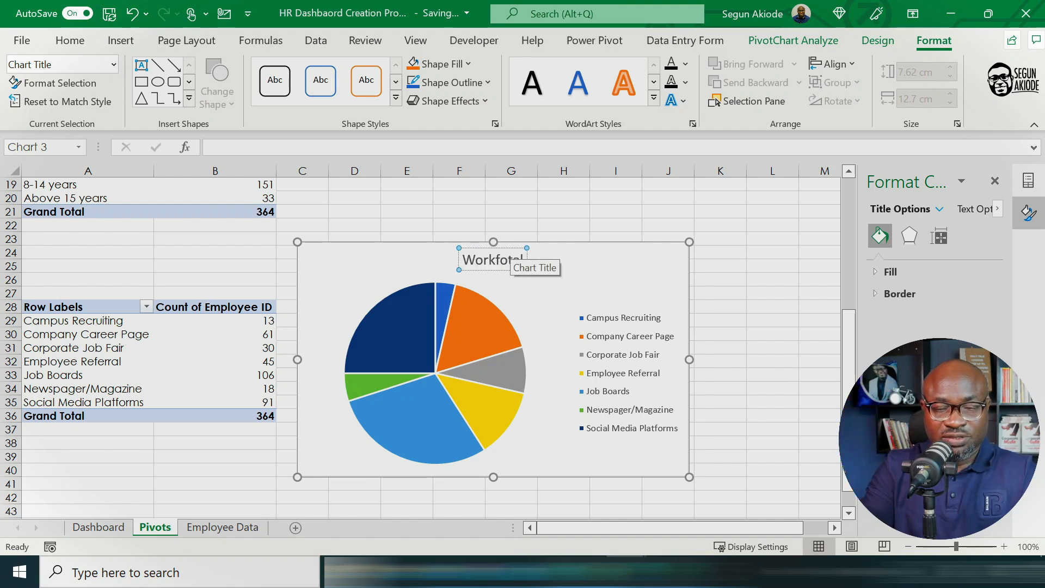
pyautogui.write('orce T')
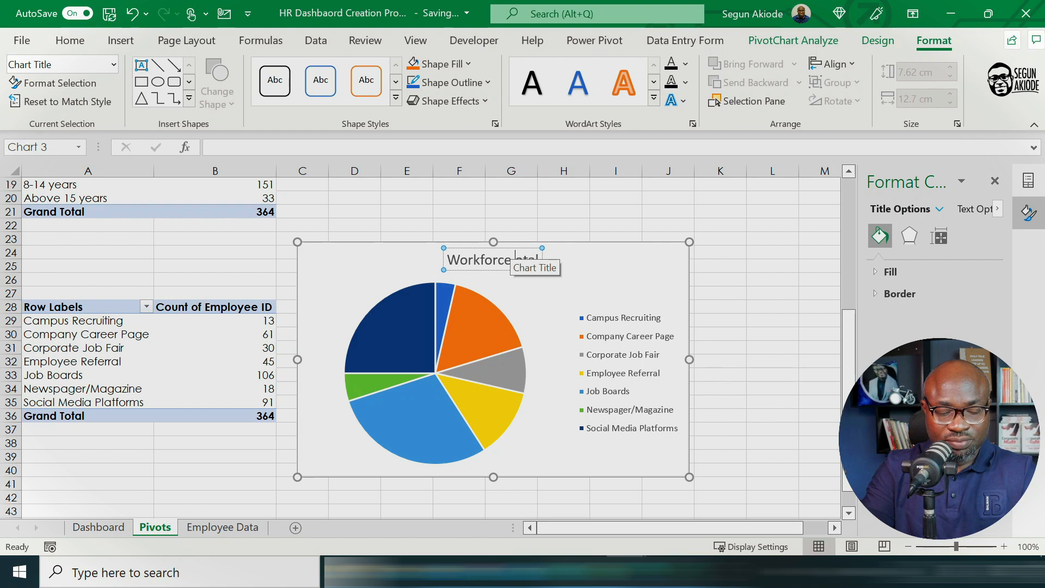
pyautogui.write('ecruitment ')
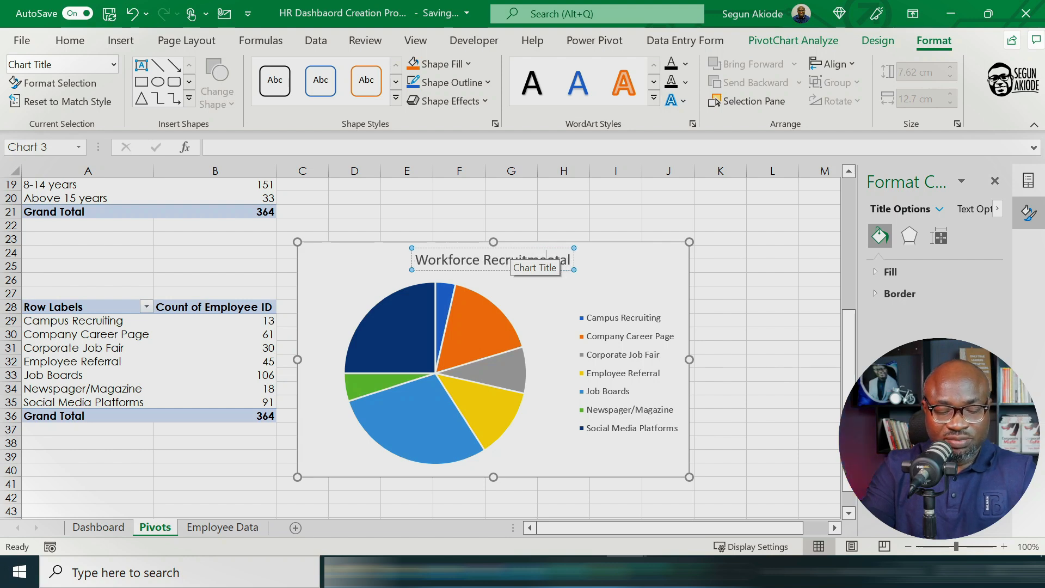
pyautogui.write('S')
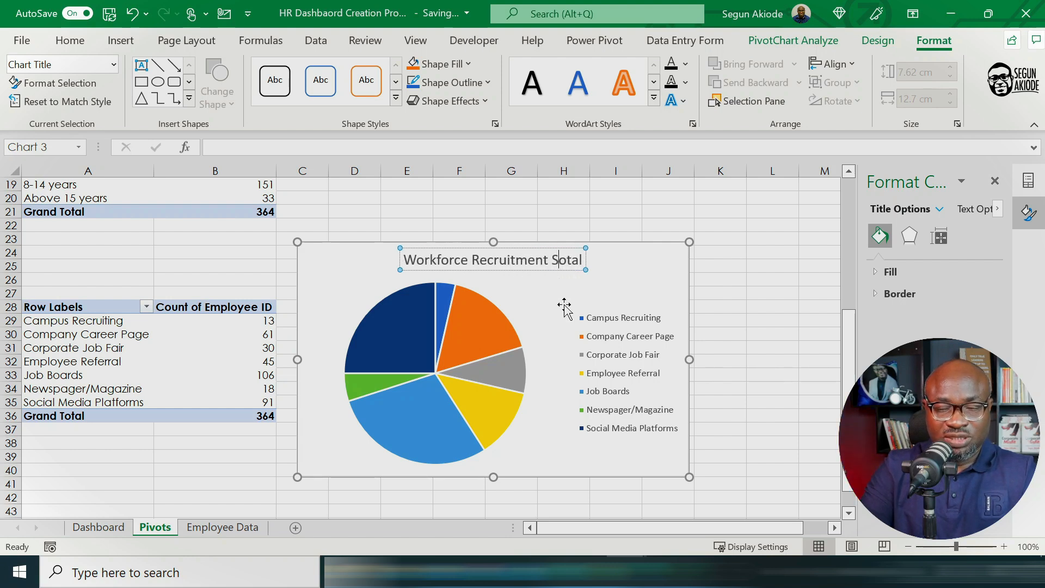
pyautogui.write('ources')
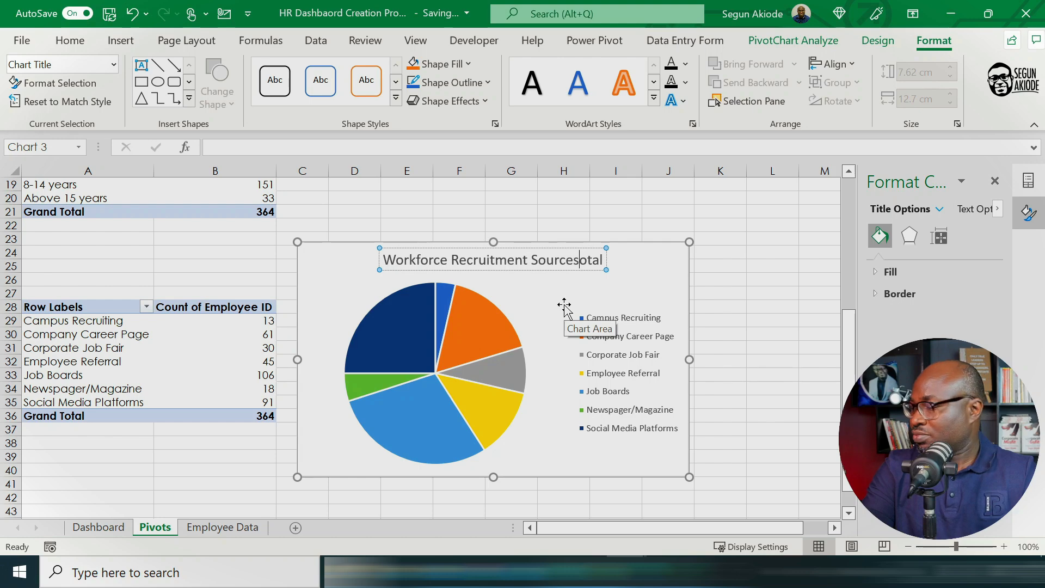
pyautogui.press('Delete')
pyautogui.press('Delete')
pyautogui.press('Delete')
pyautogui.press('Delete')
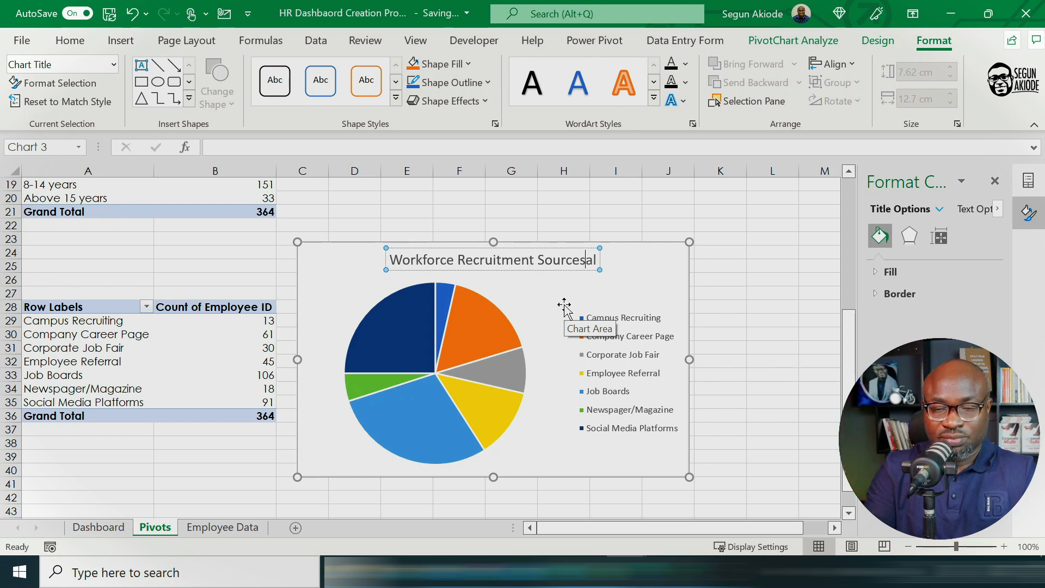
# Step: Move the Workforce Recruitment Sources chart to the Dashboard sheet and close the PivotChart field list
pyautogui.click(631, 250)
pyautogui.rightClick(635, 253)
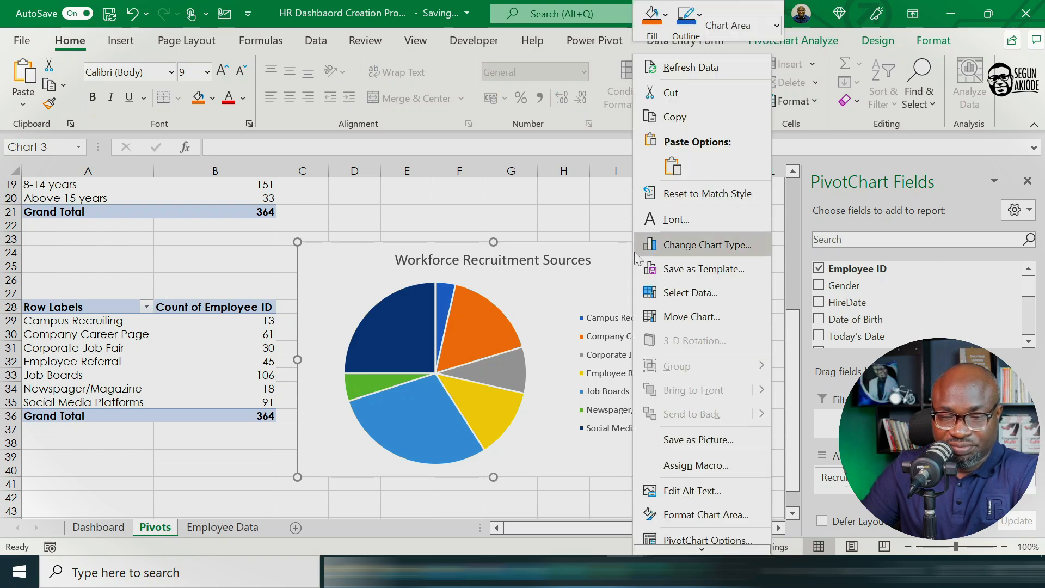
pyautogui.click(691, 315)
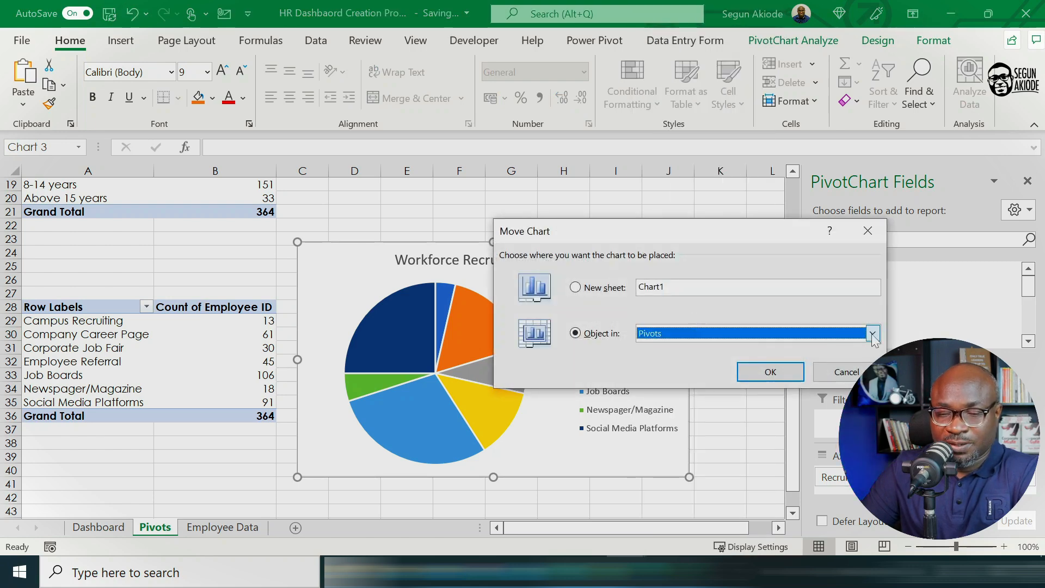
pyautogui.click(873, 334)
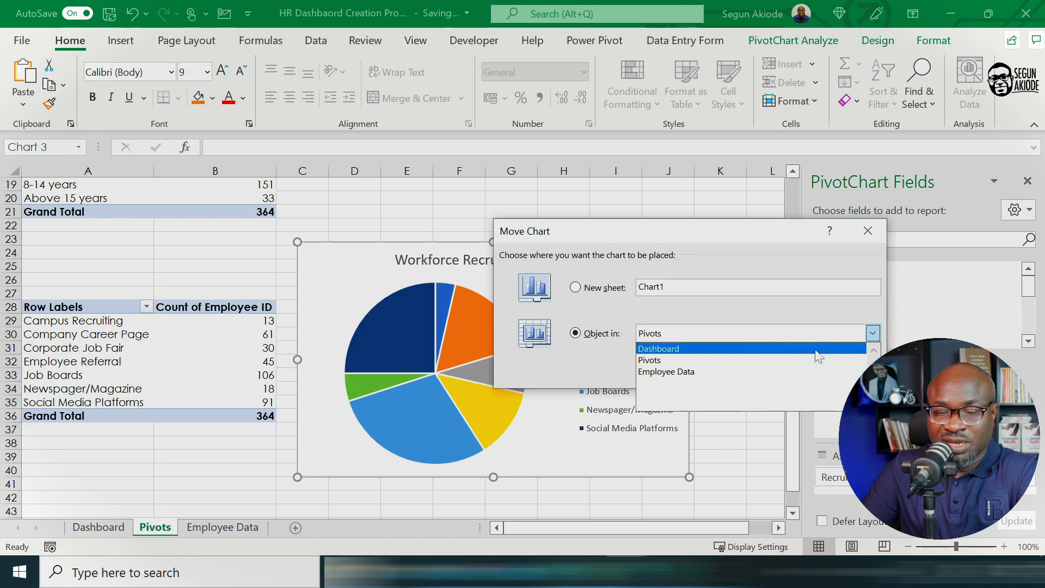
pyautogui.click(699, 349)
pyautogui.click(769, 373)
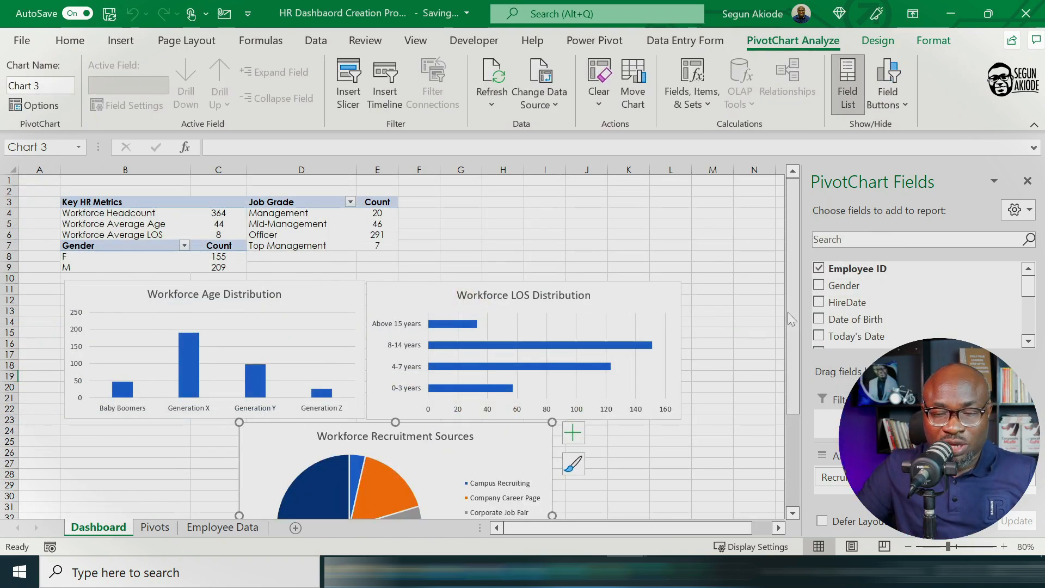
pyautogui.click(1028, 181)
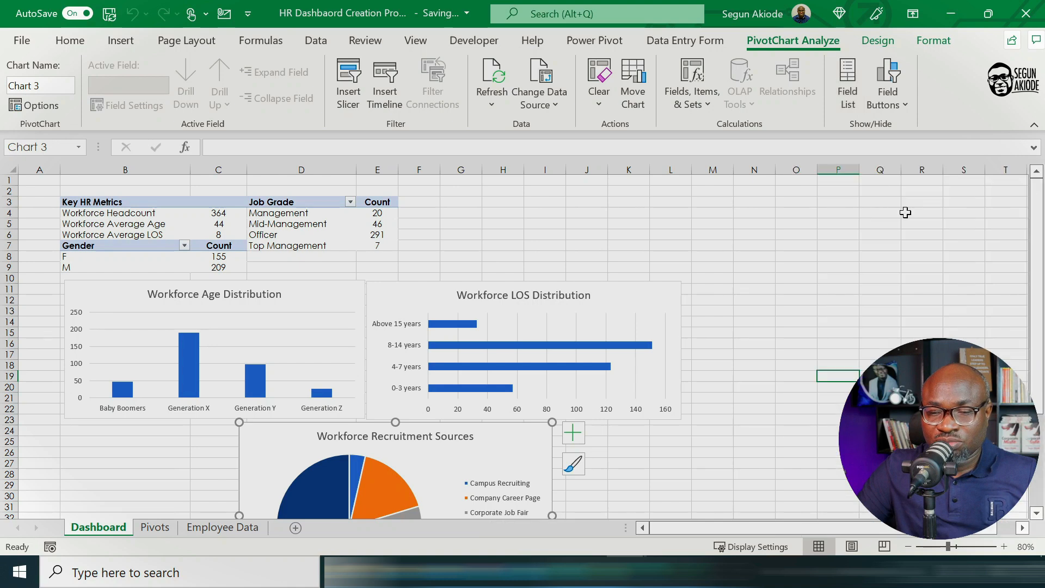
# Step: Place the Workforce Recruitment Sources chart beside the Workforce LOS Distribution chart and set its height to 5.6 cm
pyautogui.moveTo(263, 426); pyautogui.dragTo(710, 288)
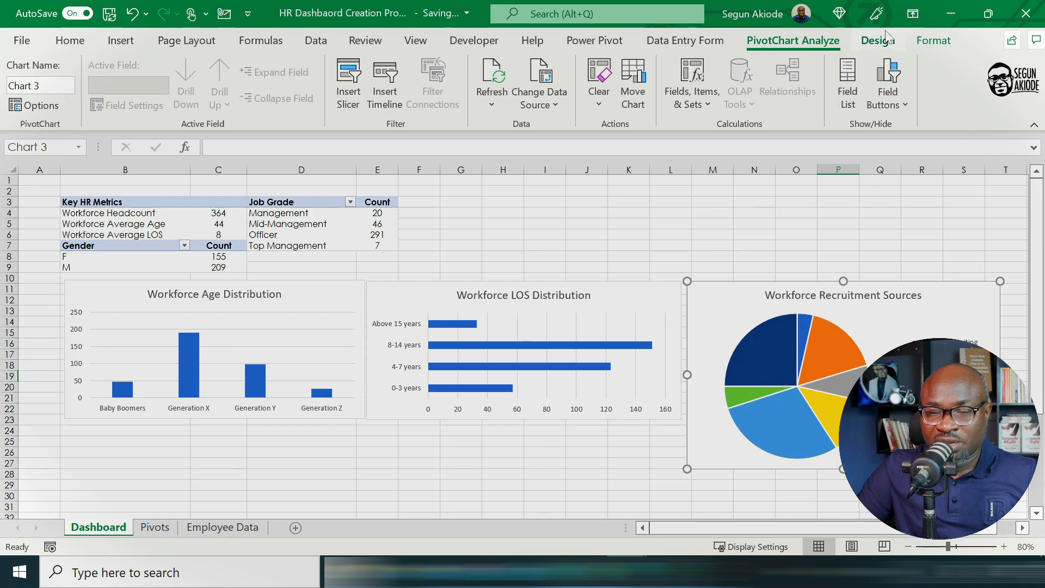
pyautogui.click(936, 43)
pyautogui.click(918, 72)
pyautogui.write('5.6')
pyautogui.press('Return')
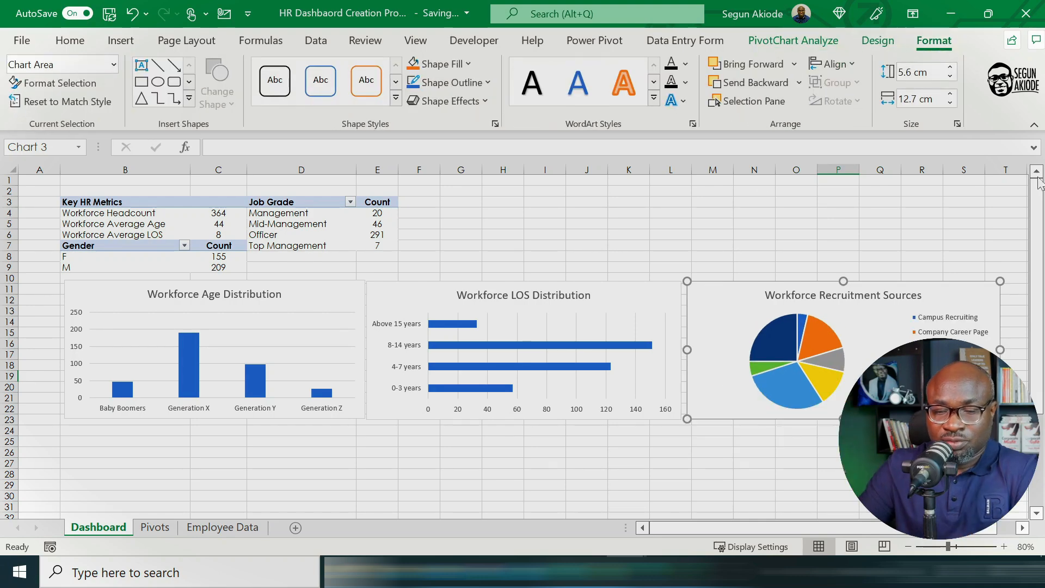
pyautogui.click(717, 473)
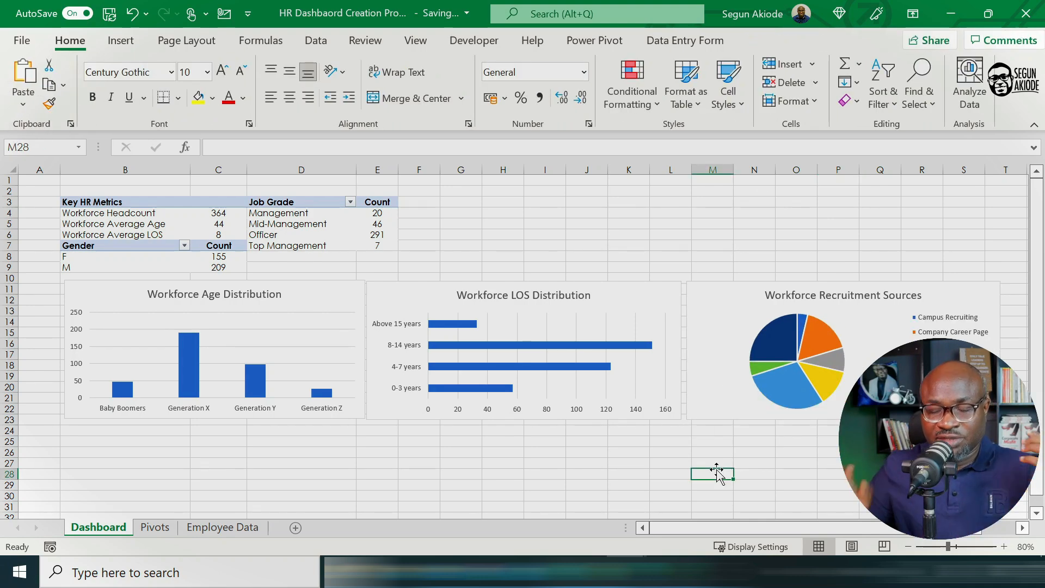
# Step: Apply the quick layout with title, percentage labels and side legend to the Workforce Recruitment Sources pie chart
pyautogui.click(720, 294)
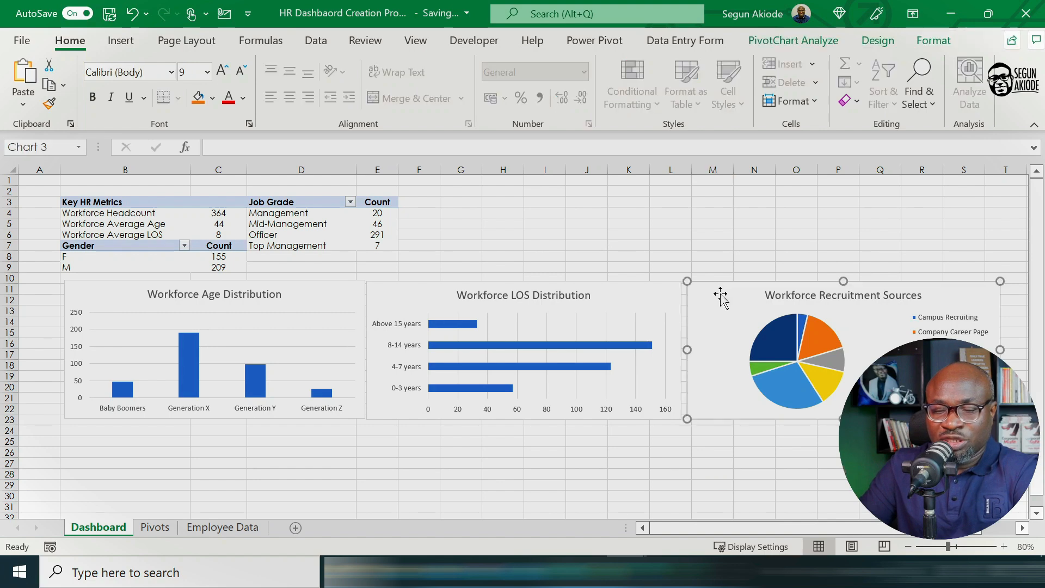
pyautogui.rightClick(721, 294)
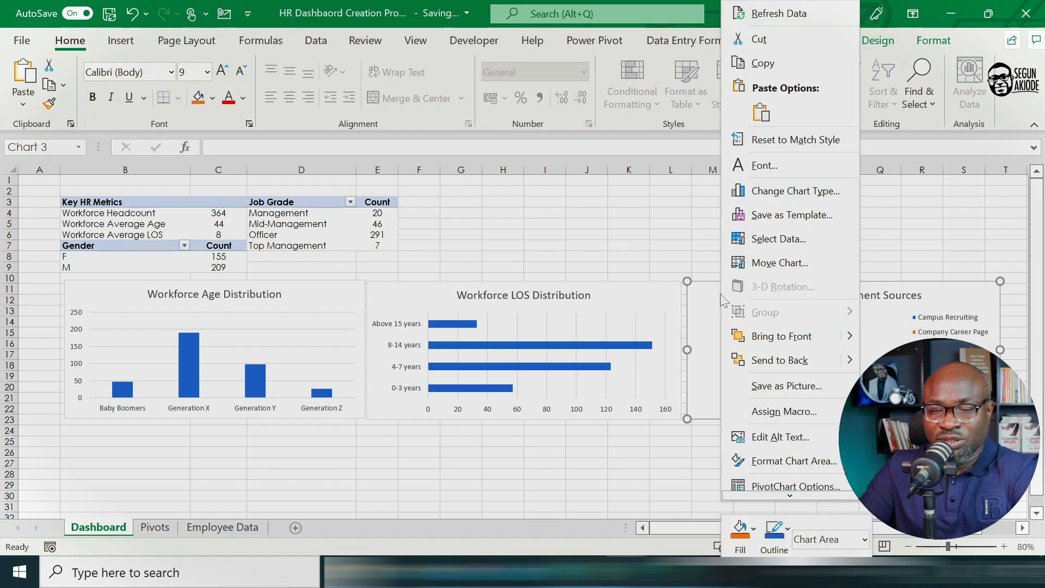
pyautogui.click(696, 304)
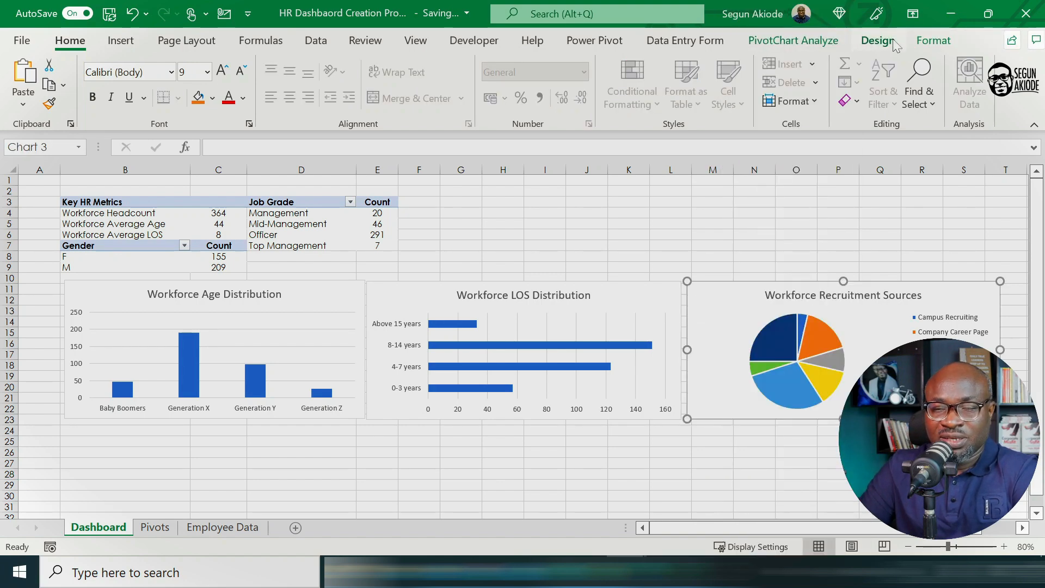
pyautogui.click(932, 42)
pyautogui.click(878, 41)
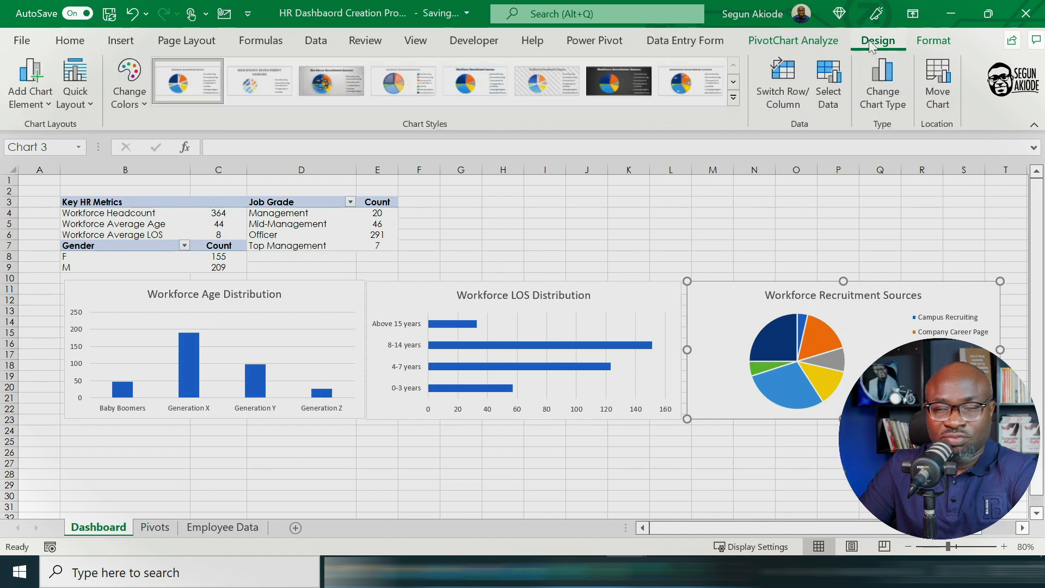
pyautogui.click(88, 100)
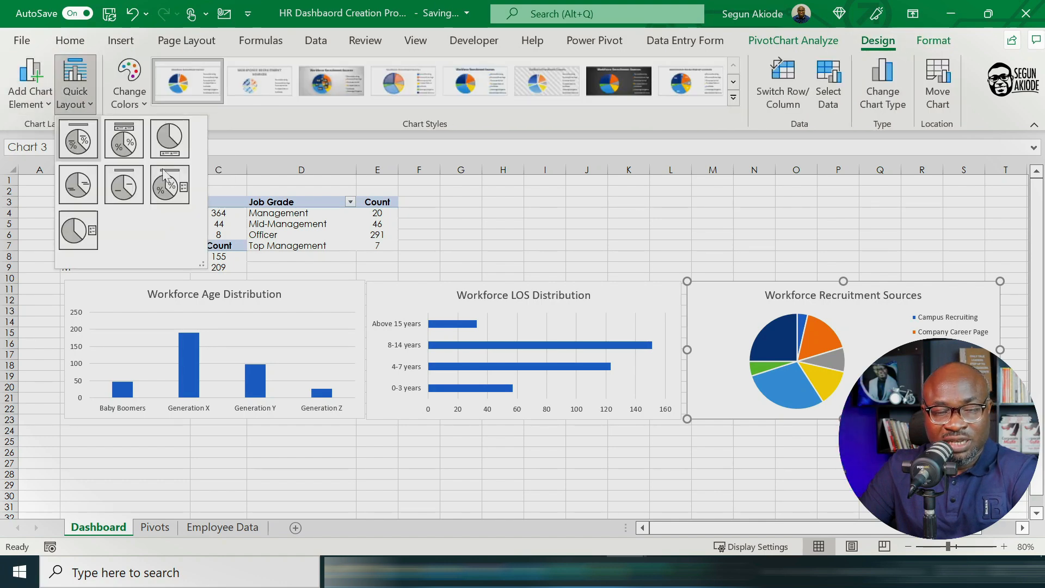
pyautogui.click(174, 185)
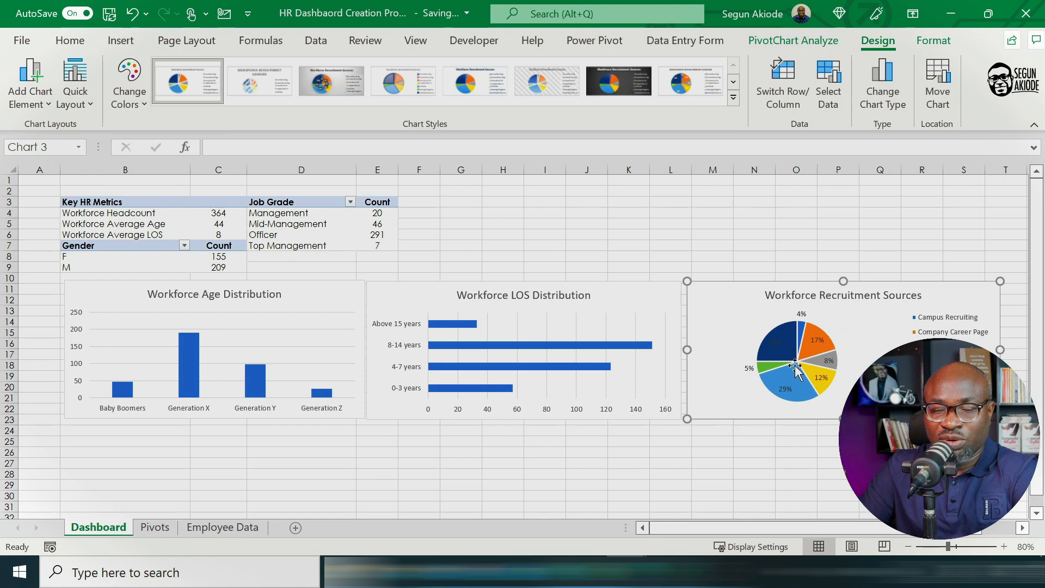
pyautogui.click(749, 369)
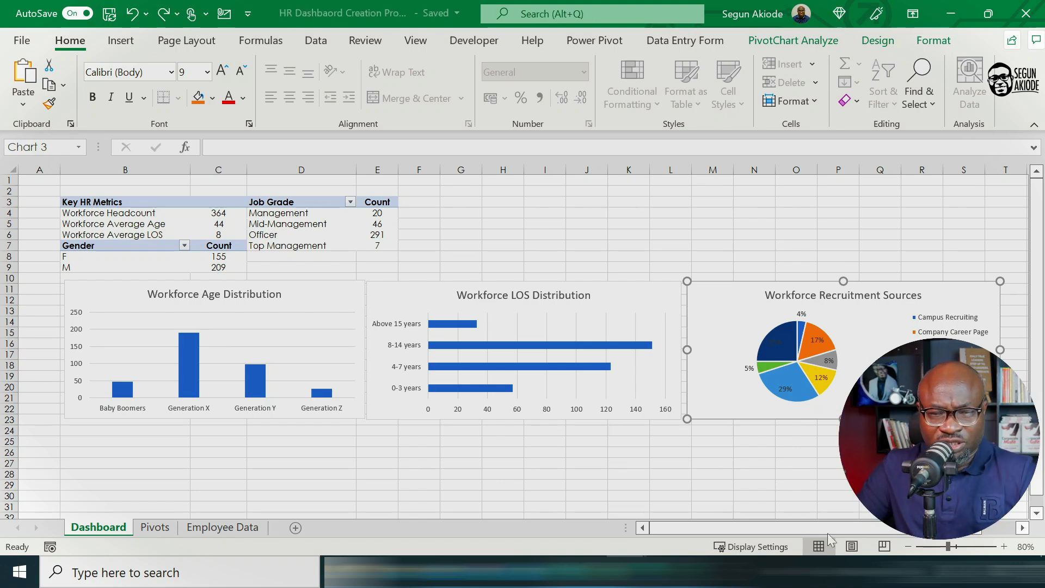
pyautogui.click(543, 451)
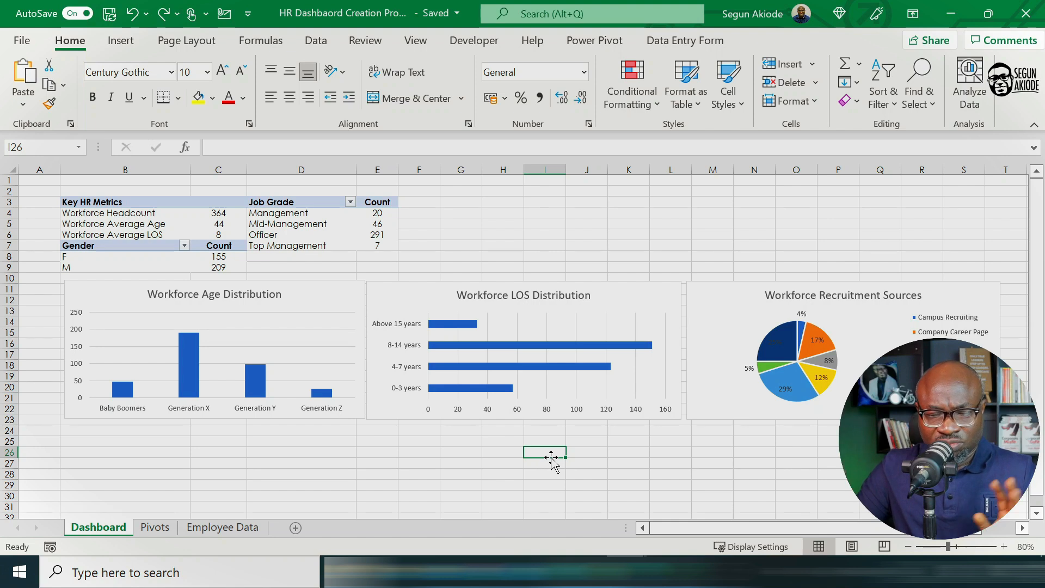
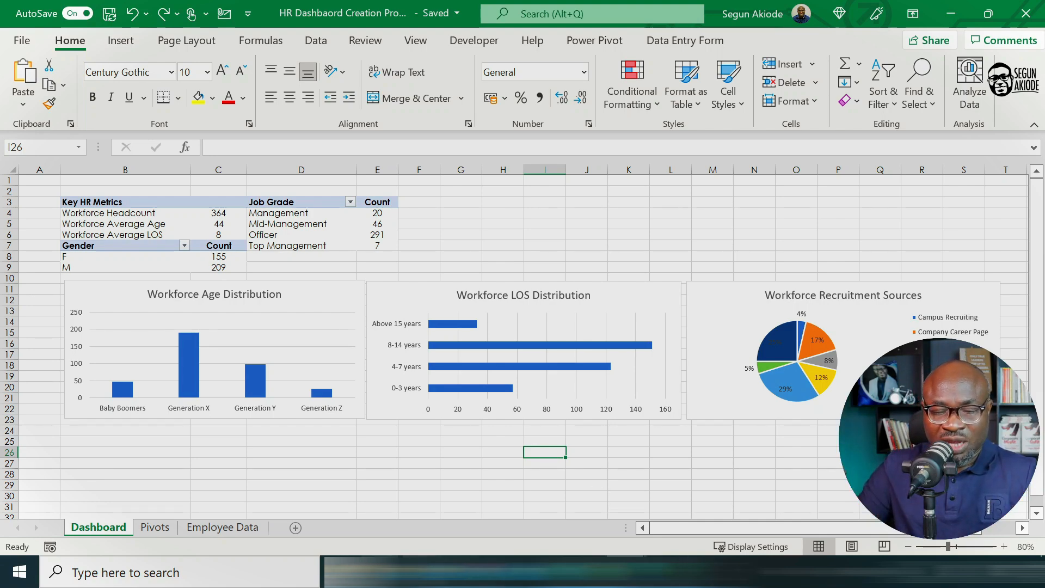
# Step: Create a PivotTable from the employee data table Table13, placed on the existing Pivots sheet at cell A43
pyautogui.click(230, 528)
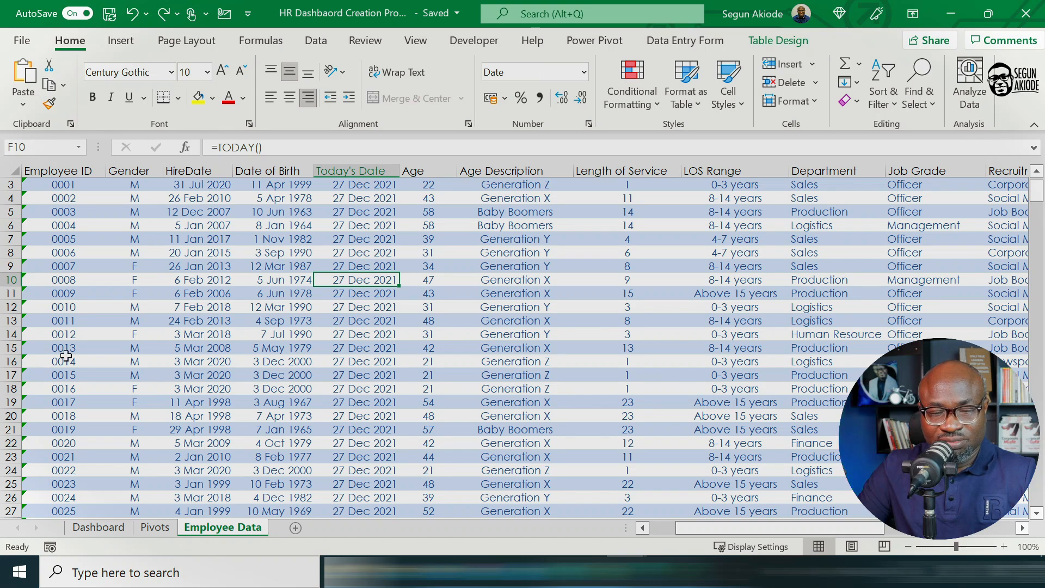
pyautogui.scroll(1, 243, 364)
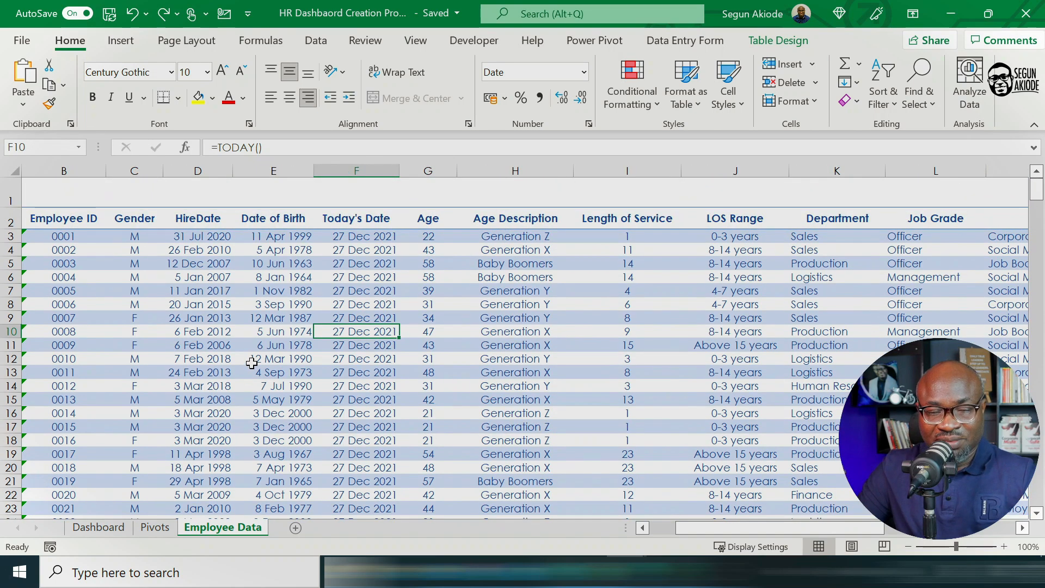
pyautogui.click(770, 44)
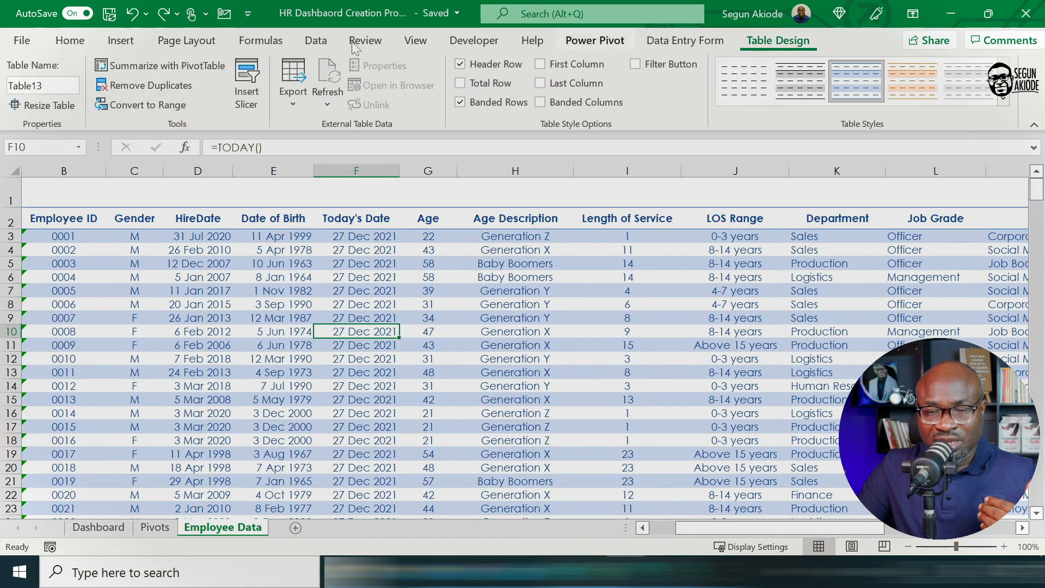
pyautogui.click(194, 63)
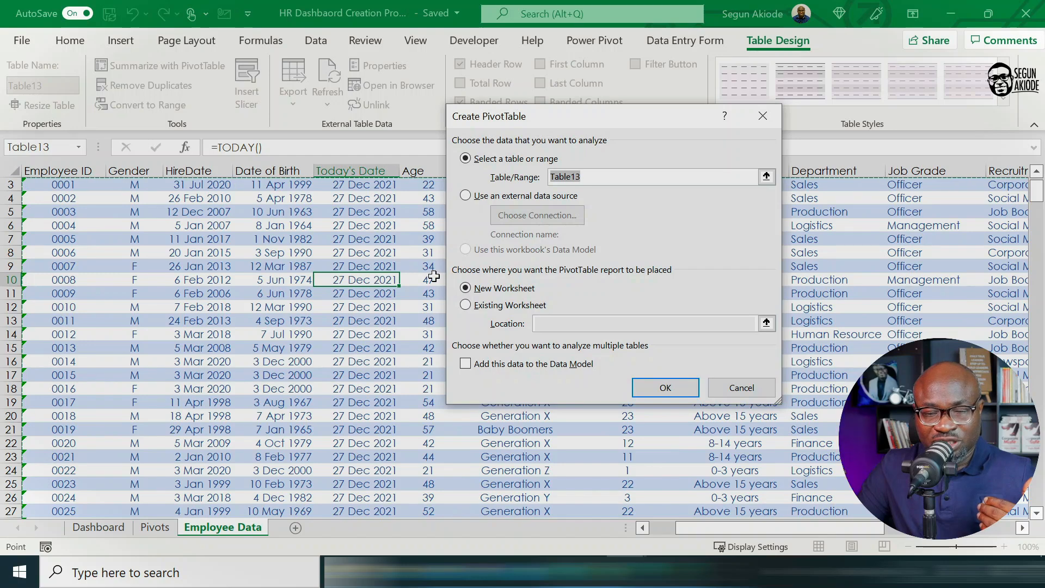
pyautogui.click(458, 301)
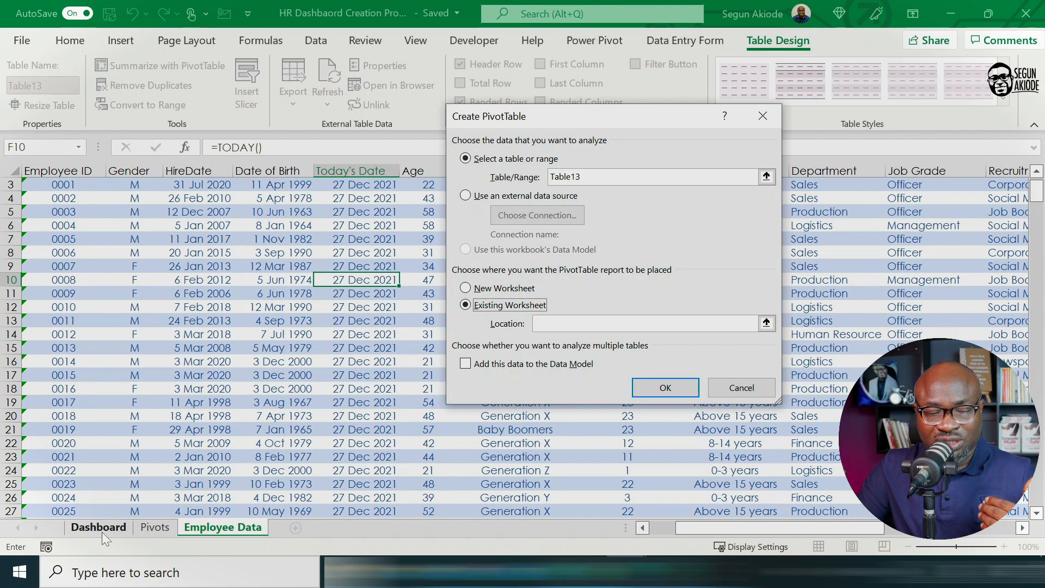
pyautogui.click(155, 527)
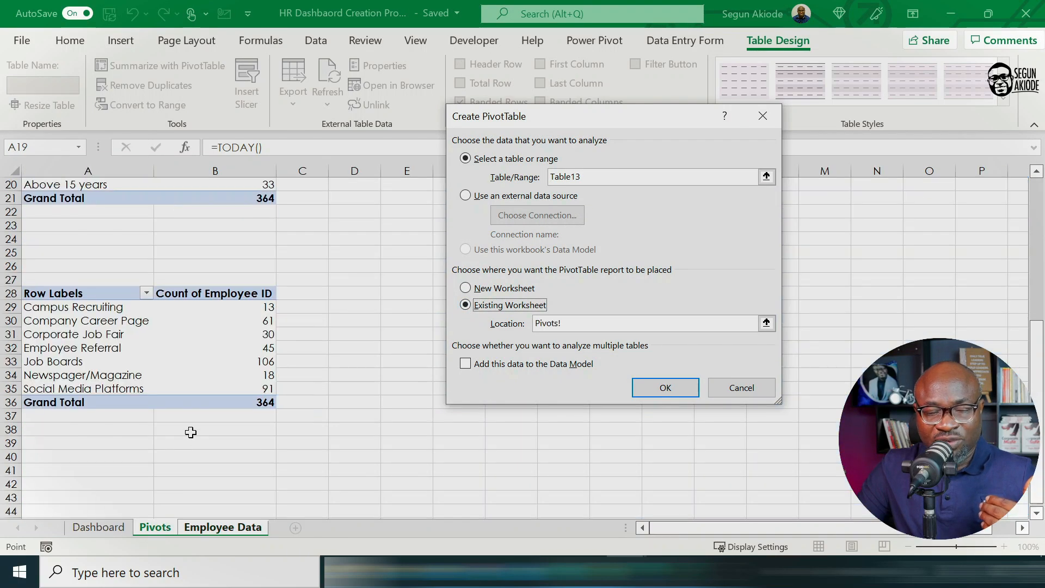
pyautogui.scroll(-5, 191, 431)
pyautogui.click(62, 312)
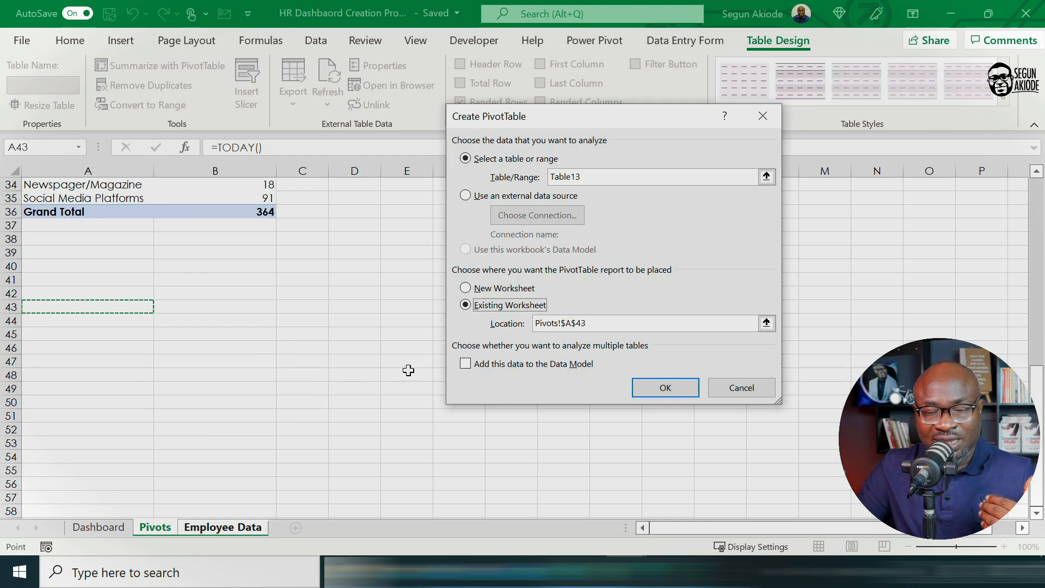
pyautogui.click(685, 388)
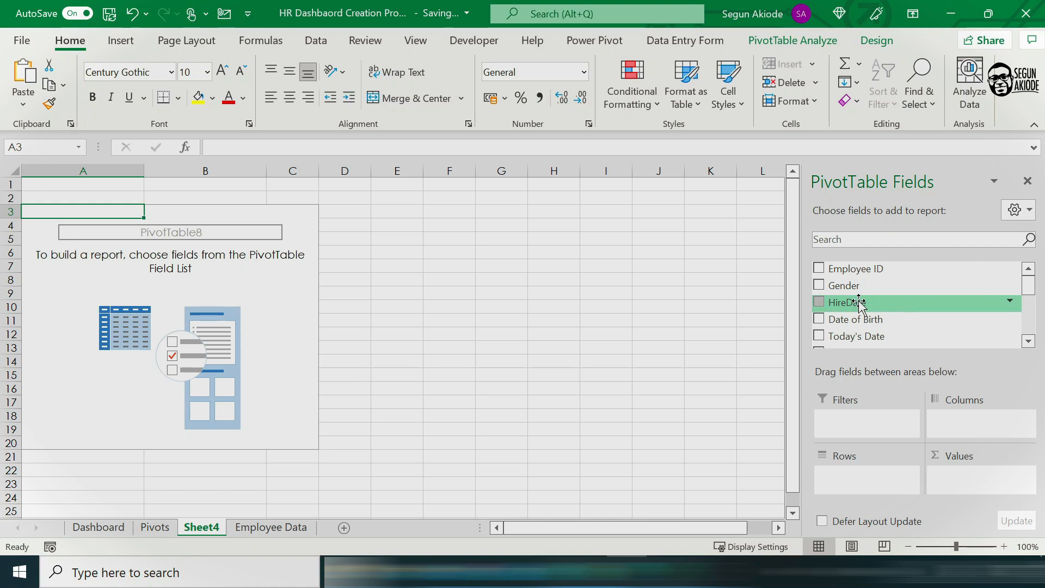
# Step: Set HireDate as the PivotTable rows with a count of Employee ID as values, and group the dates by months and years
pyautogui.moveTo(860, 303); pyautogui.dragTo(857, 479)
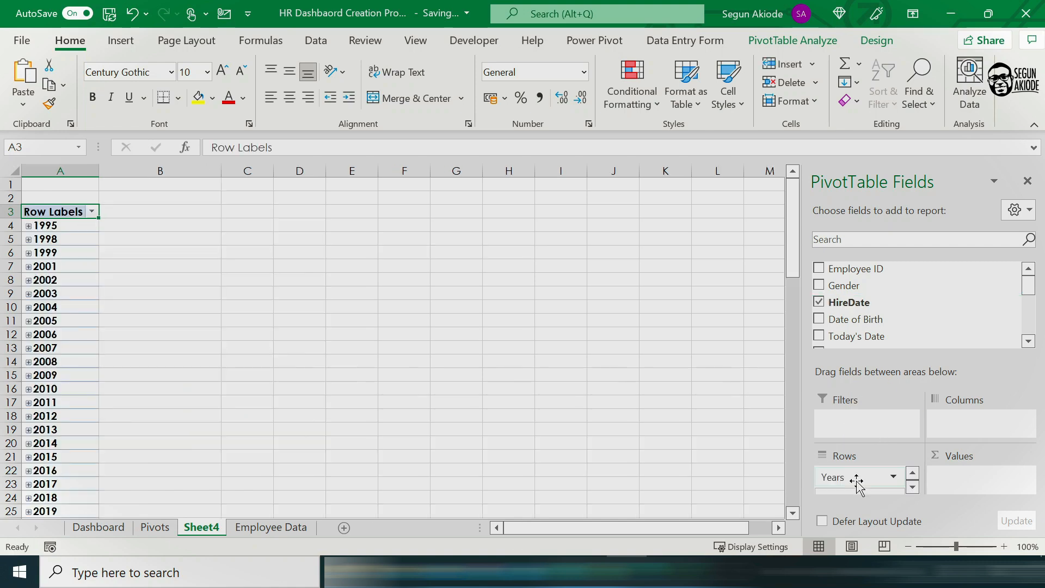
pyautogui.moveTo(867, 272); pyautogui.dragTo(980, 485)
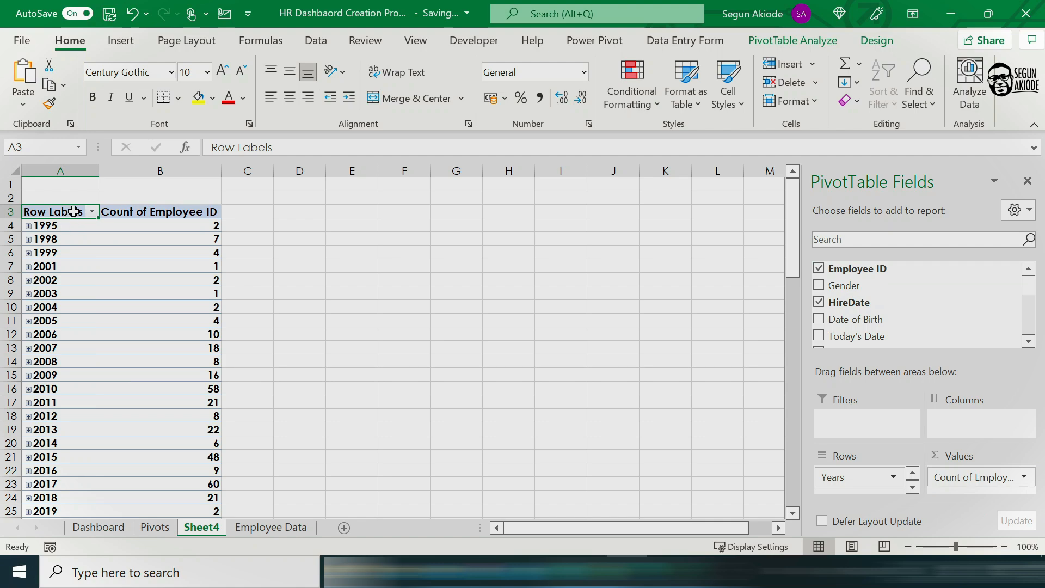
pyautogui.click(72, 218)
pyautogui.rightClick(74, 223)
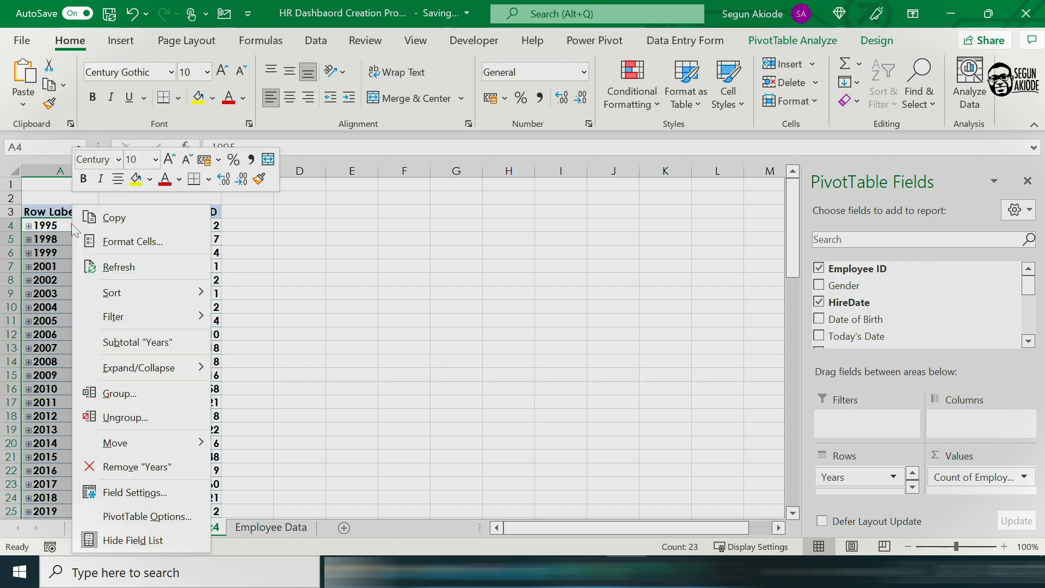
pyautogui.click(114, 393)
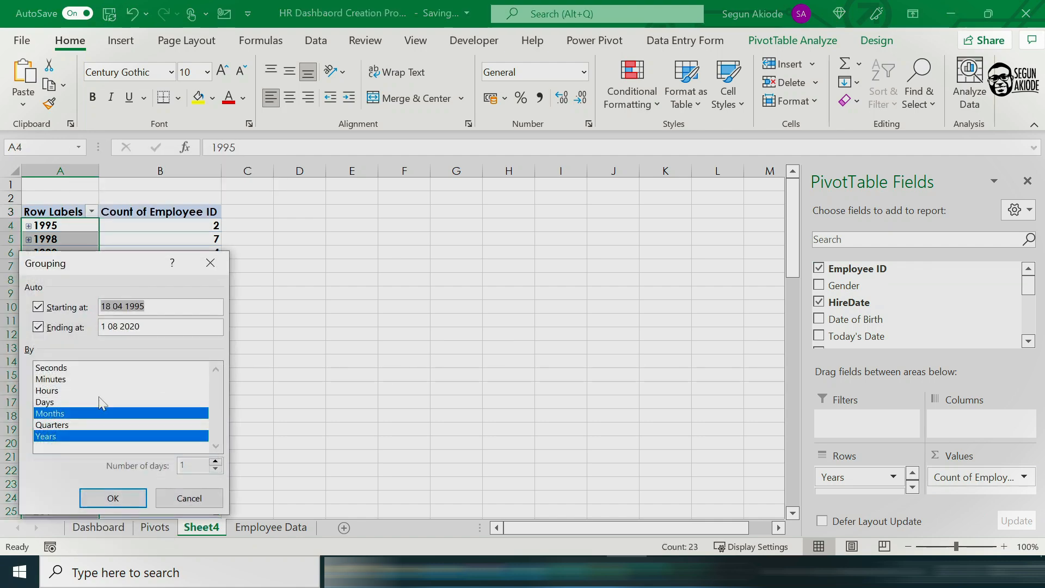
pyautogui.click(52, 425)
pyautogui.click(63, 427)
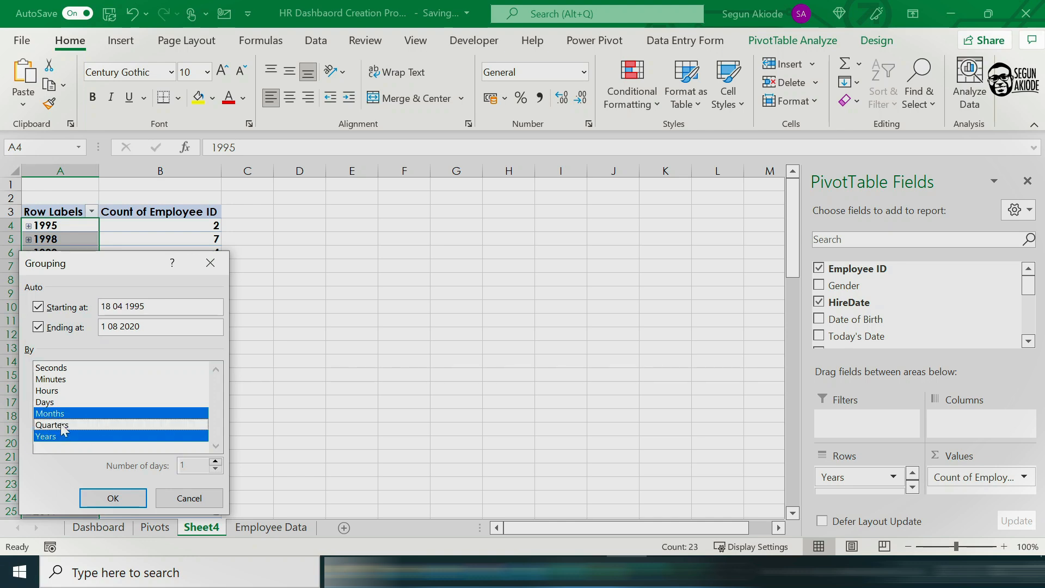
pyautogui.click(108, 492)
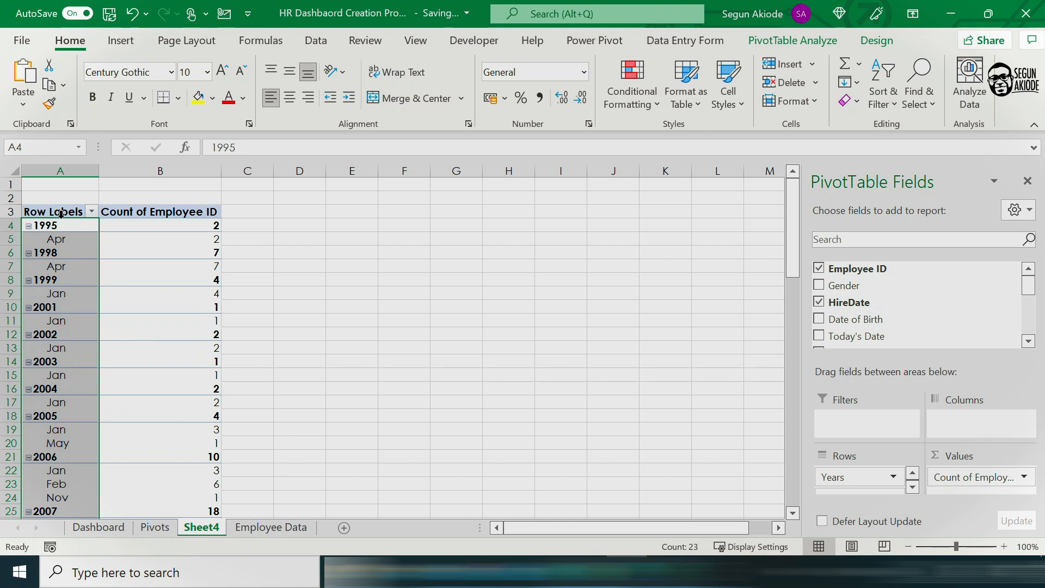
# Step: Collapse all year rows of the hire-date PivotTable so that the months are hidden
pyautogui.rightClick(70, 210)
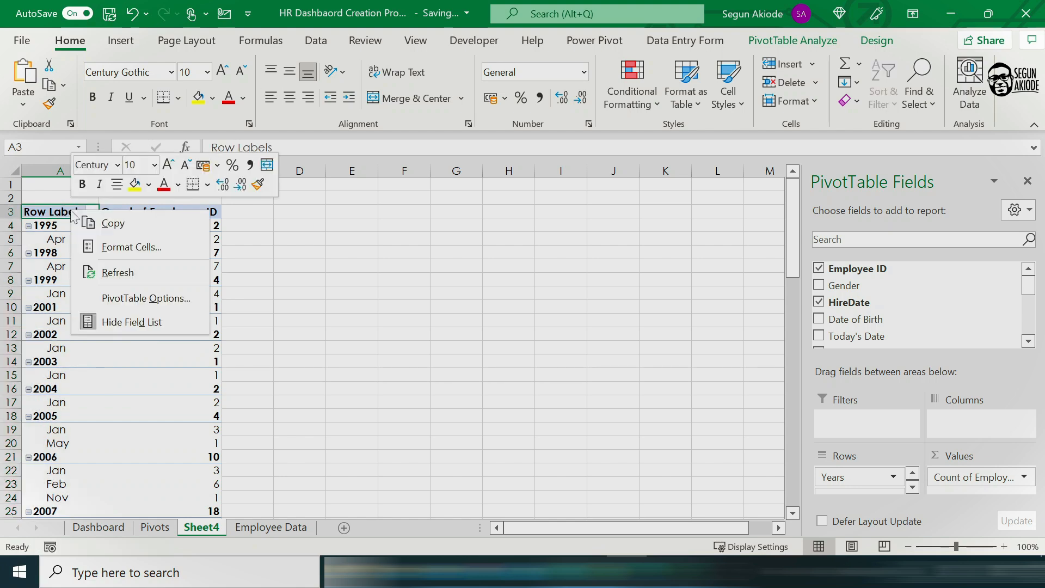
pyautogui.click(450, 267)
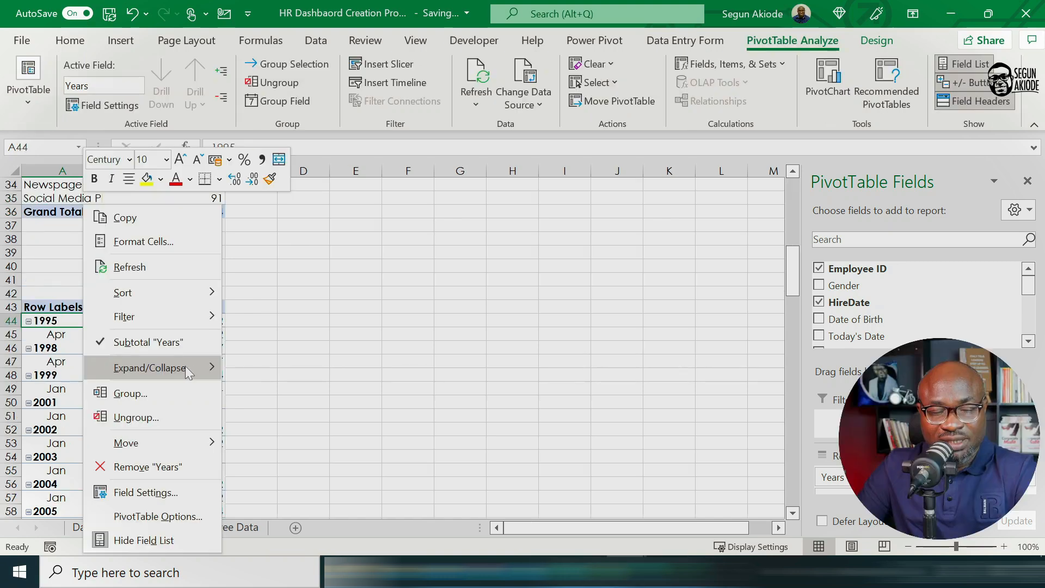
pyautogui.moveTo(194, 373)
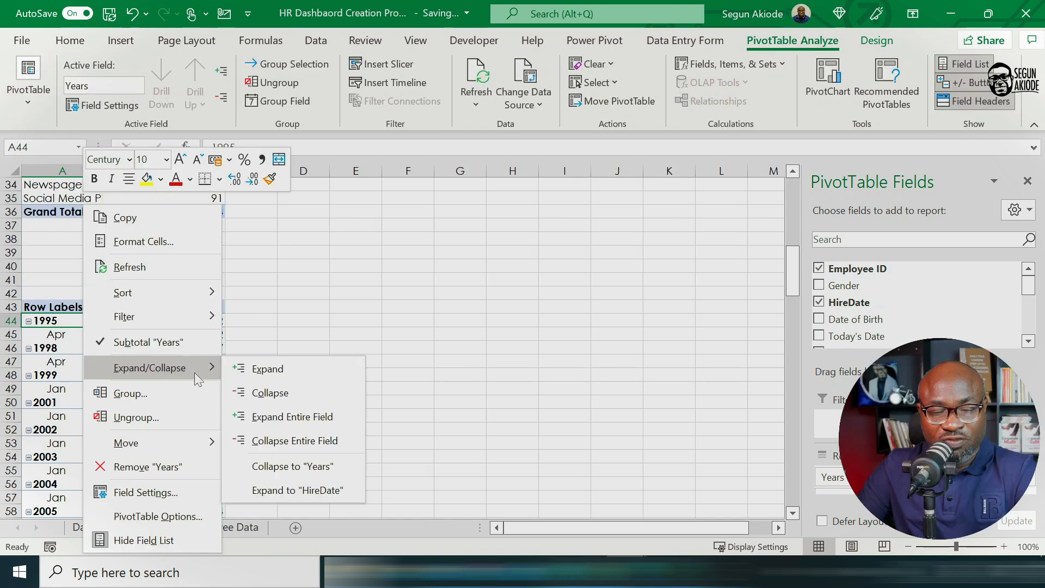
pyautogui.click(257, 375)
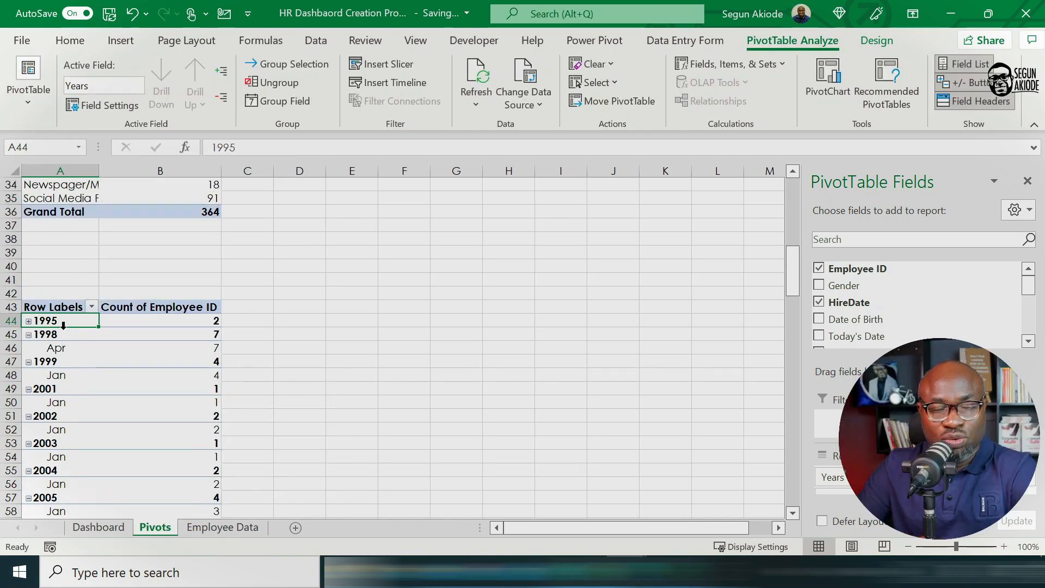
pyautogui.click(69, 312)
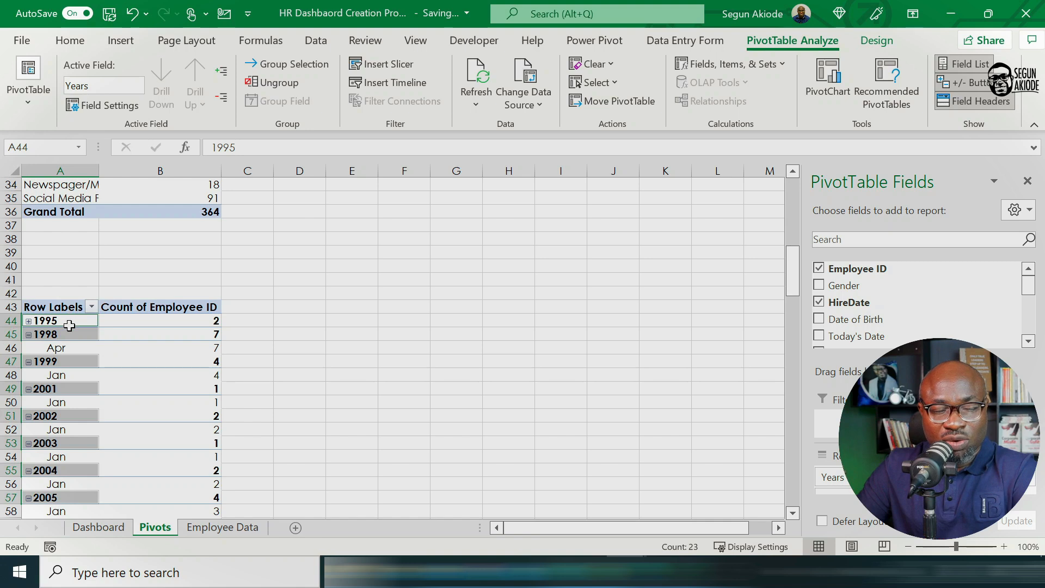
pyautogui.rightClick(69, 325)
pyautogui.moveTo(184, 367)
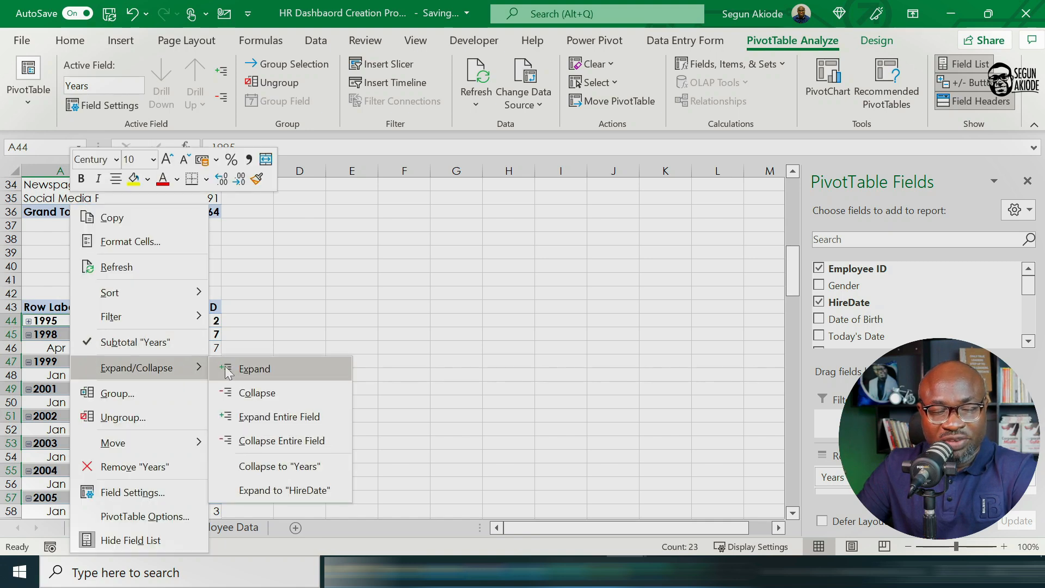
pyautogui.click(240, 393)
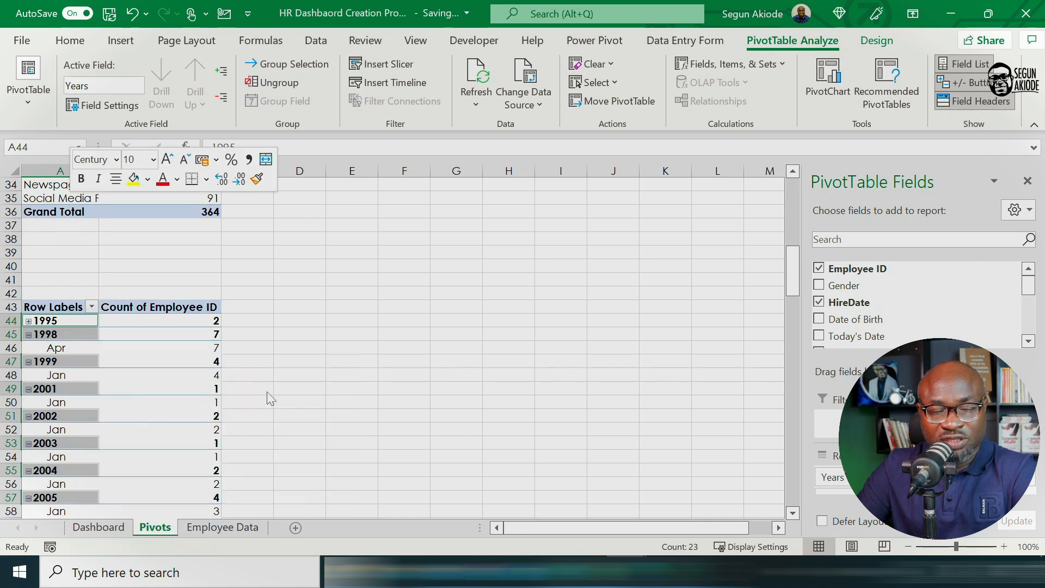
# Step: Insert a Line with Markers PivotChart from the hire-date PivotTable and widen it to about 18.7 cm
pyautogui.click(133, 347)
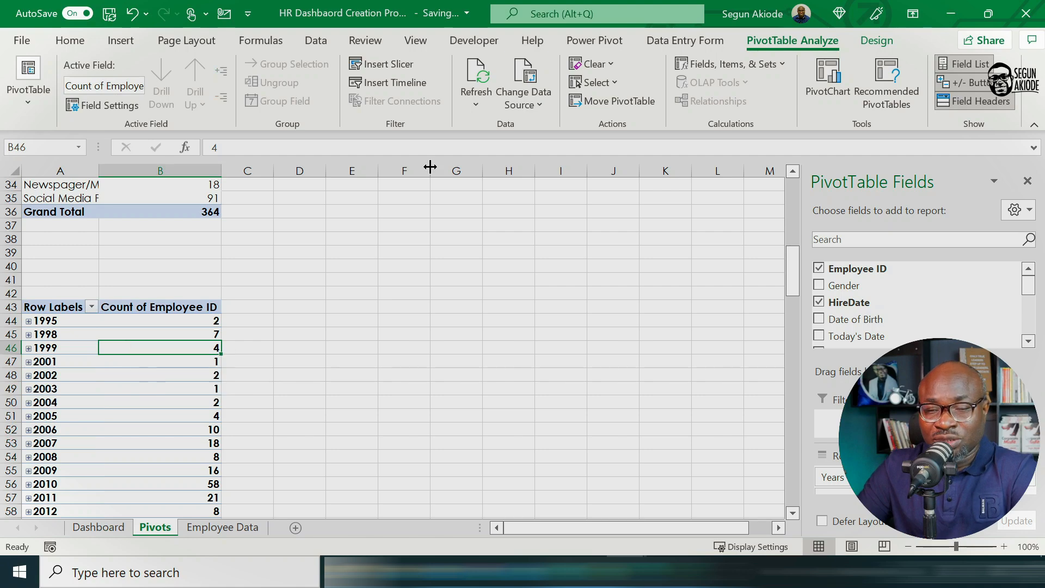
pyautogui.click(823, 91)
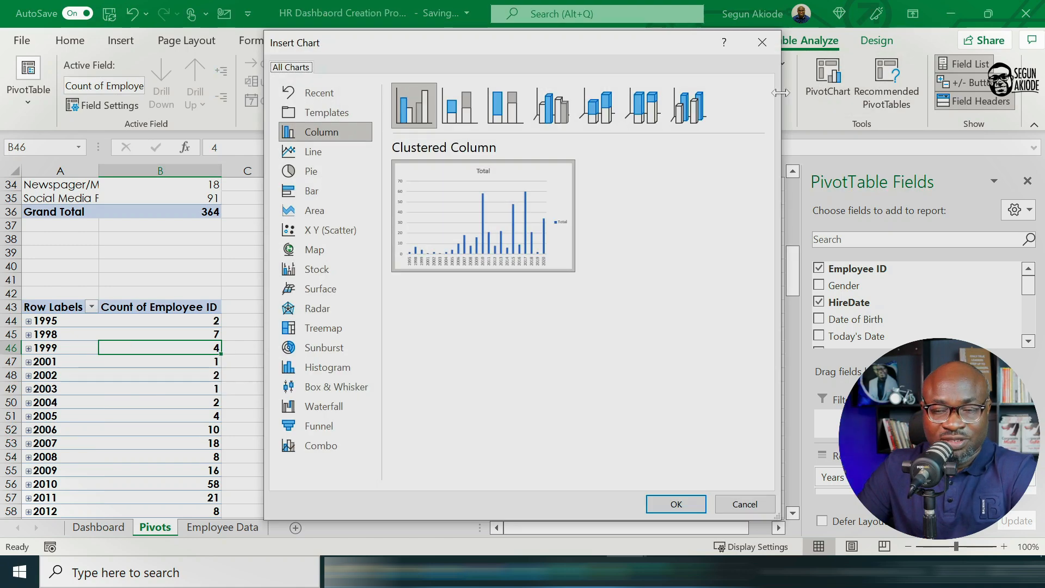
pyautogui.click(328, 154)
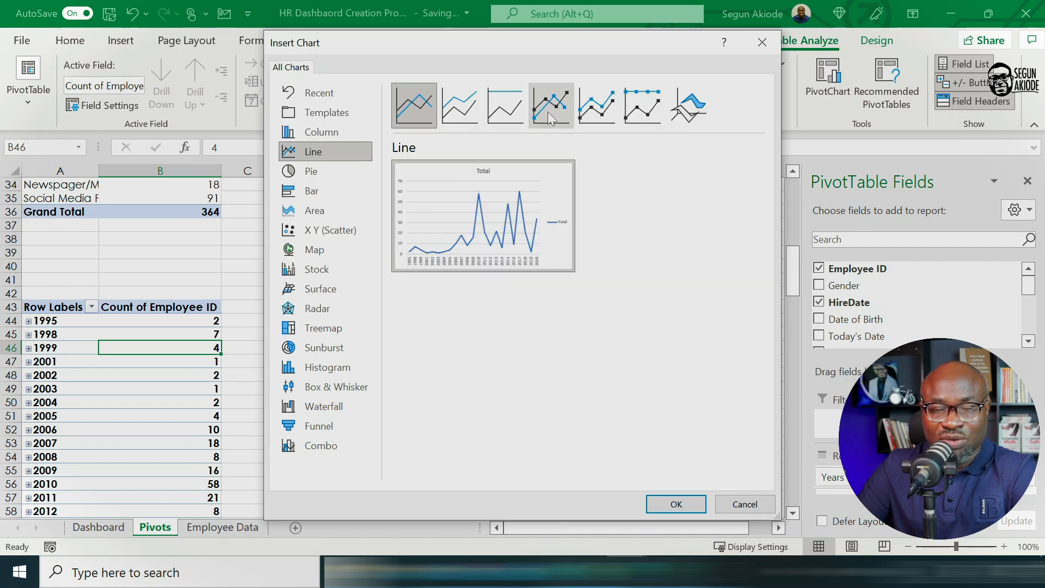
pyautogui.click(548, 112)
pyautogui.click(676, 504)
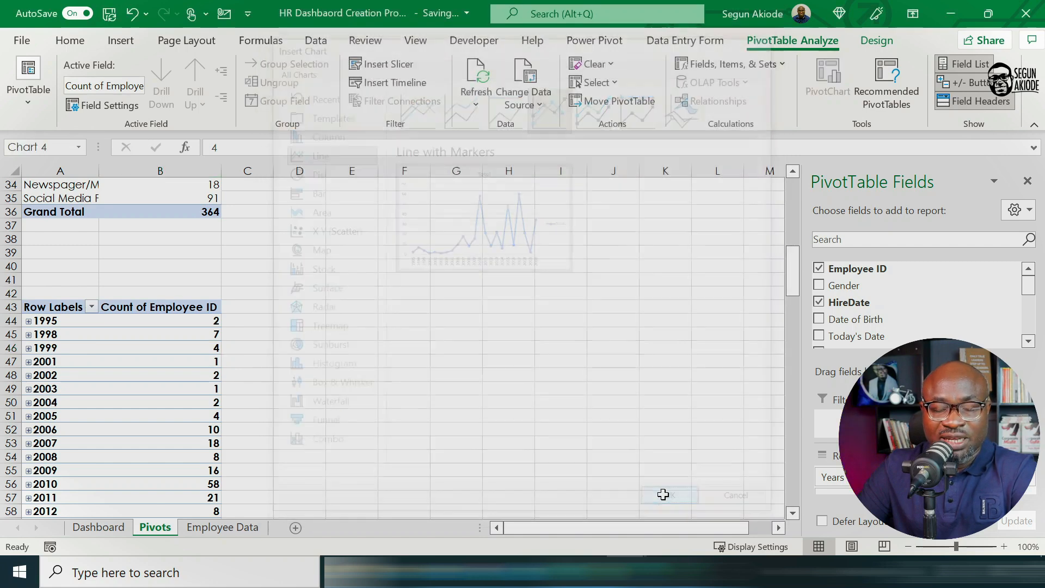
pyautogui.moveTo(427, 235); pyautogui.dragTo(378, 205)
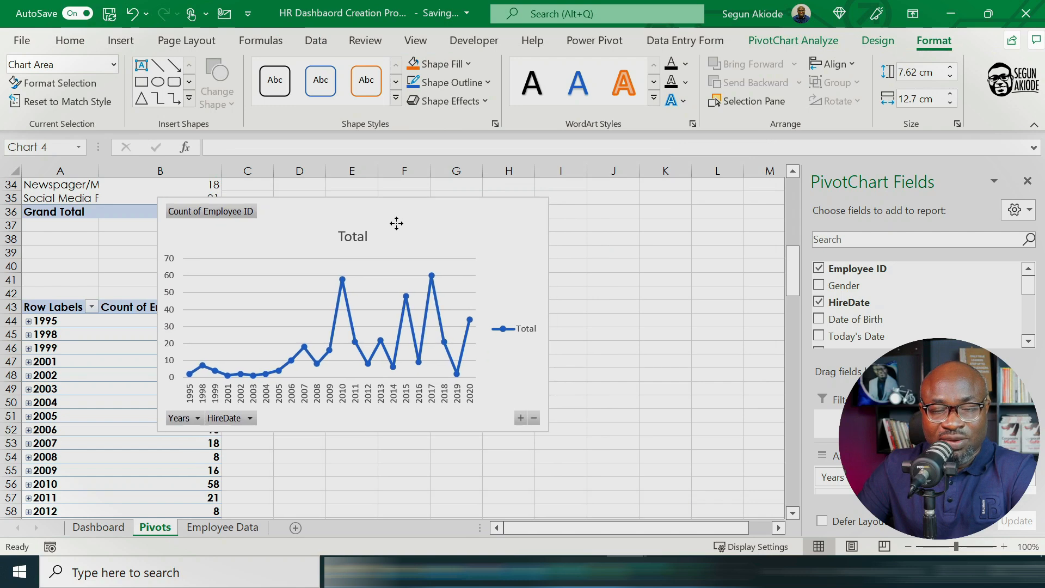
pyautogui.moveTo(549, 432); pyautogui.dragTo(735, 431)
# Step: Hide all field buttons on the hire-date line chart and delete its legend
pyautogui.rightClick(229, 218)
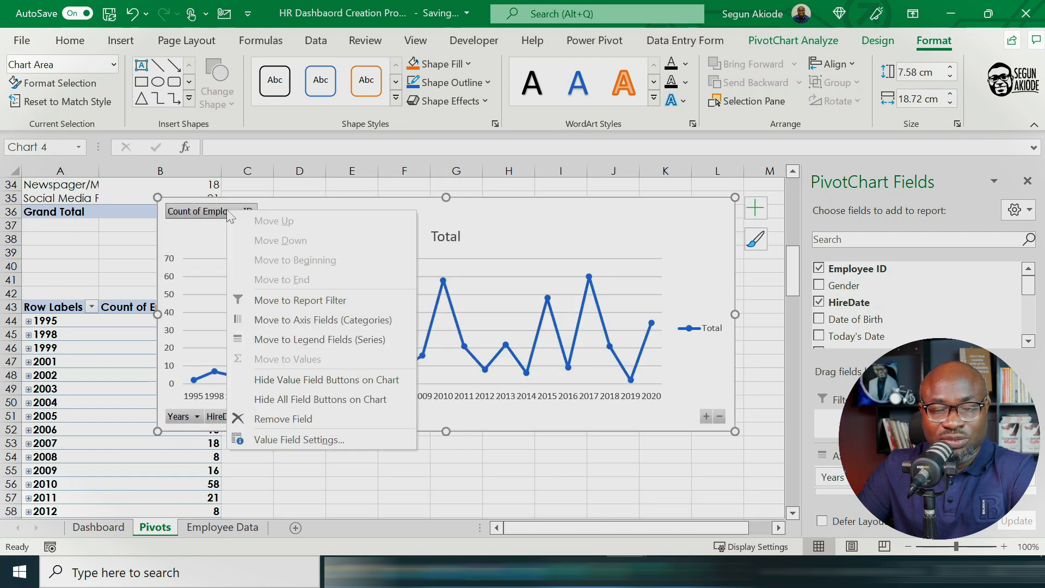
pyautogui.click(305, 399)
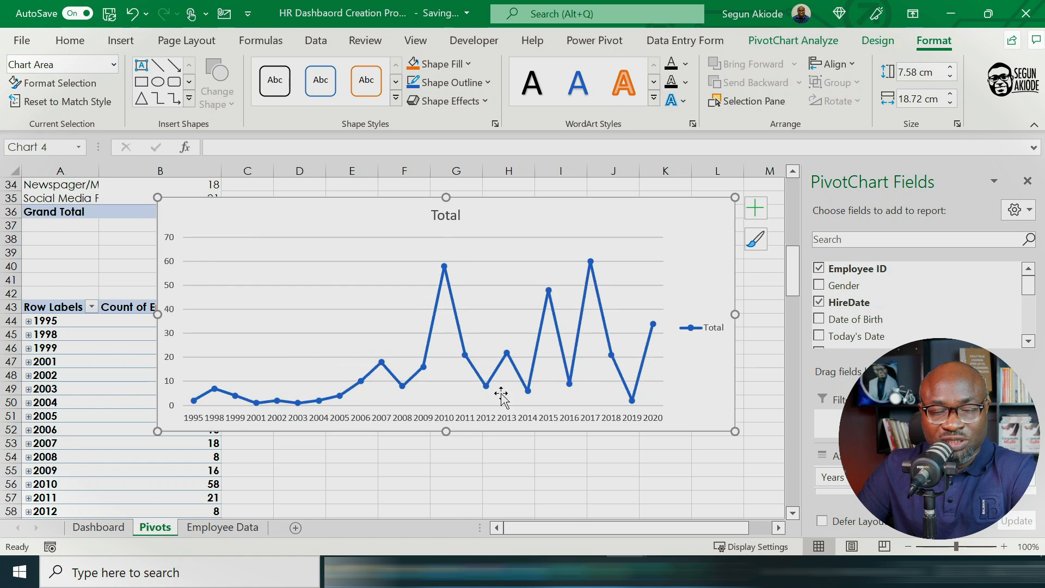
pyautogui.click(698, 333)
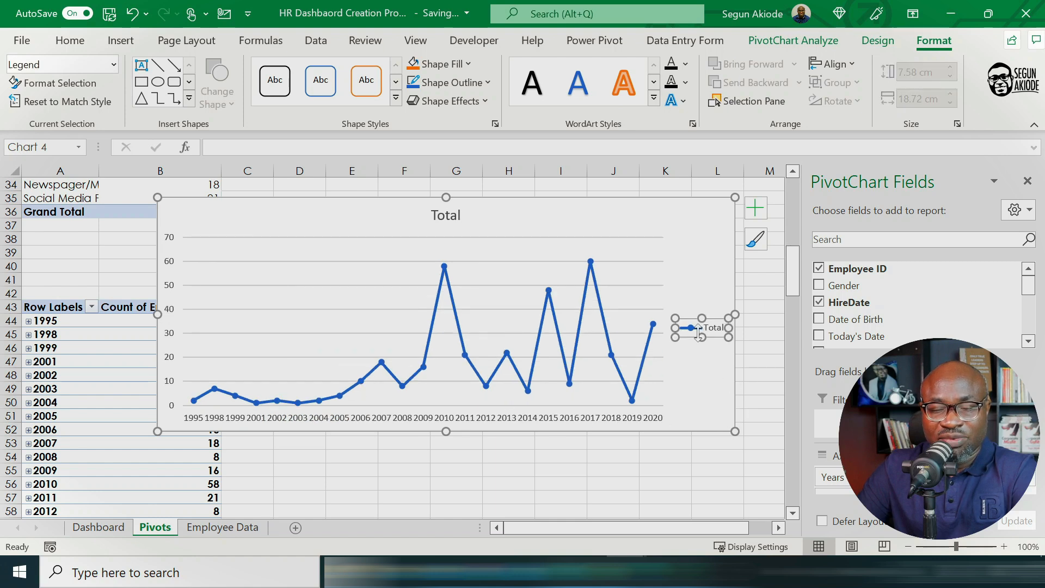
pyautogui.press('Delete')
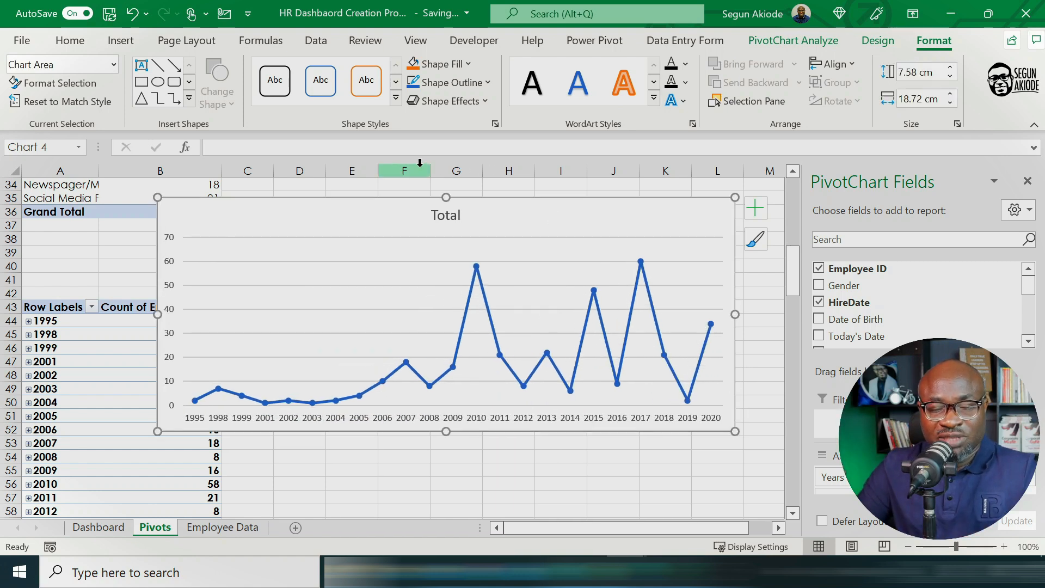
# Step: Replace the title of the hire-date line chart with "Worforce Hiring Trend"
pyautogui.click(446, 214)
pyautogui.click(450, 215)
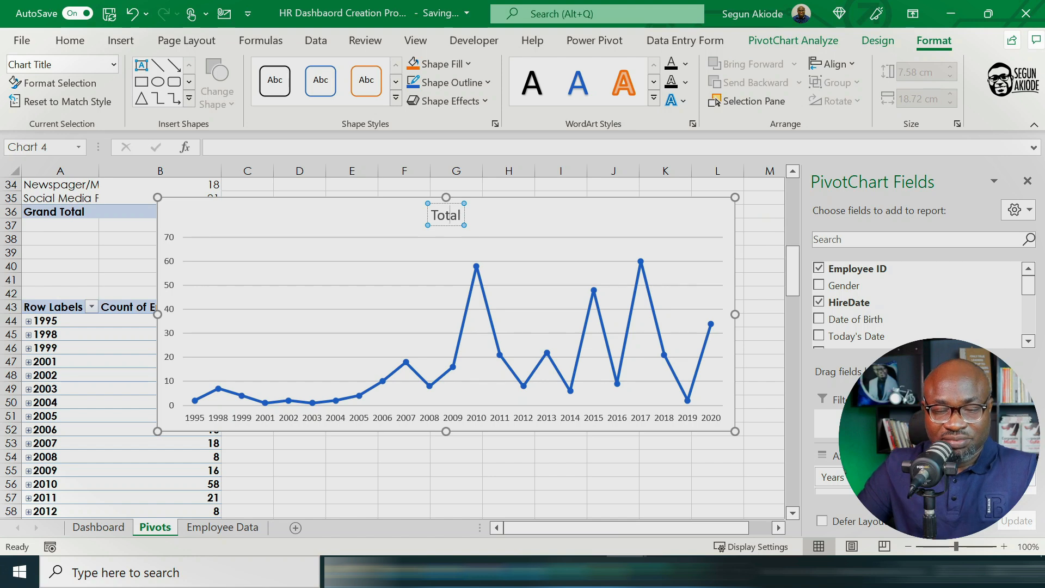
pyautogui.press('BackSpace')
pyautogui.press('BackSpace')
pyautogui.write('Worfo')
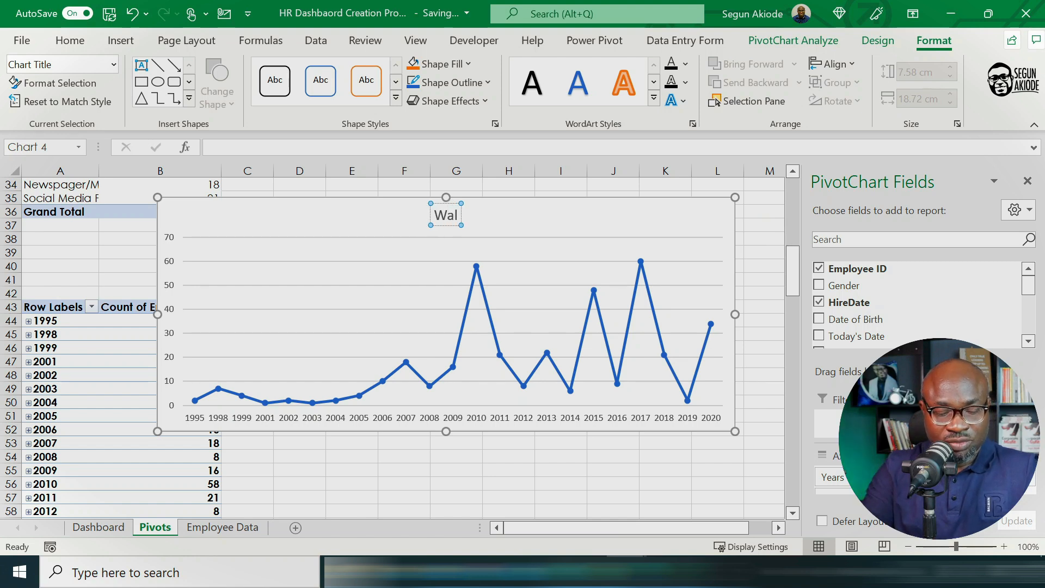
pyautogui.write('rce Hiri')
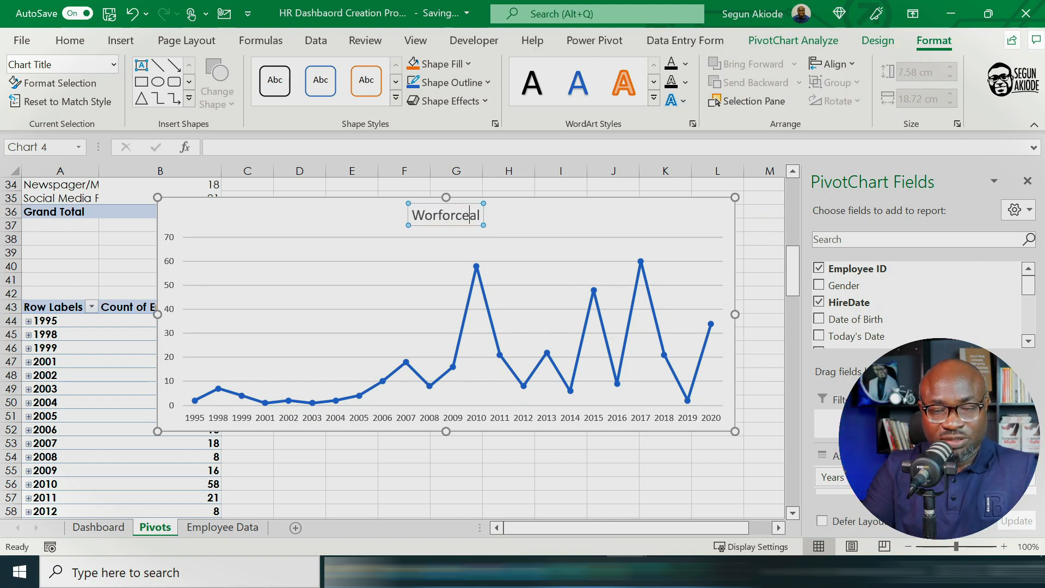
pyautogui.write('ng')
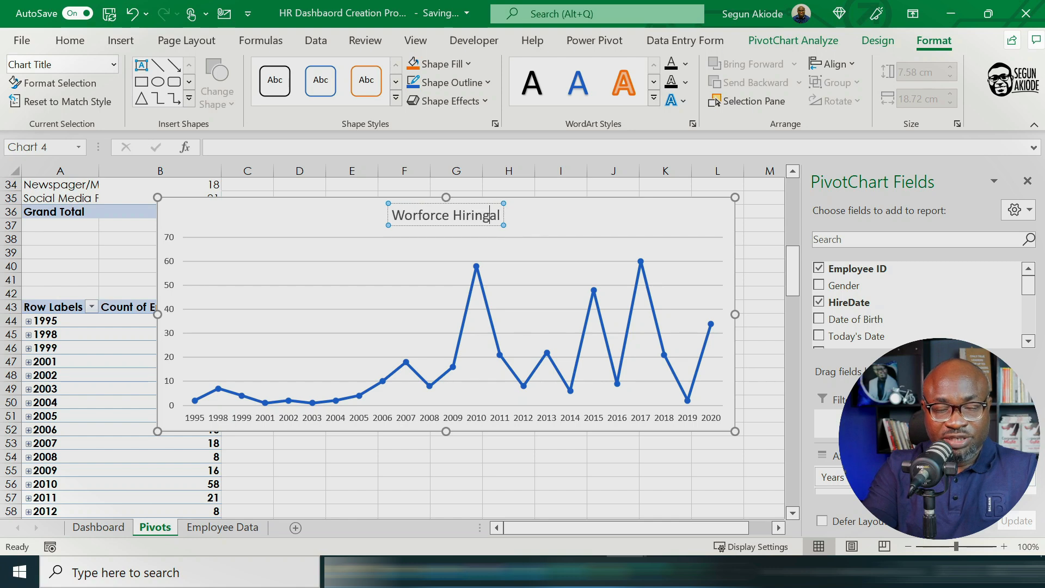
pyautogui.write(' Trend')
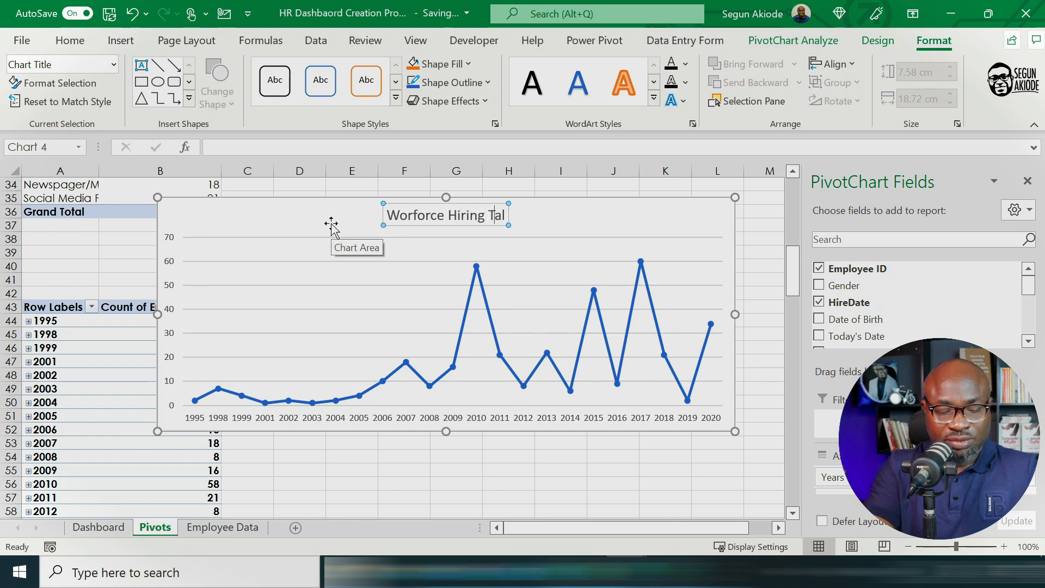
pyautogui.press('Delete')
pyautogui.press('Delete')
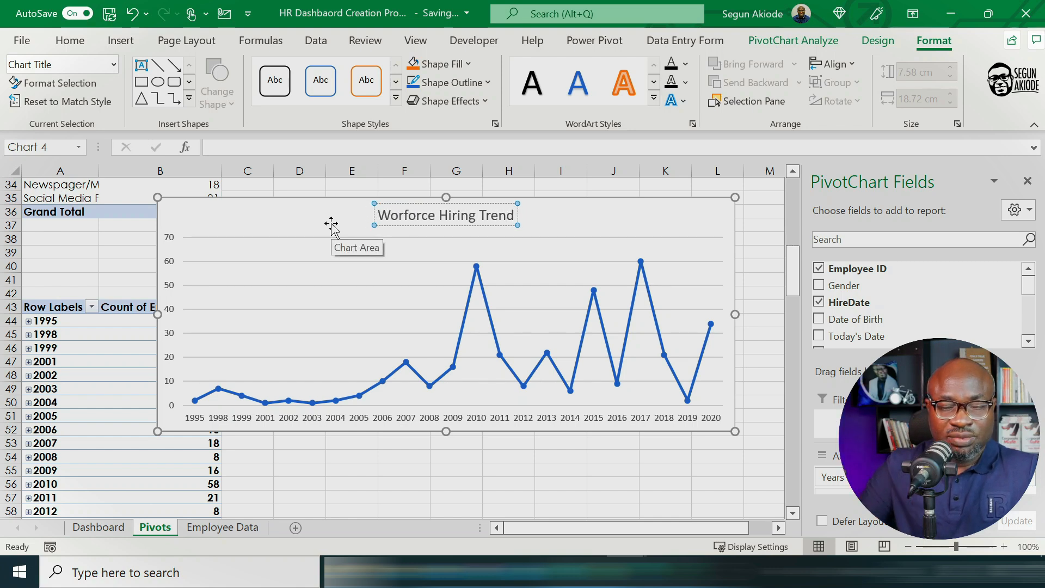
pyautogui.click(331, 223)
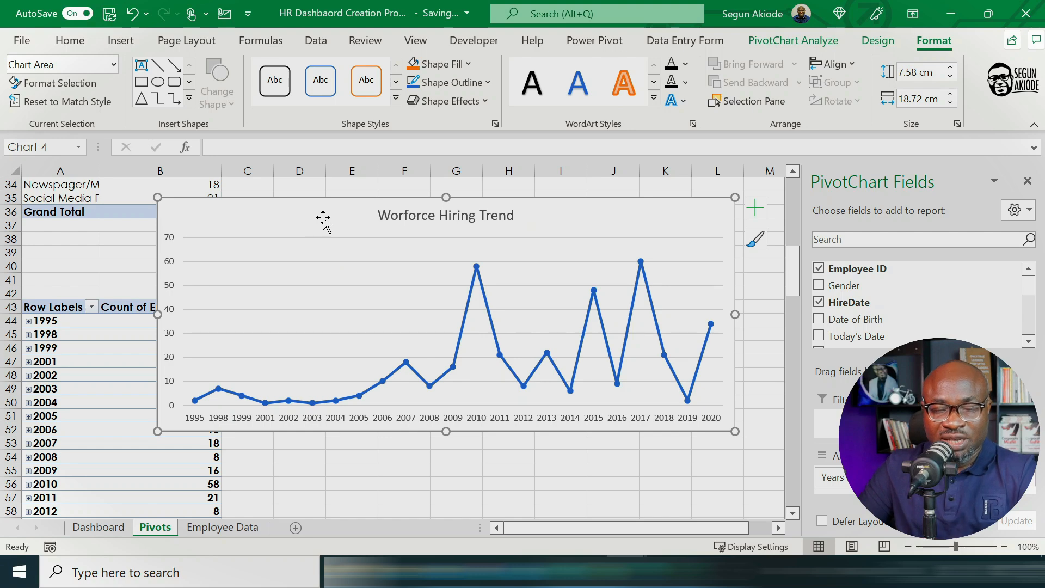
# Step: Move the hiring trend chart to the Dashboard sheet as an object and close the PivotChart field list
pyautogui.rightClick(323, 217)
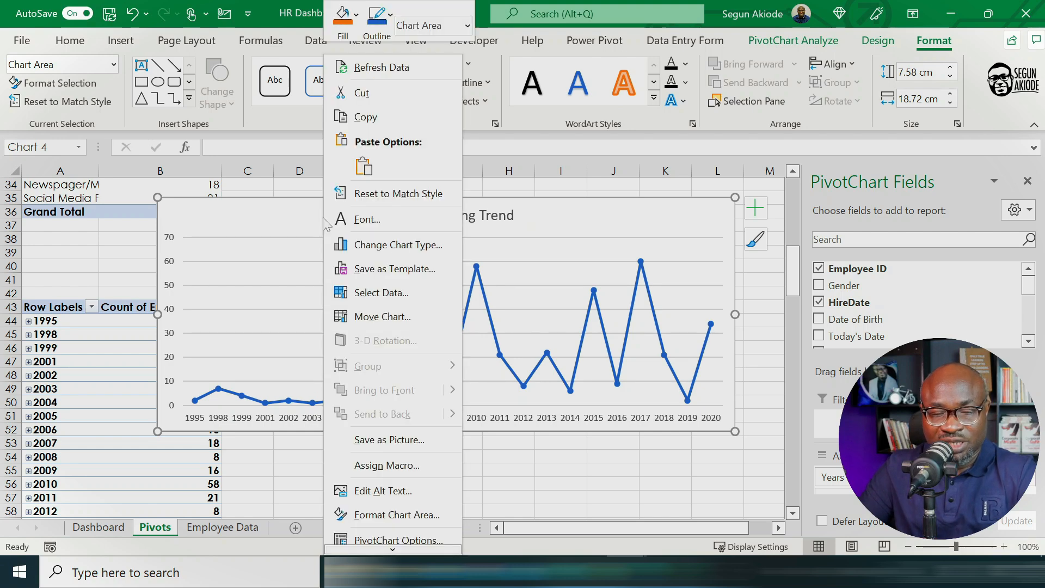
pyautogui.click(401, 326)
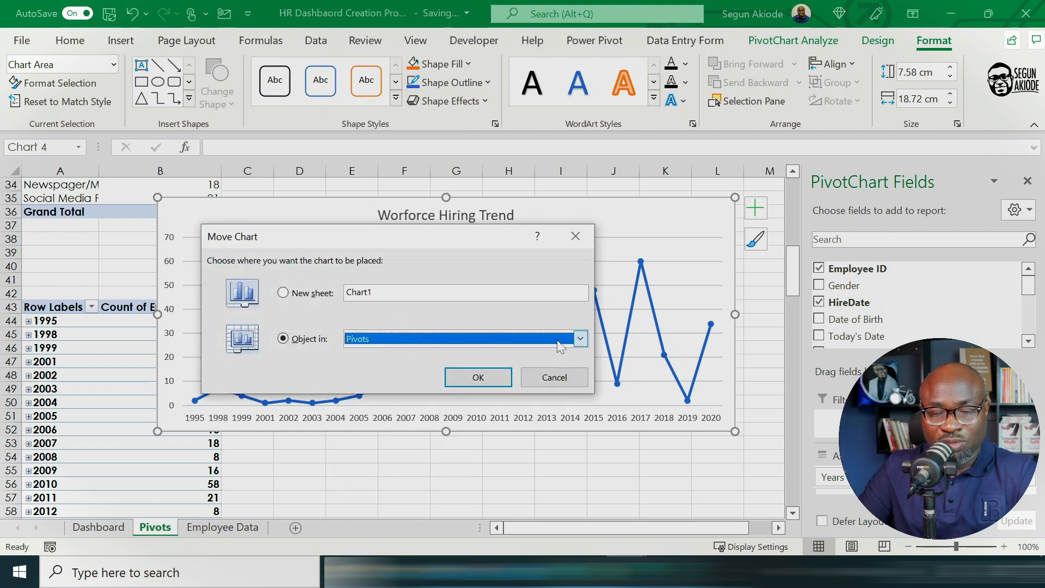
pyautogui.click(580, 338)
pyautogui.click(400, 354)
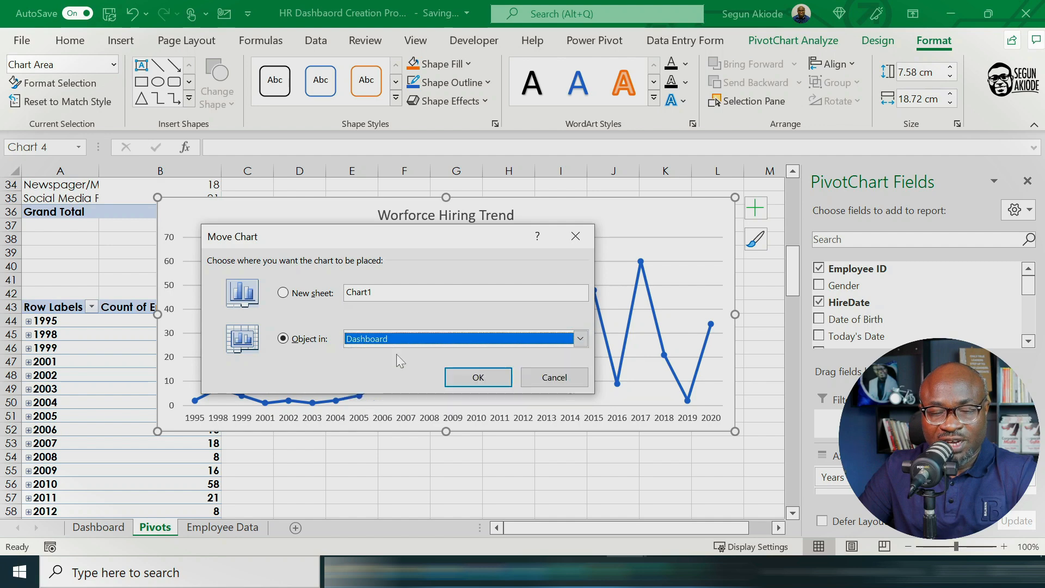
pyautogui.click(473, 384)
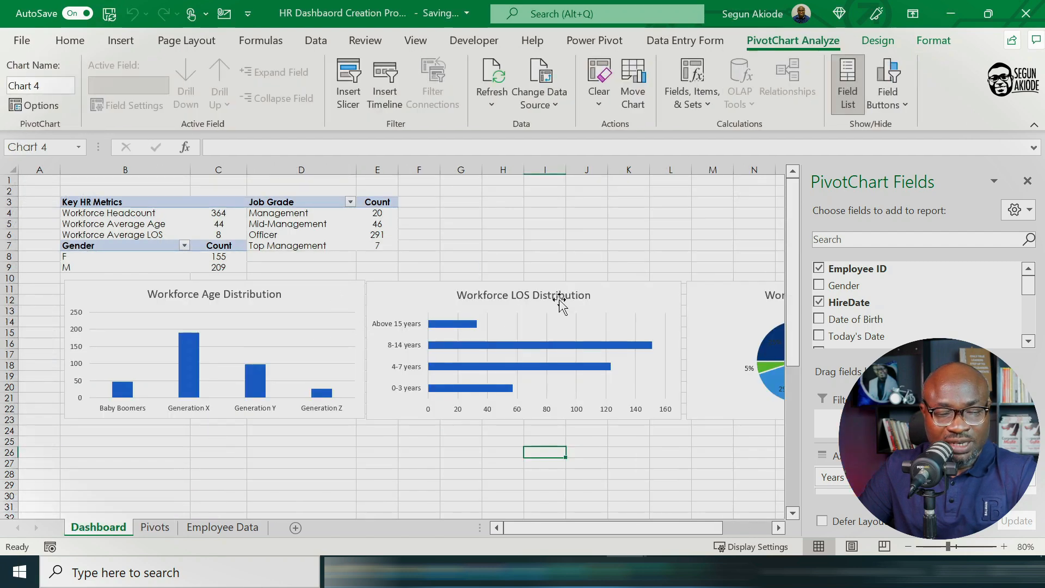
pyautogui.click(1028, 182)
# Step: Place the hiring trend chart directly beneath the age distribution chart and widen it to span most of the chart row above
pyautogui.scroll(-5, 751, 408)
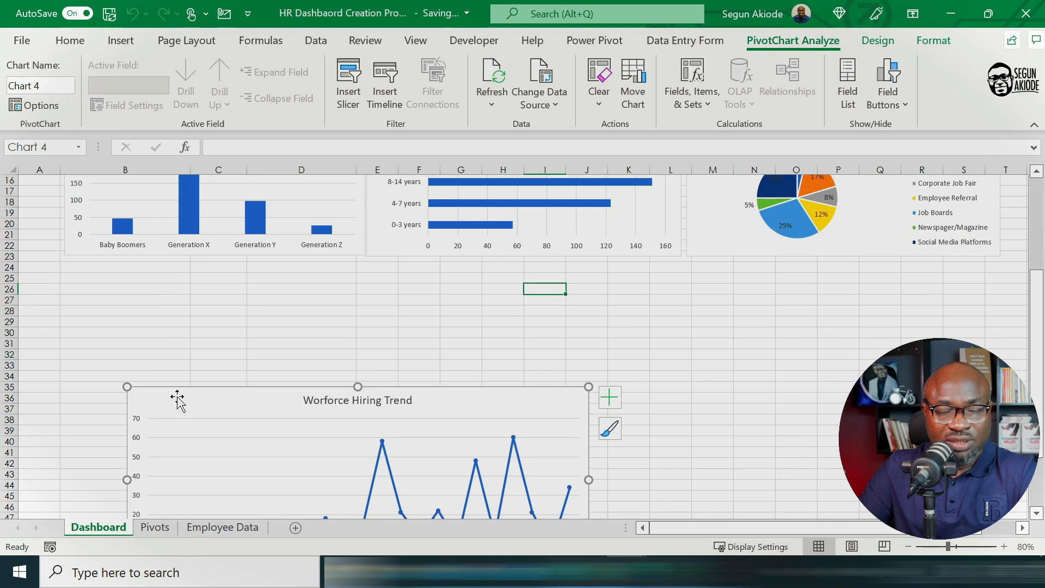
pyautogui.moveTo(177, 400); pyautogui.dragTo(113, 280)
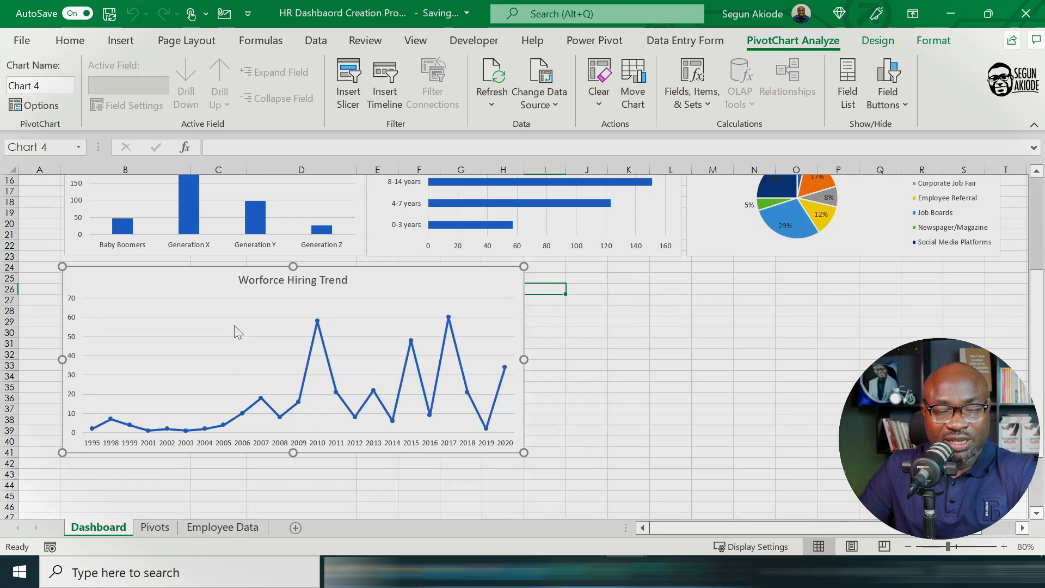
pyautogui.moveTo(237, 331); pyautogui.dragTo(238, 331)
pyautogui.moveTo(526, 455); pyautogui.dragTo(944, 452)
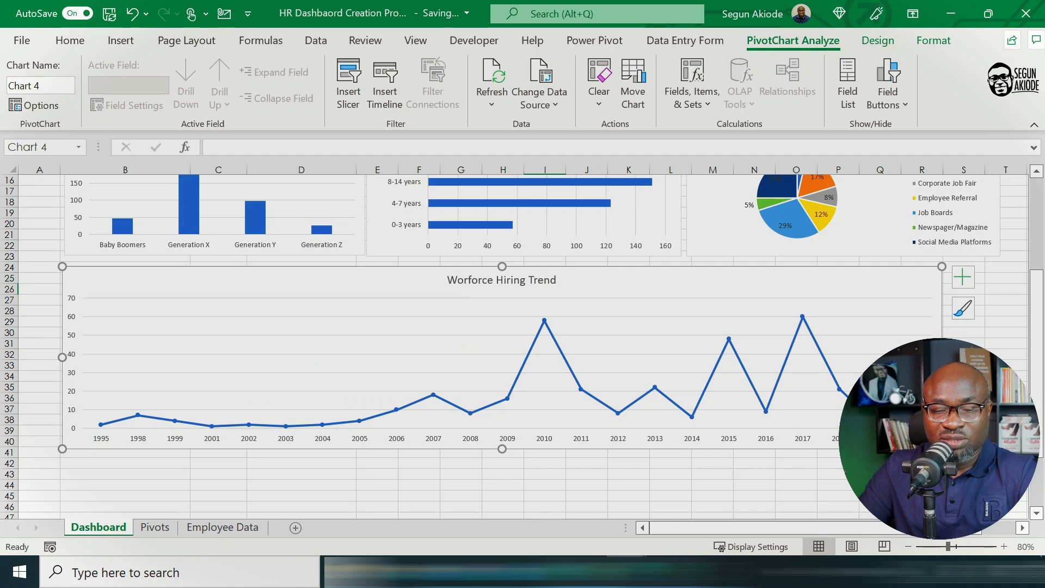
pyautogui.scroll(5, 978, 339)
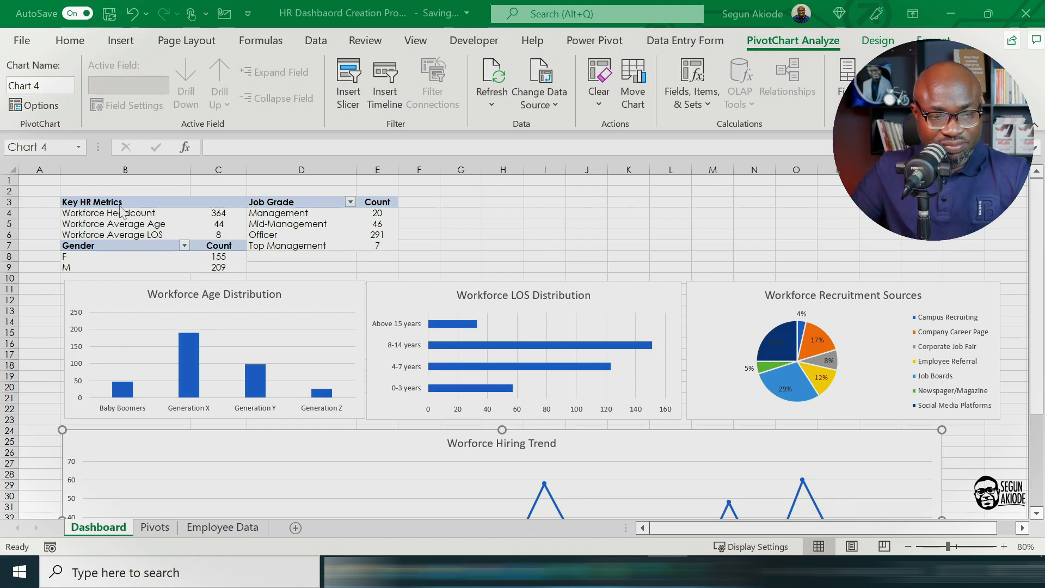
# Step: Narrow the age, LOS and recruitment sources charts and line them up side by side with small gaps below the tables
pyautogui.click(327, 284)
pyautogui.moveTo(326, 284); pyautogui.dragTo(320, 283)
pyautogui.moveTo(410, 283); pyautogui.dragTo(405, 281)
pyautogui.moveTo(361, 348); pyautogui.dragTo(306, 349)
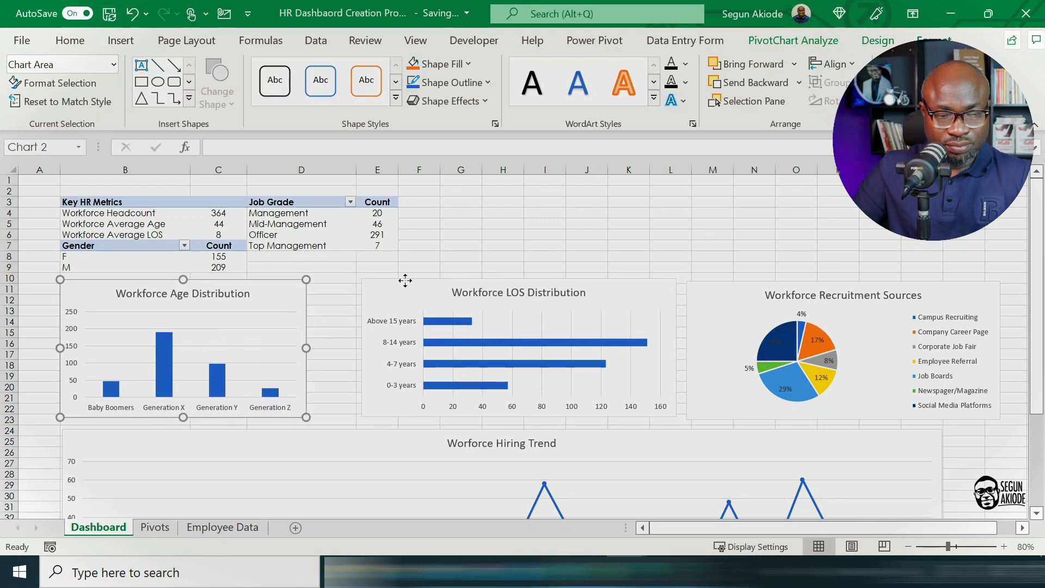
pyautogui.moveTo(405, 281); pyautogui.dragTo(352, 283)
pyautogui.moveTo(624, 349); pyautogui.dragTo(558, 349)
pyautogui.moveTo(711, 287); pyautogui.dragTo(588, 287)
pyautogui.moveTo(878, 348); pyautogui.dragTo(811, 348)
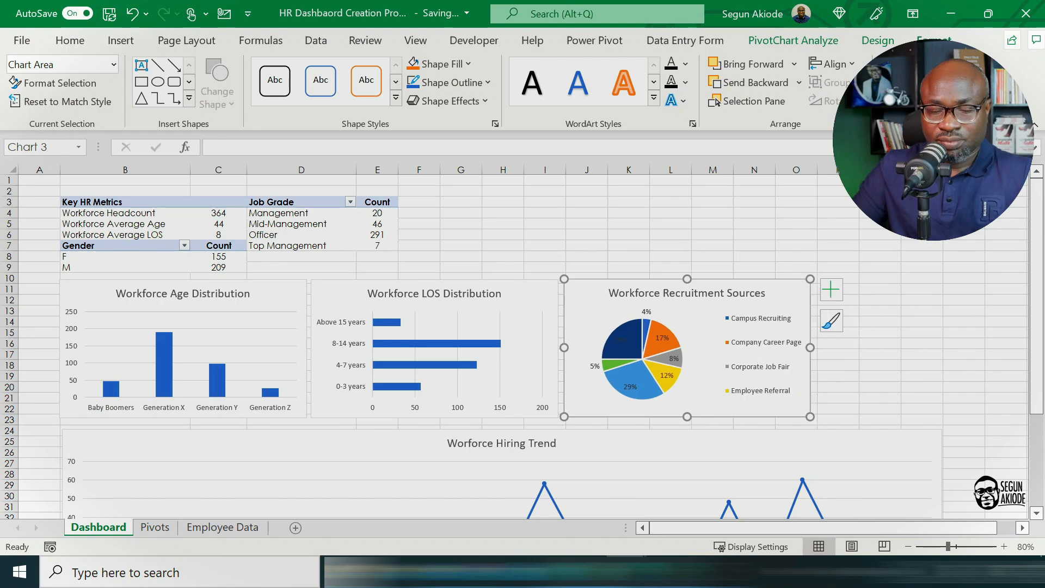
# Step: Enlarge the recruitment sources chart and its pie so that all legend entries fit
pyautogui.moveTo(810, 417); pyautogui.dragTo(870, 419)
pyautogui.click(628, 329)
pyautogui.moveTo(627, 401); pyautogui.dragTo(604, 417)
pyautogui.click(626, 357)
pyautogui.click(631, 342)
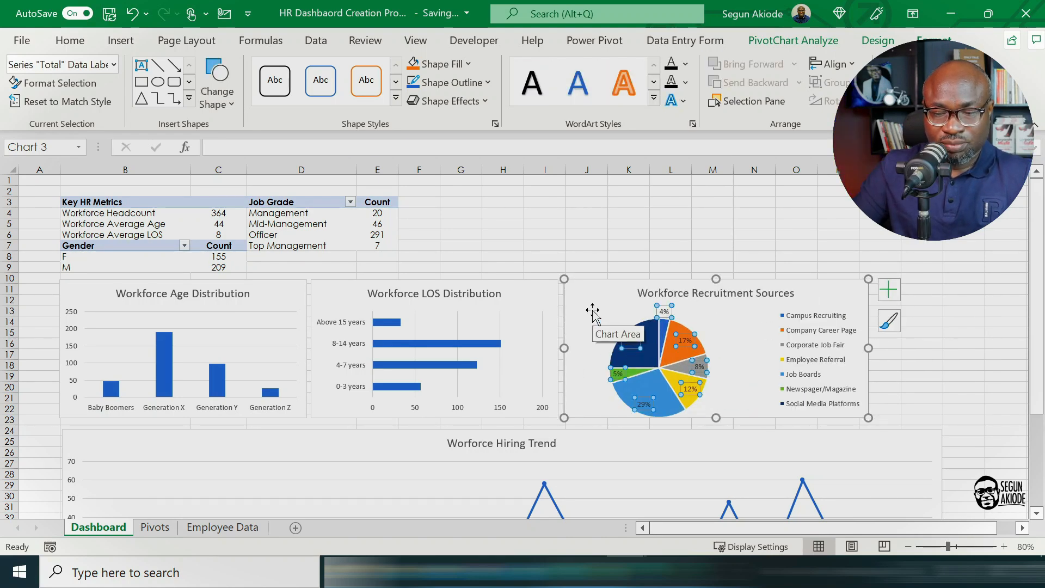
pyautogui.click(591, 288)
pyautogui.moveTo(868, 418); pyautogui.dragTo(869, 476)
pyautogui.moveTo(869, 476); pyautogui.dragTo(926, 421)
# Step: Make the percentage labels of the recruitment sources pie bold
pyautogui.click(648, 344)
pyautogui.click(69, 41)
pyautogui.click(76, 91)
pyautogui.click(1006, 344)
pyautogui.click(543, 285)
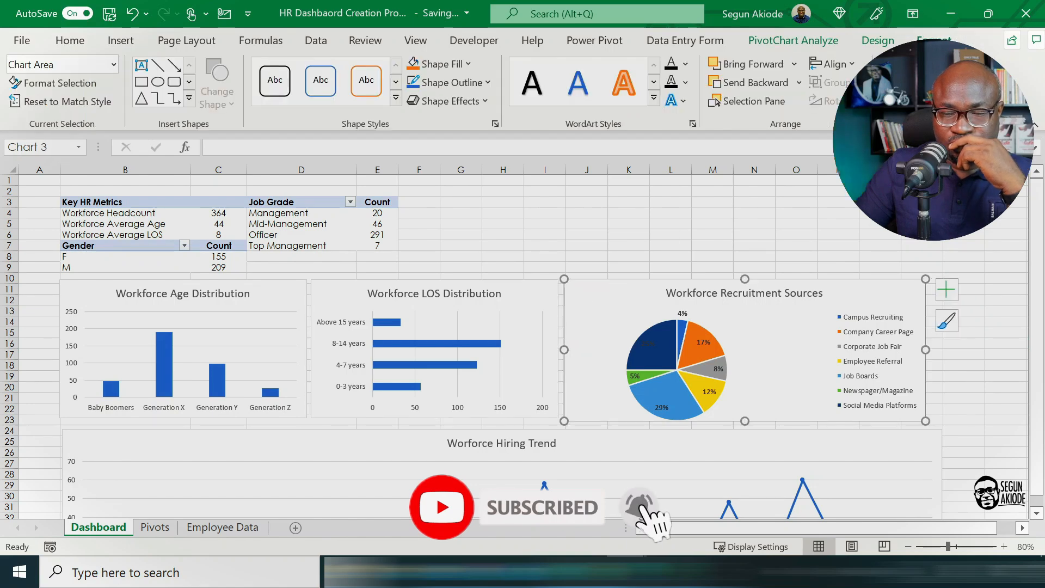
# Step: Reduce the recruitment sources chart's height to match the neighbouring charts and make it narrower
pyautogui.moveTo(745, 421); pyautogui.dragTo(745, 416)
pyautogui.moveTo(926, 348); pyautogui.dragTo(860, 348)
pyautogui.click(921, 355)
# Step: Colour the pie's percentage labels white, except the 4% label outside its slice, which gets black text
pyautogui.click(696, 366)
pyautogui.click(243, 98)
pyautogui.click(229, 163)
pyautogui.click(662, 312)
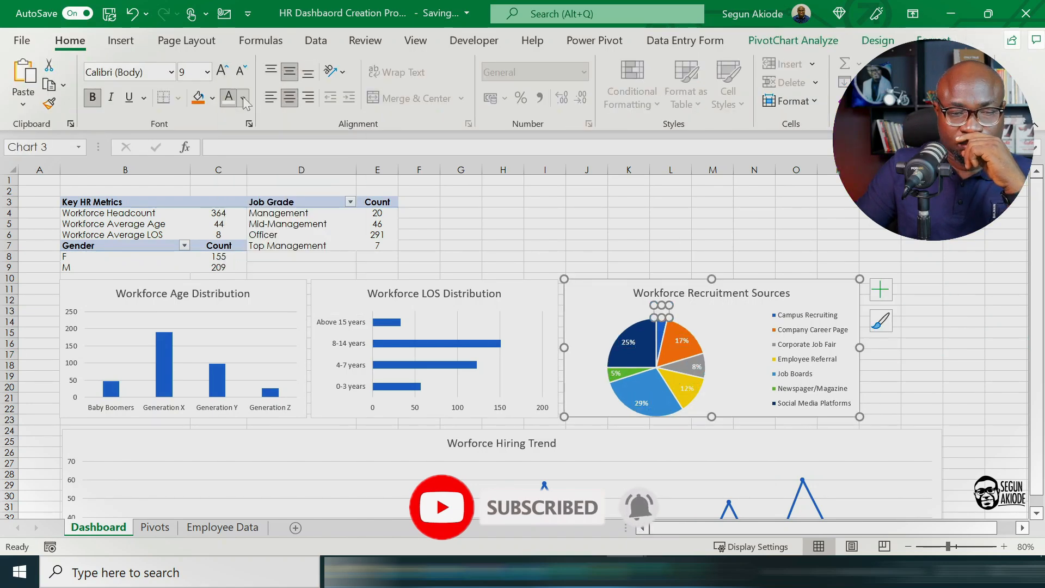
pyautogui.click(244, 98)
pyautogui.click(244, 163)
pyautogui.click(963, 321)
# Step: Narrow the hiring trend chart so its edge aligns with the recruitment sources chart above
pyautogui.scroll(-5, 925, 441)
pyautogui.moveTo(941, 443); pyautogui.dragTo(860, 434)
pyautogui.click(965, 354)
# Step: Apply the same blue theme-colour outline to the age, LOS, recruitment sources and hiring trend charts
pyautogui.scroll(5, 964, 354)
pyautogui.rightClick(277, 288)
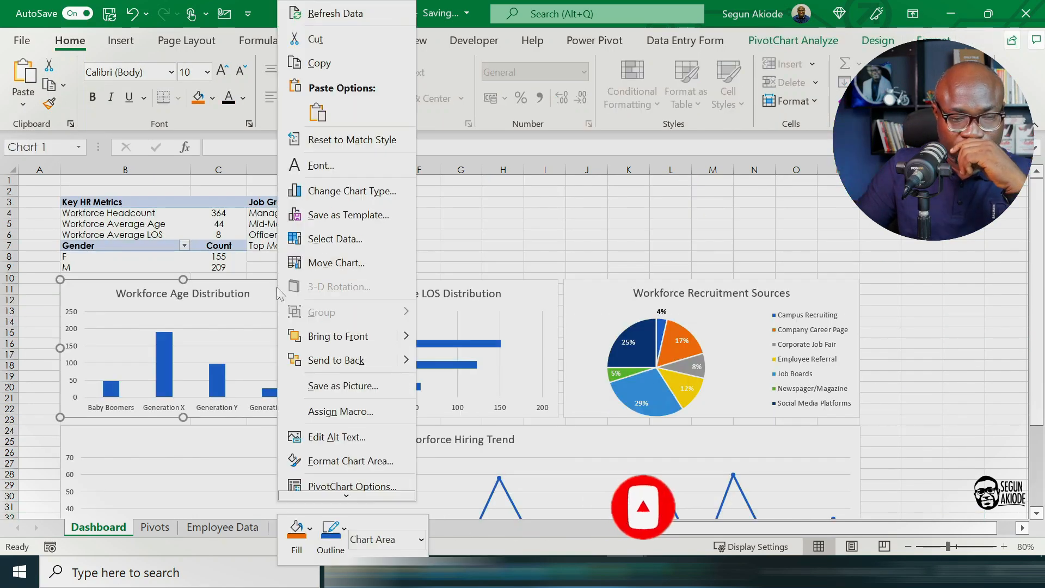
pyautogui.click(330, 536)
pyautogui.click(378, 312)
pyautogui.rightClick(521, 291)
pyautogui.click(576, 536)
pyautogui.click(624, 312)
pyautogui.rightClick(618, 293)
pyautogui.click(671, 537)
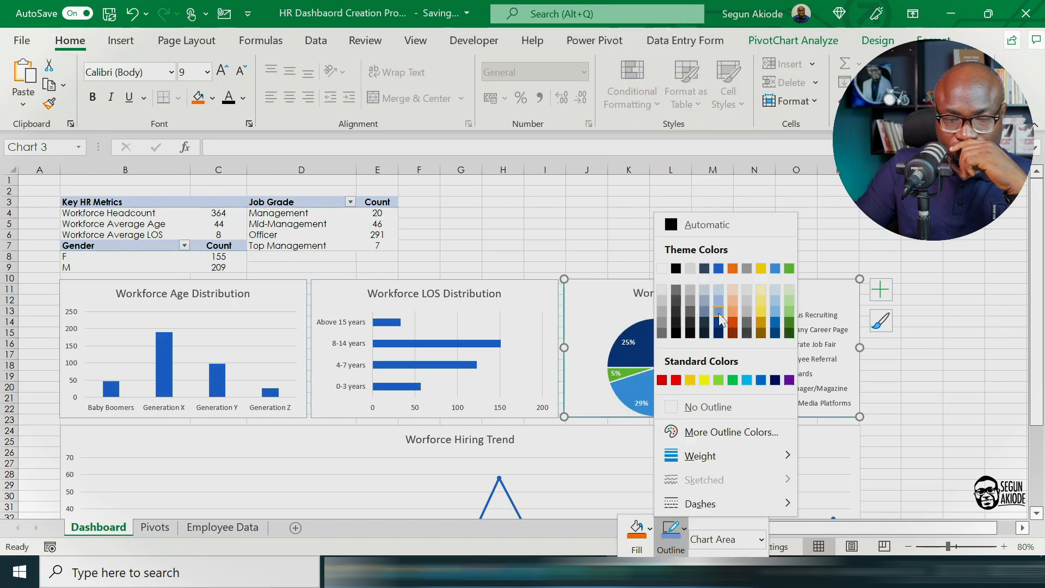
pyautogui.click(718, 312)
pyautogui.rightClick(304, 439)
pyautogui.click(357, 536)
pyautogui.click(405, 312)
pyautogui.click(926, 330)
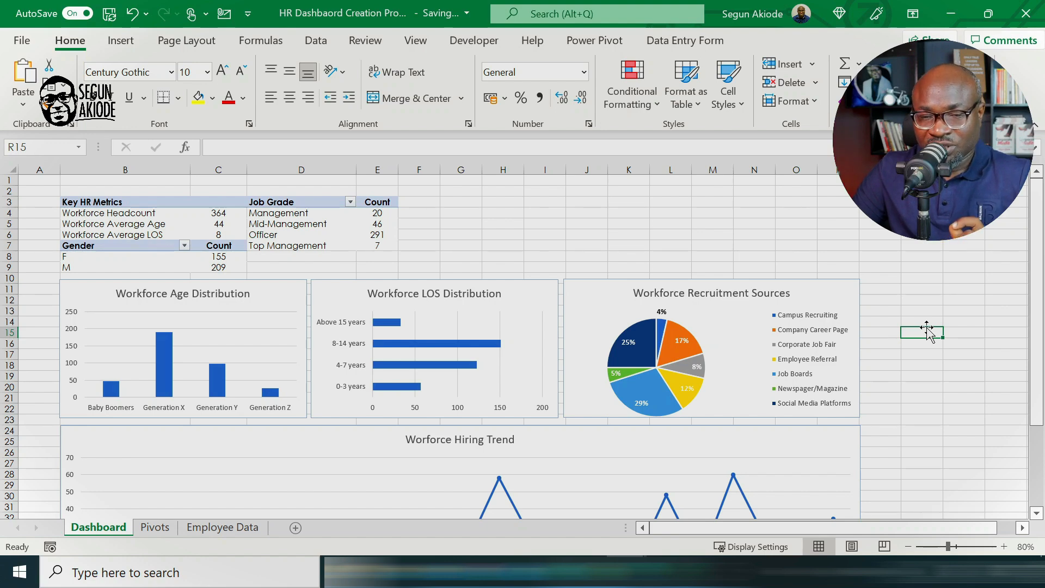
# Step: Zoom the dashboard out to 70% and insert a Department slicer from the hiring trend chart
pyautogui.click(505, 448)
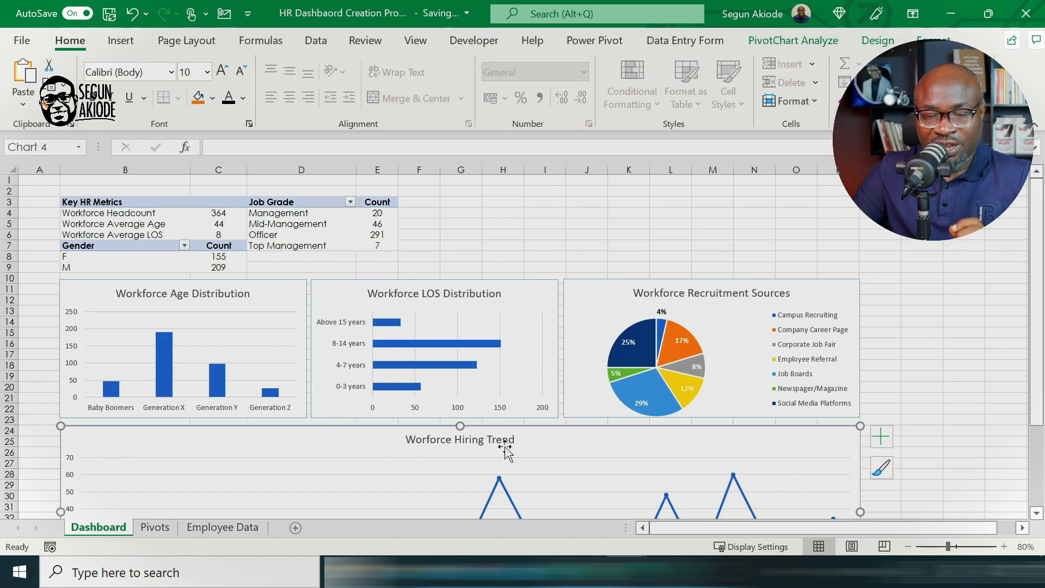
pyautogui.click(908, 547)
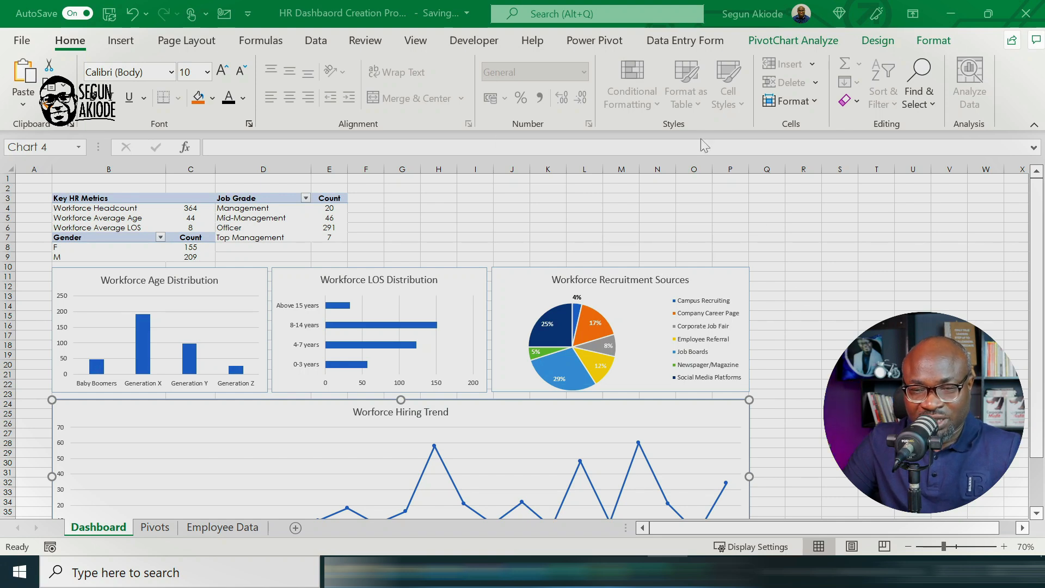
pyautogui.click(786, 41)
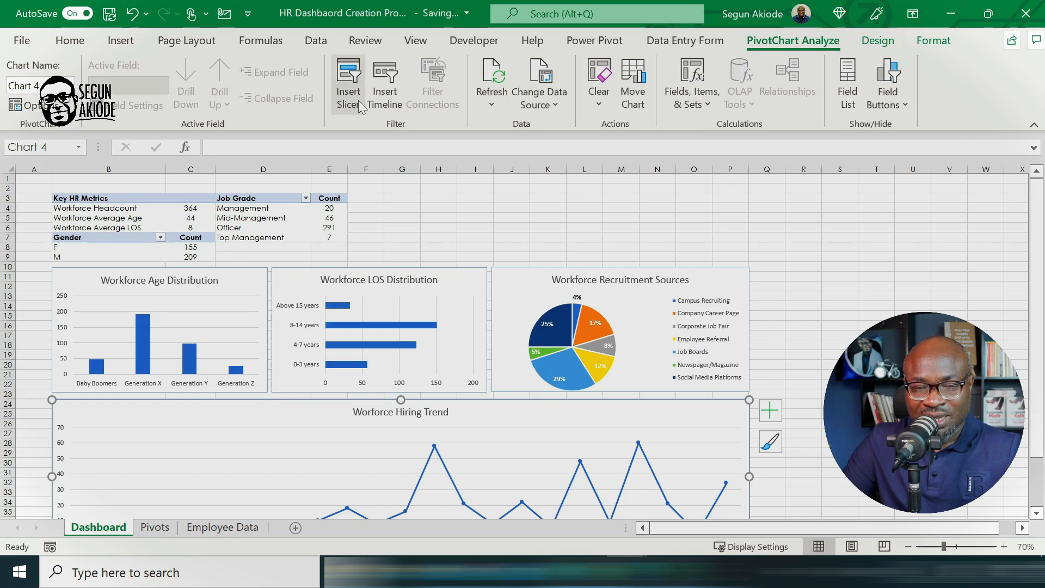
pyautogui.click(349, 84)
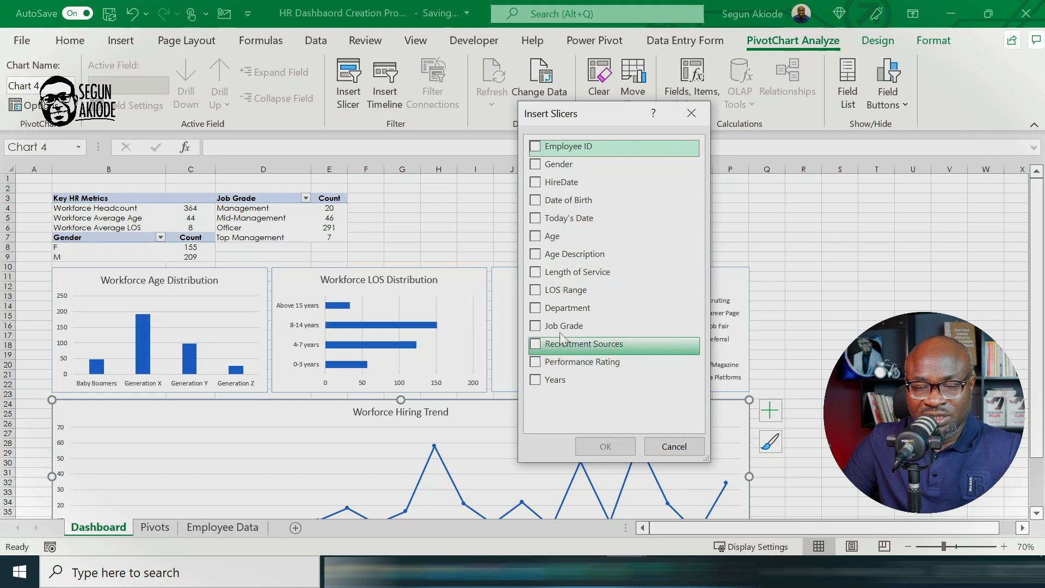
pyautogui.click(566, 308)
pyautogui.click(610, 447)
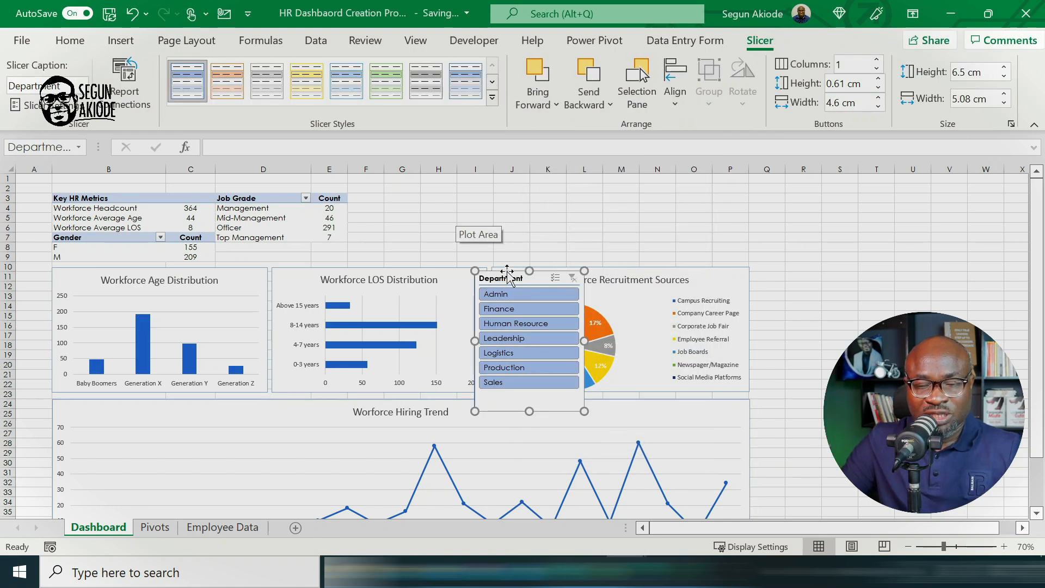
# Step: Move the Department slicer beside the Job Grade table and arrange its buttons in 3 columns
pyautogui.moveTo(508, 270); pyautogui.dragTo(390, 187)
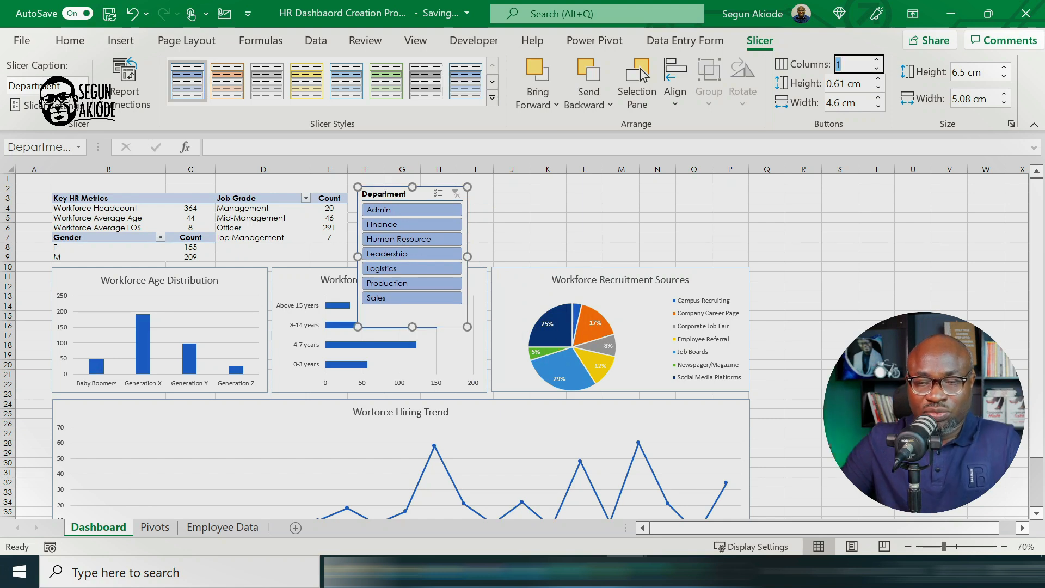
pyautogui.write('3')
pyautogui.press('Return')
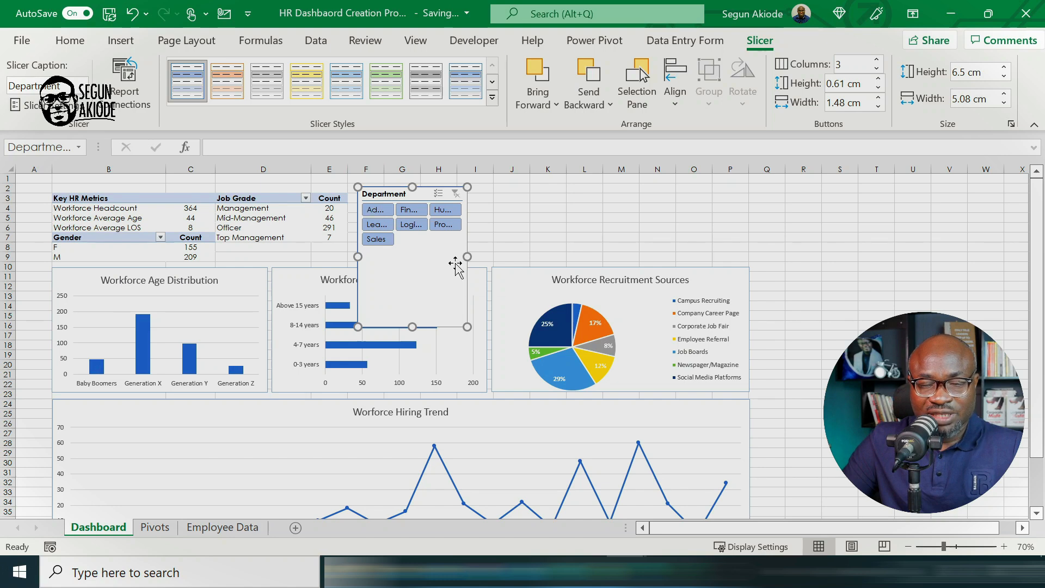
# Step: Resize the Department slicer to about 3.09 cm high and widen it to the outer edge of the recruitment sources chart
pyautogui.moveTo(468, 256); pyautogui.dragTo(631, 251)
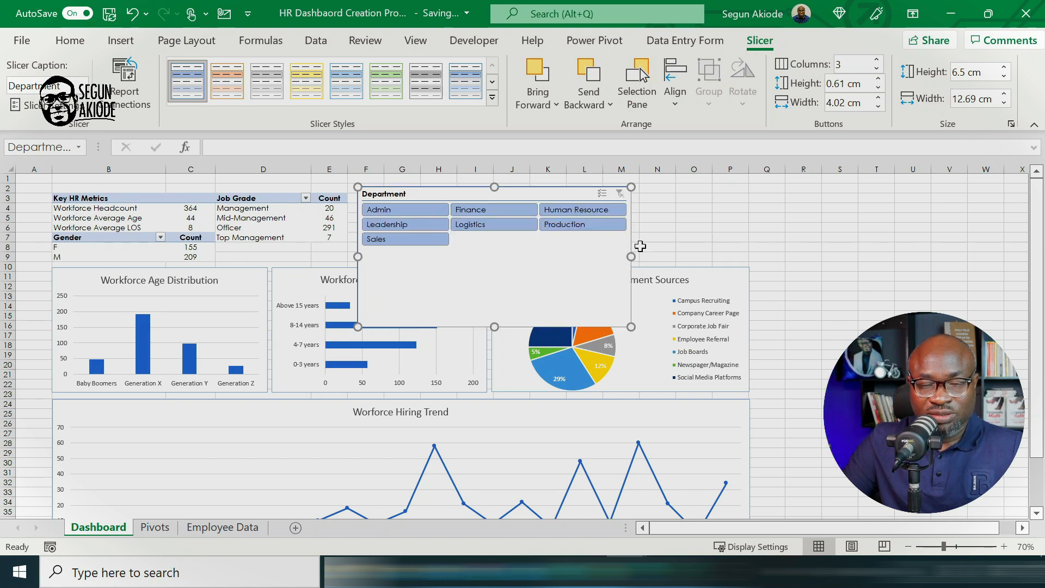
pyautogui.moveTo(495, 327); pyautogui.dragTo(495, 253)
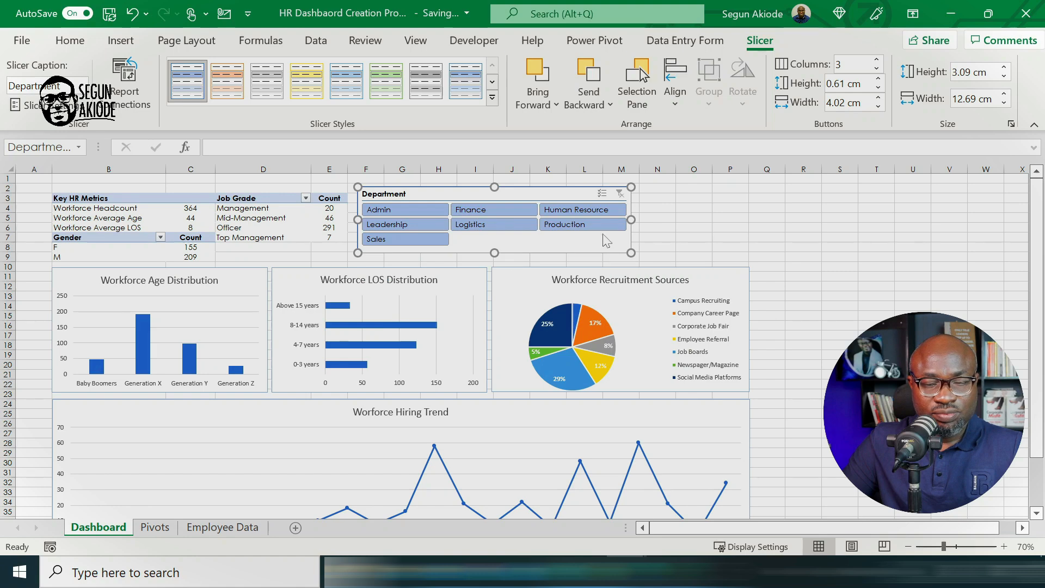
pyautogui.moveTo(640, 217); pyautogui.dragTo(746, 227)
pyautogui.click(791, 250)
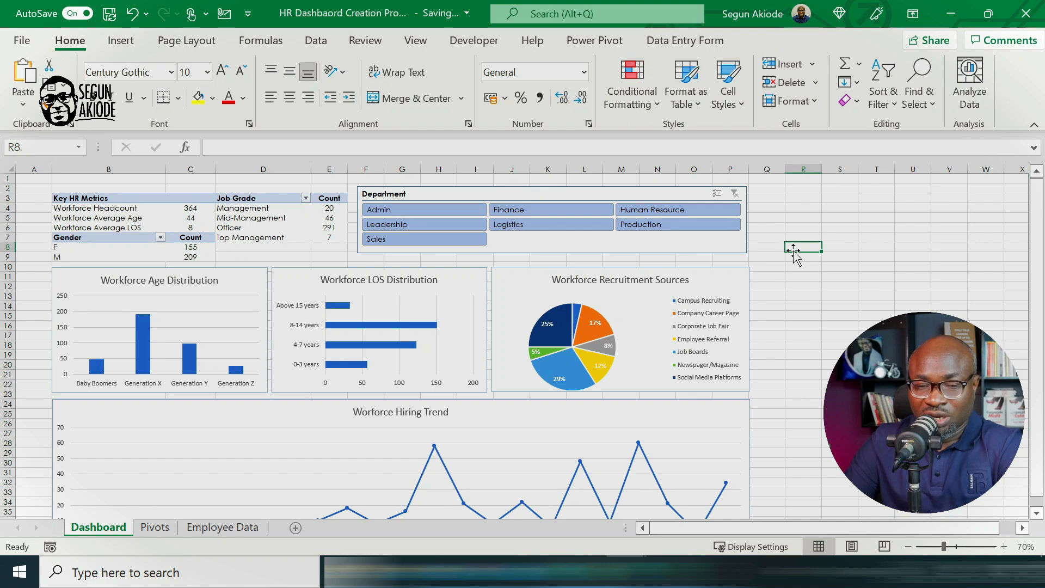
# Step: Connect the Department slicer to the reports PivotTable1, PivotTable2, PivotTable3 and PivotTable4
pyautogui.click(471, 190)
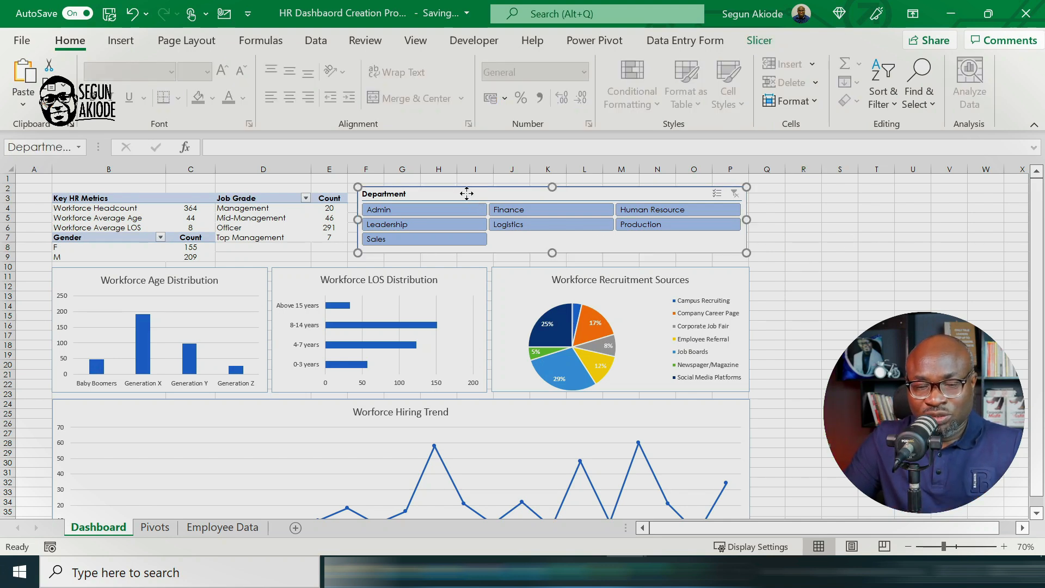
pyautogui.rightClick(467, 195)
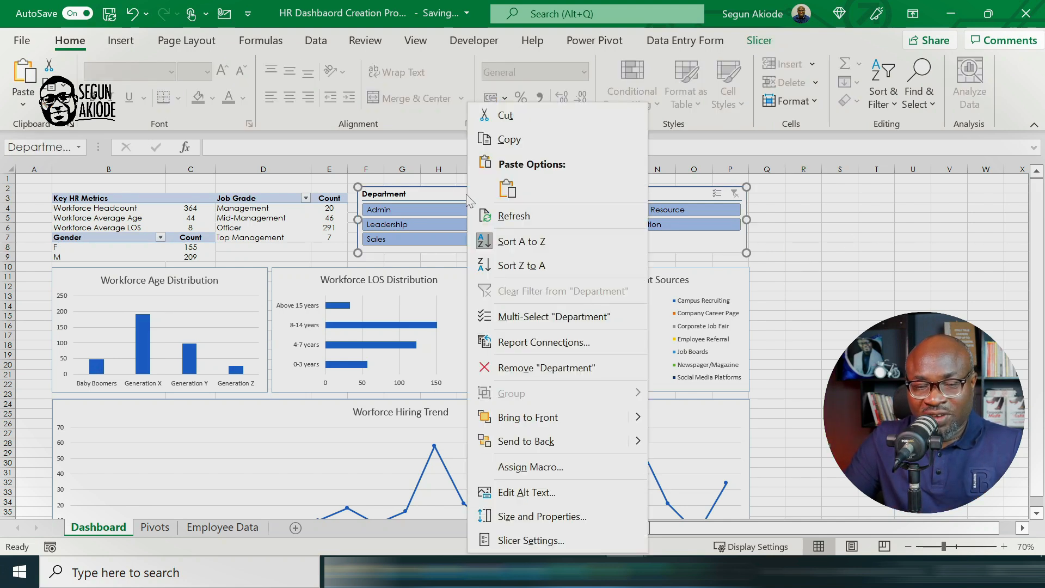
pyautogui.click(539, 342)
pyautogui.click(391, 353)
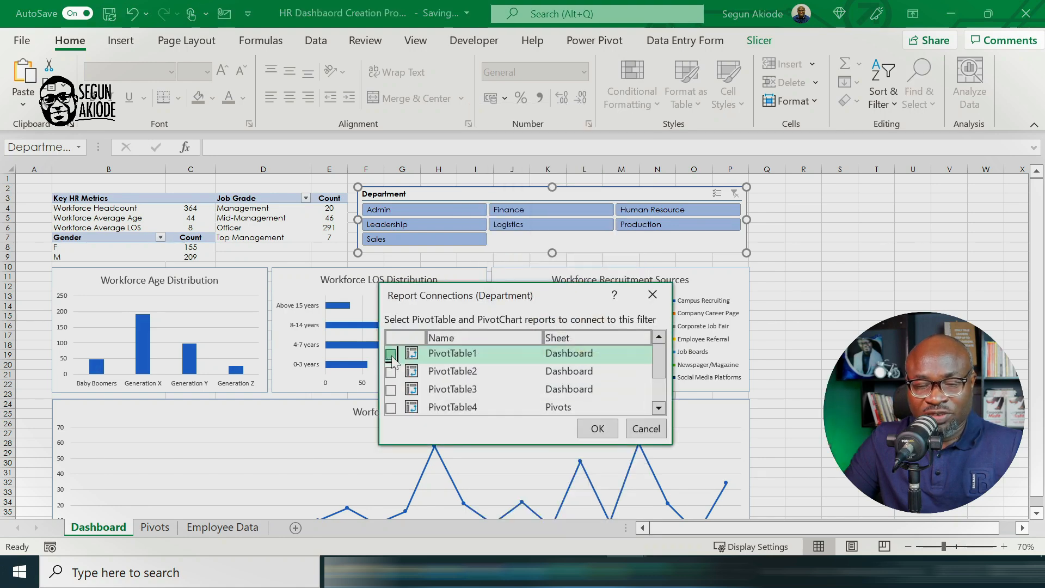
pyautogui.click(391, 372)
pyautogui.click(391, 390)
pyautogui.click(391, 408)
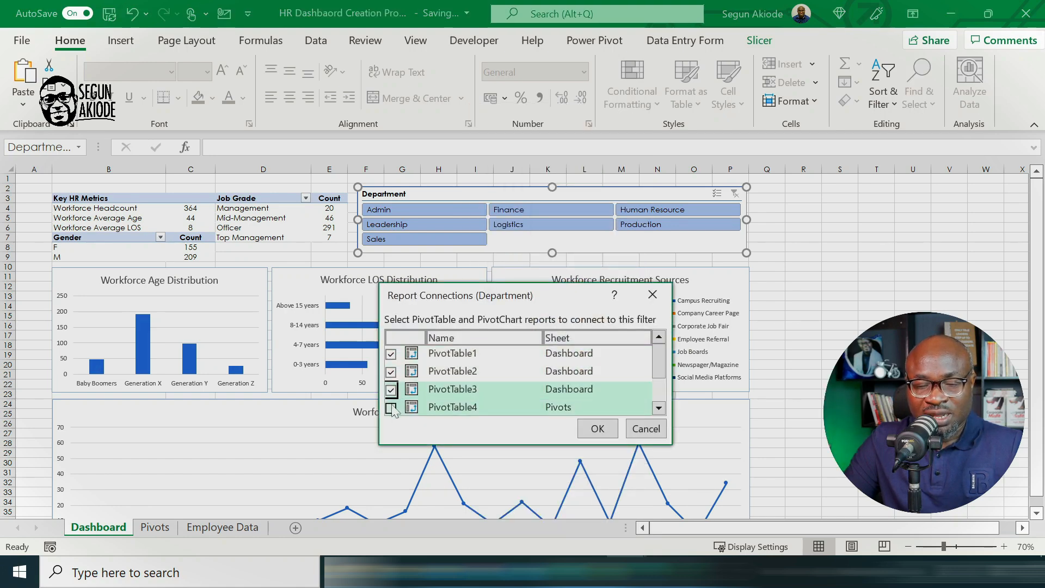
# Step: Add PivotTable5 and PivotTable6 to the Department slicer's report connections and apply them
pyautogui.click(659, 408)
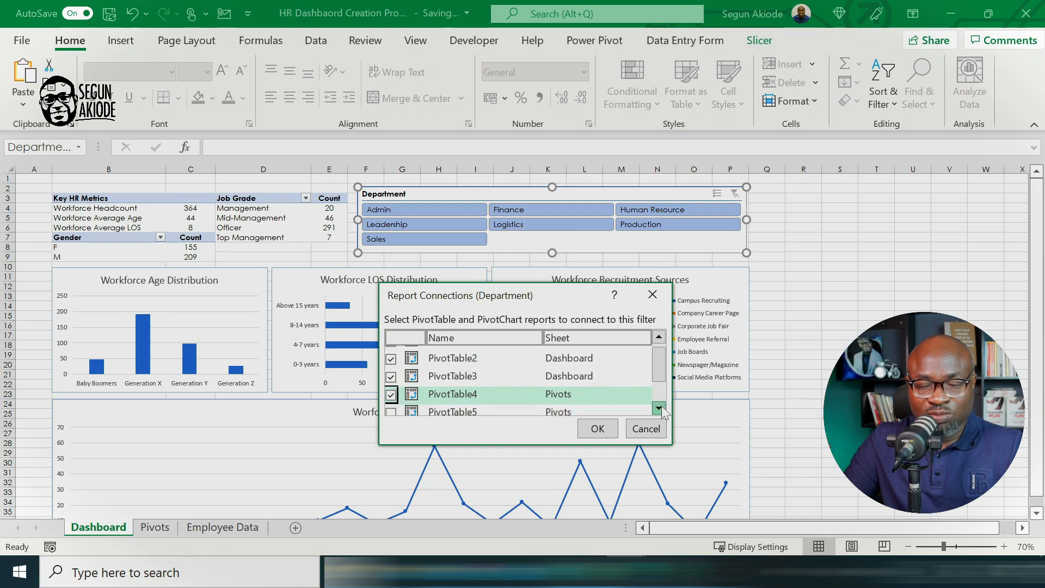
pyautogui.click(659, 408)
pyautogui.click(659, 408)
pyautogui.click(391, 373)
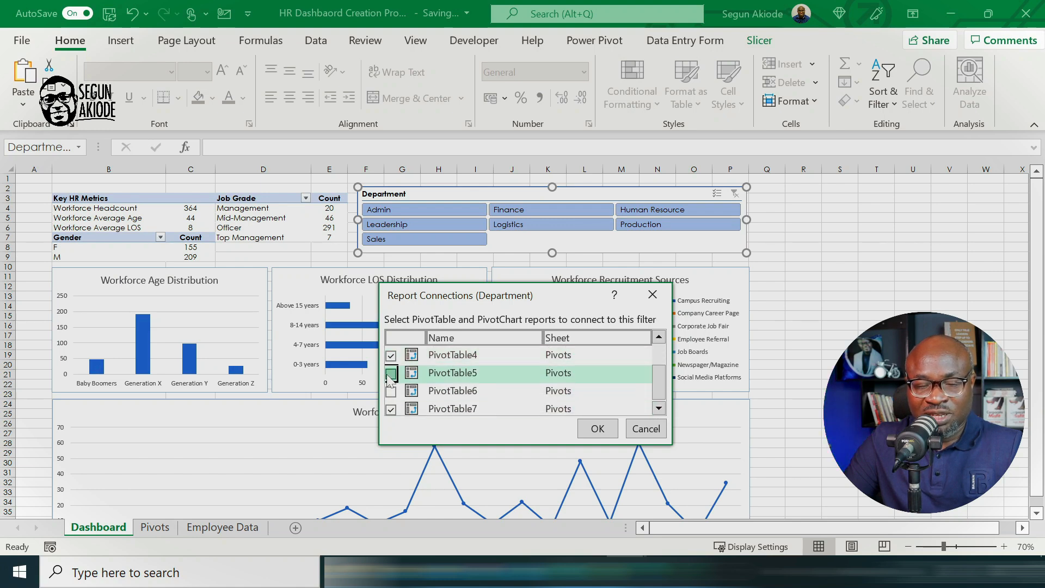
pyautogui.click(391, 391)
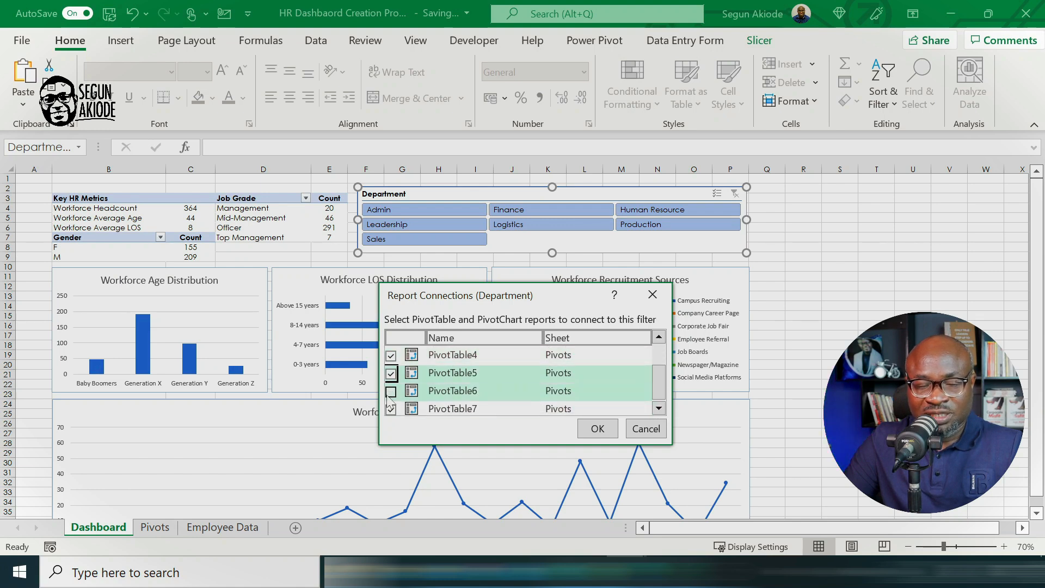
pyautogui.click(658, 408)
pyautogui.click(598, 429)
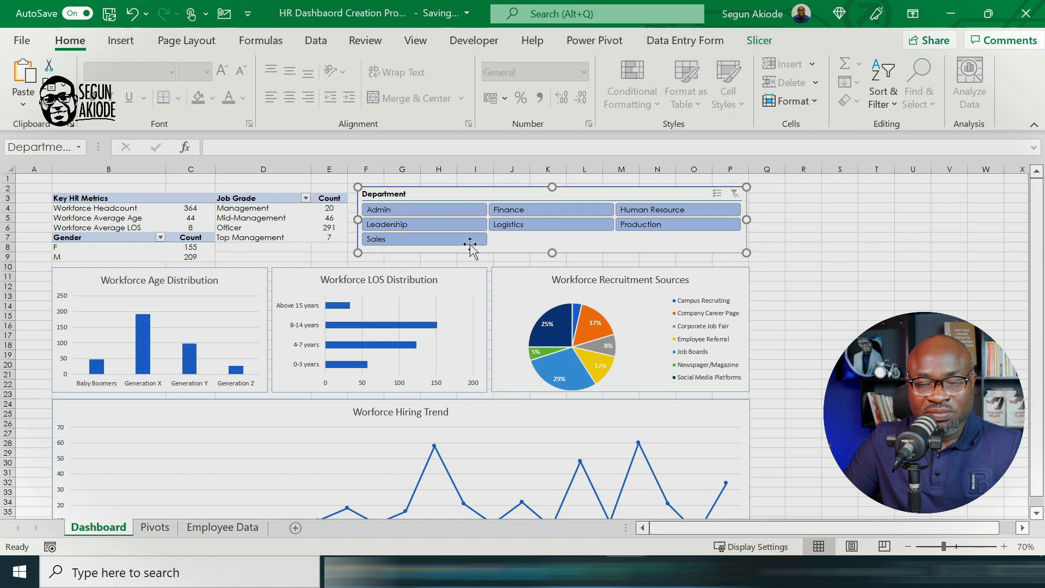
# Step: Filter the dashboard to the Admin department and set the ribbon to auto-hide
pyautogui.click(423, 208)
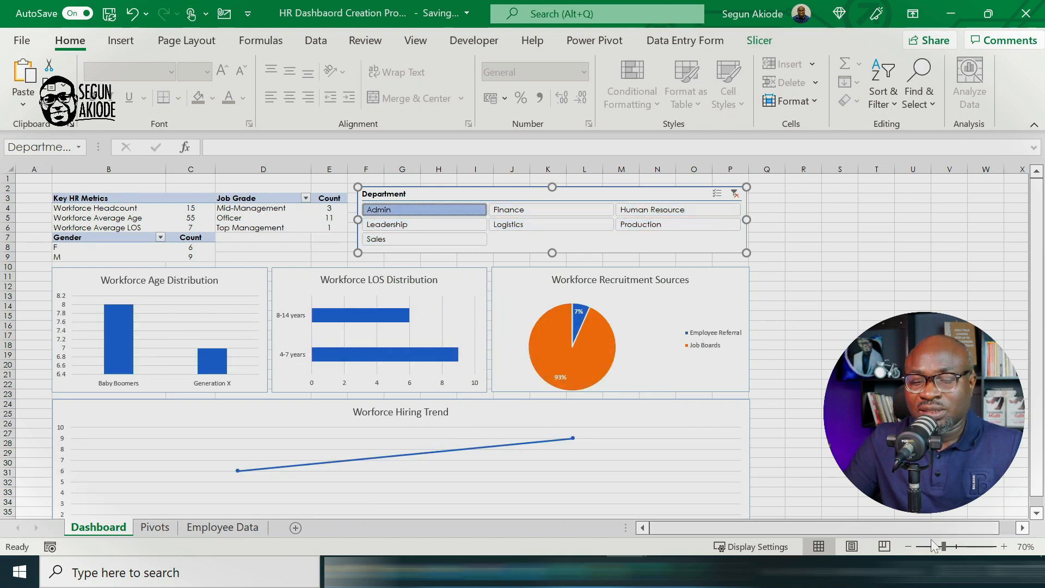
pyautogui.click(913, 13)
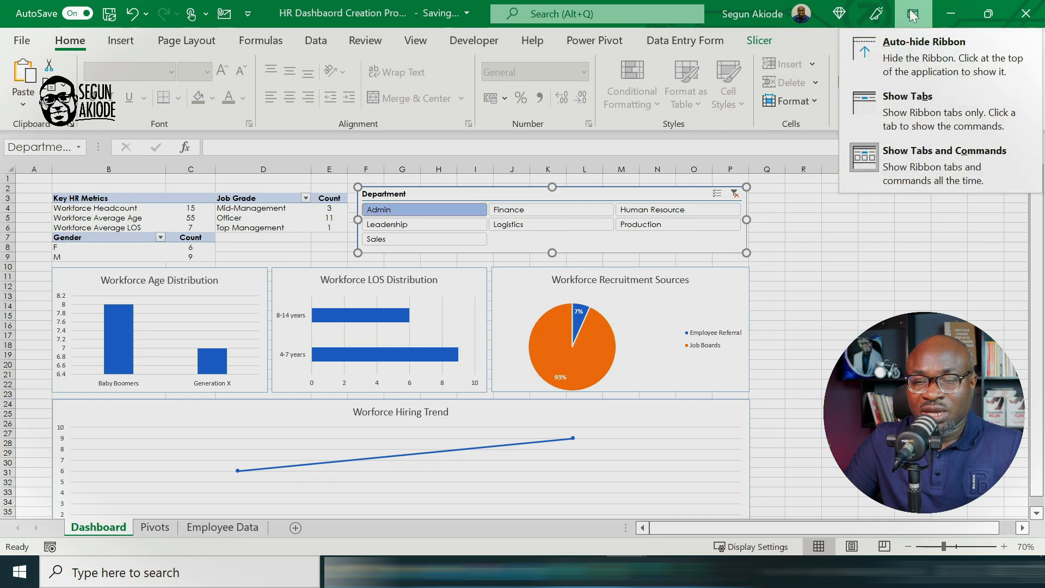
pyautogui.click(931, 60)
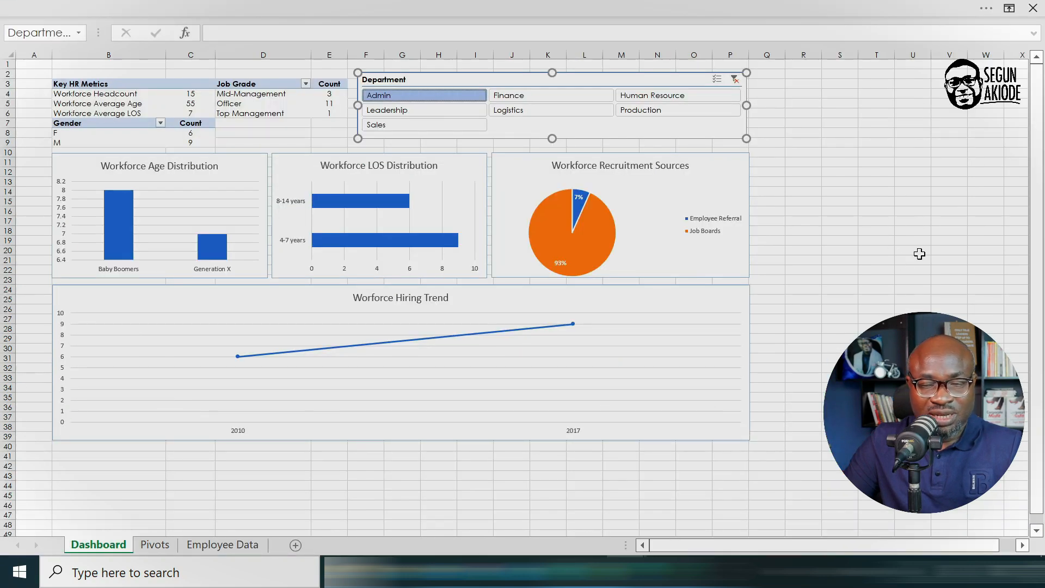
# Step: Test the slicer by filtering the dashboard by Finance, Human Resource, Production and Logistics in turn, and clear the Department filter
pyautogui.click(532, 95)
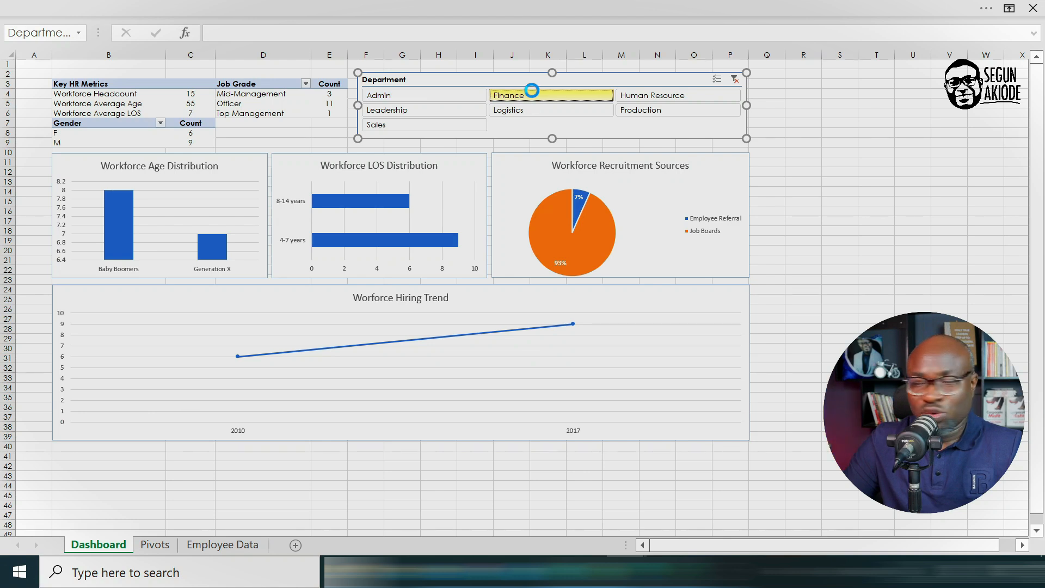
pyautogui.click(669, 95)
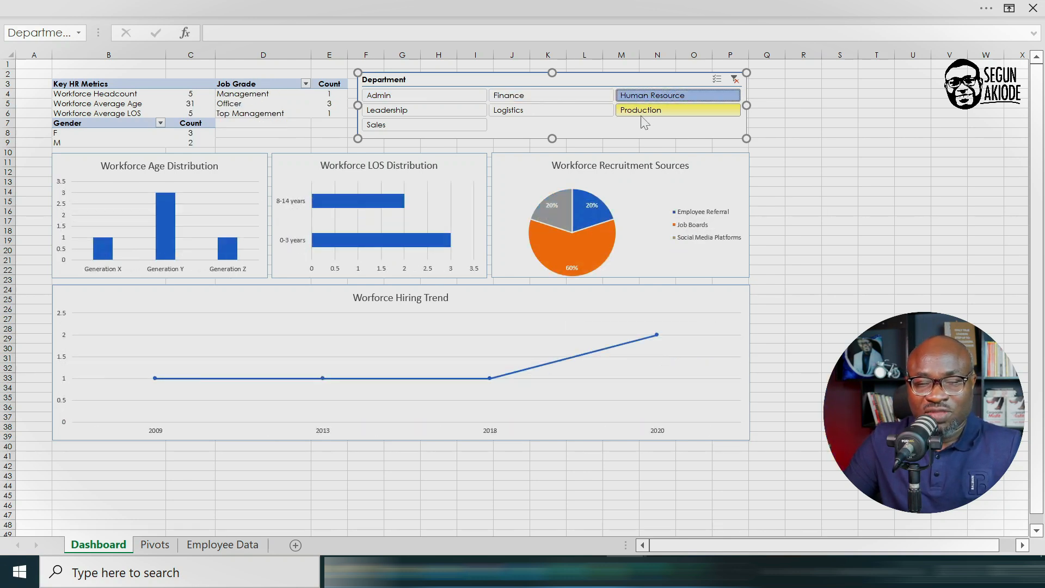
pyautogui.click(645, 111)
pyautogui.click(532, 109)
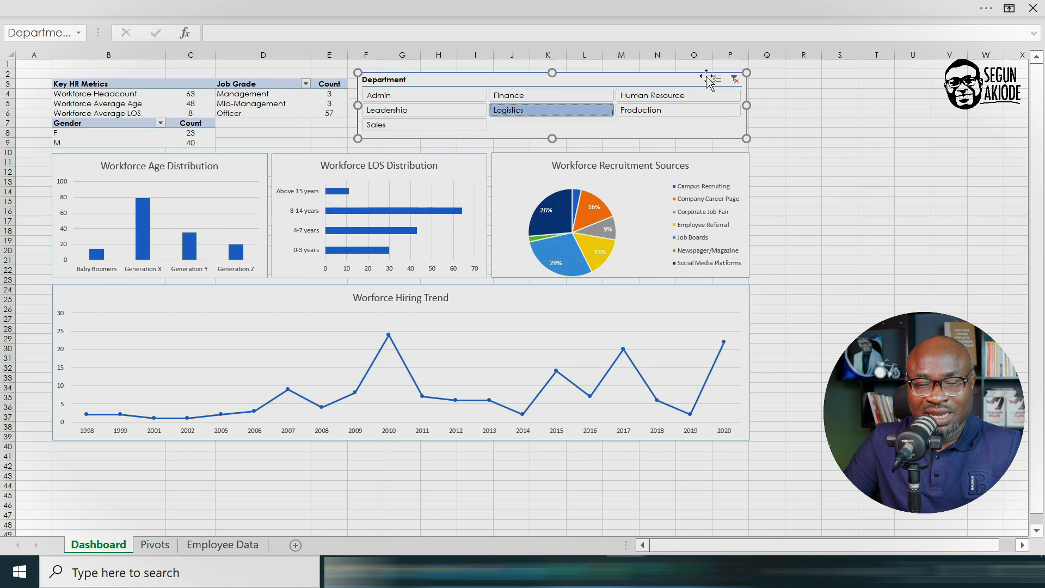
pyautogui.click(734, 80)
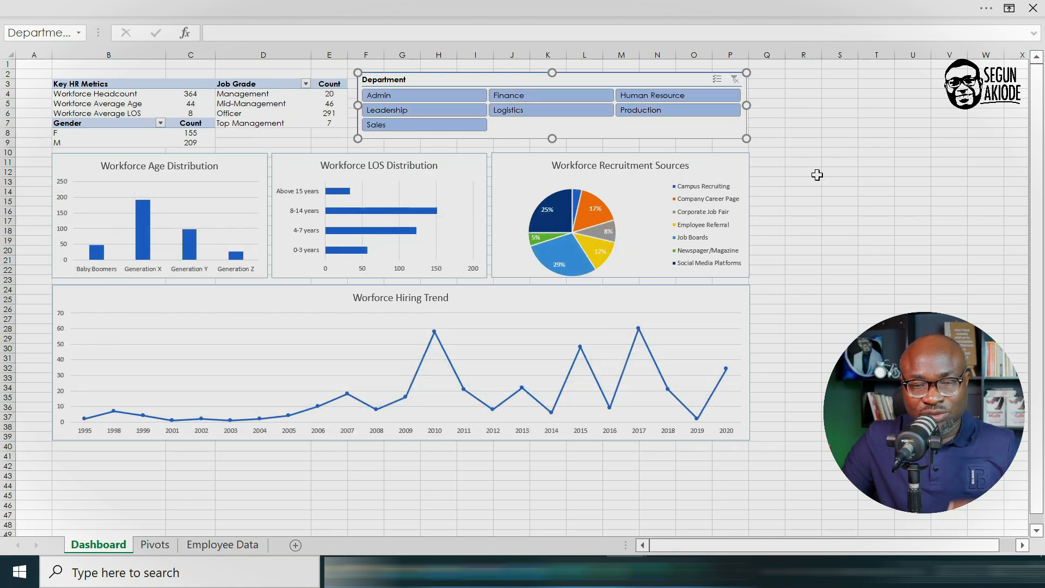
# Step: Examine the hiring trend for Finance and for Production using the Department slicer, and clear the filter
pyautogui.click(533, 97)
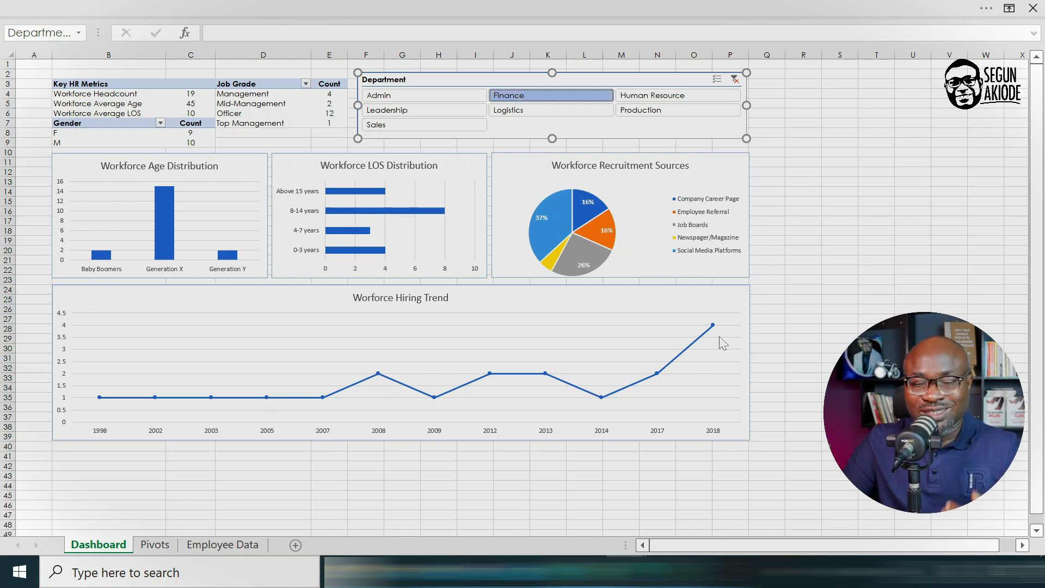
pyautogui.click(655, 110)
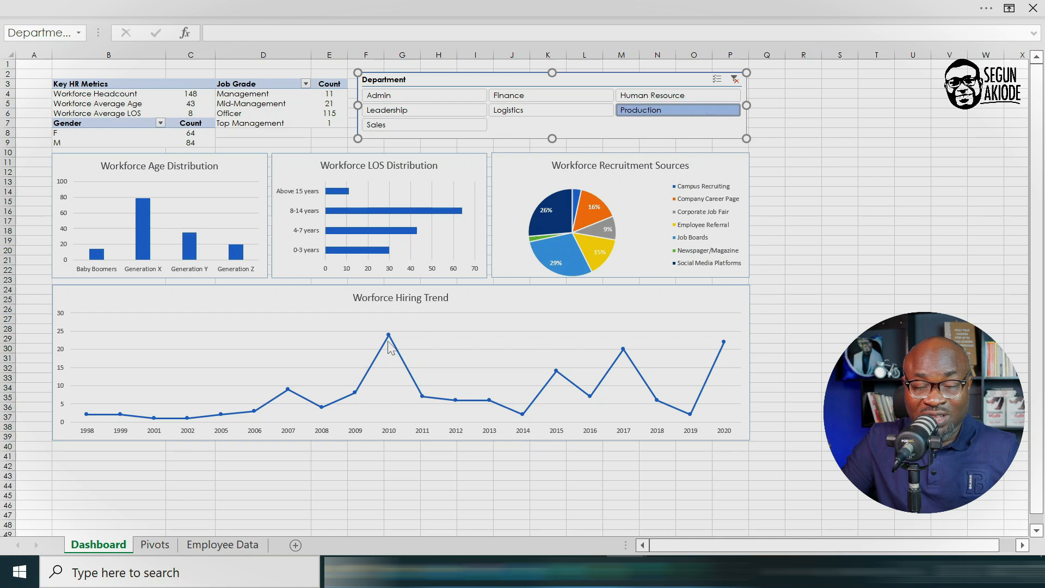
pyautogui.moveTo(724, 350)
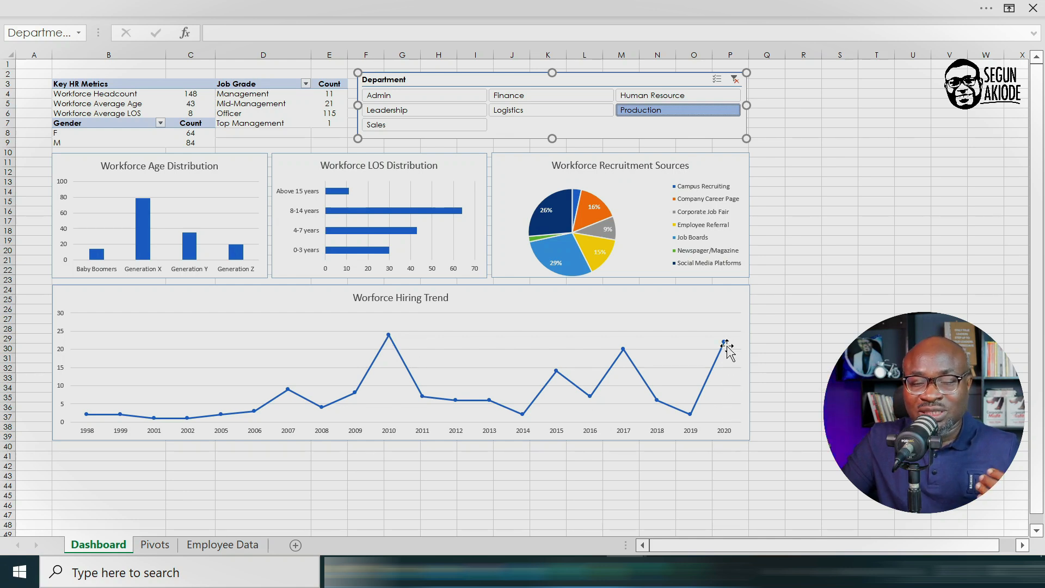
pyautogui.click(735, 79)
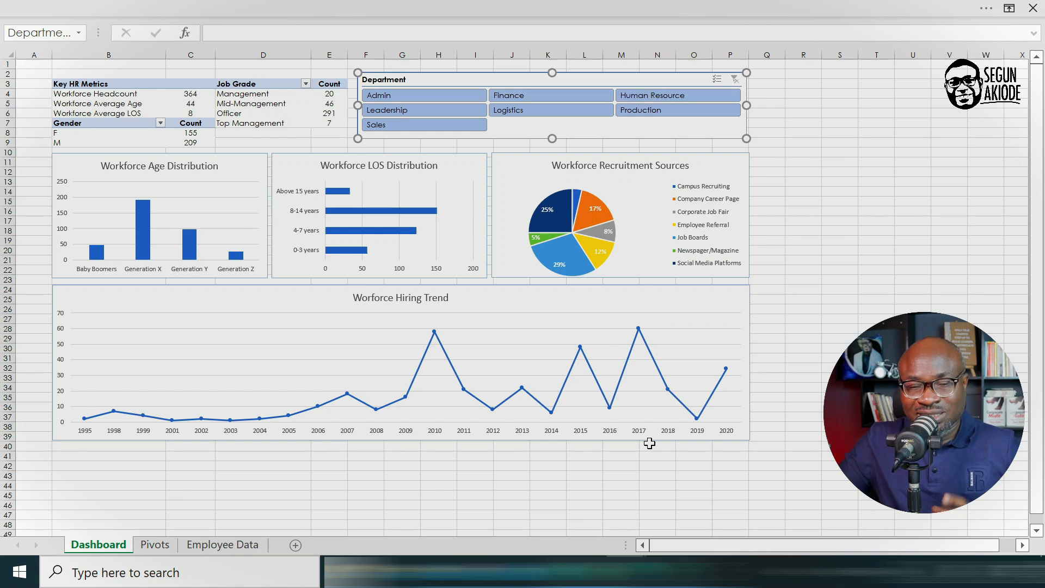
# Step: Nudge the Department slicer down slightly so its upper edge lines up with the Key HR Metrics header row, and deselect it
pyautogui.click(850, 191)
pyautogui.moveTo(412, 74); pyautogui.dragTo(413, 83)
pyautogui.click(811, 172)
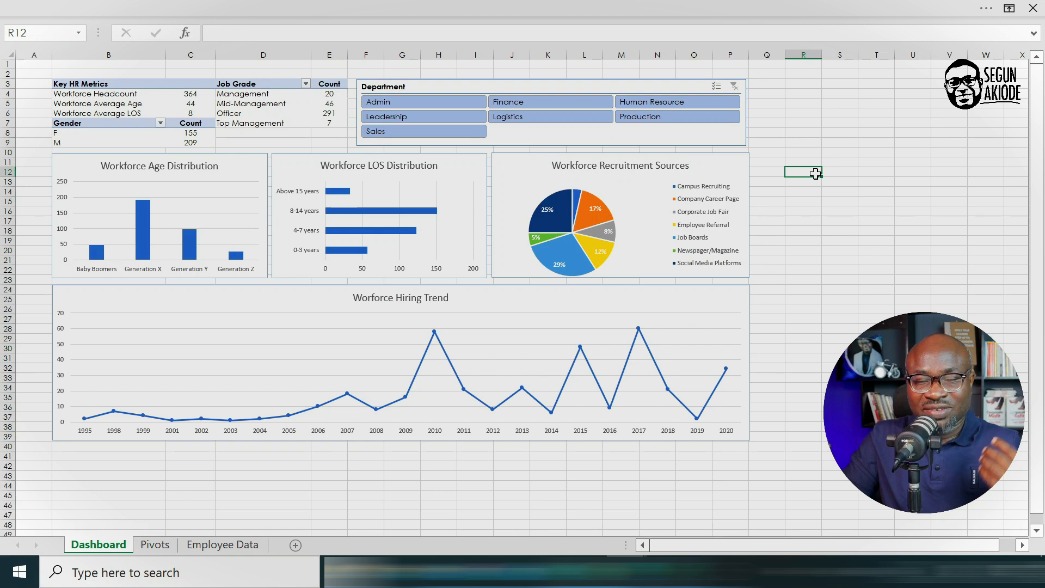